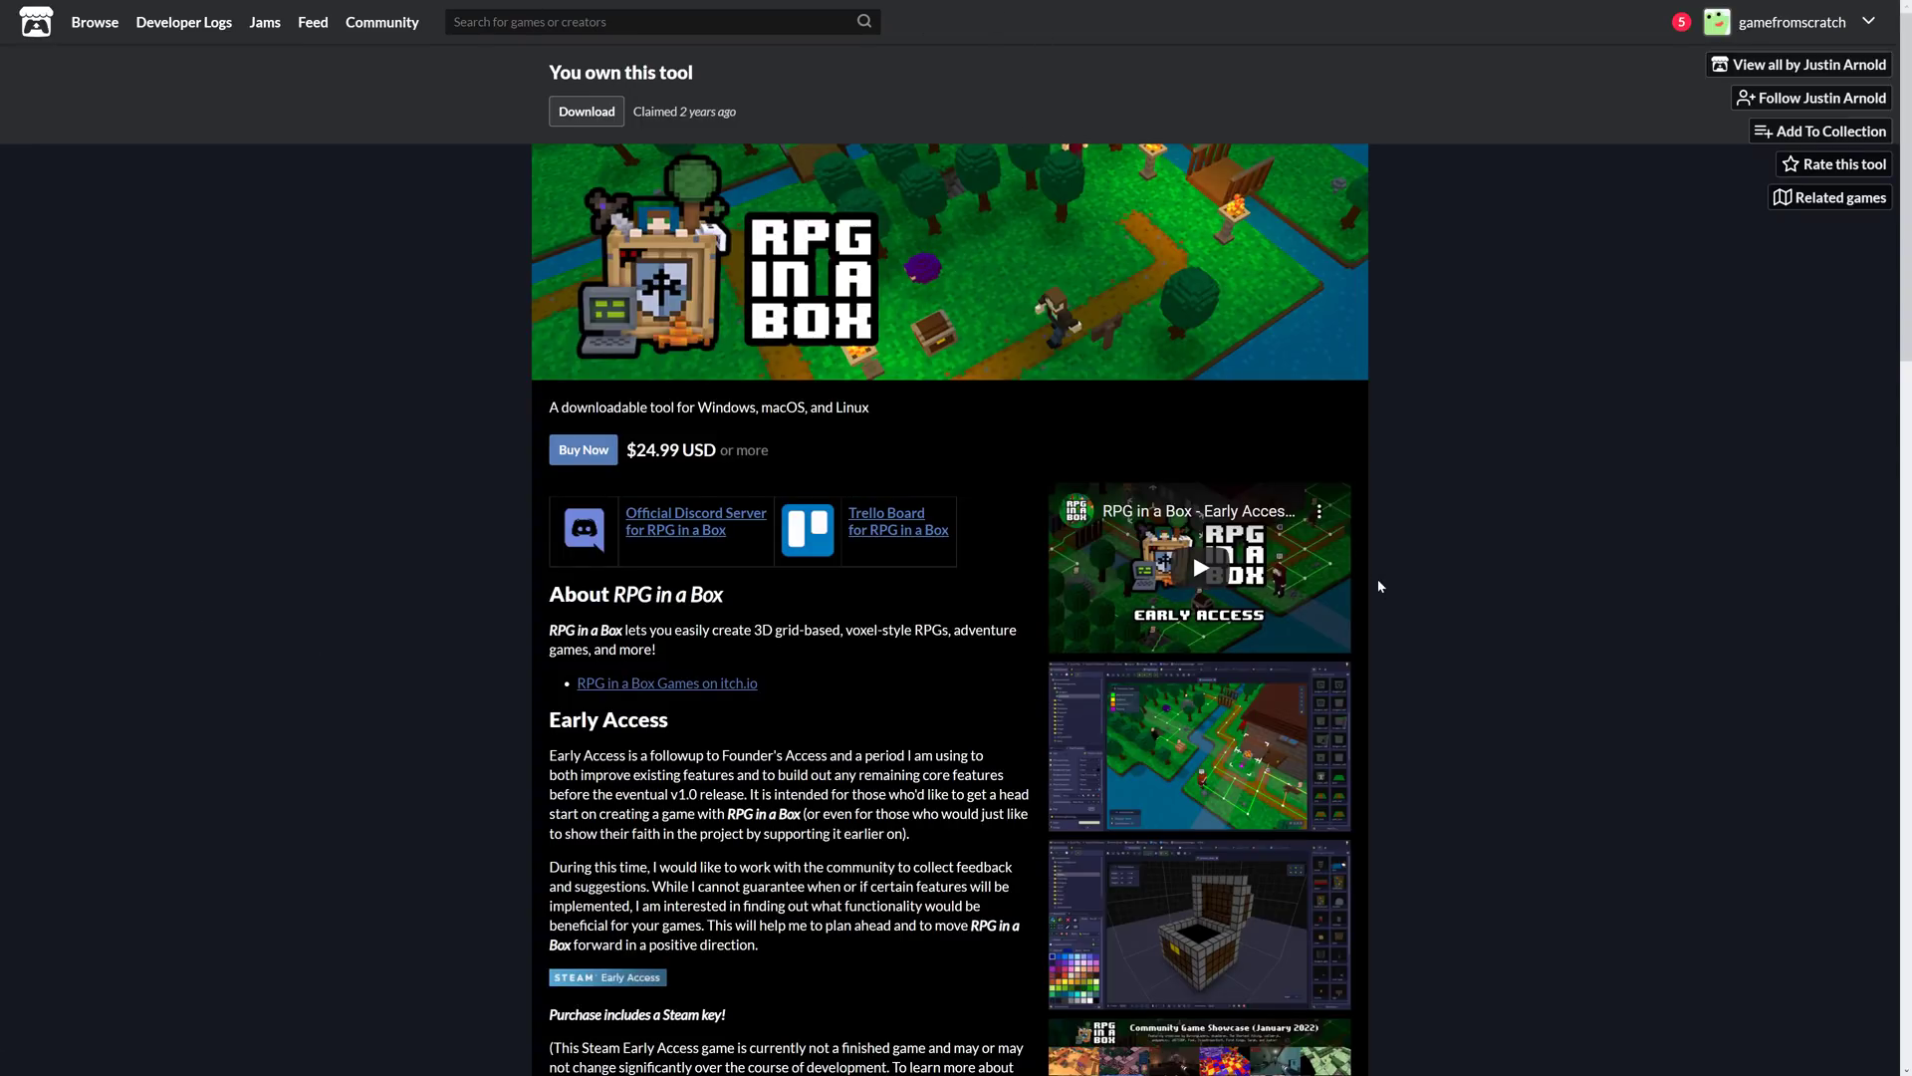
Step: Review the RPG in a Box itch.io page, including the Early Access description and the demo version limitations
{"action": "scroll", "coordinate": [742, 365], "scroll_direction": "down", "scroll_amount": 1}
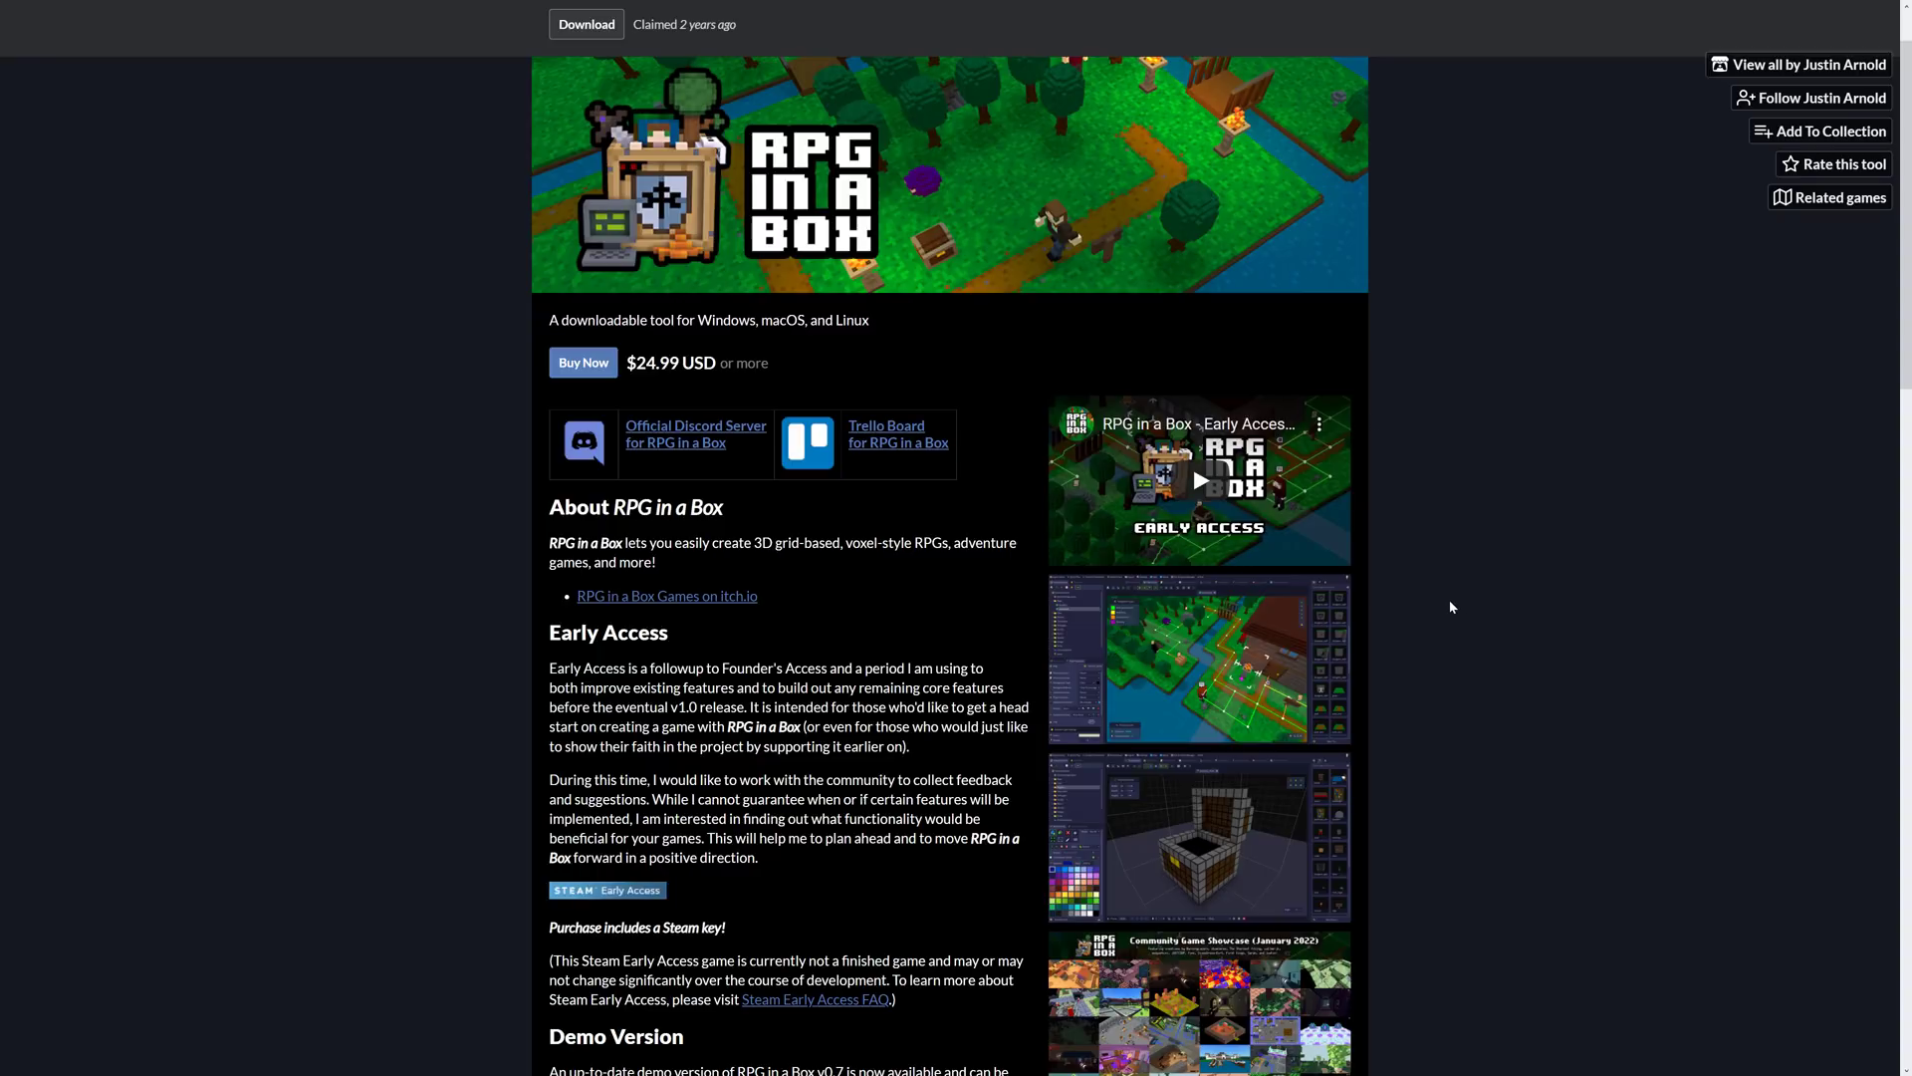
{"action": "scroll", "coordinate": [796, 730], "scroll_direction": "down", "scroll_amount": 4}
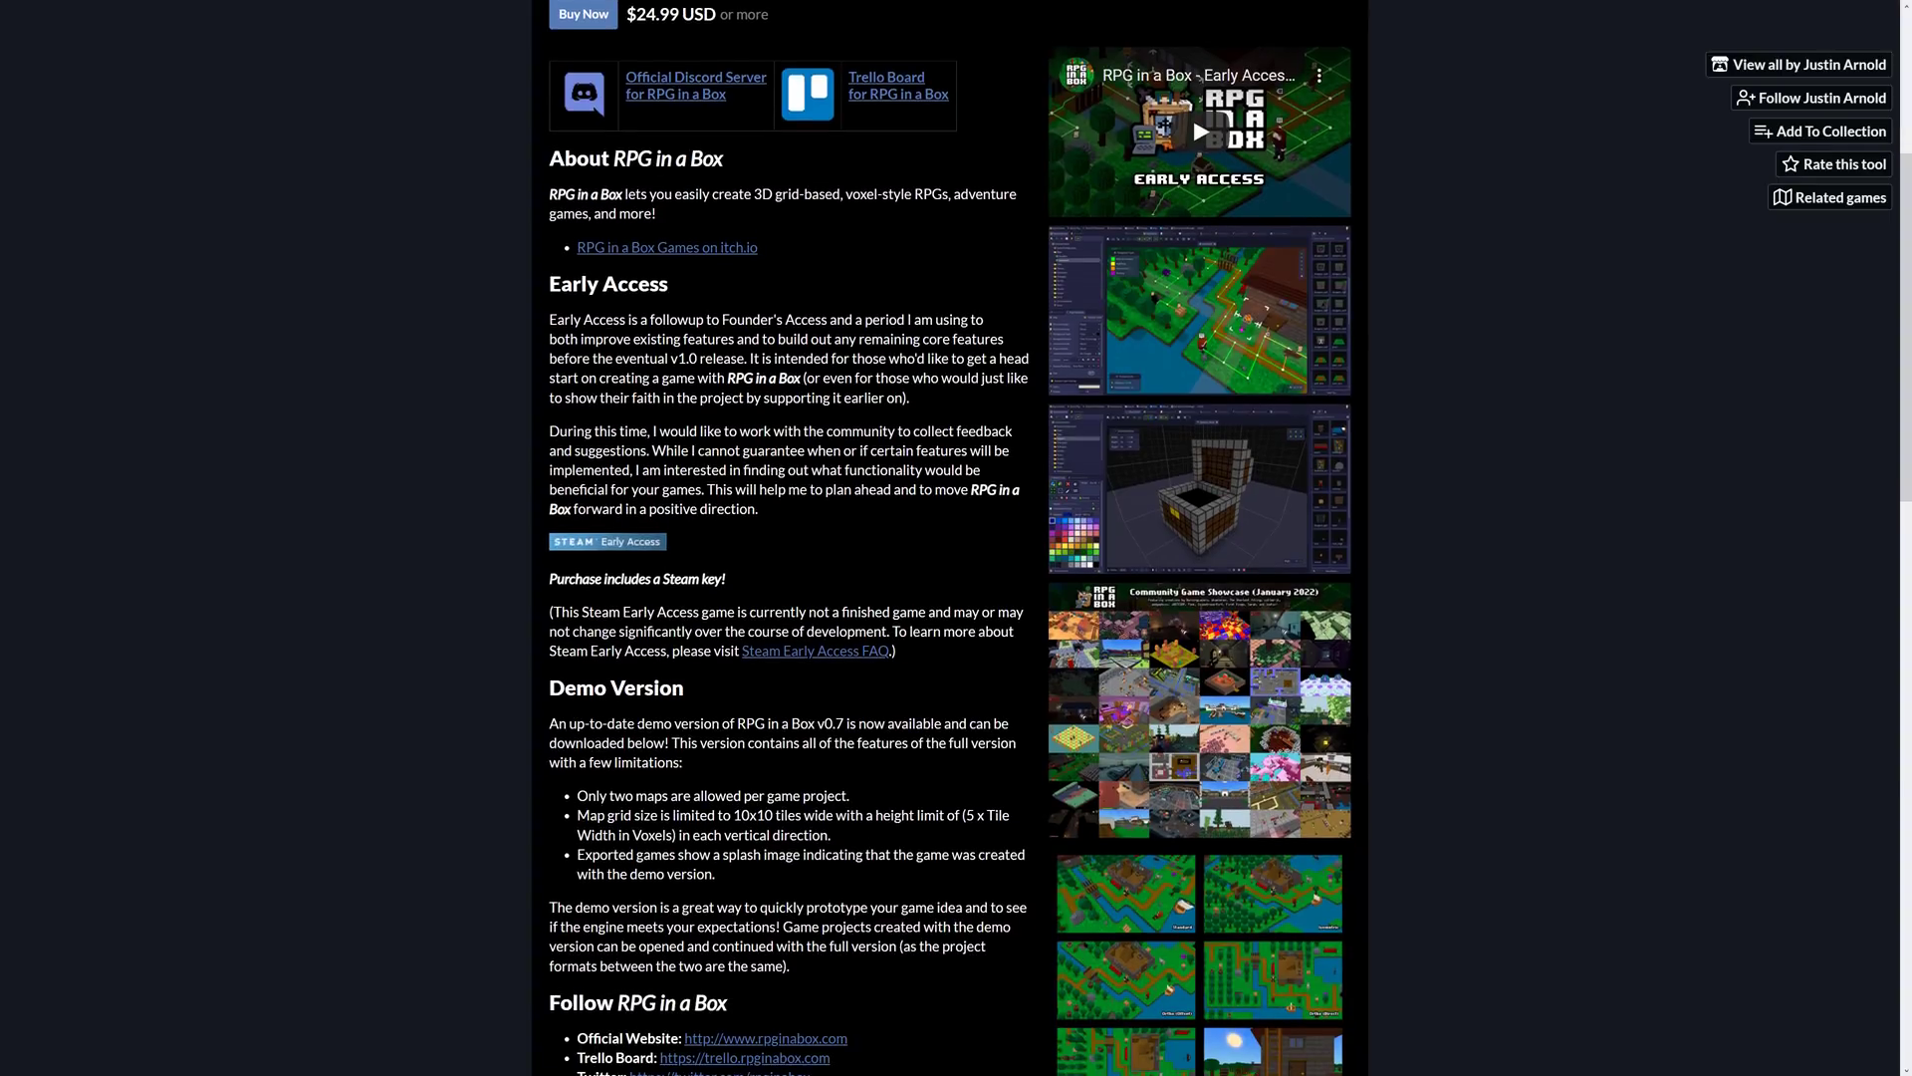
{"action": "left_click_drag", "start_coordinate": [586, 796], "coordinate": [890, 833]}
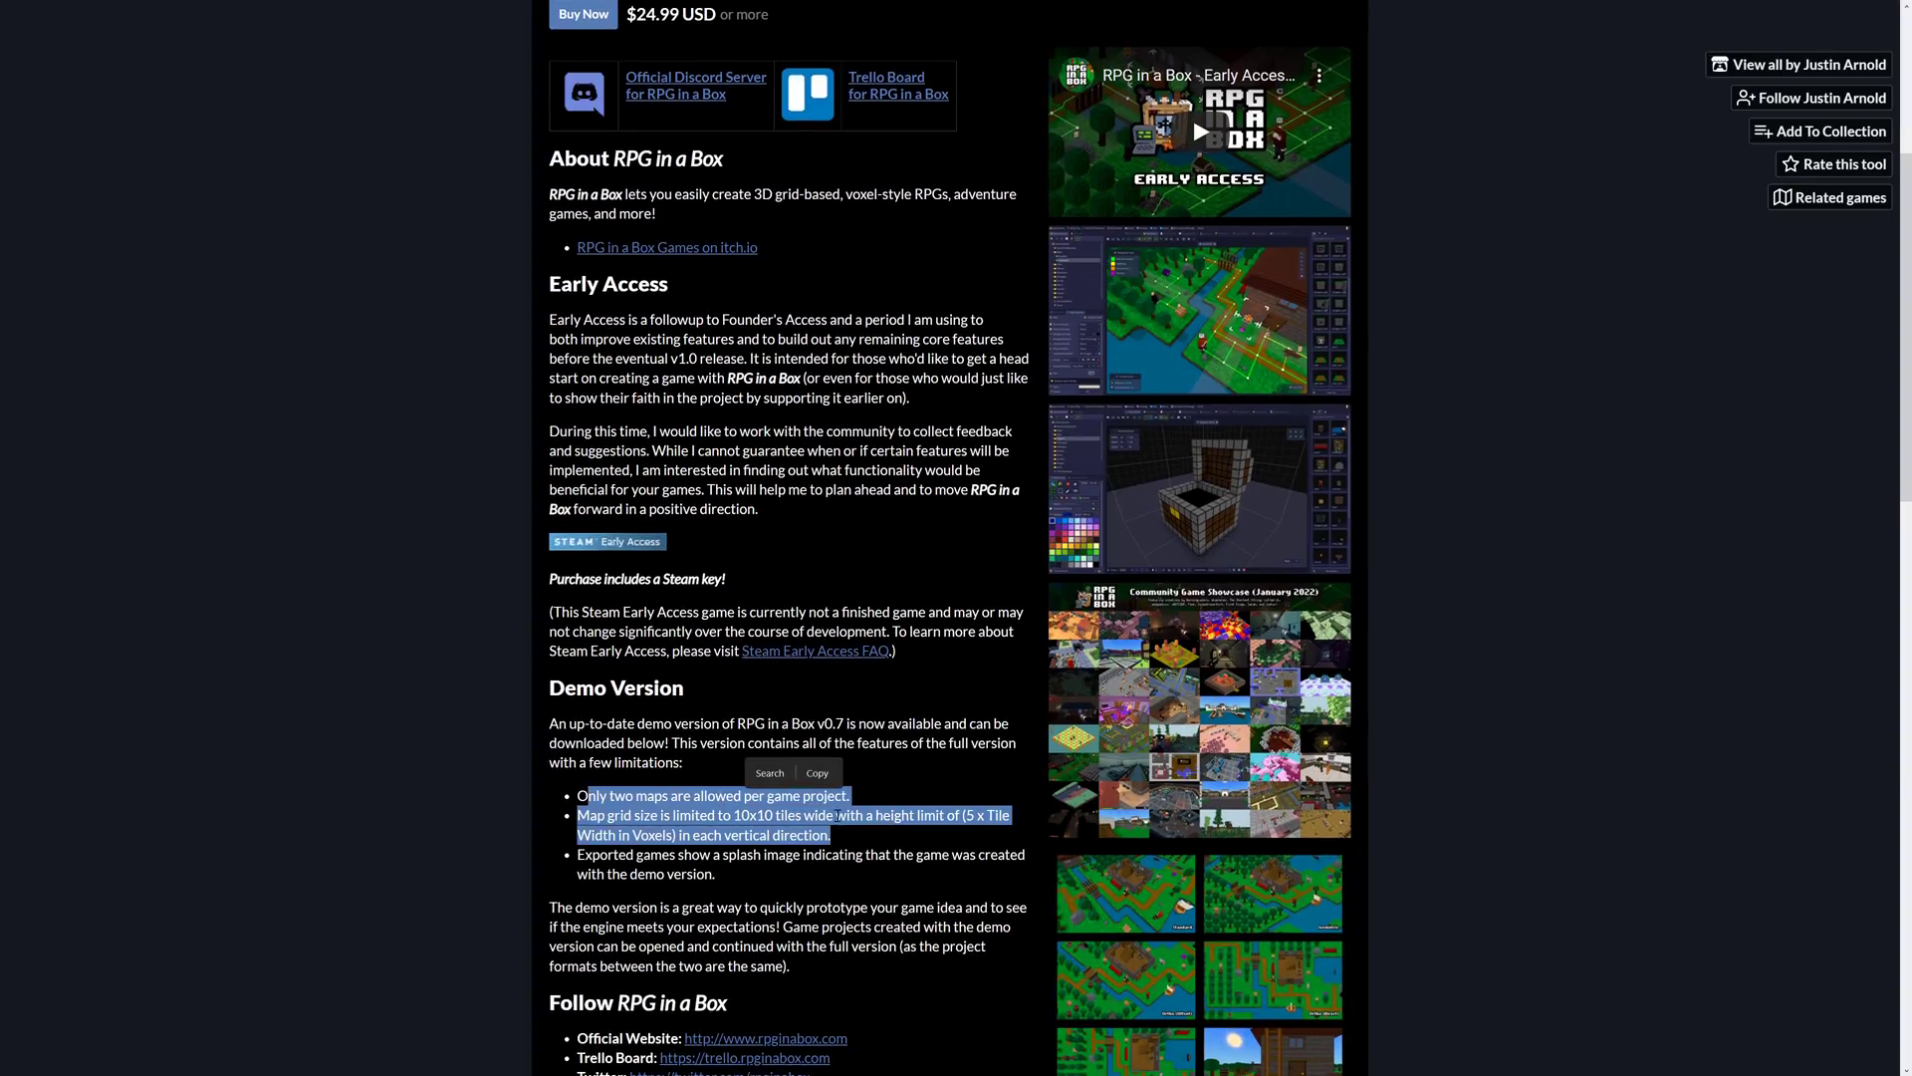
{"action": "left_click", "coordinate": [770, 872]}
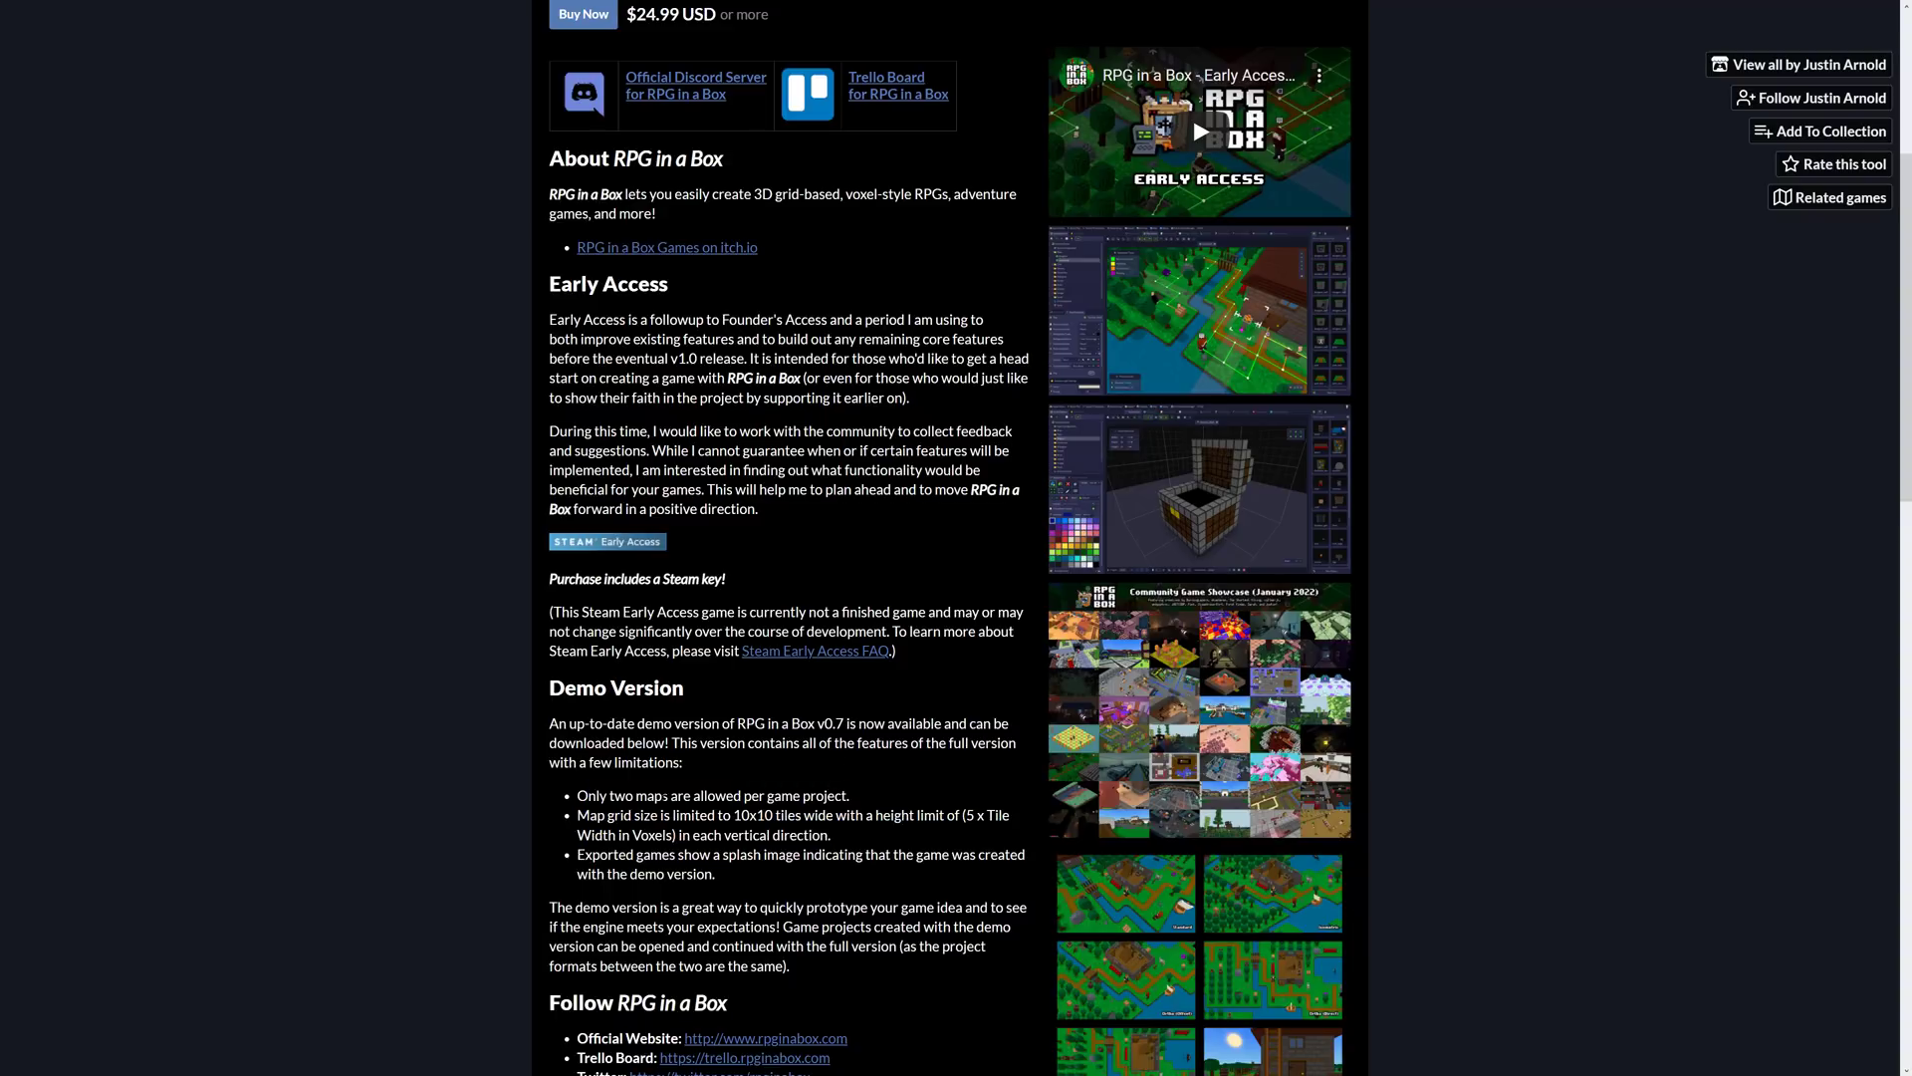
{"action": "scroll", "coordinate": [956, 537], "scroll_direction": "down", "scroll_amount": 5}
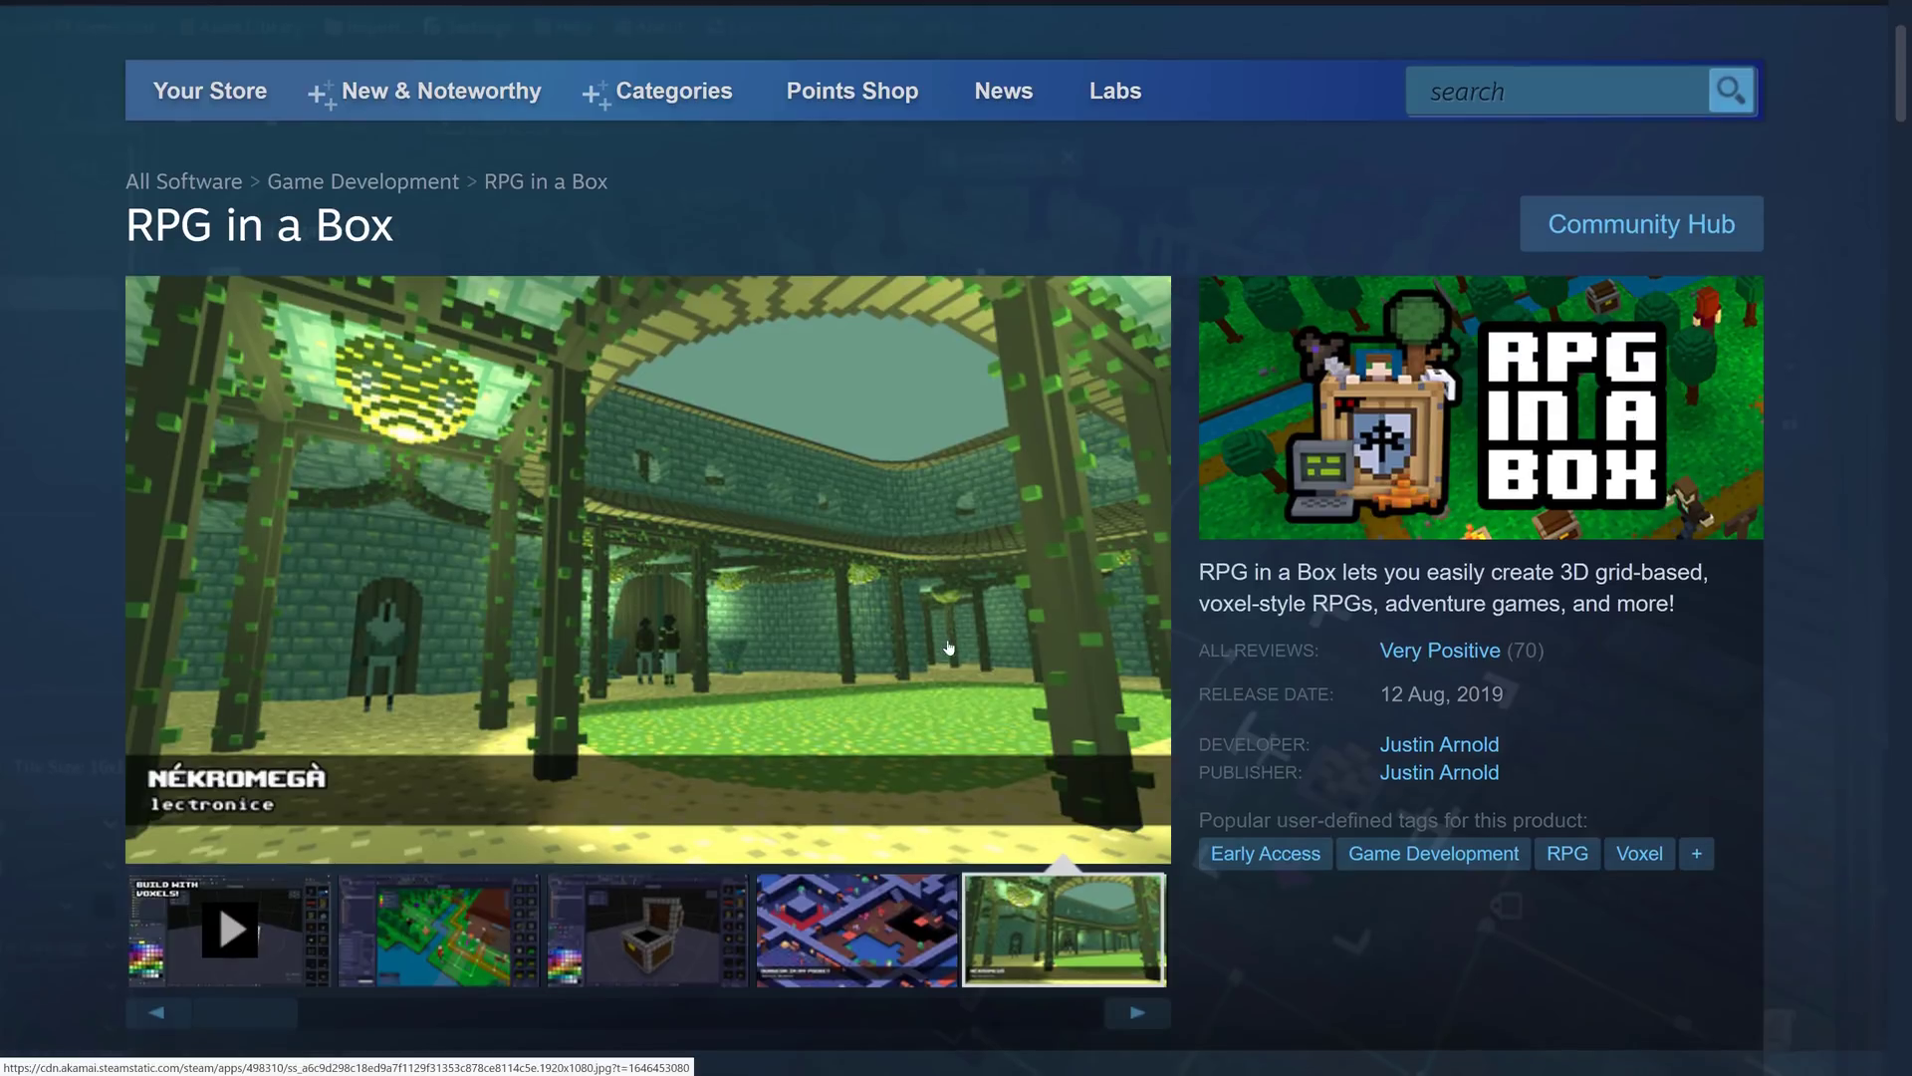
Step: Review the RPG in a Box Steam store page, covering the Early Access notice, purchase section and recent announcements
{"action": "scroll", "coordinate": [760, 691], "scroll_direction": "down", "scroll_amount": 8}
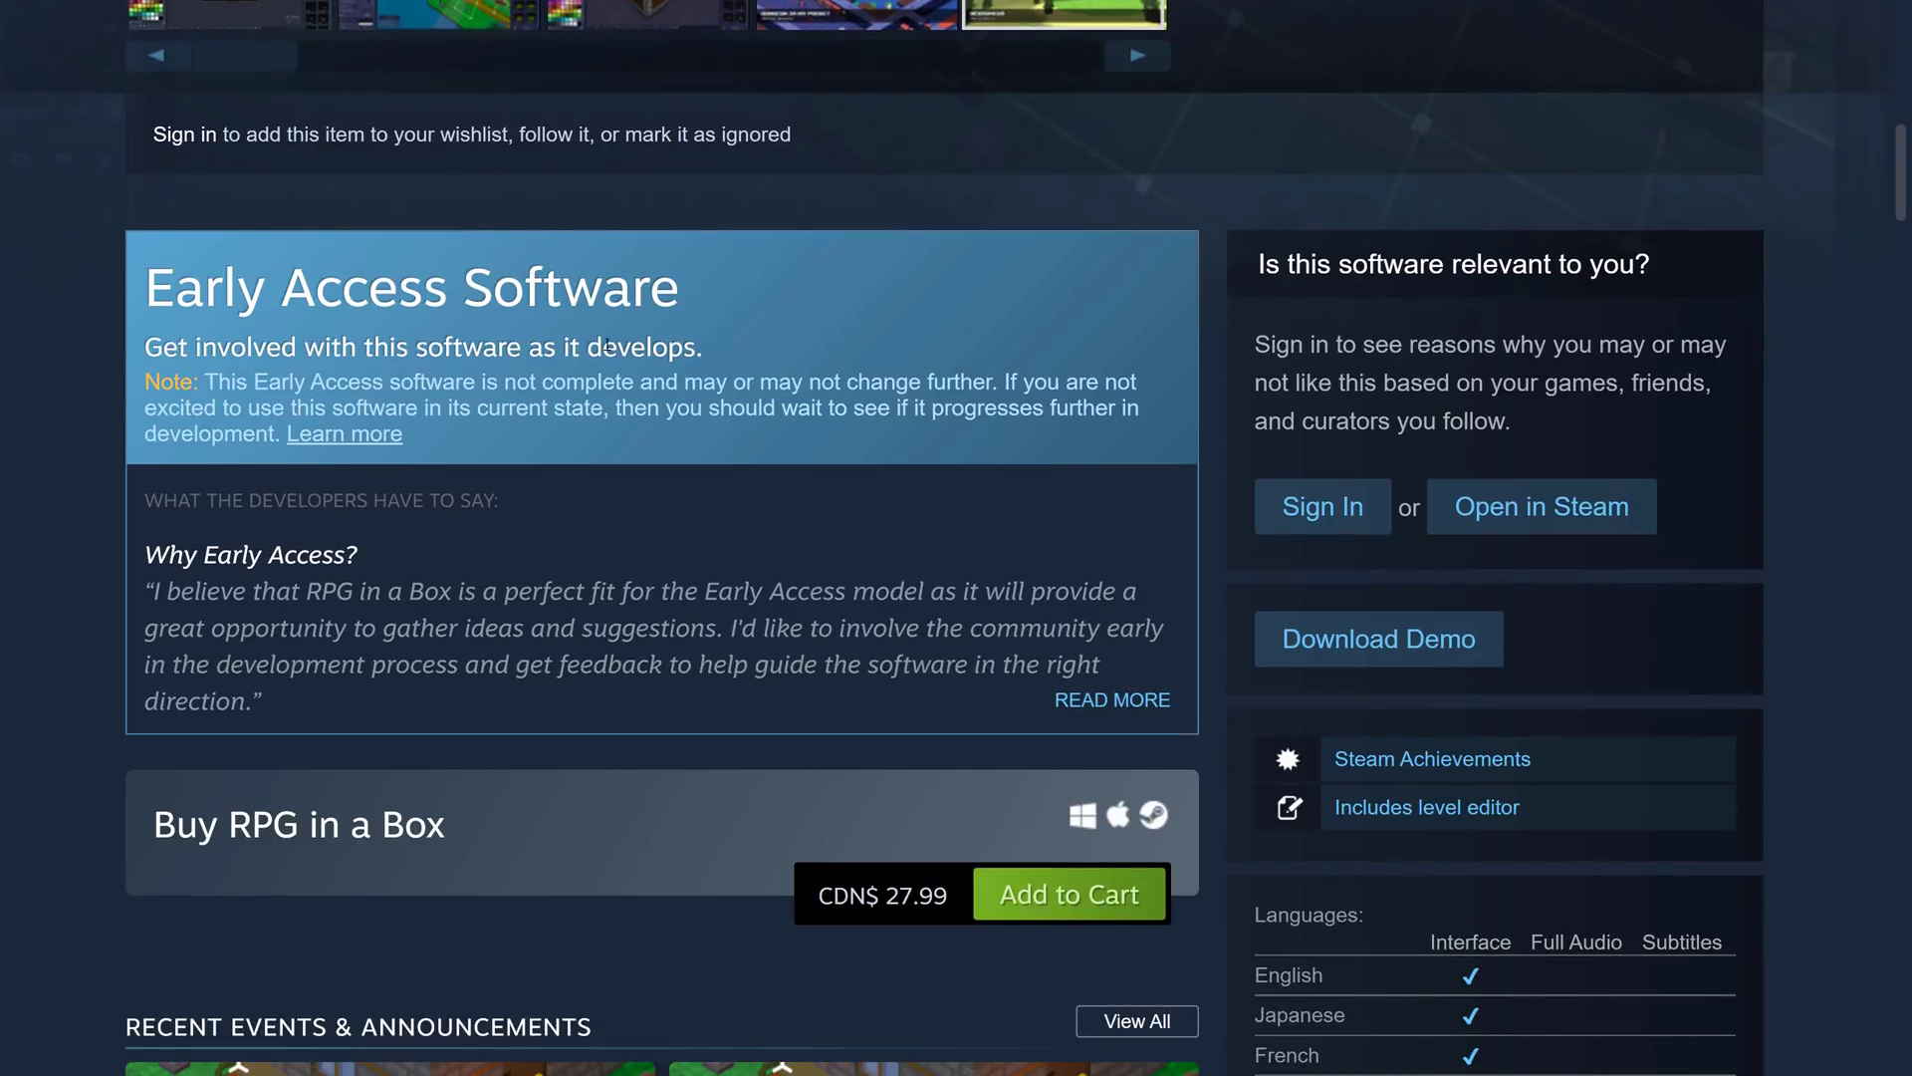
{"action": "mouse_move", "coordinate": [152, 287]}
{"action": "left_mouse_down"}
{"action": "mouse_move", "coordinate": [692, 289]}
{"action": "mouse_move", "coordinate": [148, 288]}
{"action": "left_mouse_up"}
{"action": "left_click", "coordinate": [693, 289]}
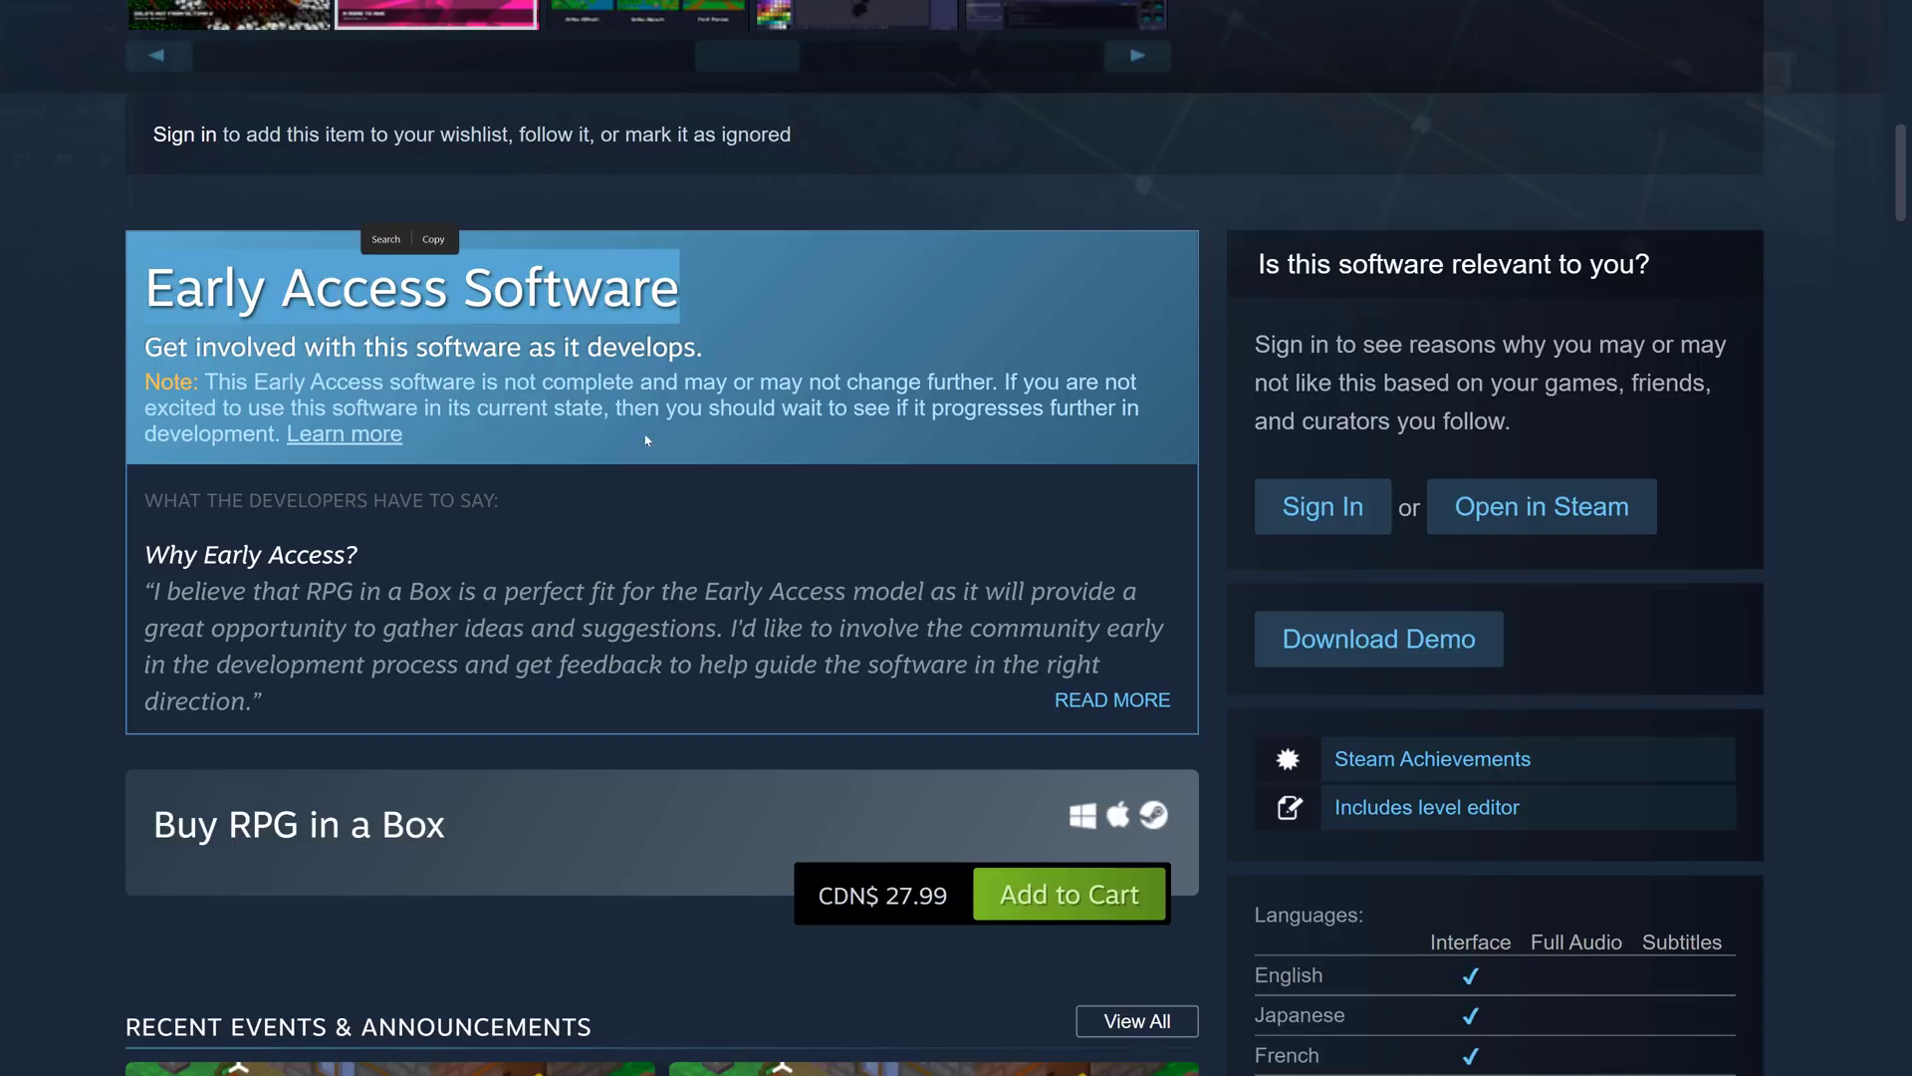
{"action": "scroll", "coordinate": [646, 439], "scroll_direction": "down", "scroll_amount": 6}
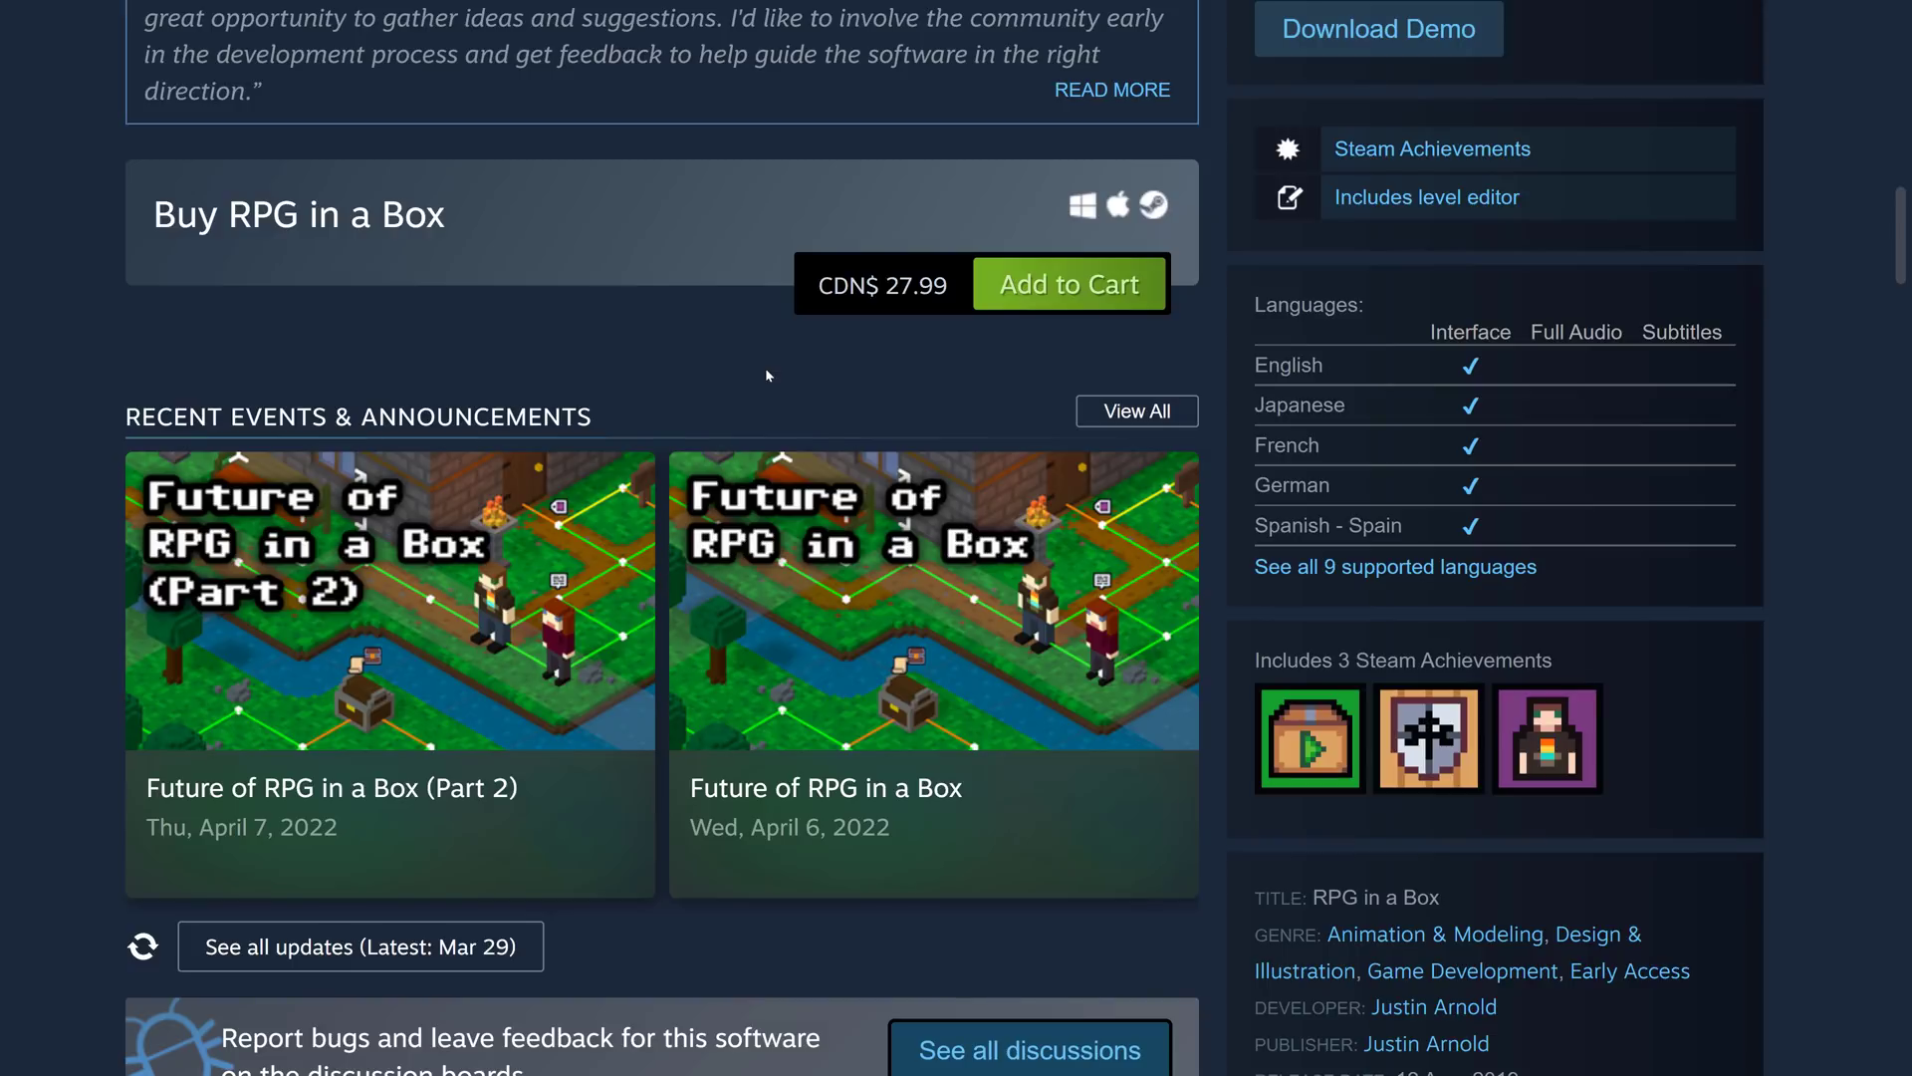
Step: Switch to RPG in a Box and inspect the example_game_overworld map, including the options available for a river tile
{"action": "key", "text": "alt+Tab"}
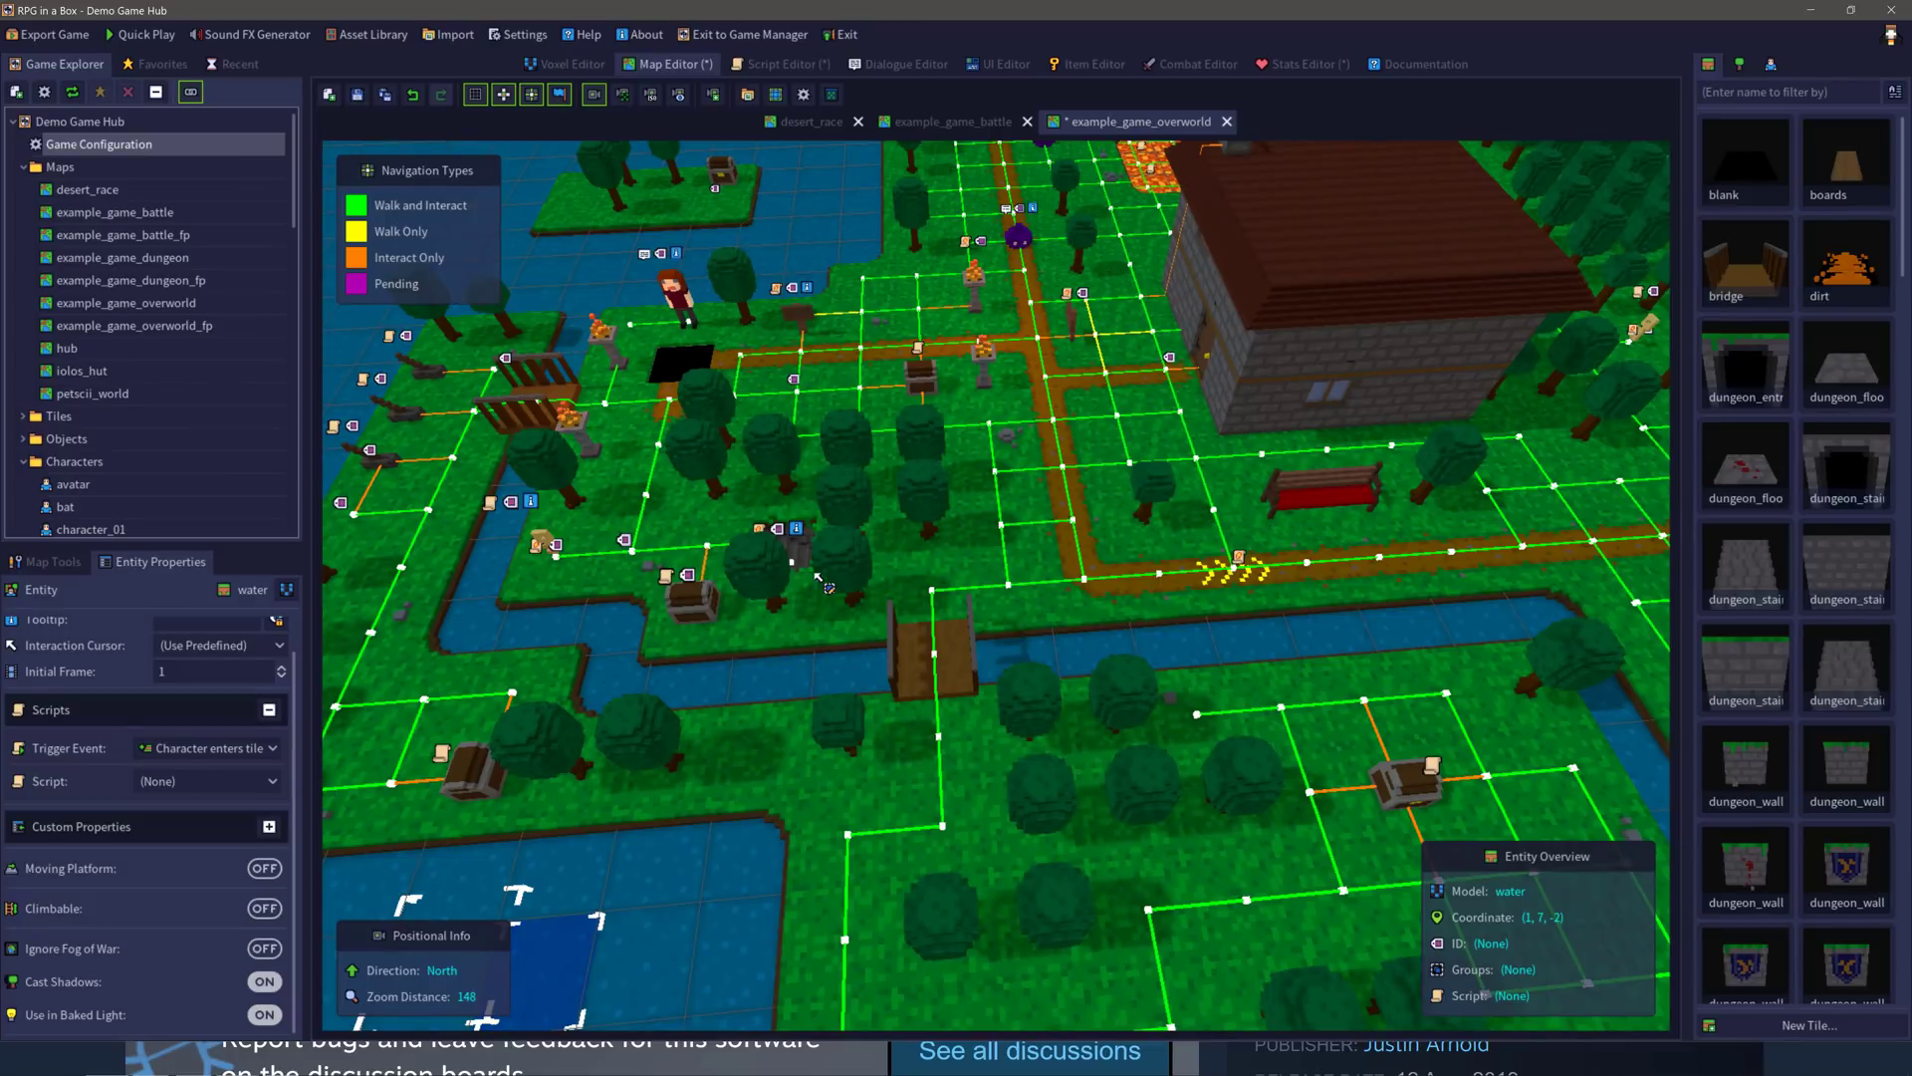
{"action": "middle_click_drag", "start_coordinate": [956, 582], "coordinate": [943, 530]}
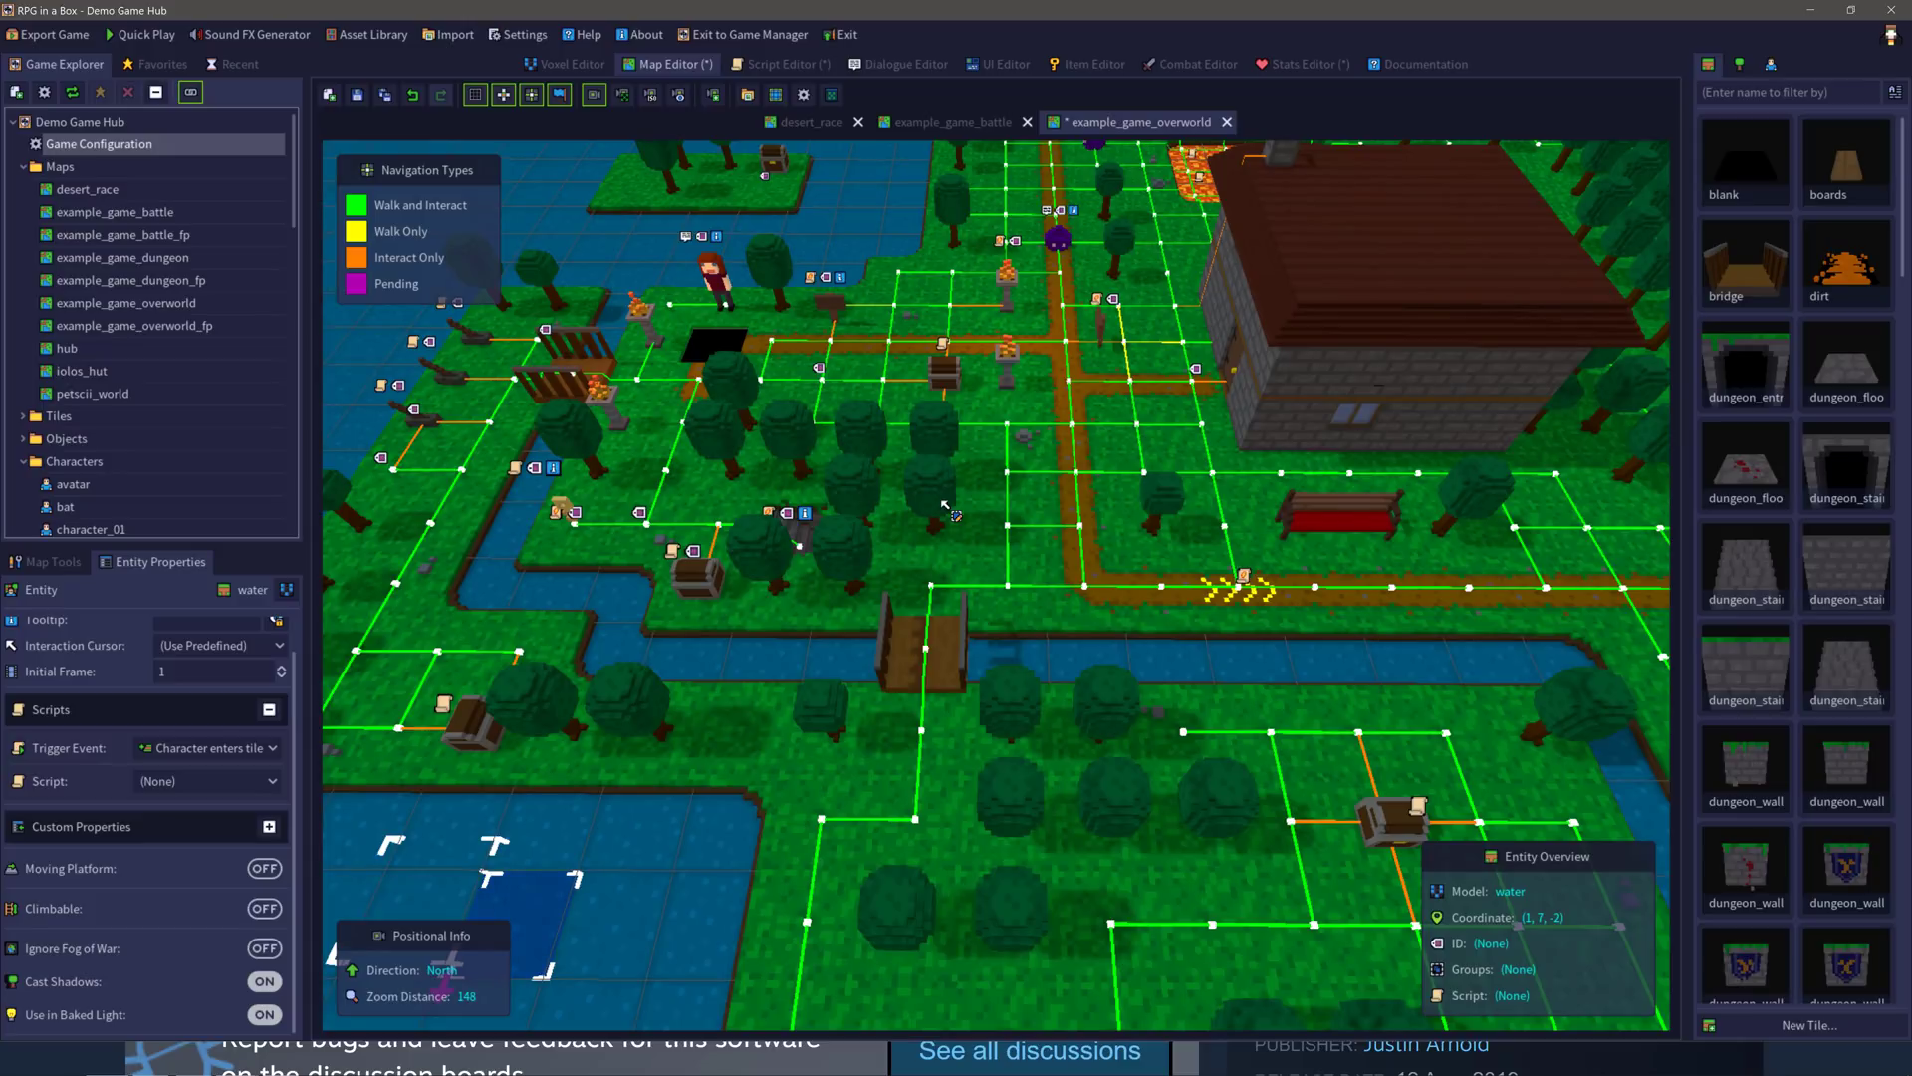
{"action": "middle_click_drag", "start_coordinate": [1059, 617], "coordinate": [1159, 665]}
{"action": "right_click", "coordinate": [1158, 665]}
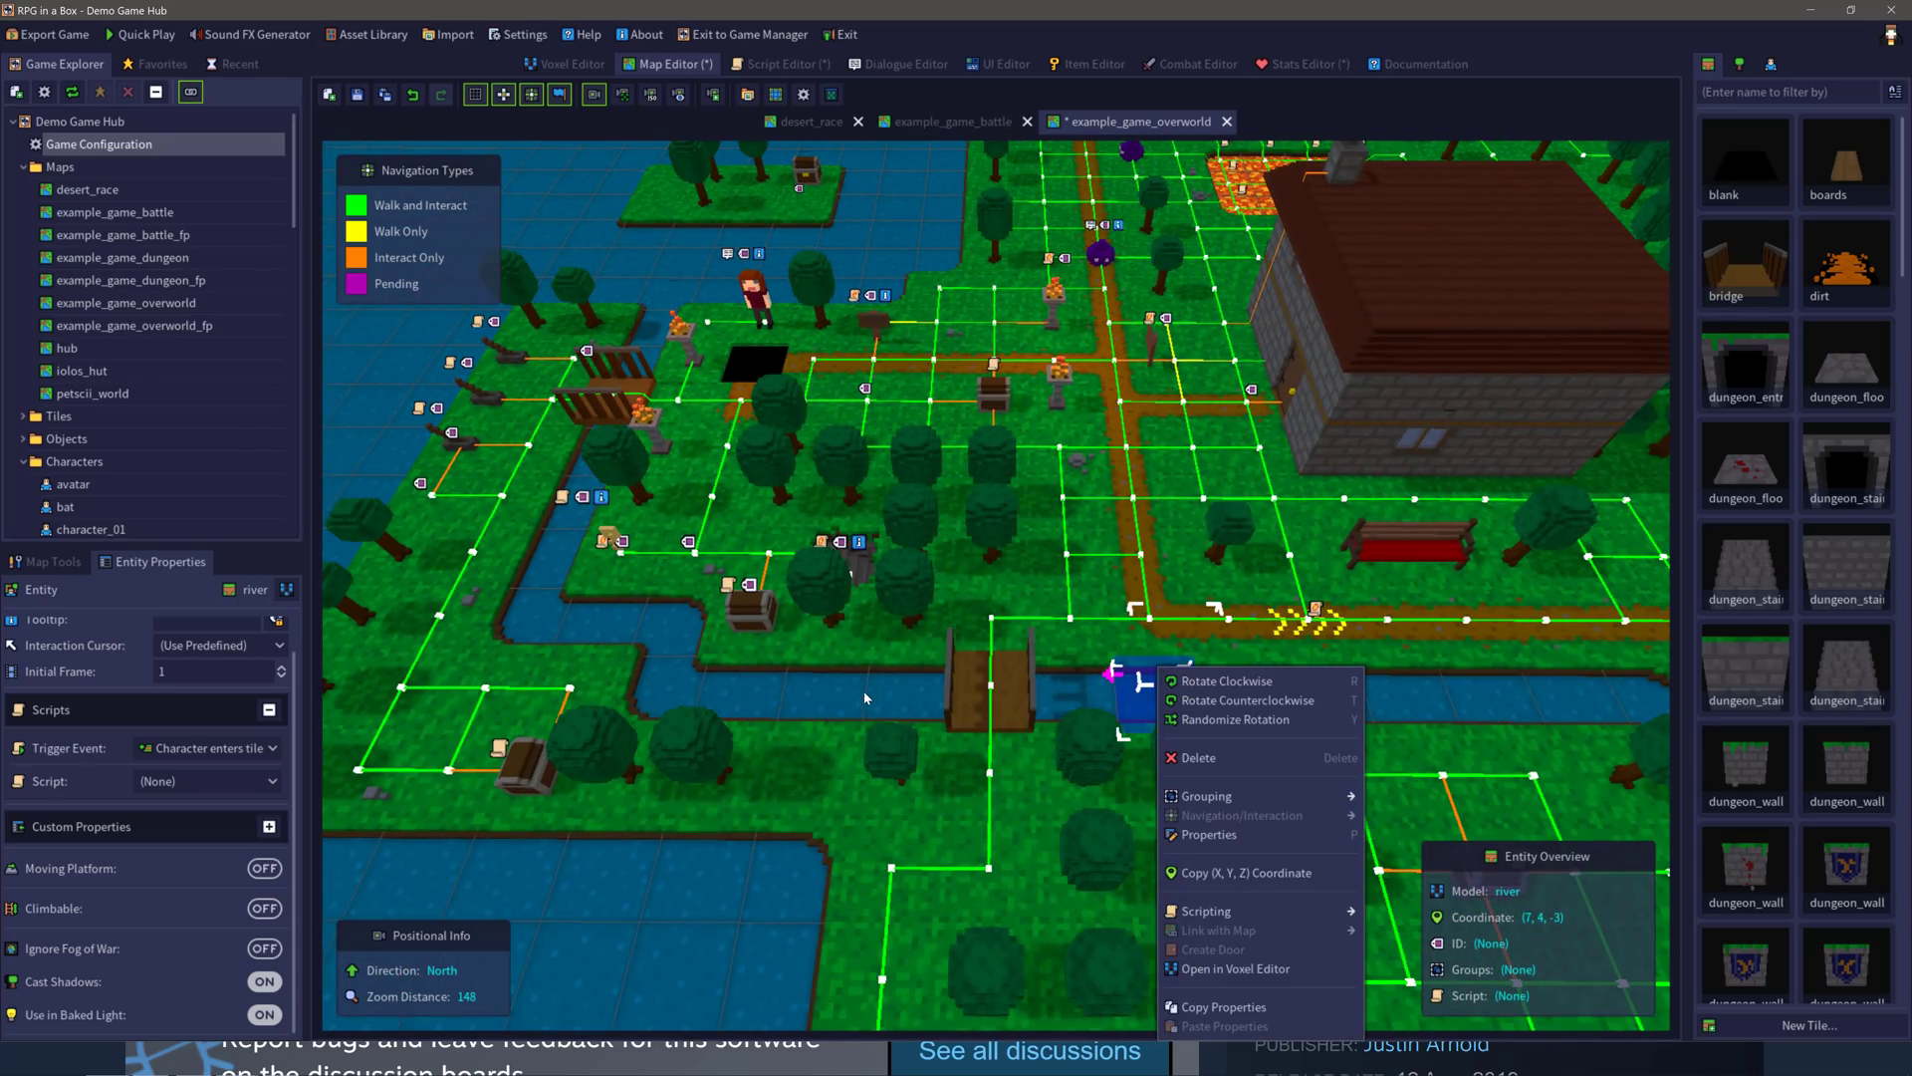
{"action": "middle_click_drag", "start_coordinate": [865, 697], "coordinate": [881, 684]}
{"action": "scroll", "coordinate": [881, 685], "scroll_direction": "down", "scroll_amount": 3}
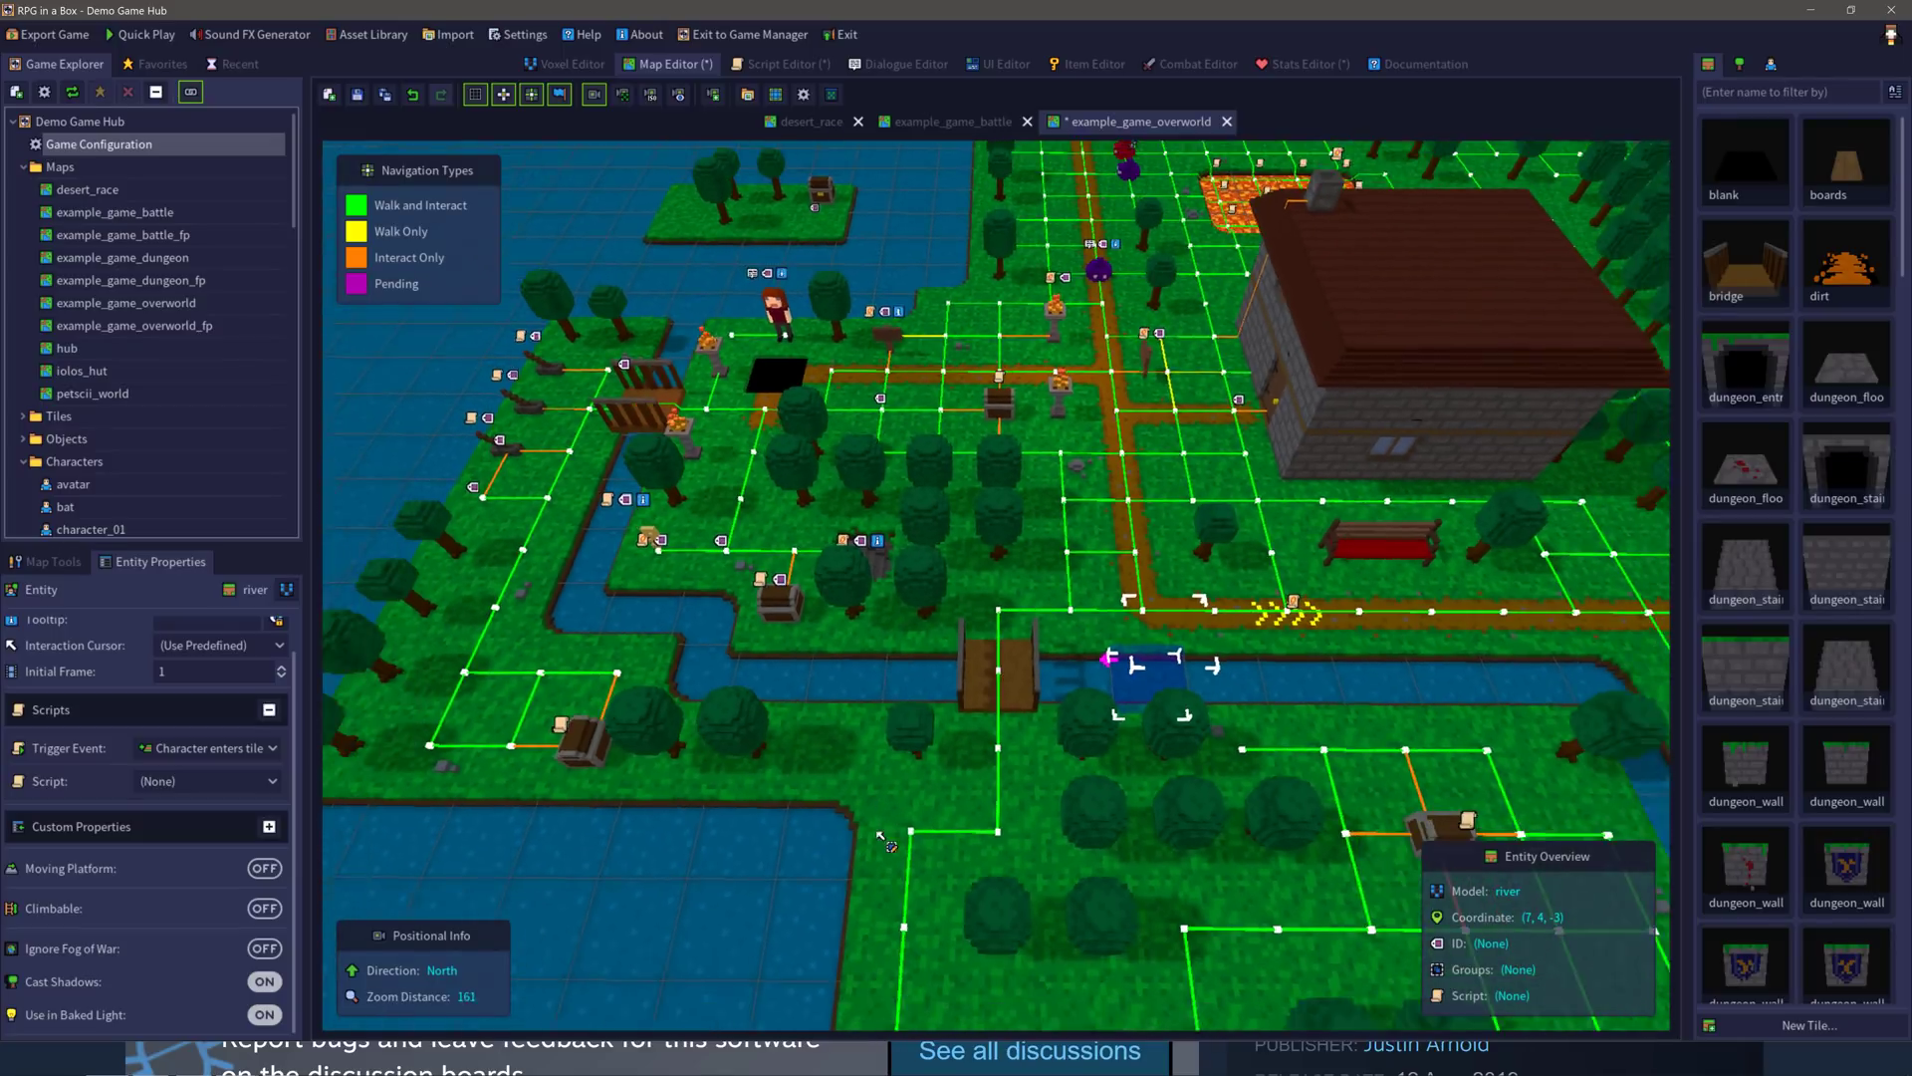
{"action": "middle_click_drag", "start_coordinate": [874, 760], "coordinate": [839, 684]}
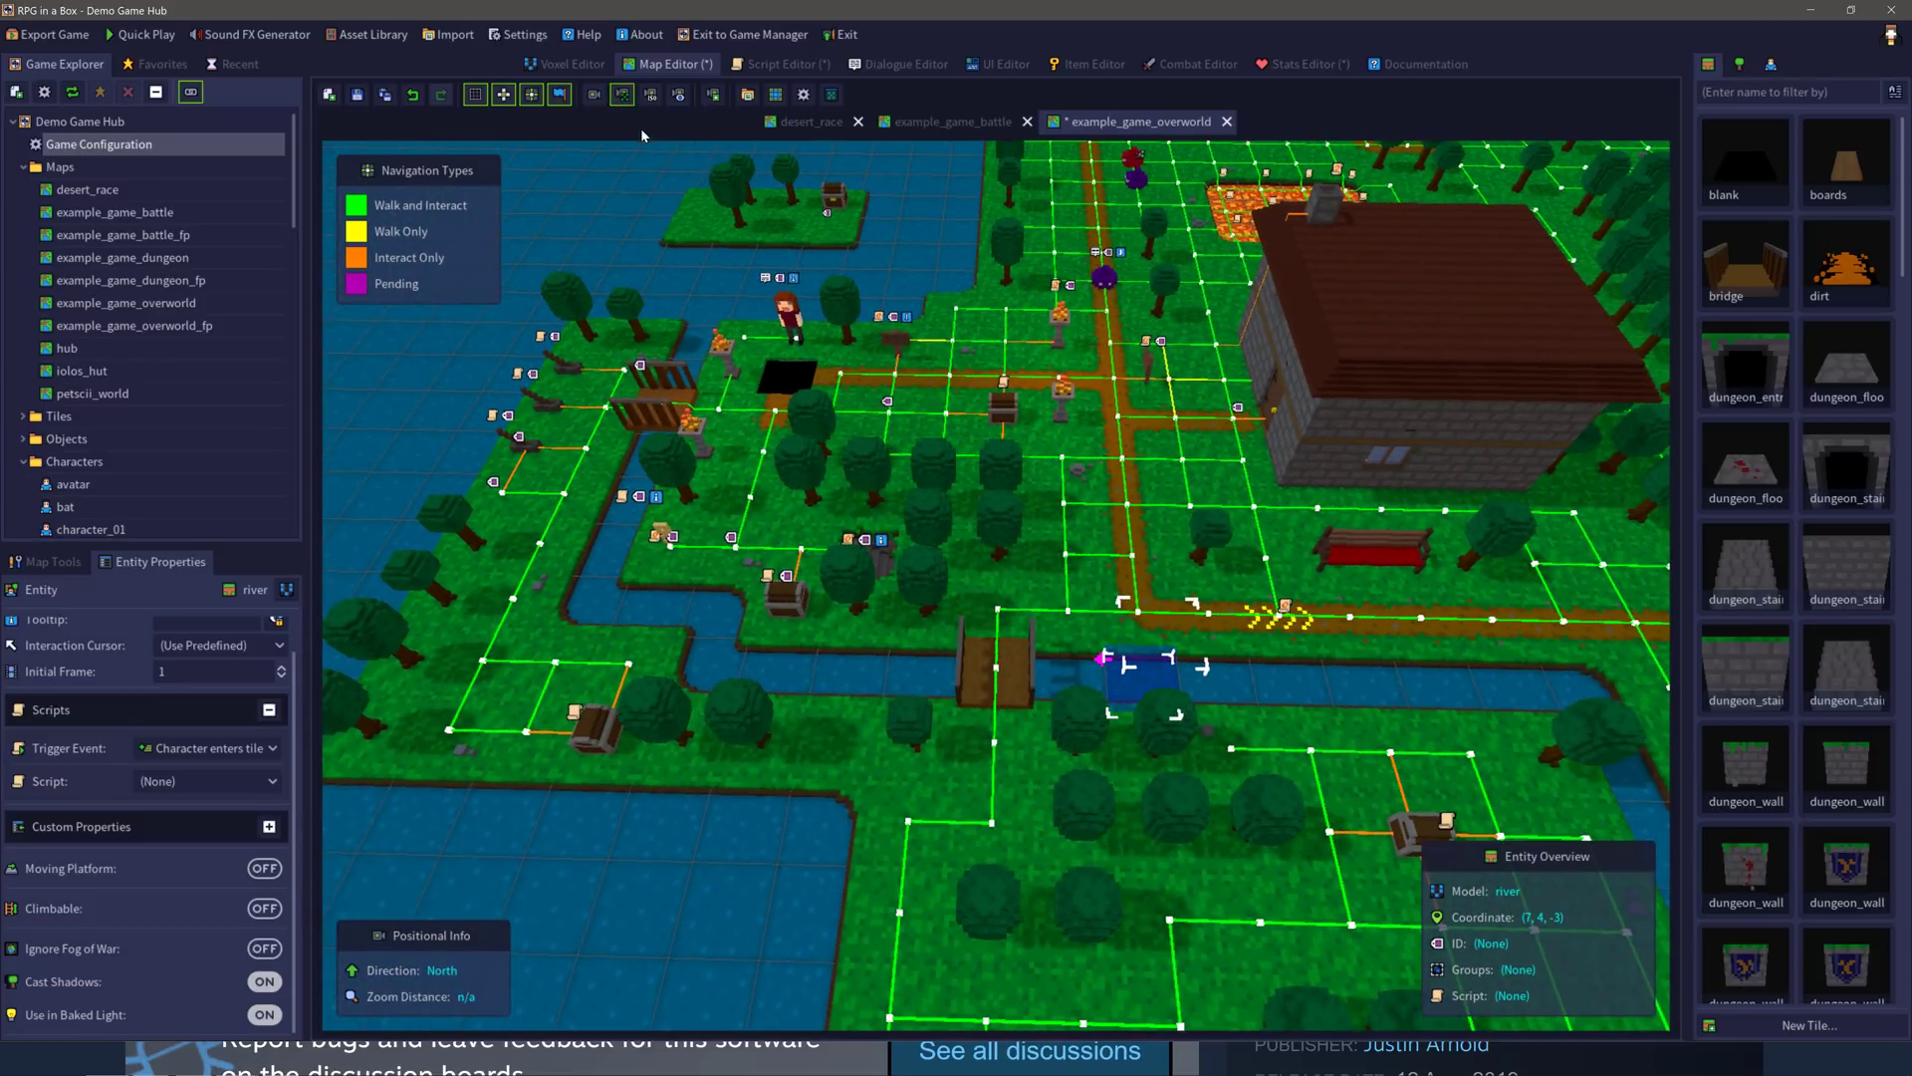
Step: Preview the overworld map through the isometric and first-person cameras and restore the original camera
{"action": "left_click", "coordinate": [650, 95]}
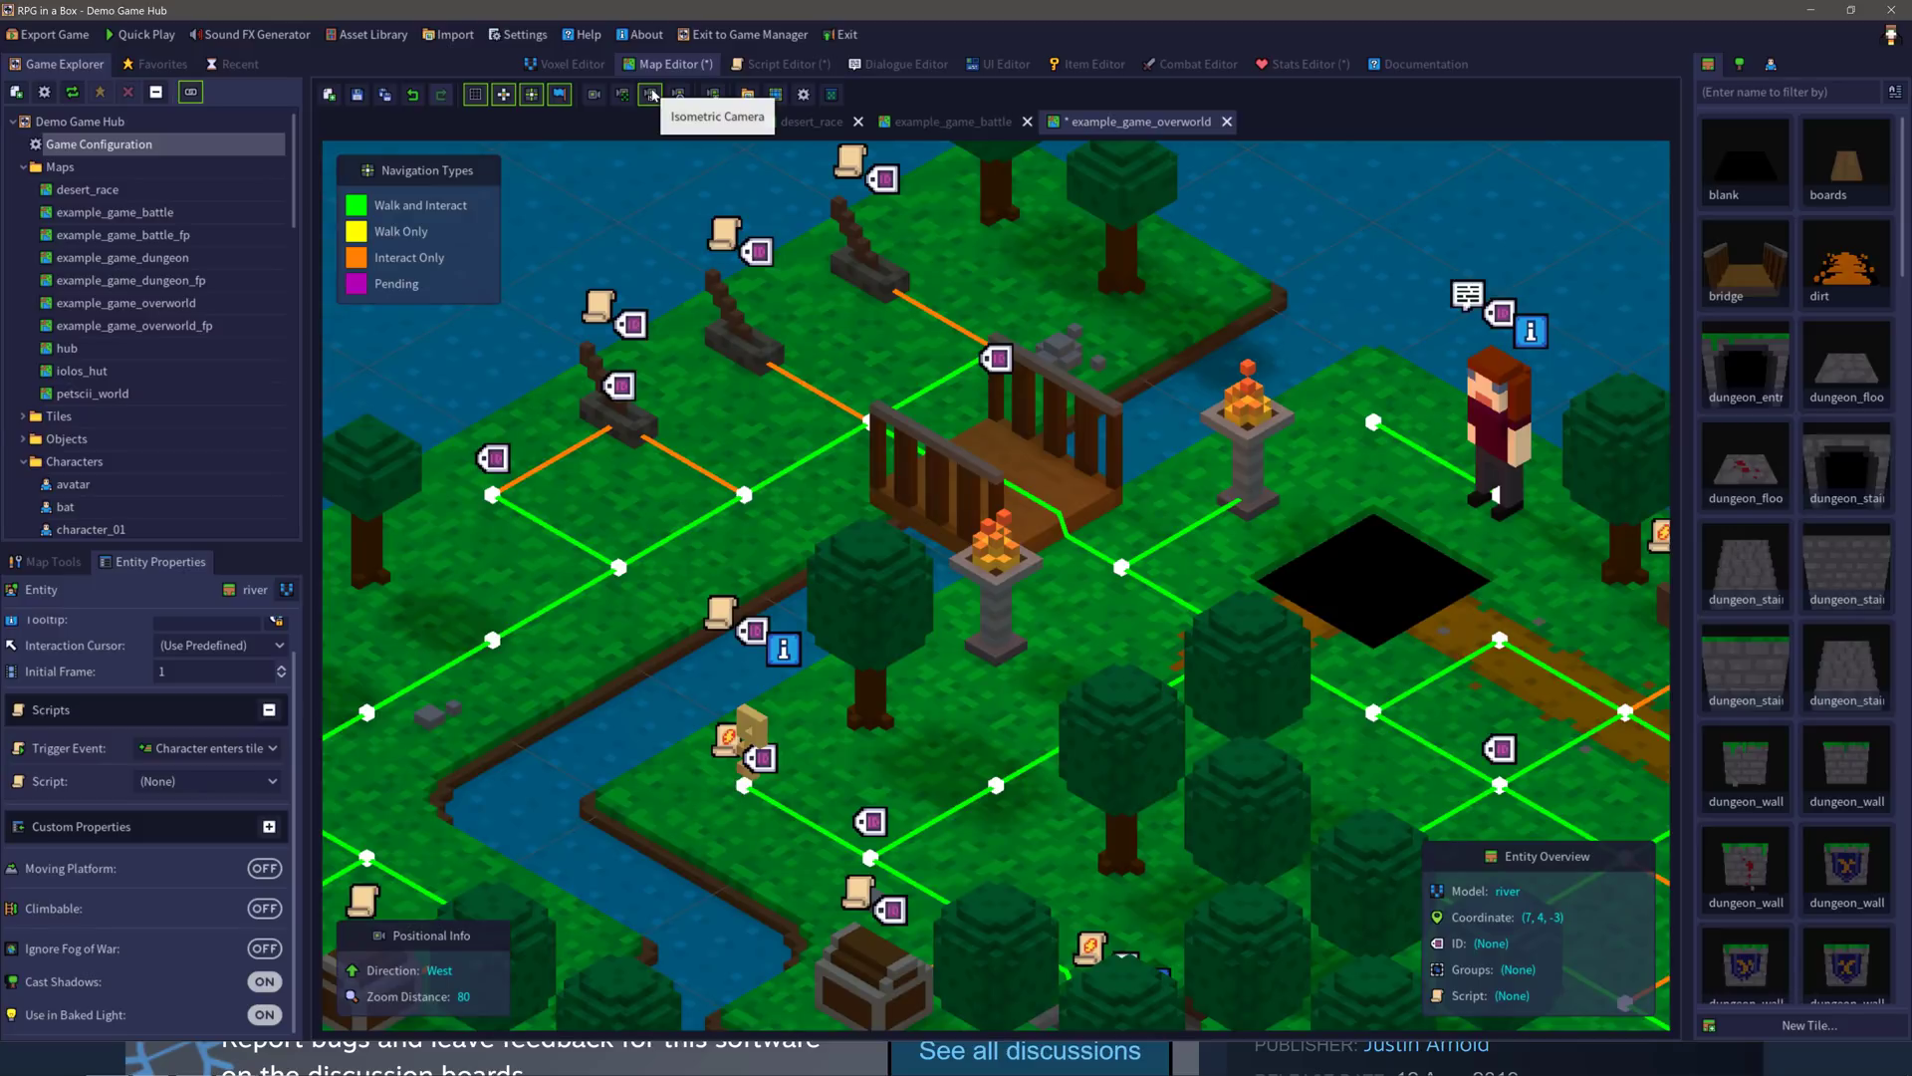
{"action": "left_click", "coordinate": [680, 96]}
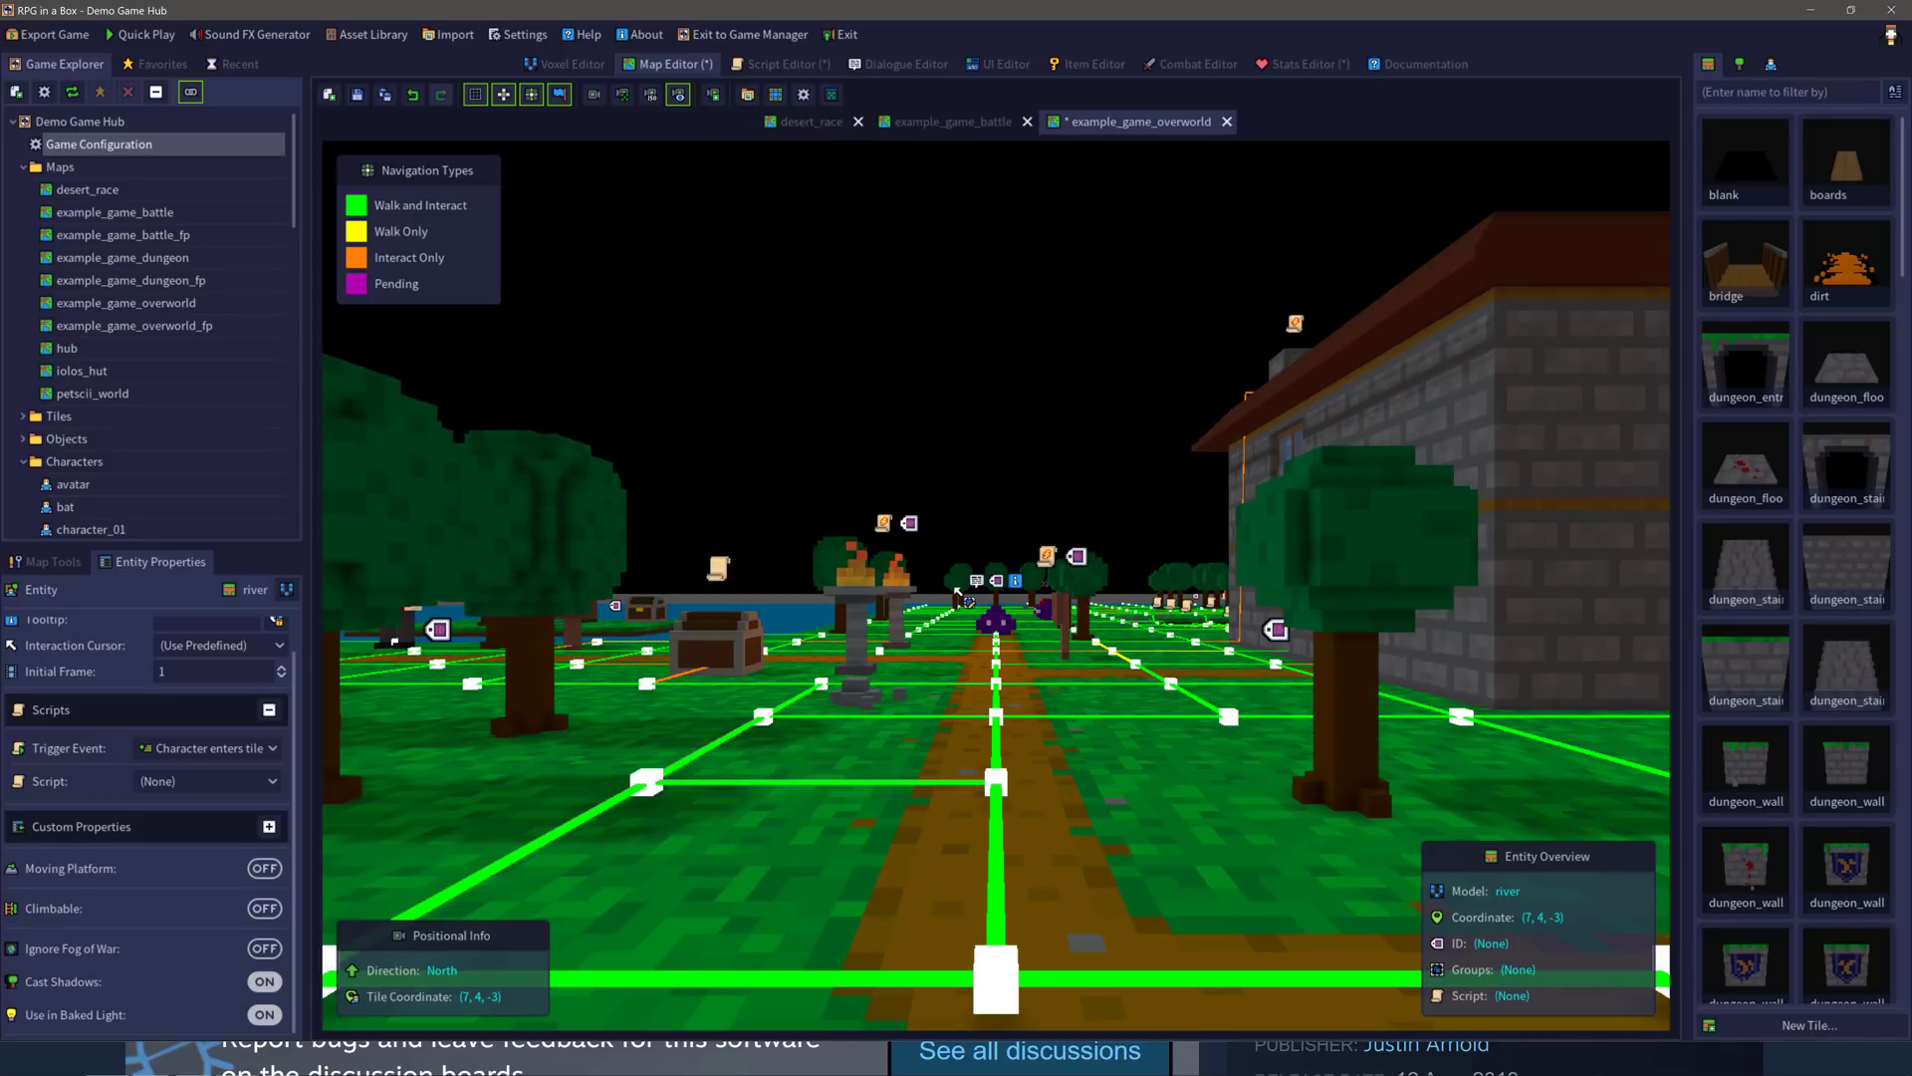
{"action": "left_click", "coordinate": [595, 95]}
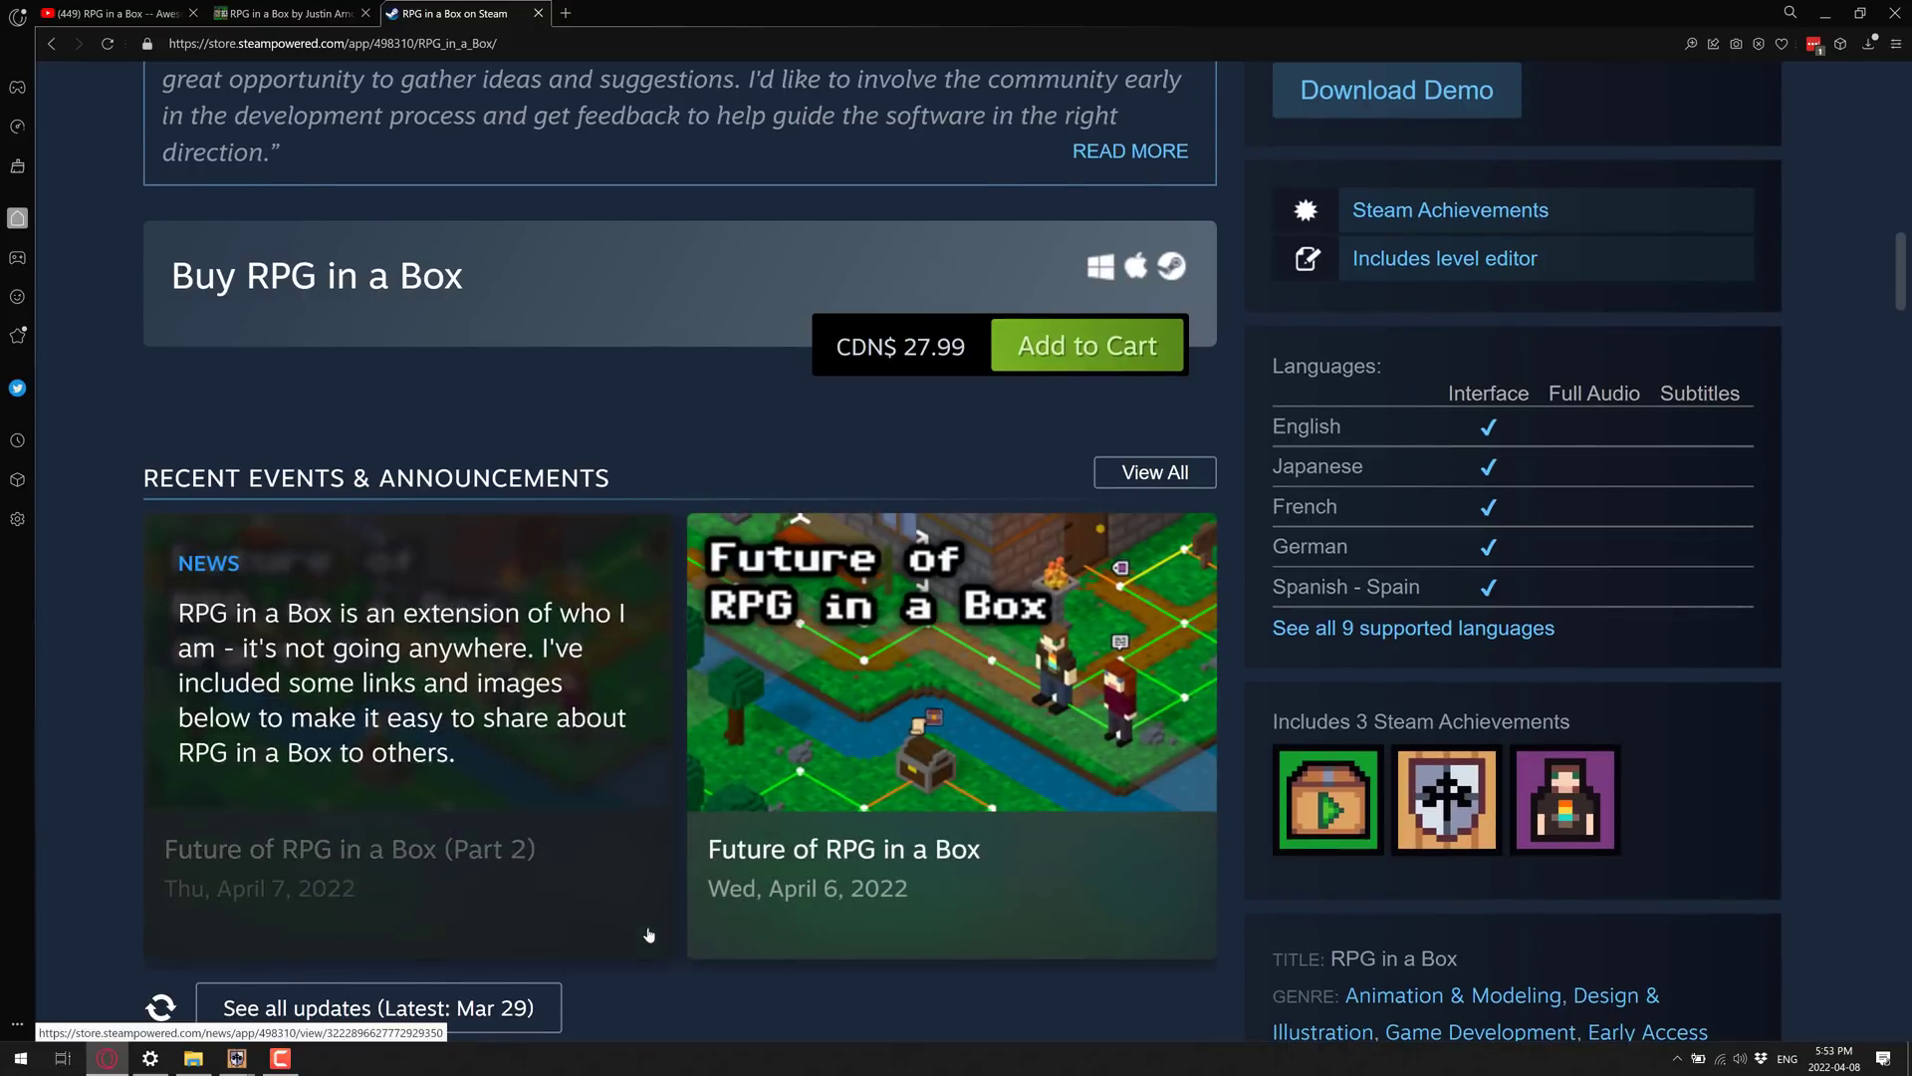
Step: Return to RPG in a Box and place a small T-shaped patch of red-stained dungeon floor tiles on the water south of the river
{"action": "key", "text": "alt+Tab"}
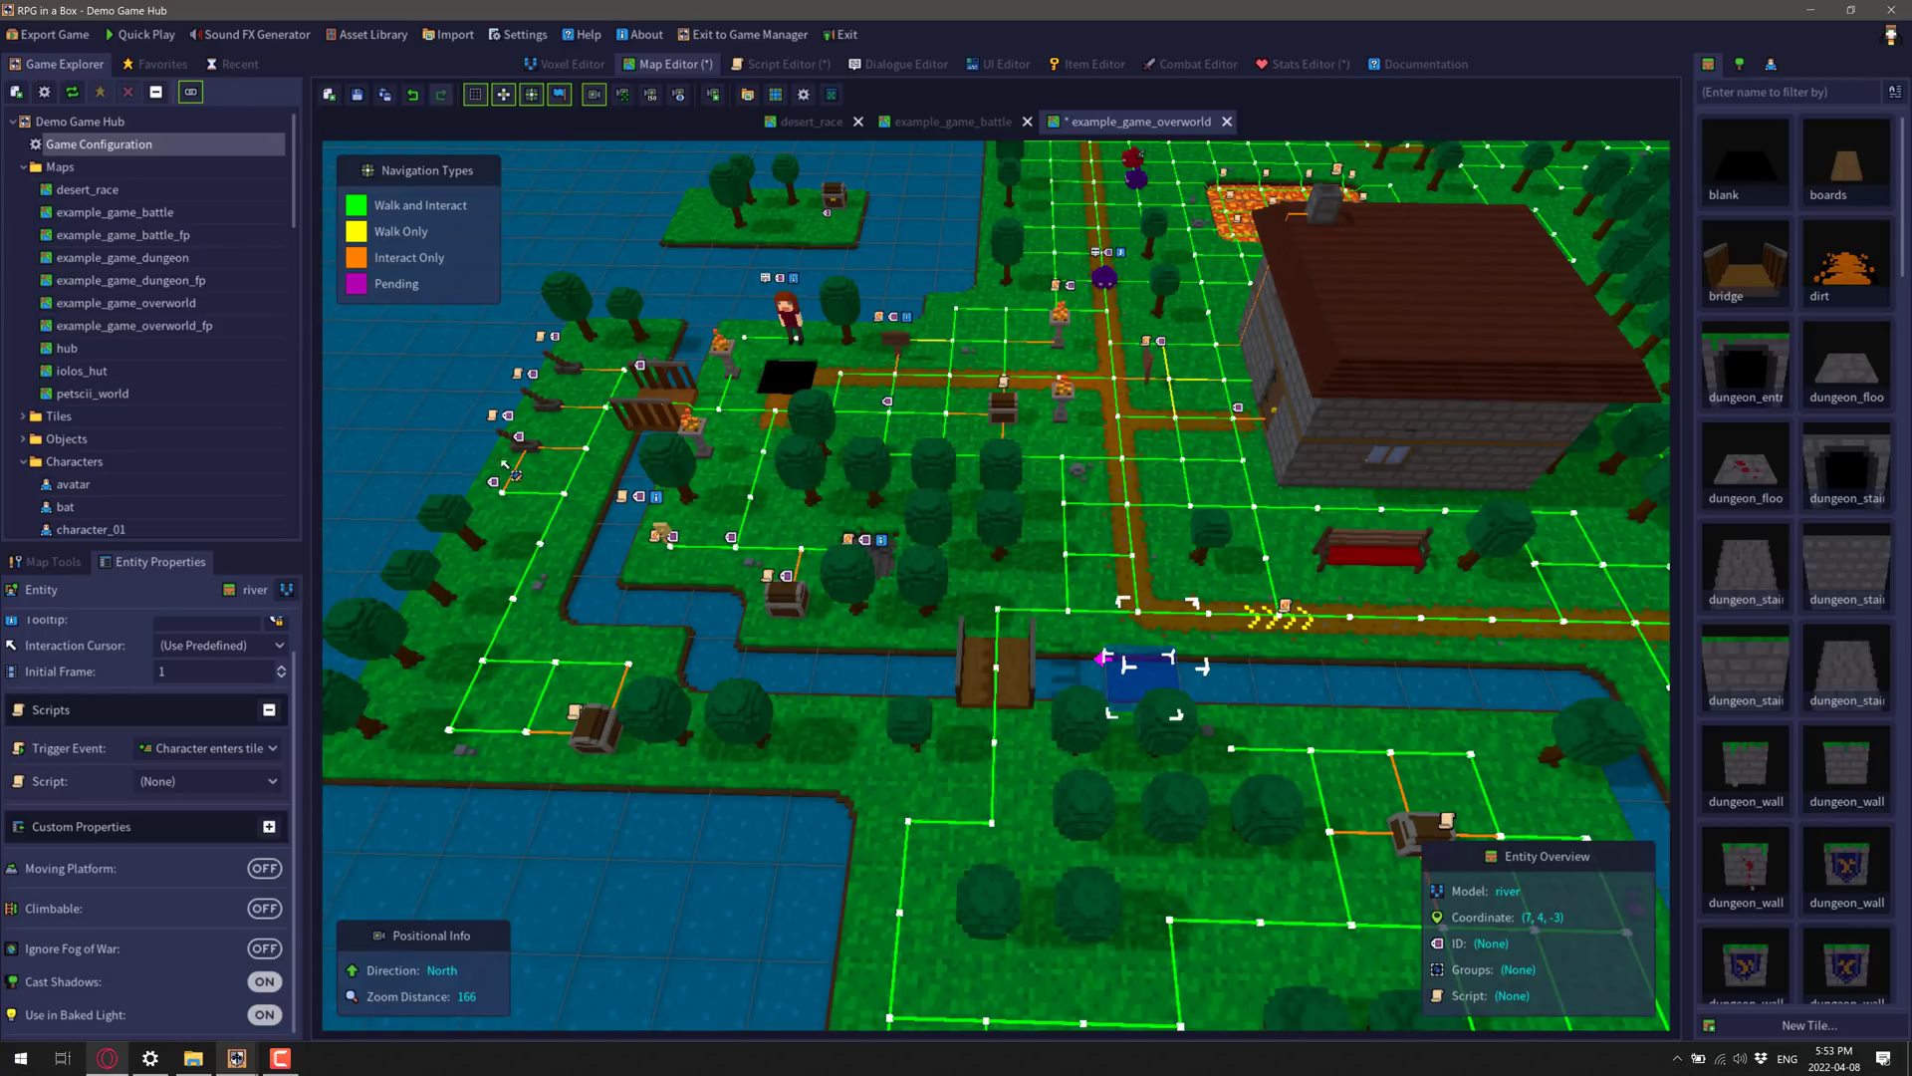
{"action": "left_click", "coordinate": [55, 563]}
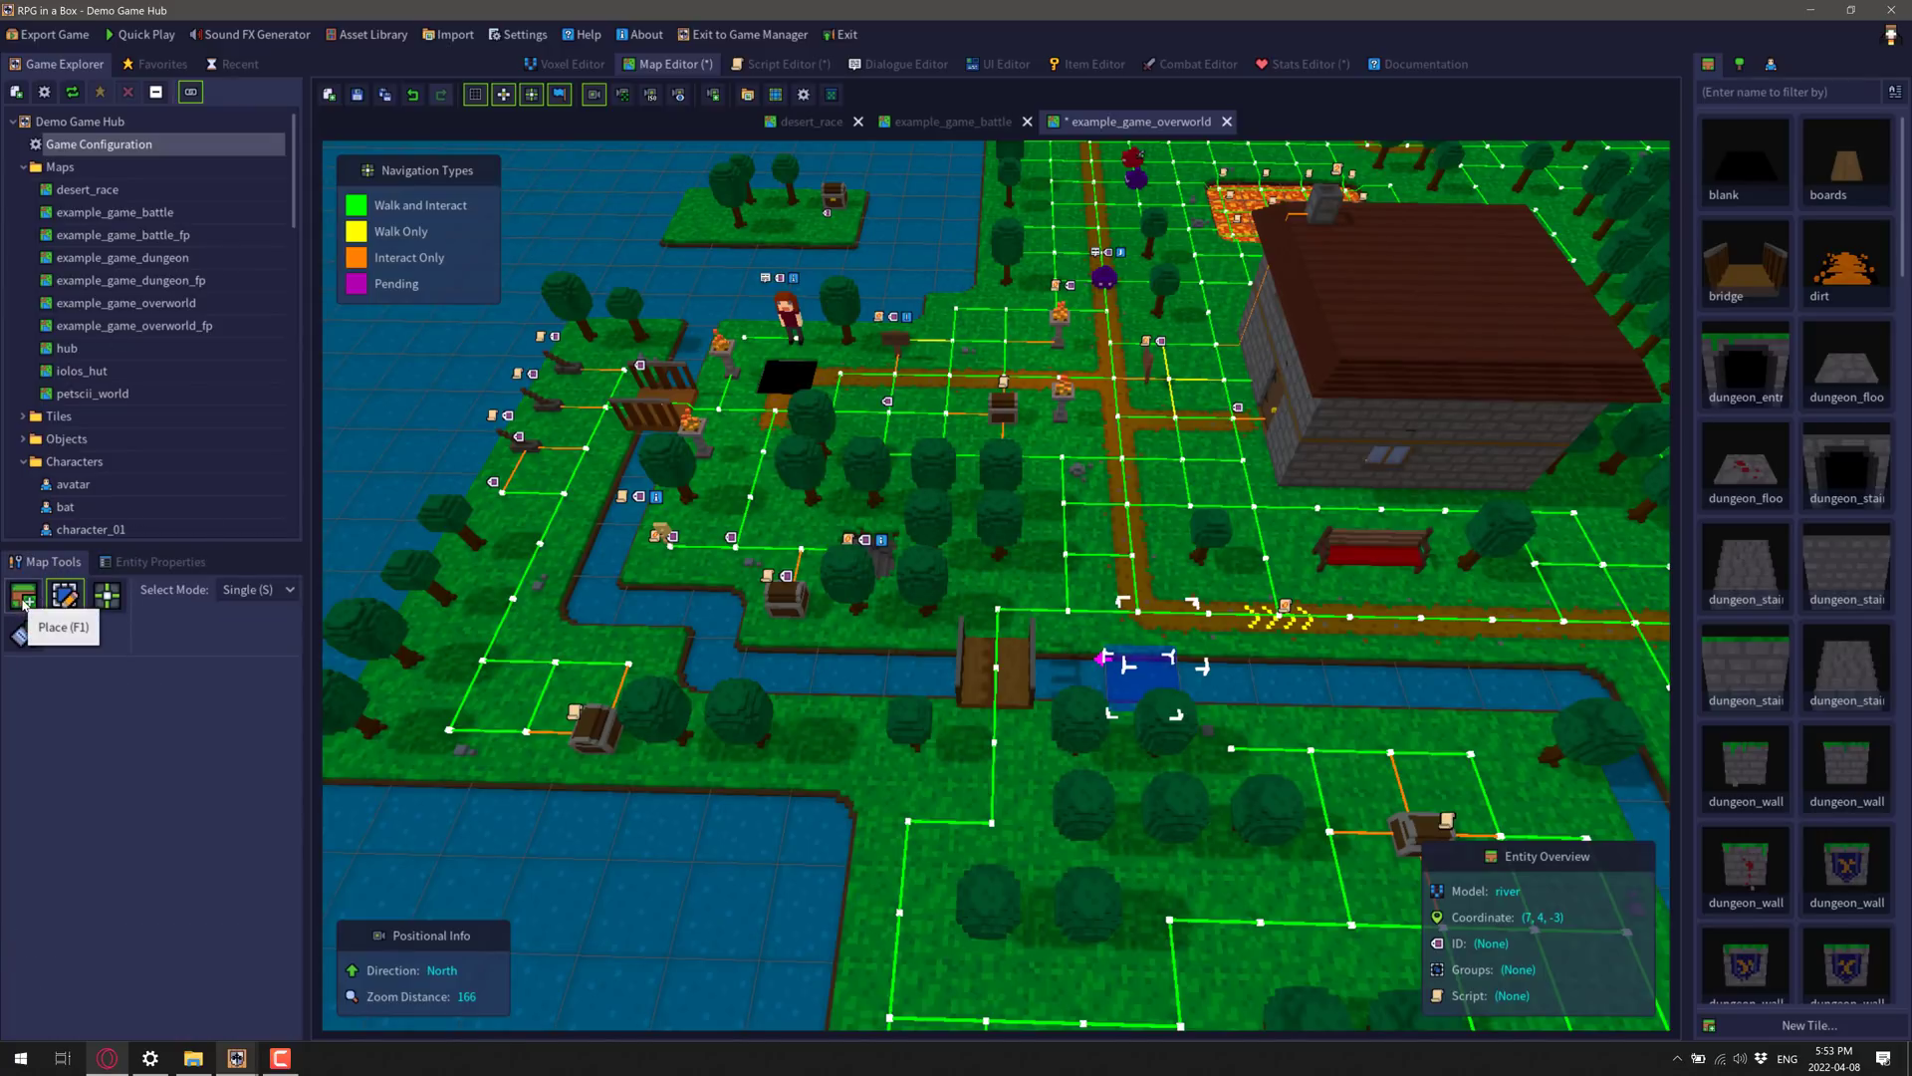
{"action": "left_click", "coordinate": [24, 601]}
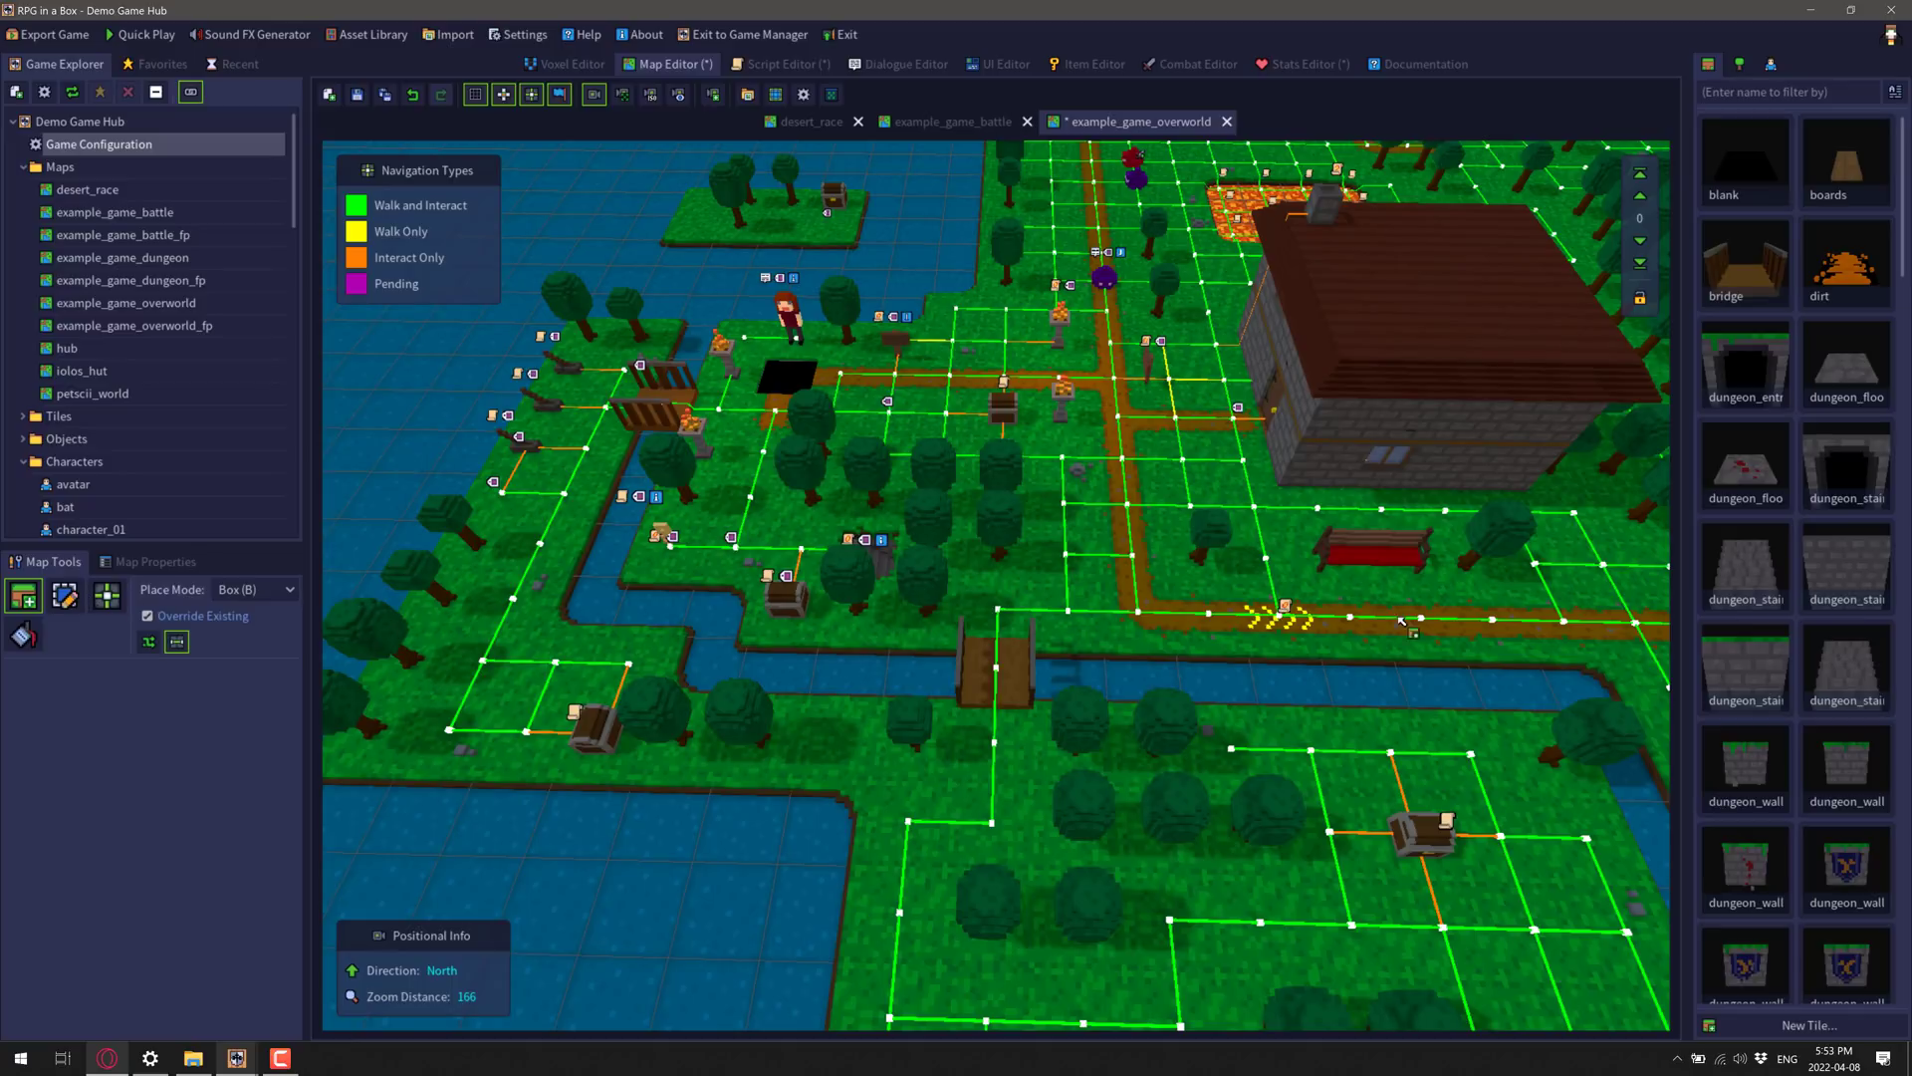
{"action": "left_click", "coordinate": [1731, 474]}
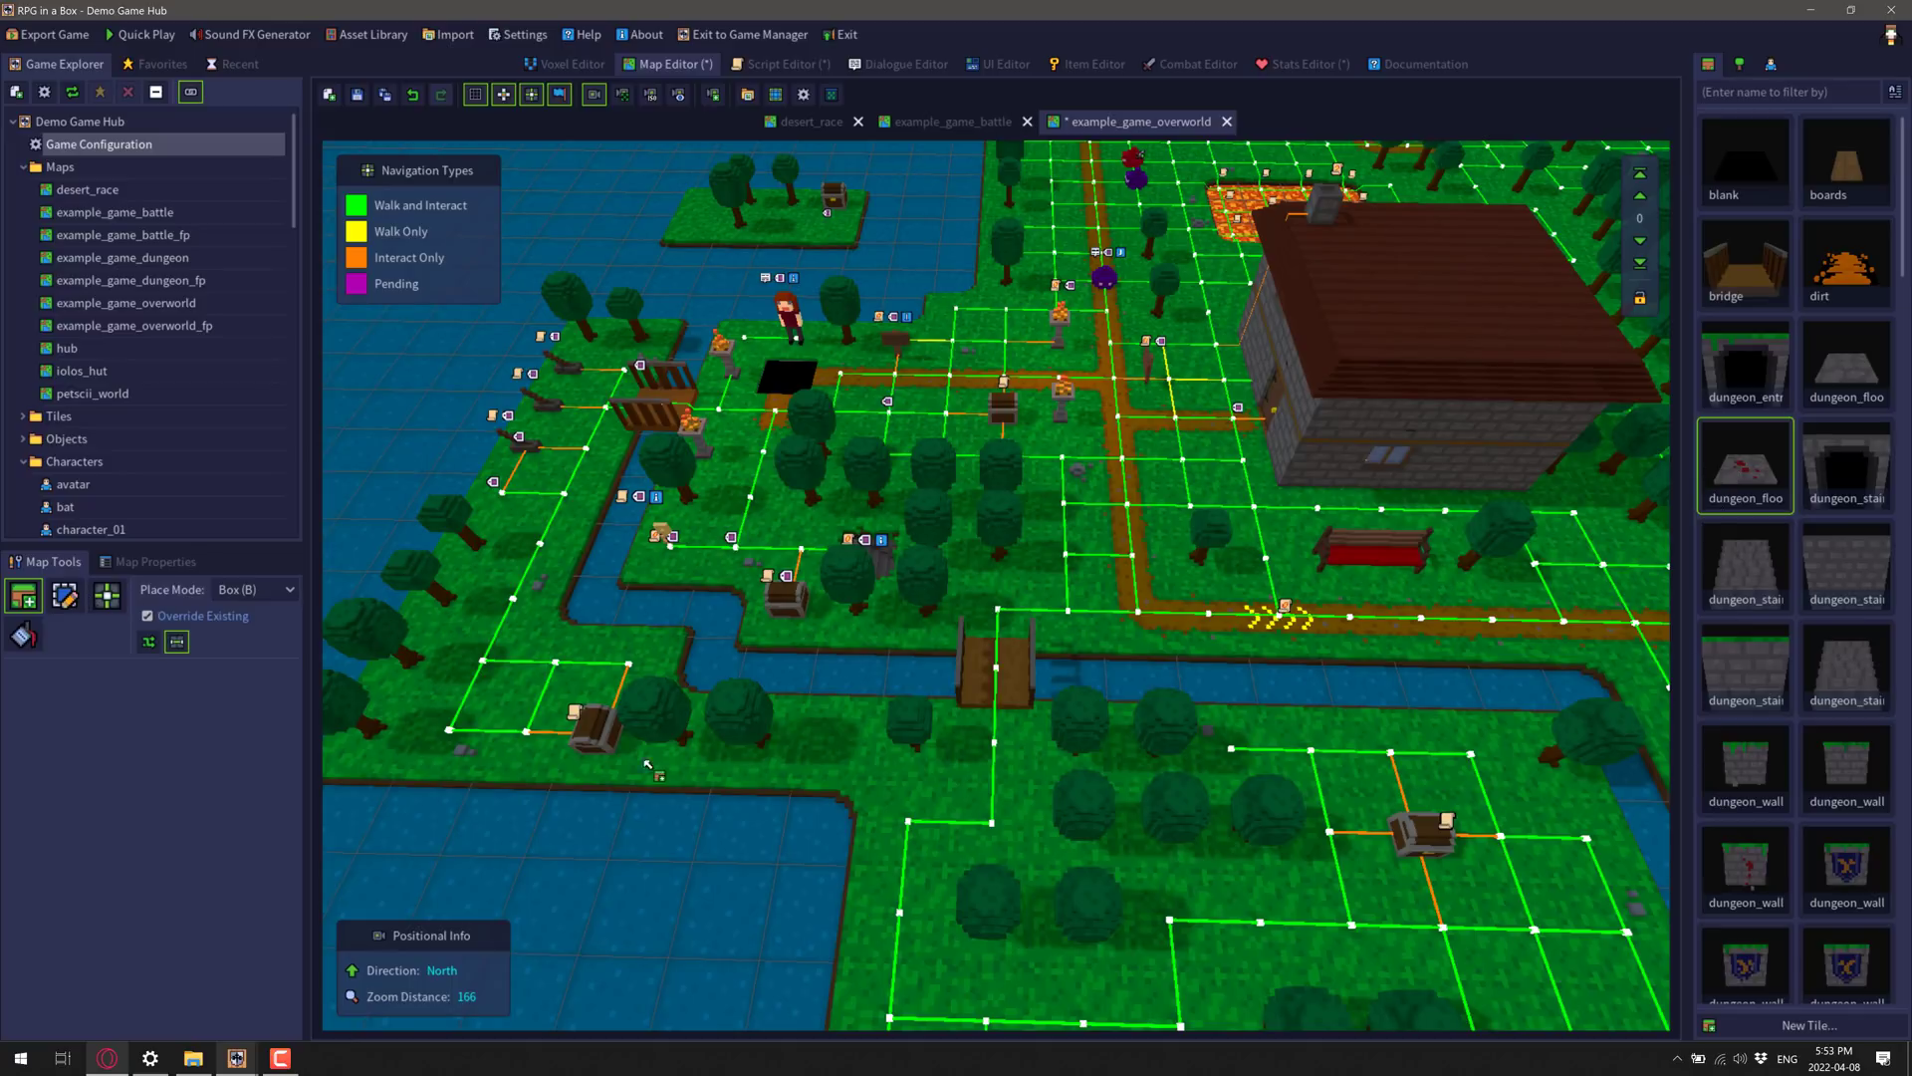
{"action": "left_click", "coordinate": [657, 837]}
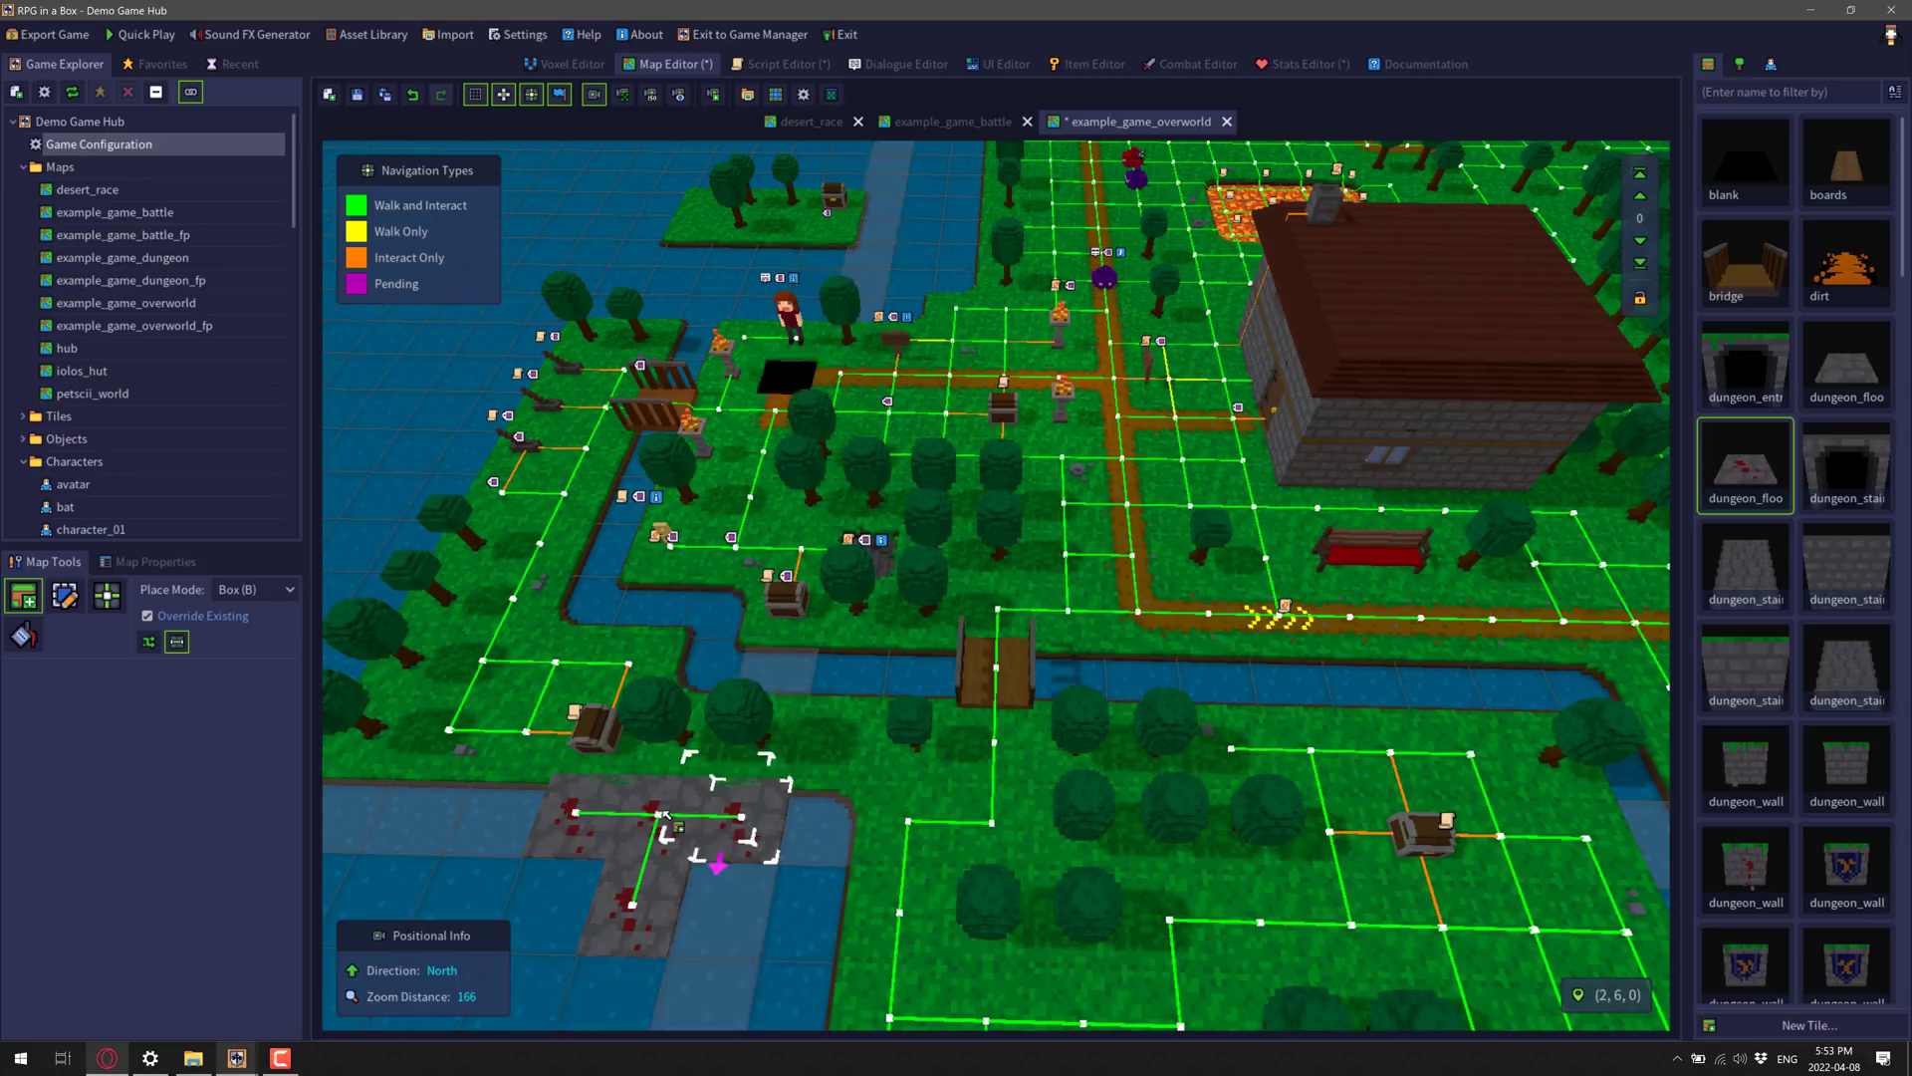
Step: Select the treasure chest just north of the river, examine its entity properties and gem_chest script, and look through the available tiles
{"action": "left_click", "coordinate": [67, 594]}
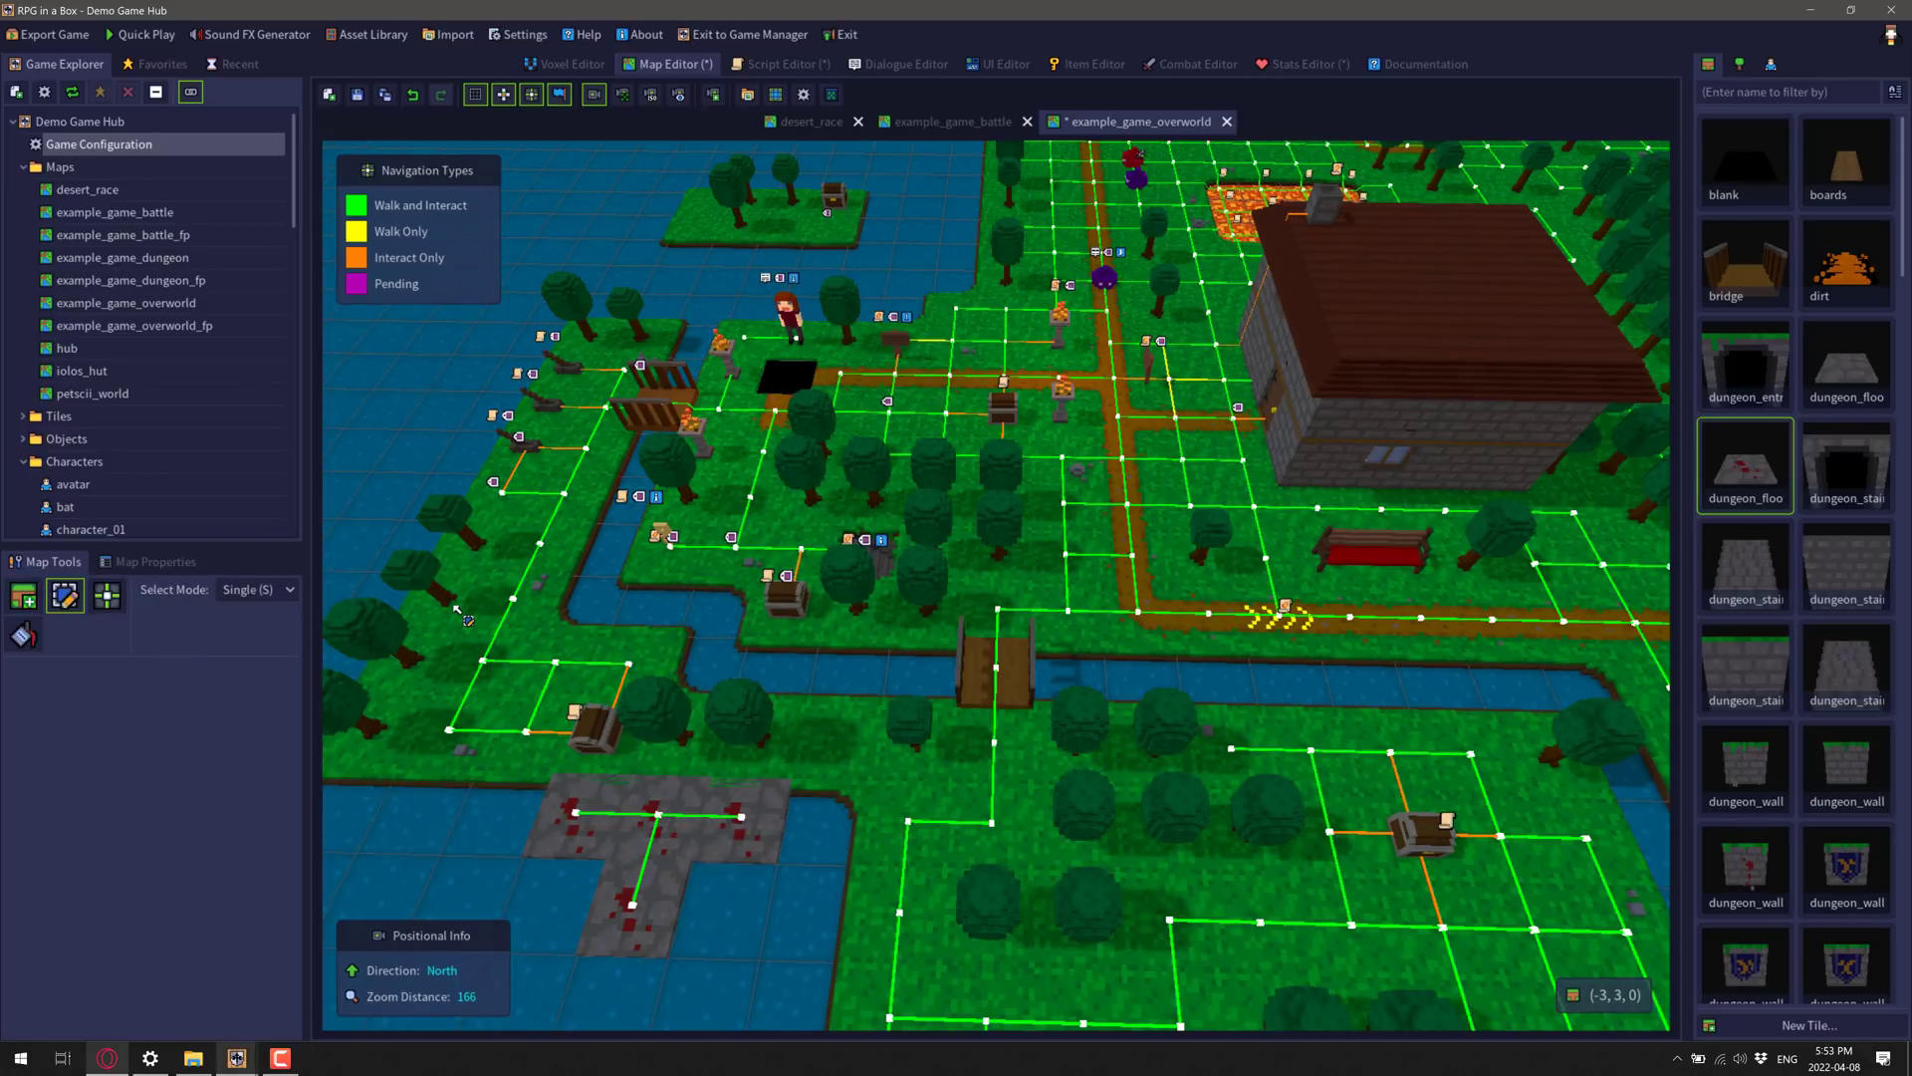
{"action": "left_click", "coordinate": [784, 605]}
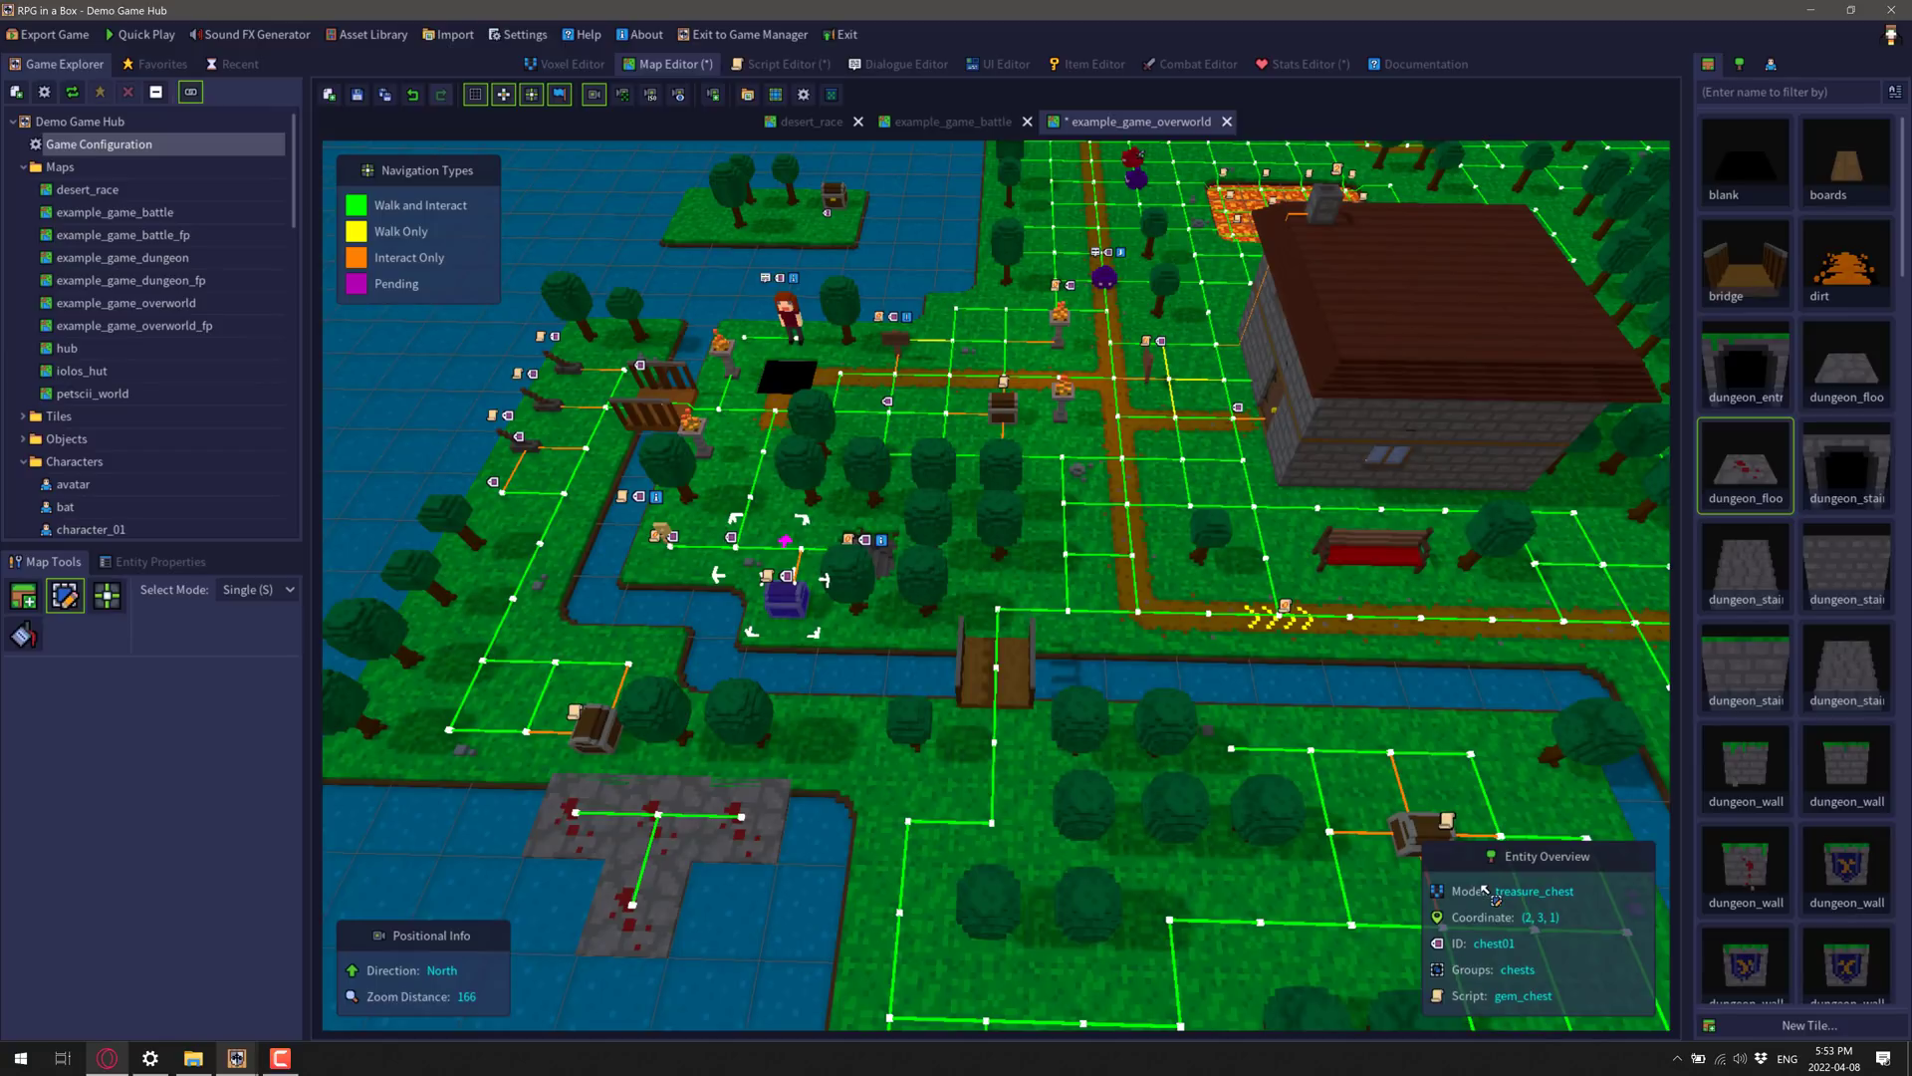
{"action": "left_click", "coordinate": [159, 561]}
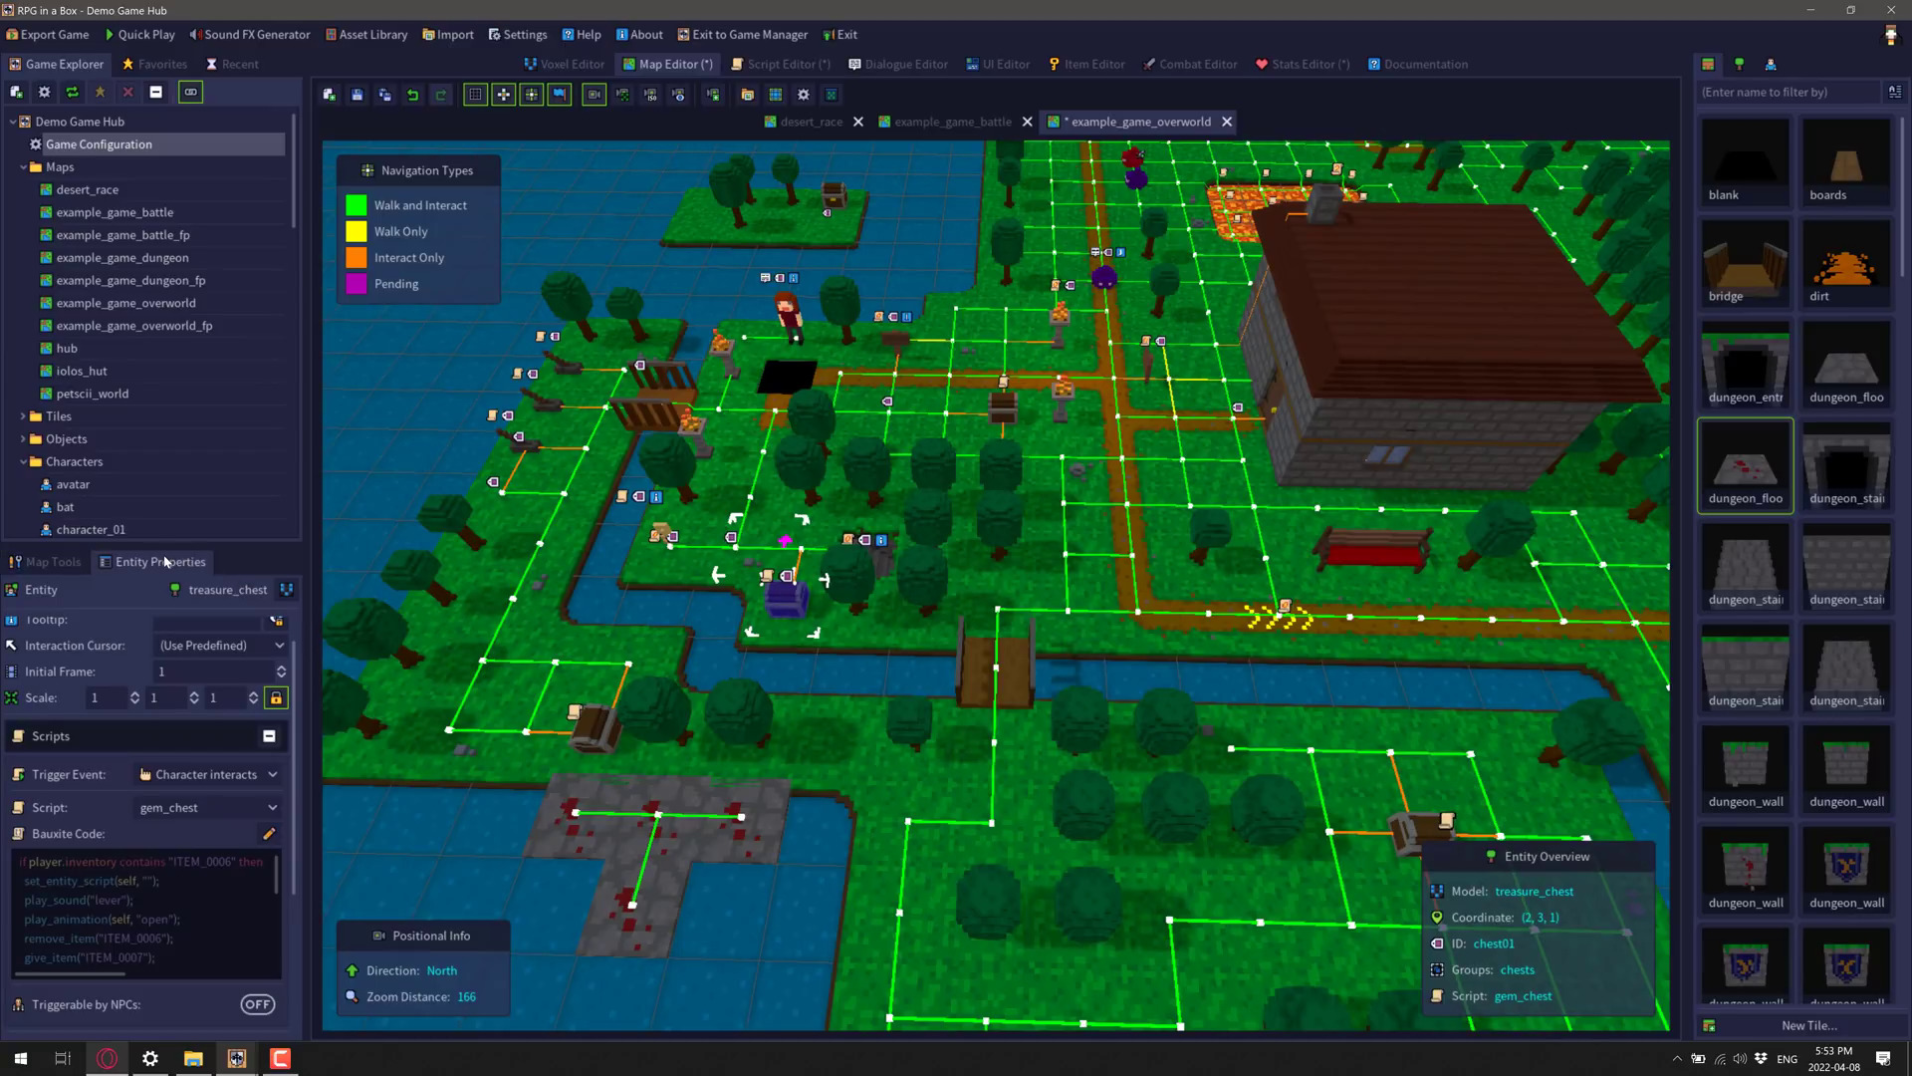
{"action": "scroll", "coordinate": [119, 672], "scroll_direction": "up", "scroll_amount": 1}
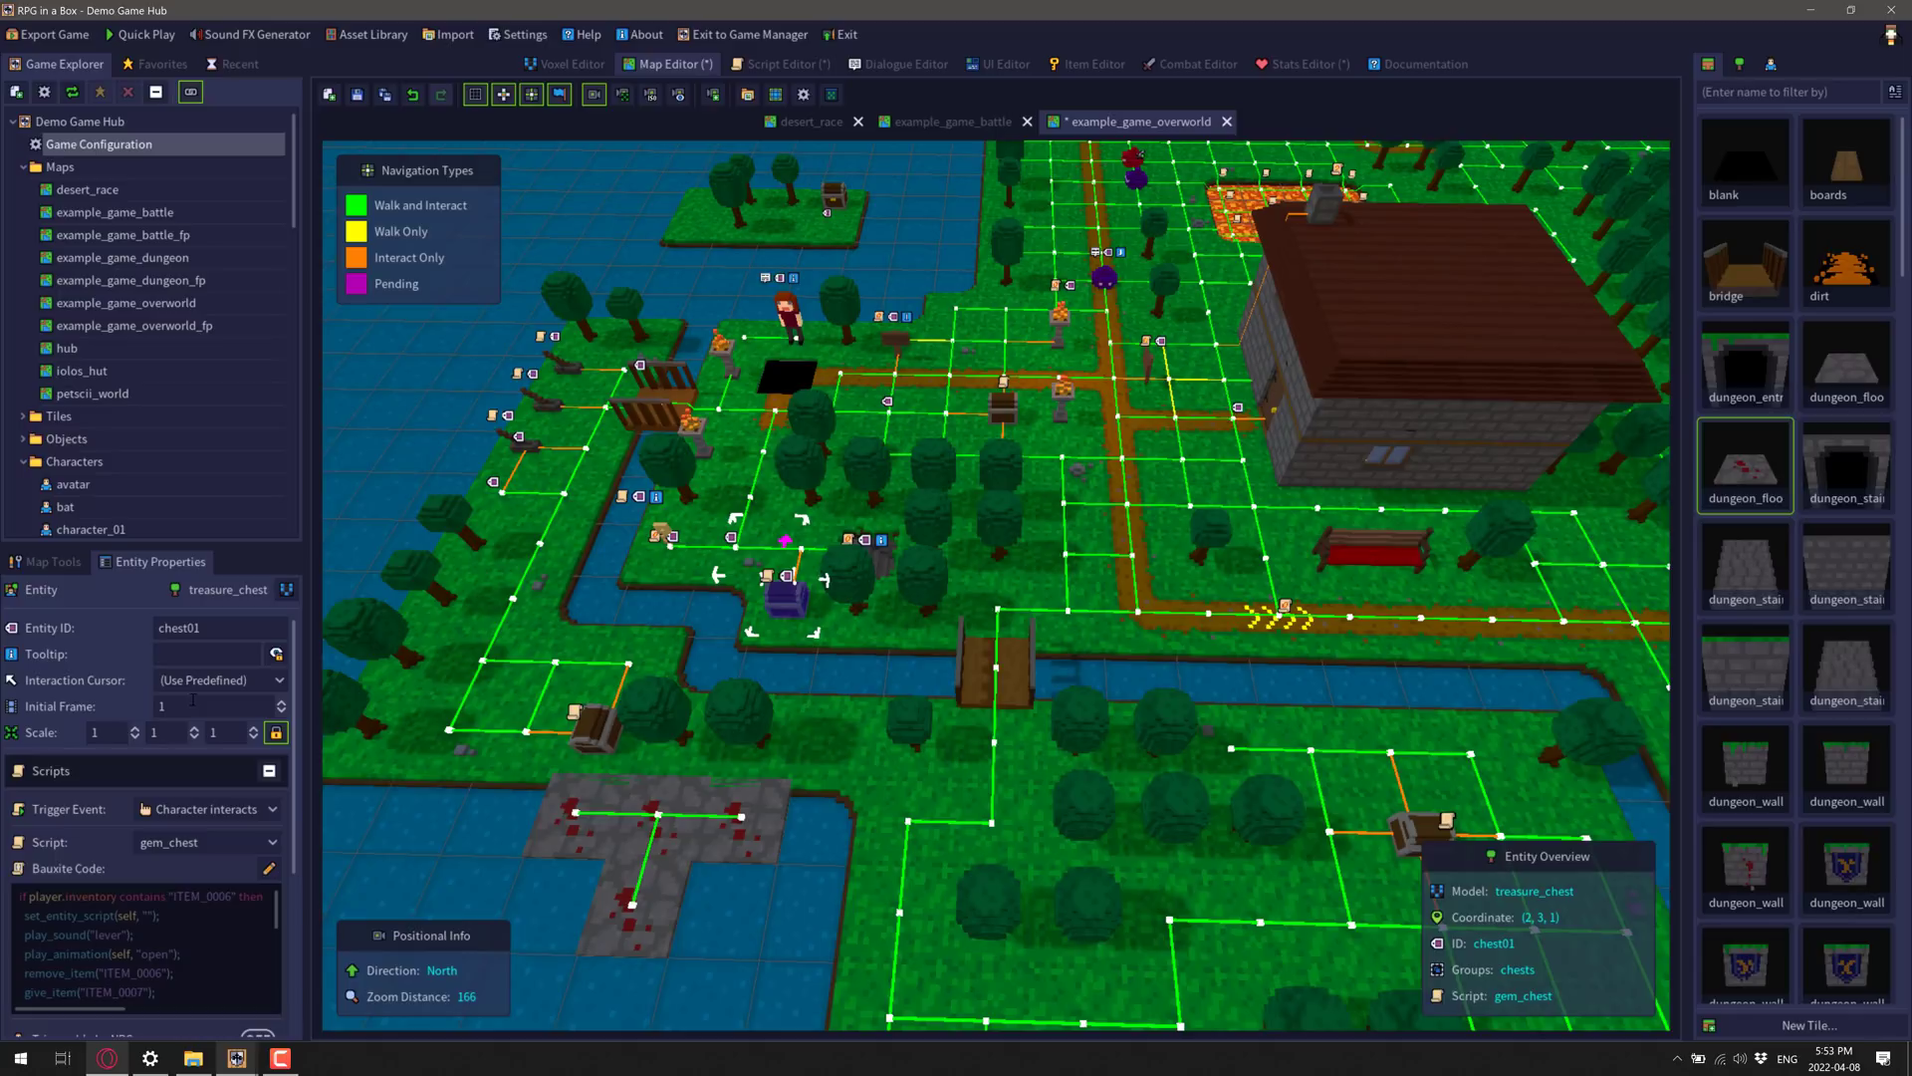
{"action": "scroll", "coordinate": [150, 704], "scroll_direction": "down", "scroll_amount": 1}
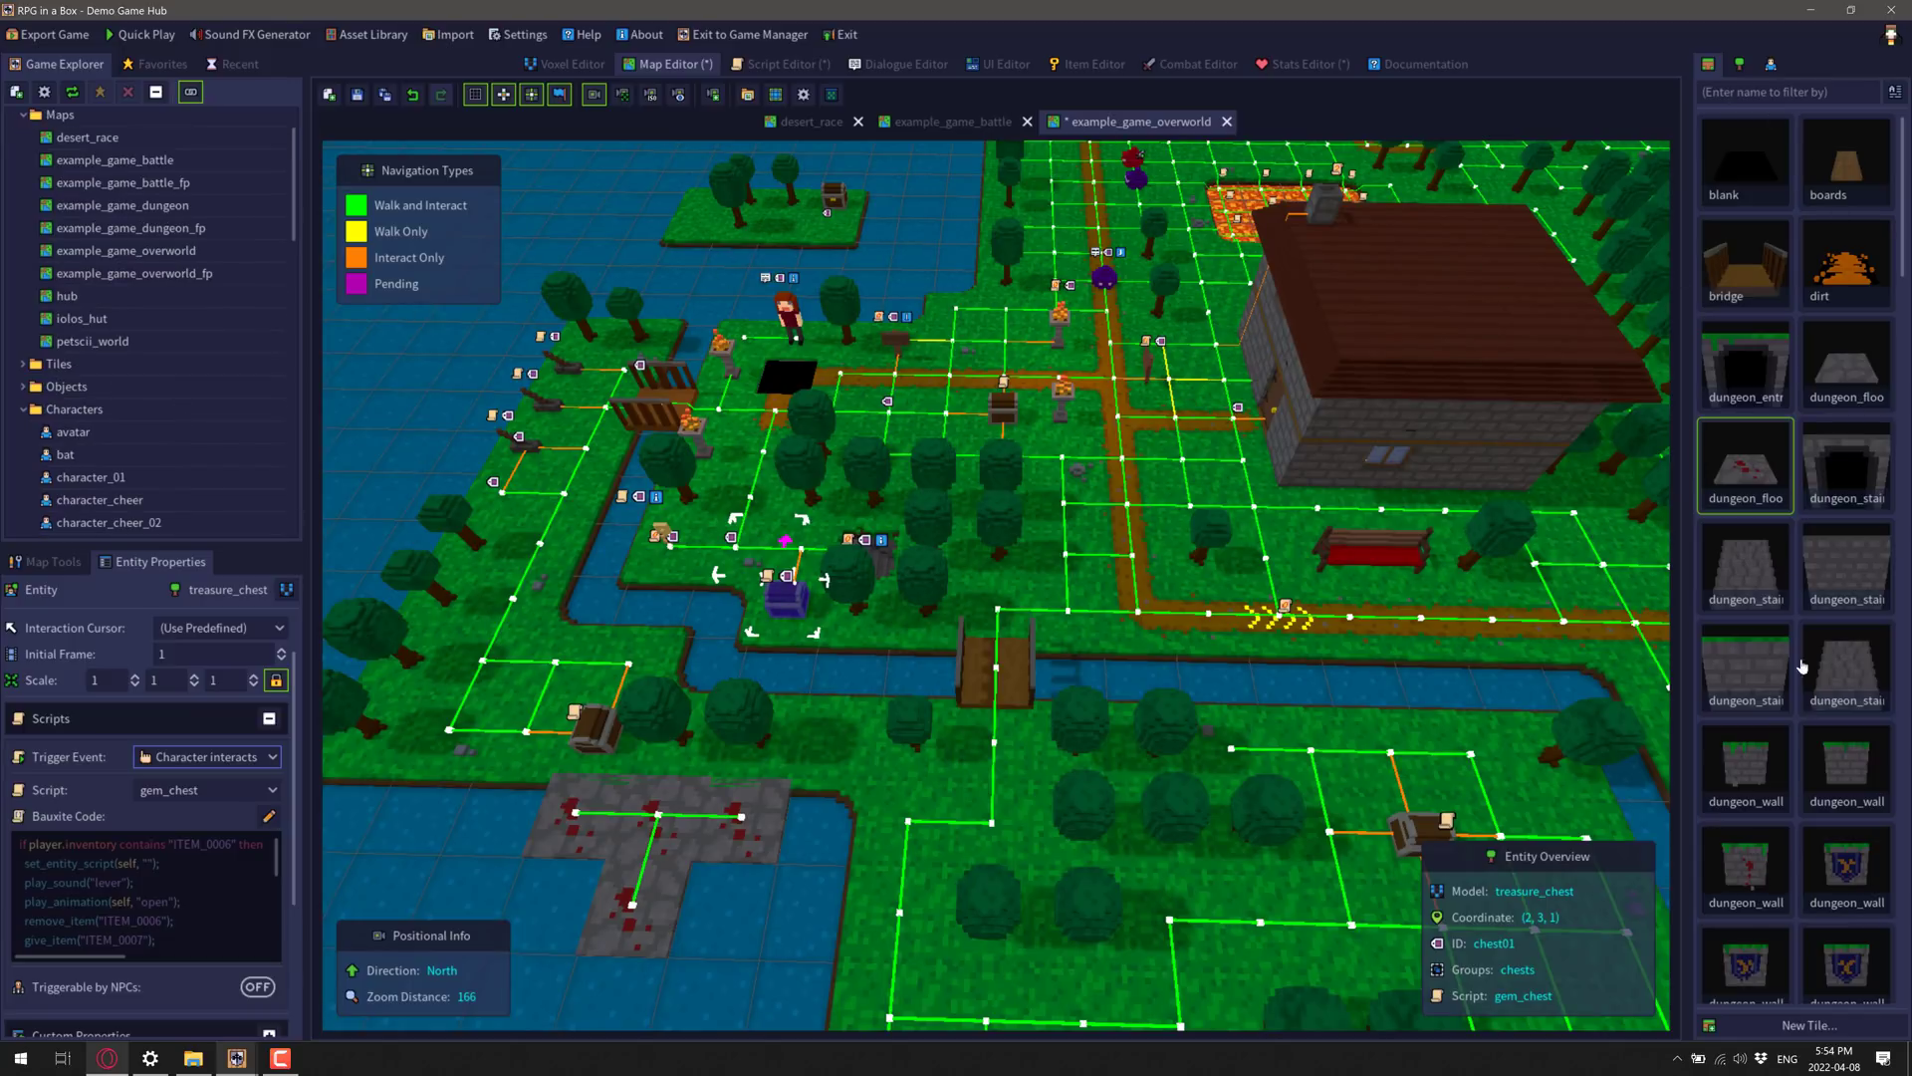
{"action": "scroll", "coordinate": [1805, 667], "scroll_direction": "down", "scroll_amount": 10}
{"action": "scroll", "coordinate": [1810, 772], "scroll_direction": "down", "scroll_amount": 10}
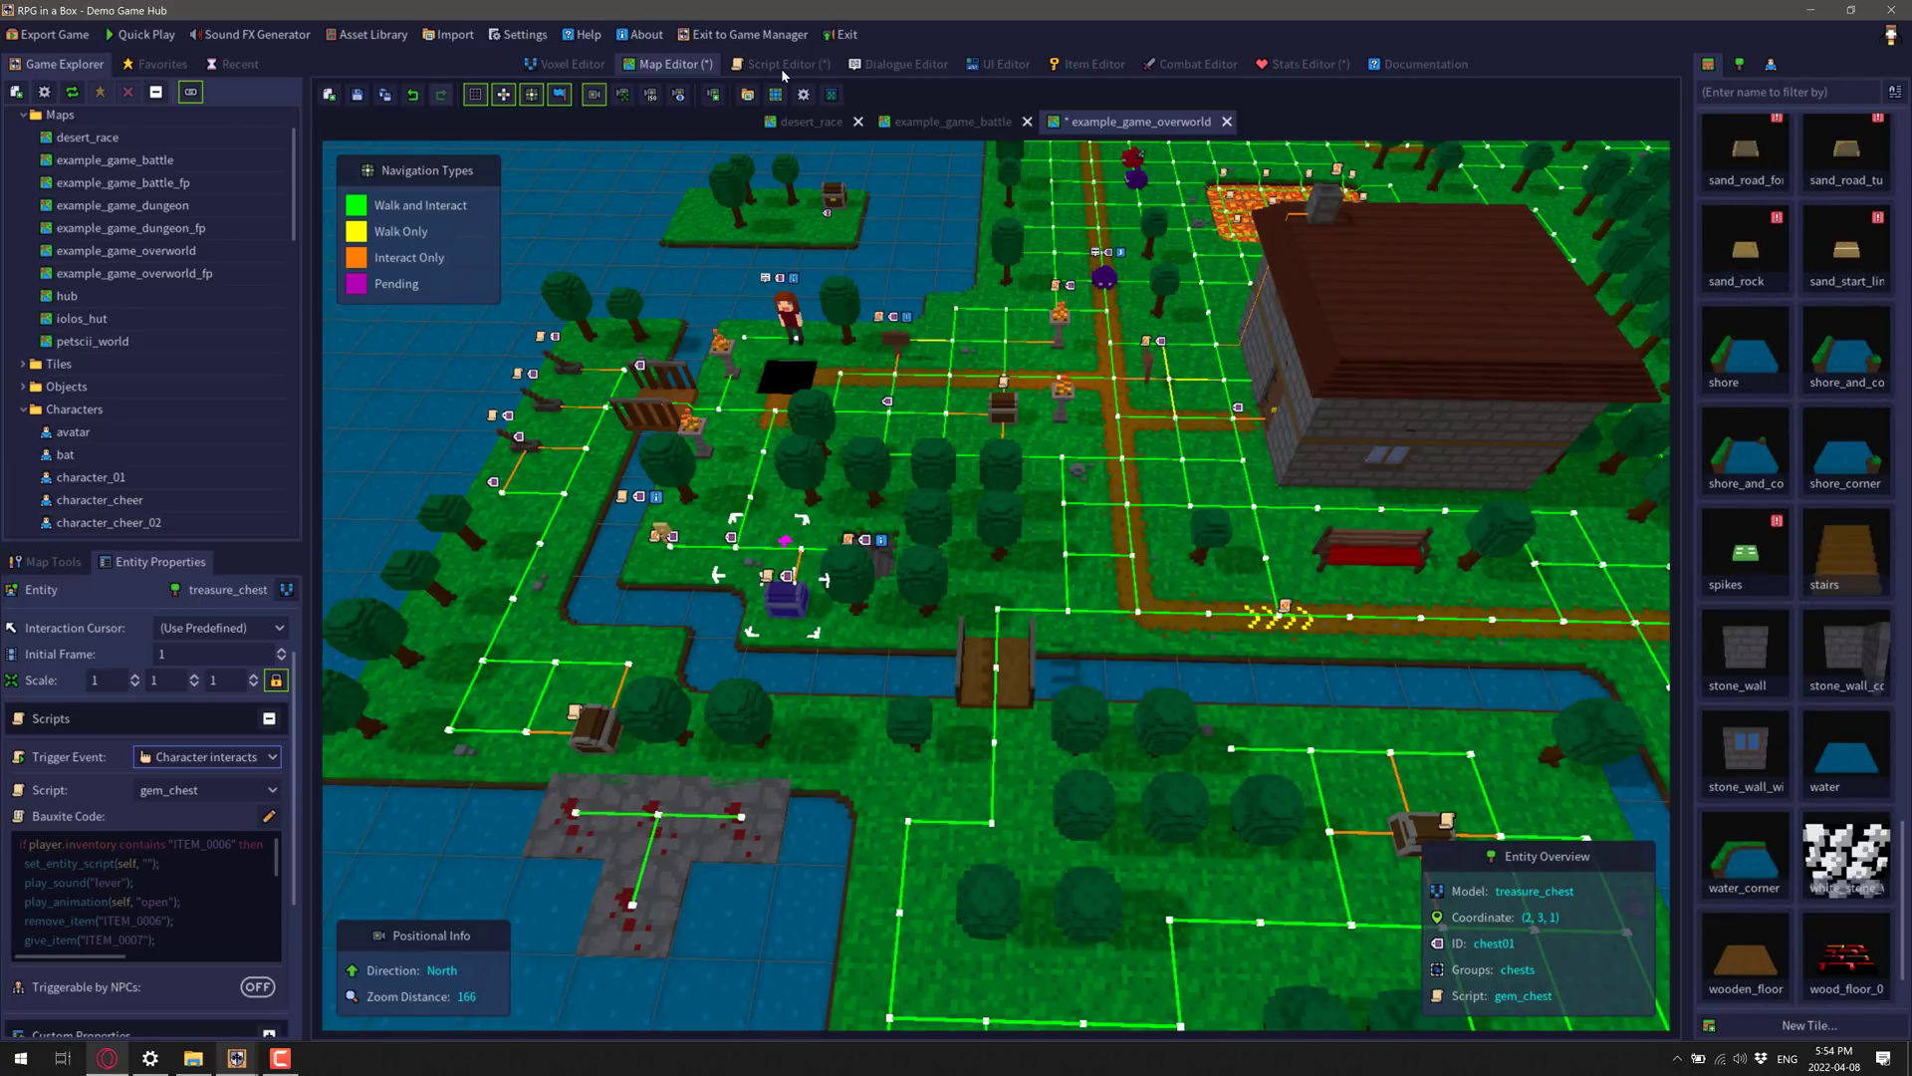
Step: Import the goblin from page 9 of the Asset Library along with the preselected fighter_01, overwriting the existing goblin model
{"action": "left_click", "coordinate": [384, 35]}
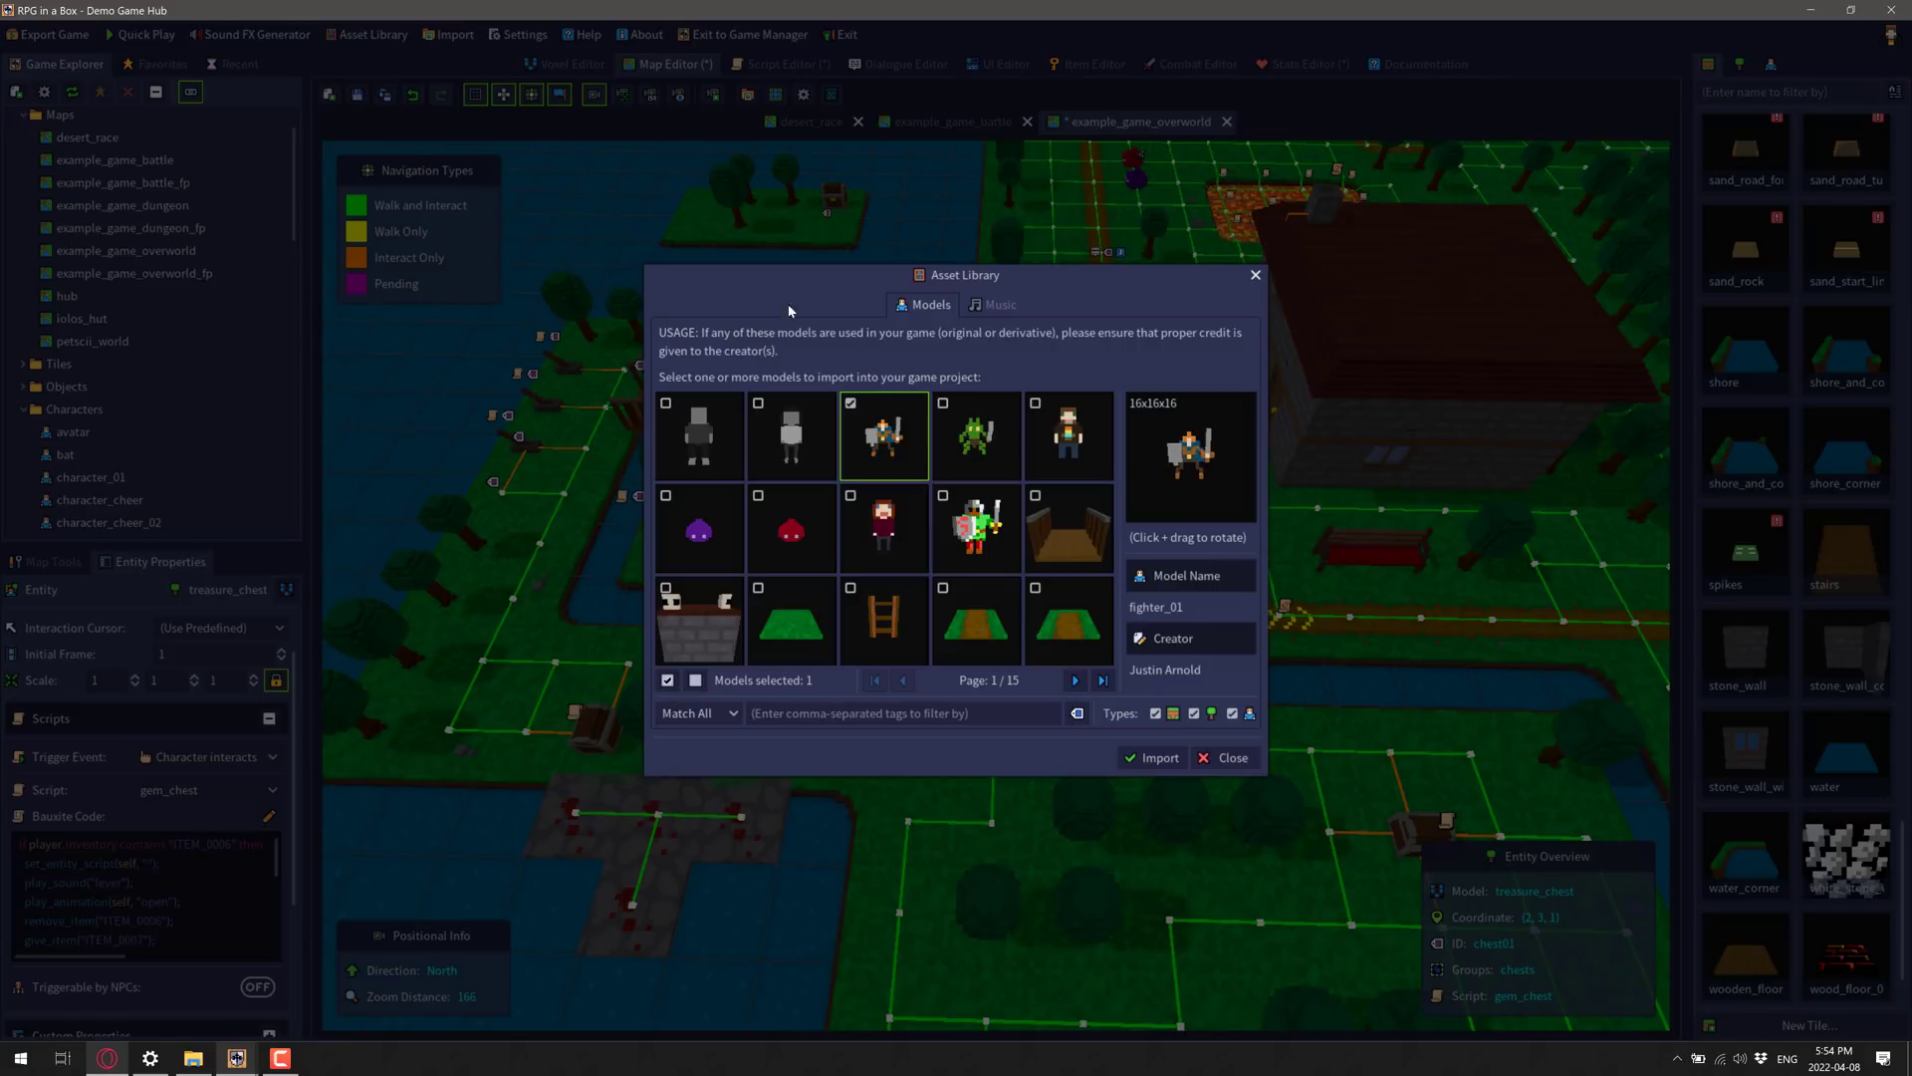
{"action": "left_click", "coordinate": [1074, 680]}
{"action": "left_click", "coordinate": [1074, 680]}
{"action": "left_click", "coordinate": [1075, 680]}
{"action": "left_click", "coordinate": [1075, 680]}
{"action": "left_click", "coordinate": [1075, 680]}
{"action": "left_click", "coordinate": [1074, 680]}
{"action": "left_click", "coordinate": [1074, 680]}
{"action": "left_click", "coordinate": [1075, 681]}
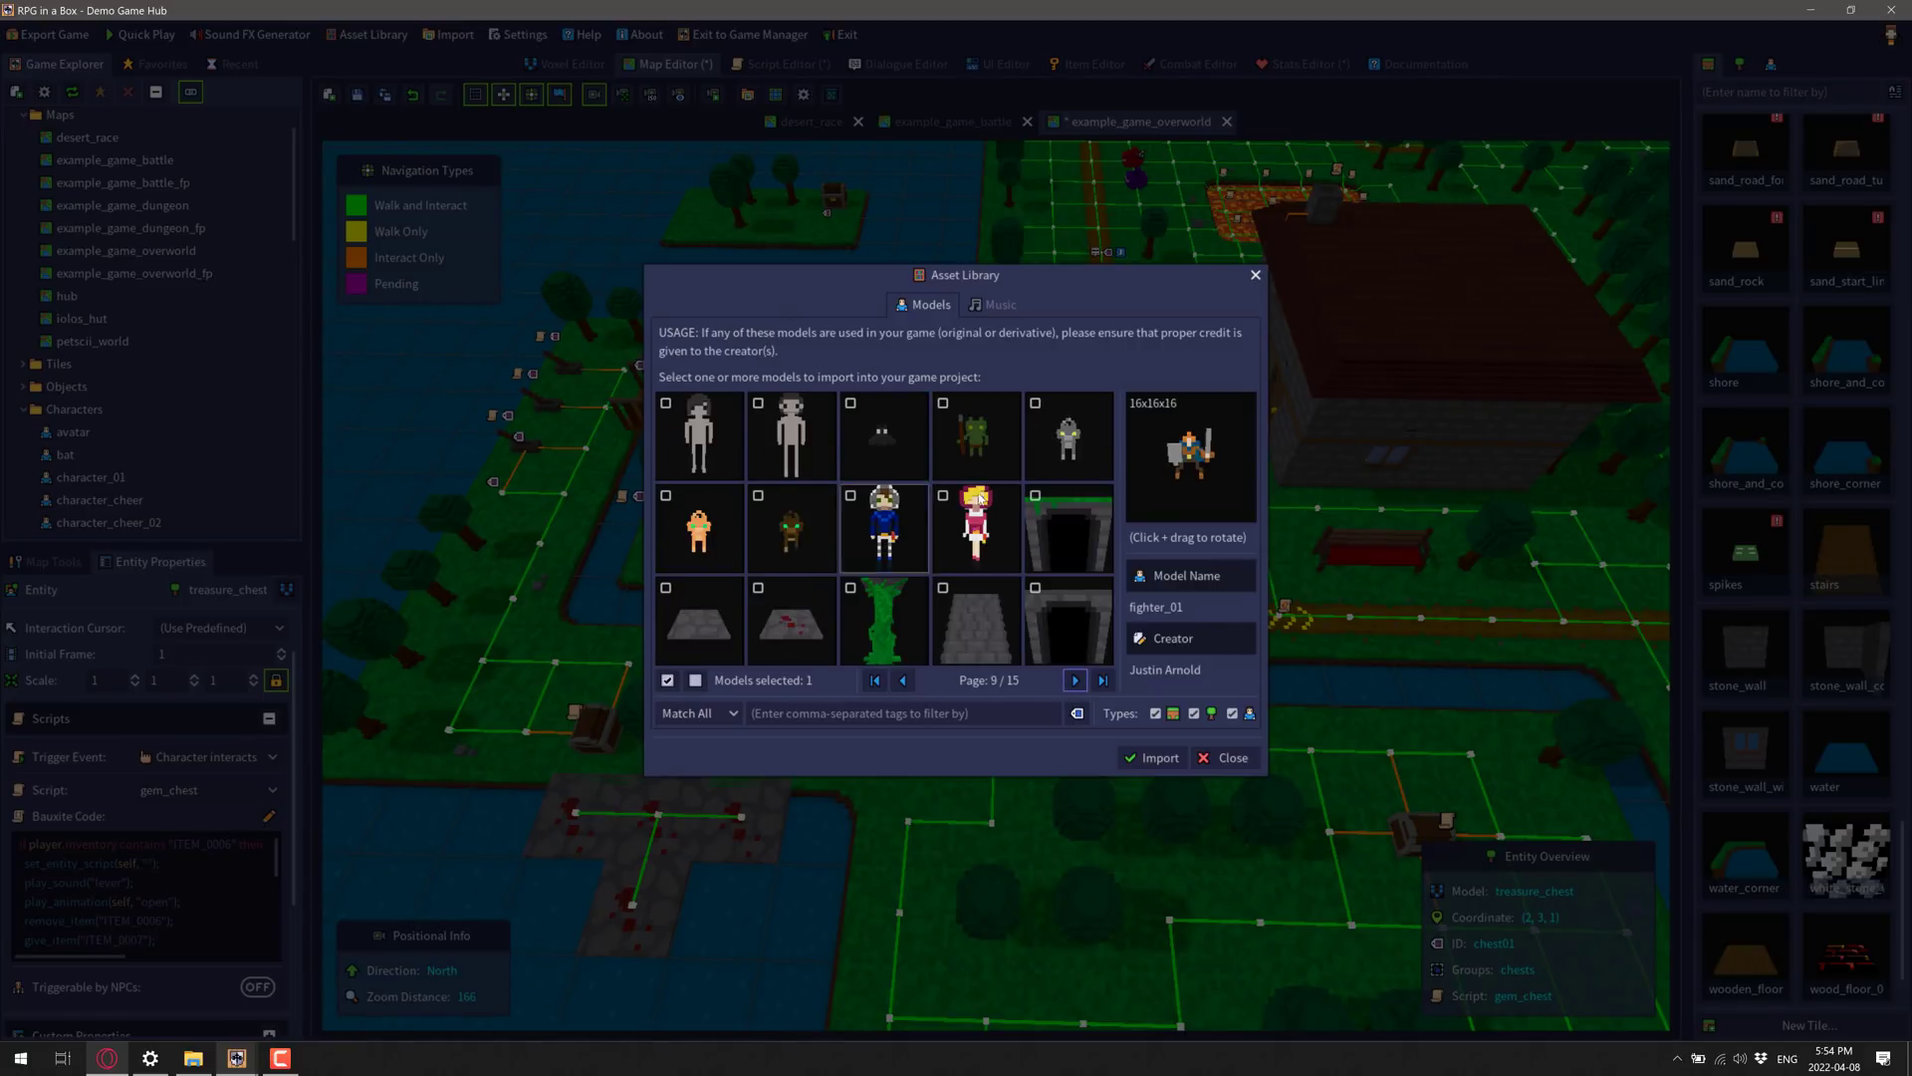
{"action": "left_click", "coordinate": [943, 402]}
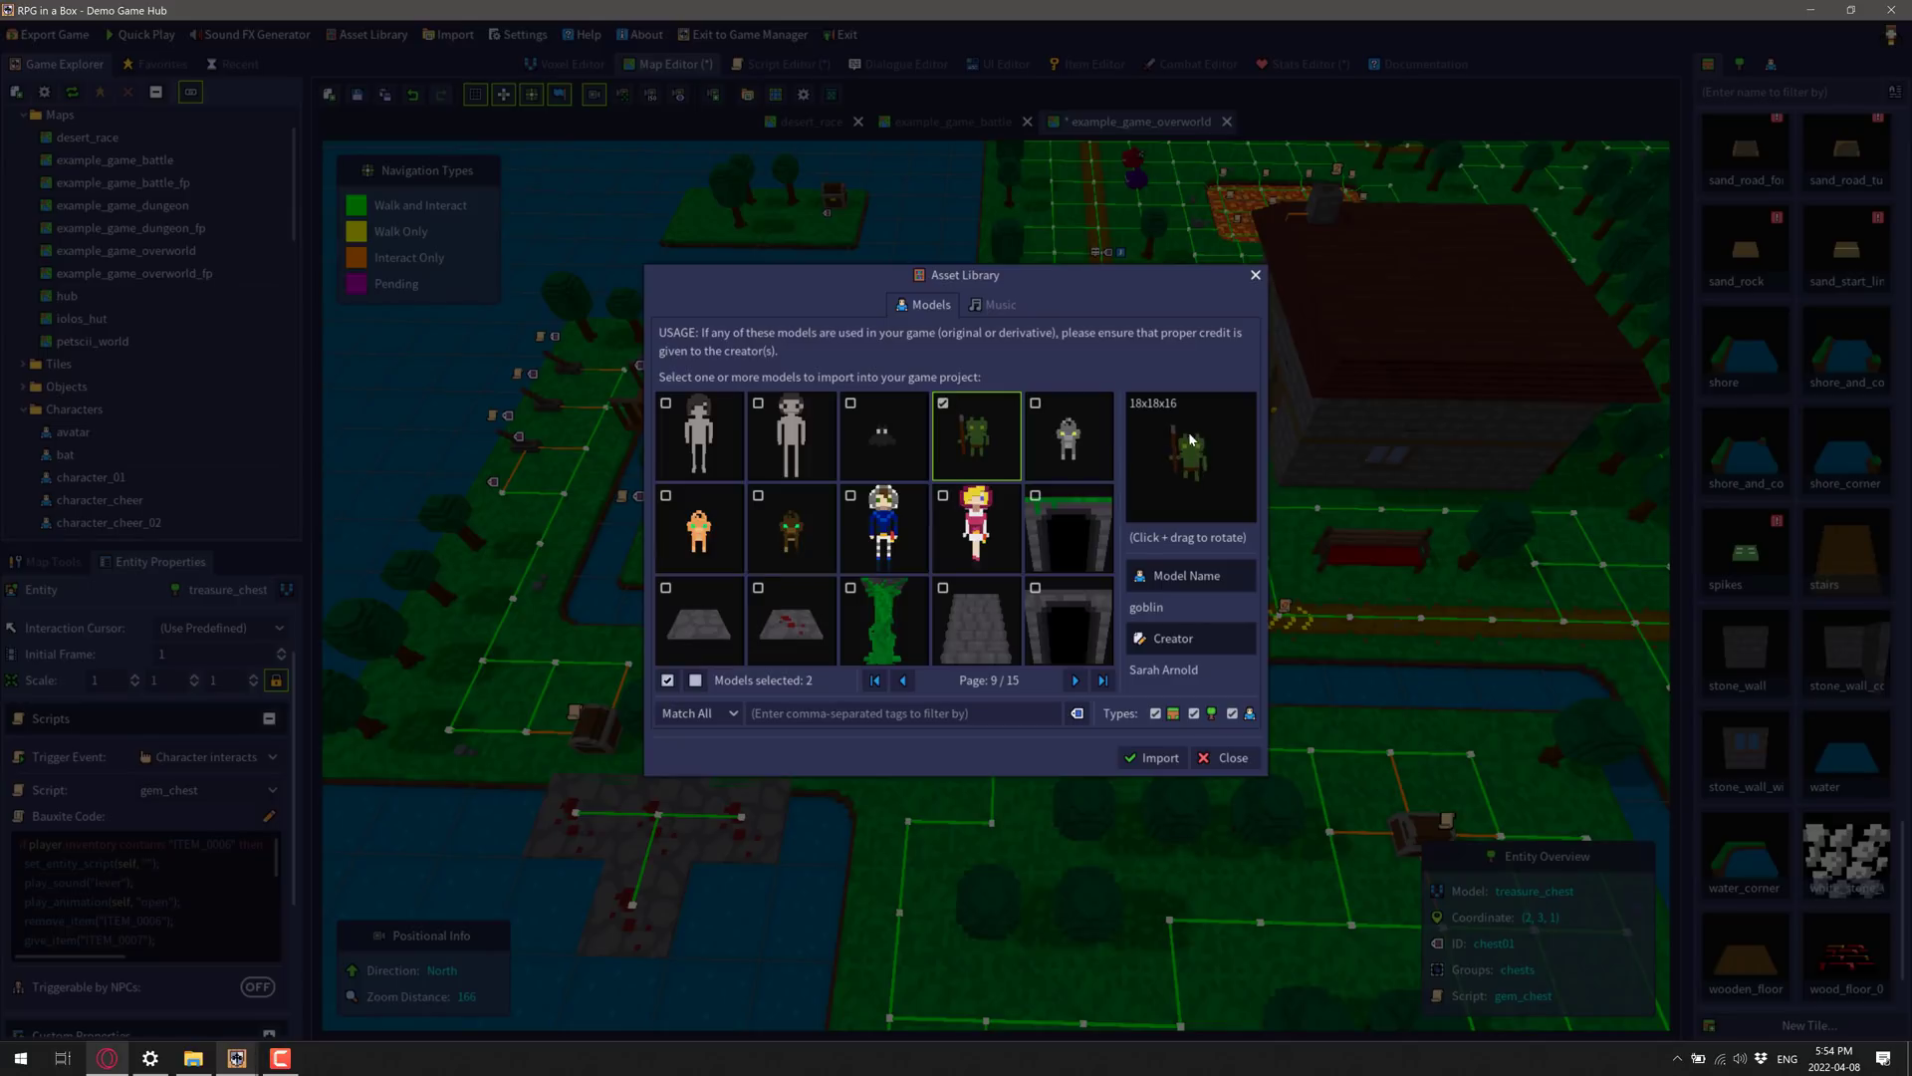
{"action": "left_click", "coordinate": [1155, 762]}
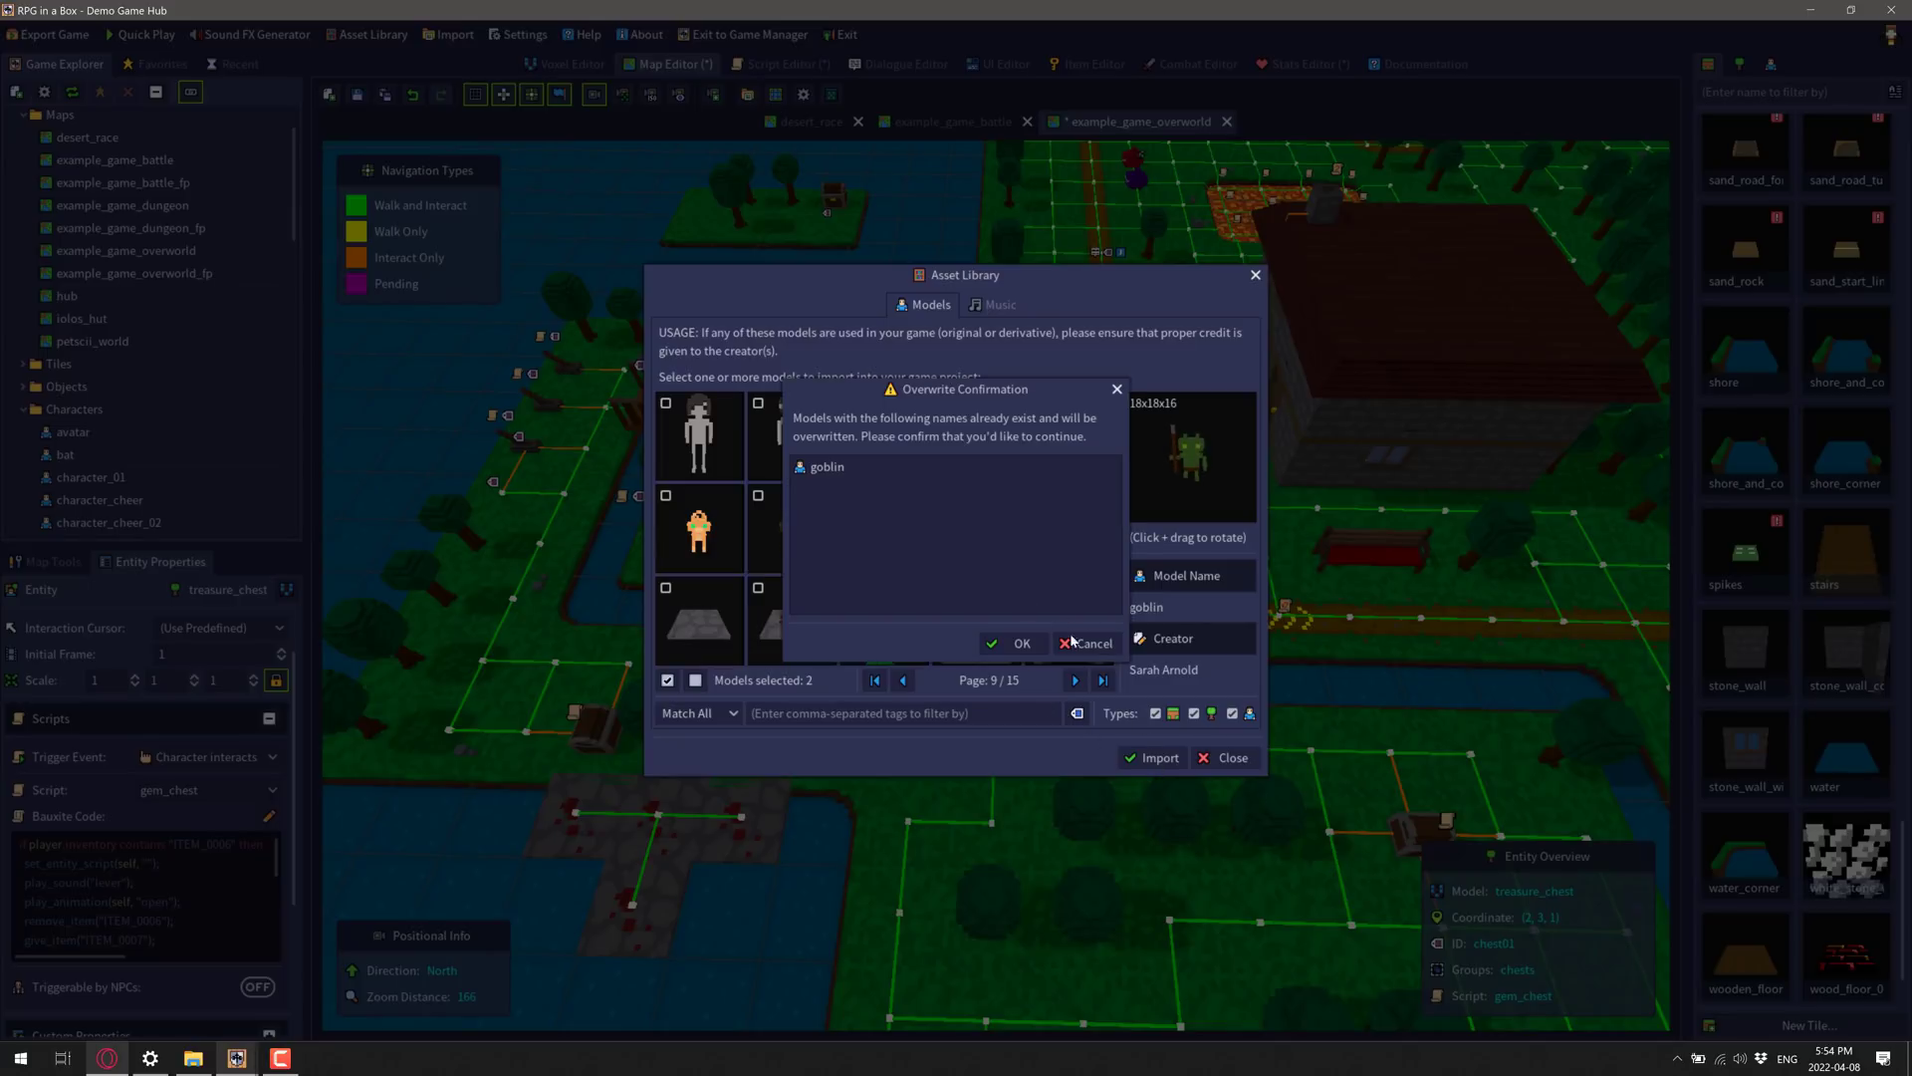
{"action": "left_click", "coordinate": [1016, 643]}
{"action": "left_click", "coordinate": [962, 552]}
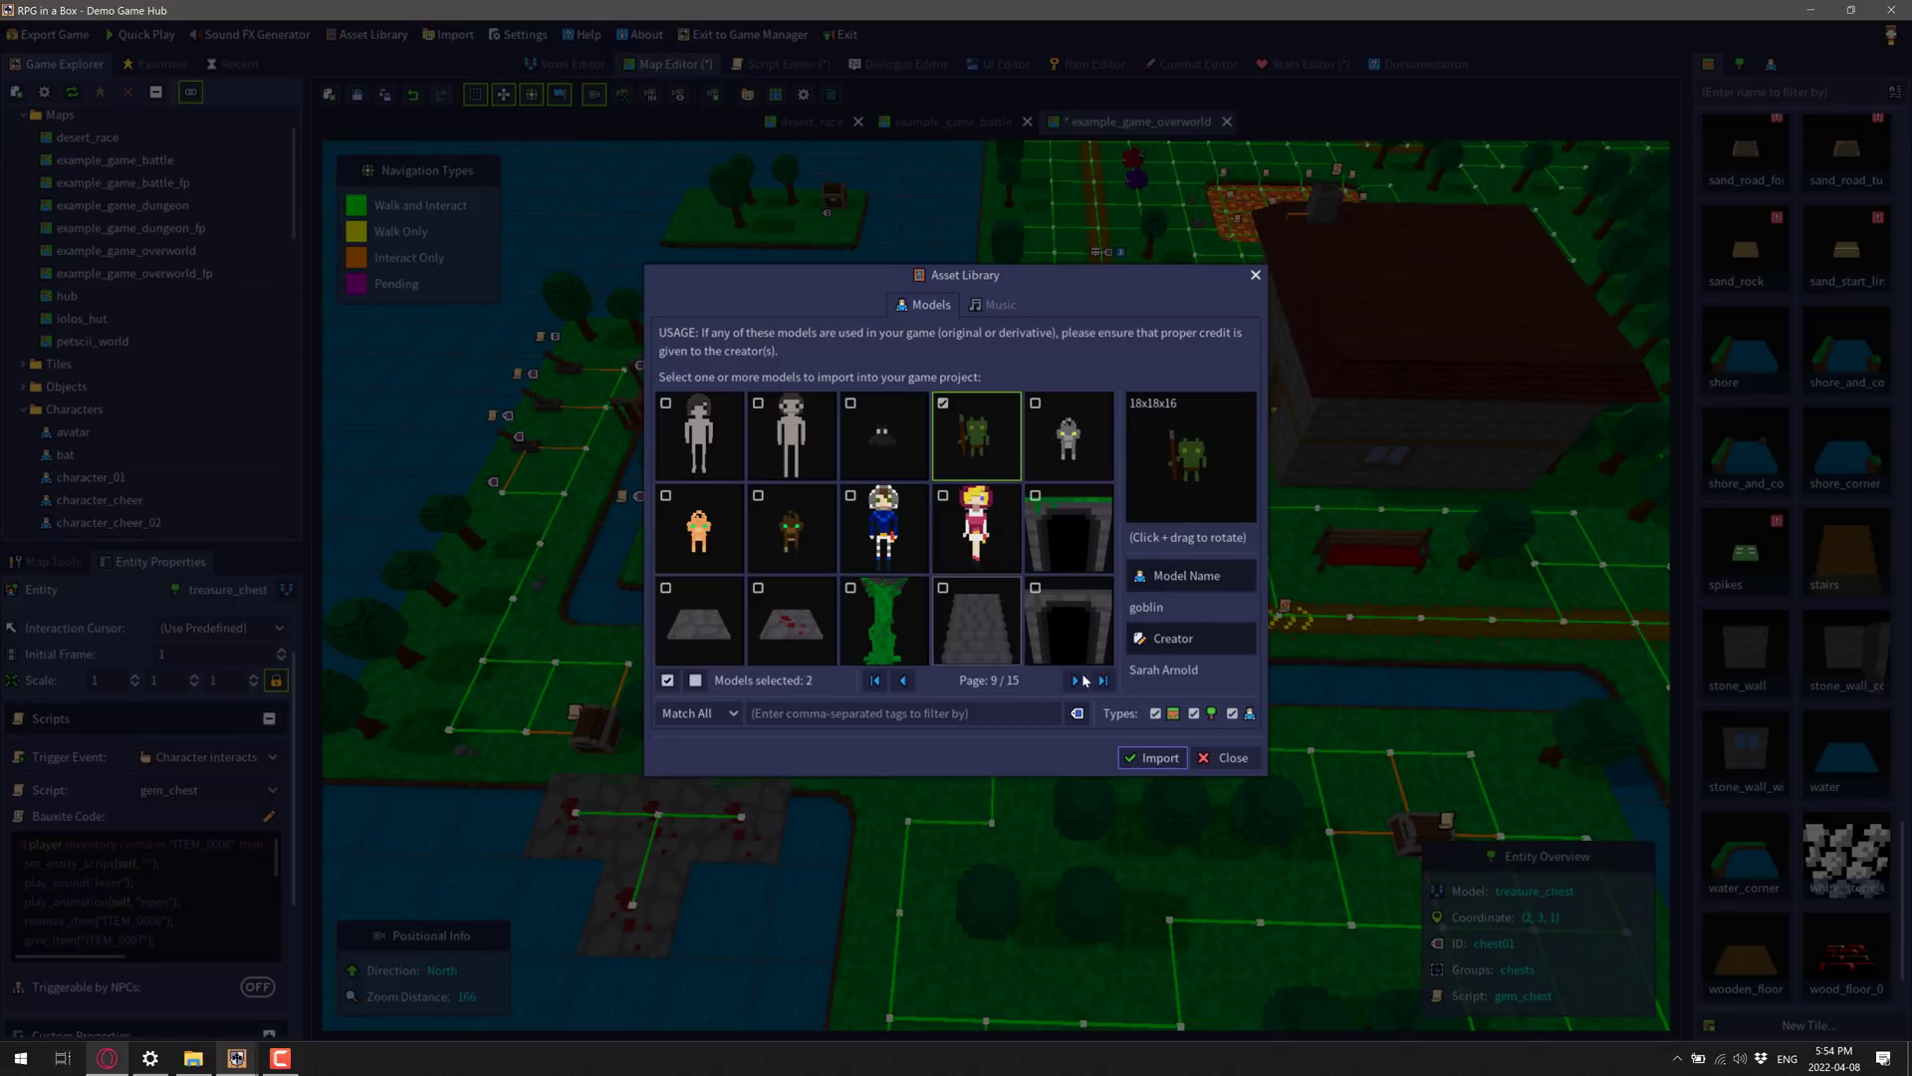
{"action": "left_click", "coordinate": [1225, 758]}
Step: Open the avatar and goblin character models in the Voxel Editor to inspect them
{"action": "scroll", "coordinate": [1742, 745], "scroll_direction": "down", "scroll_amount": 1}
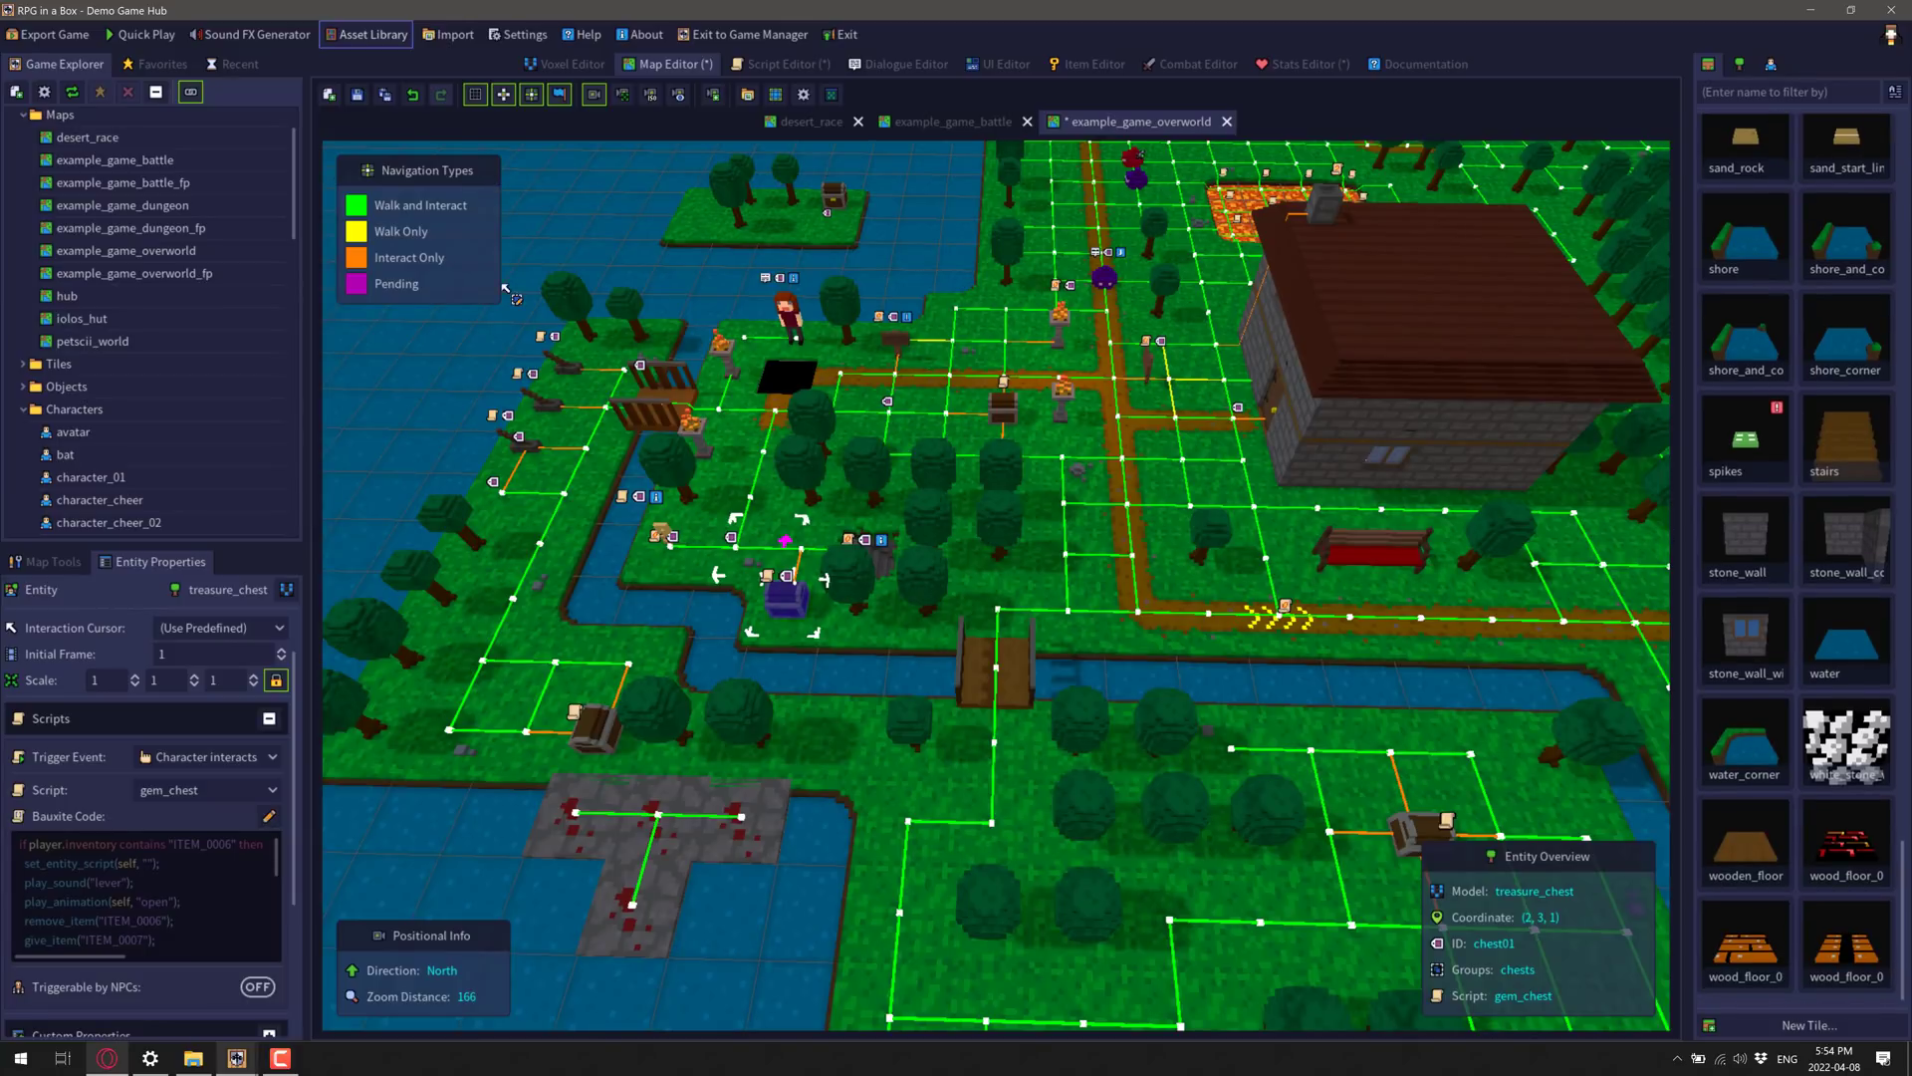
{"action": "double_click", "coordinate": [72, 432]}
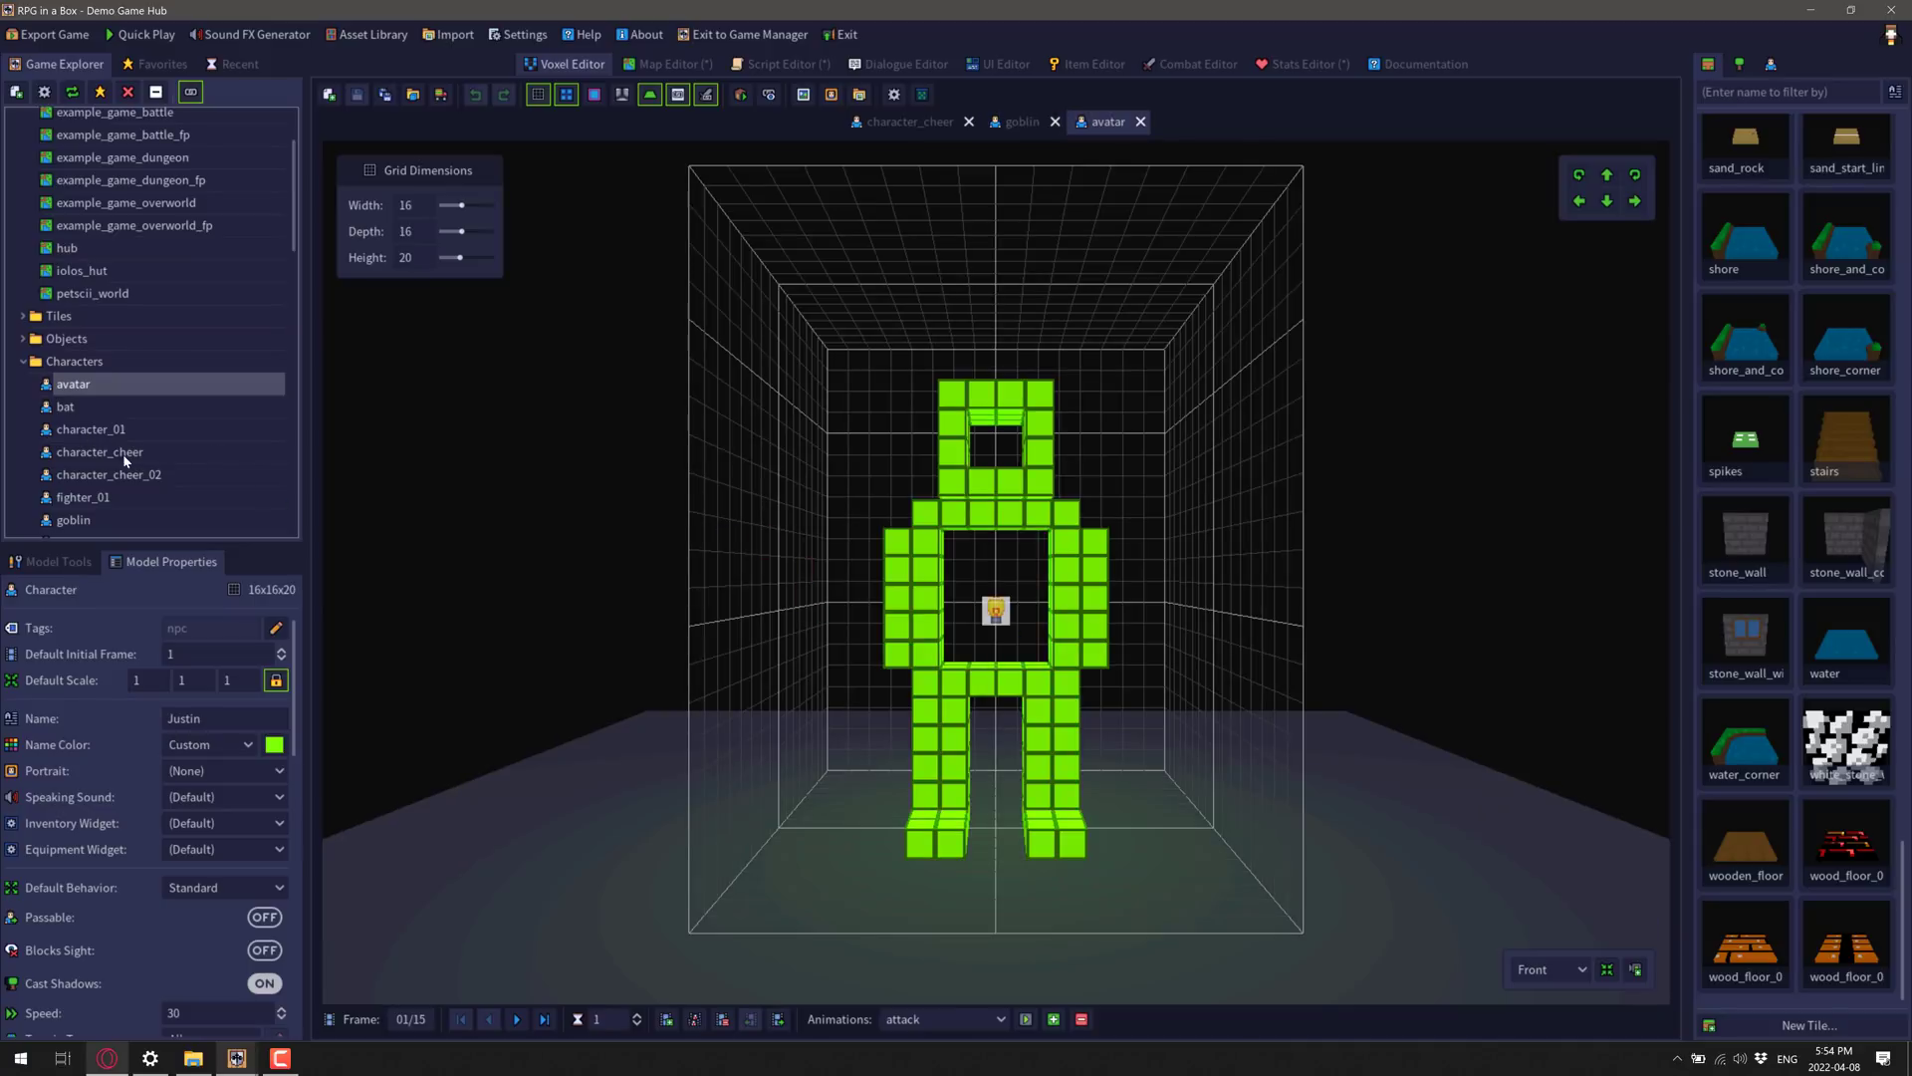
{"action": "scroll", "coordinate": [124, 461], "scroll_direction": "down", "scroll_amount": 2}
{"action": "double_click", "coordinate": [66, 468]}
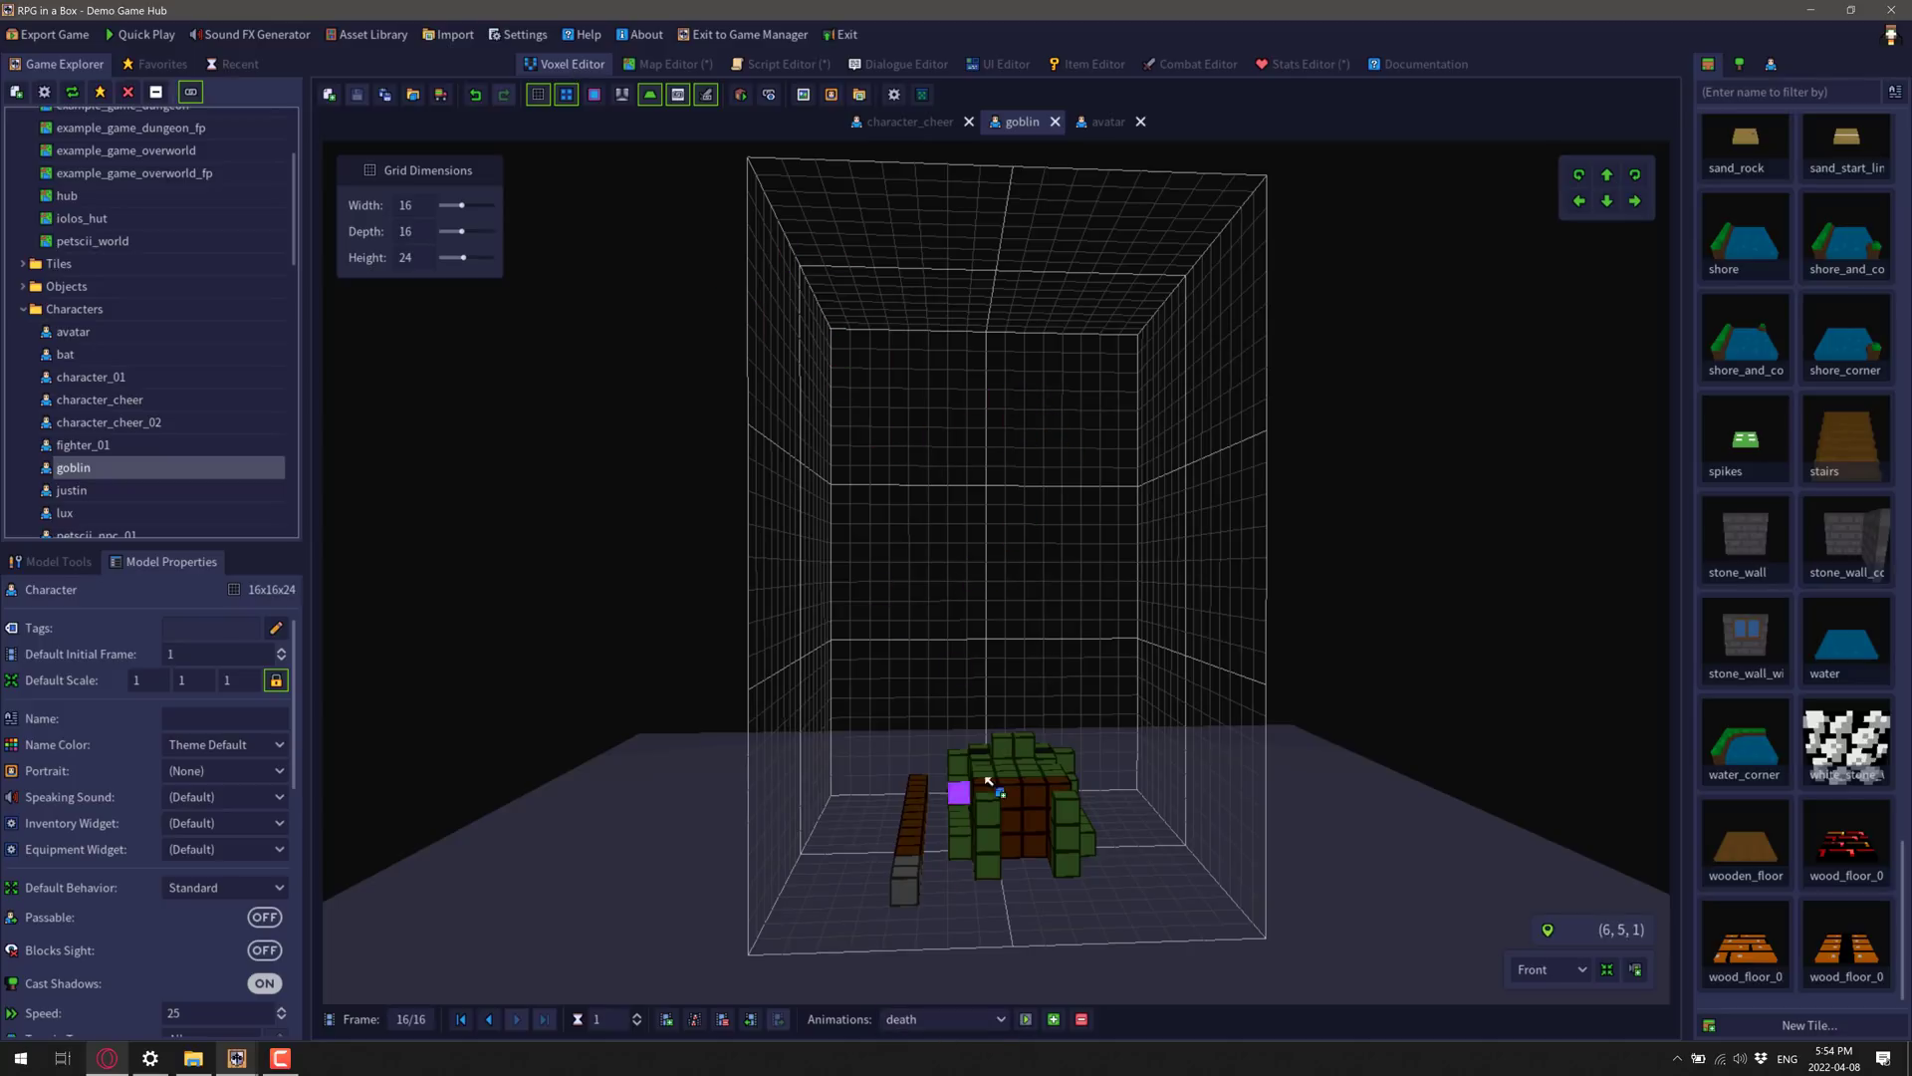
Step: Play the goblin's death and attack animations, and step through the attack frames
{"action": "left_click", "coordinate": [1026, 1019]}
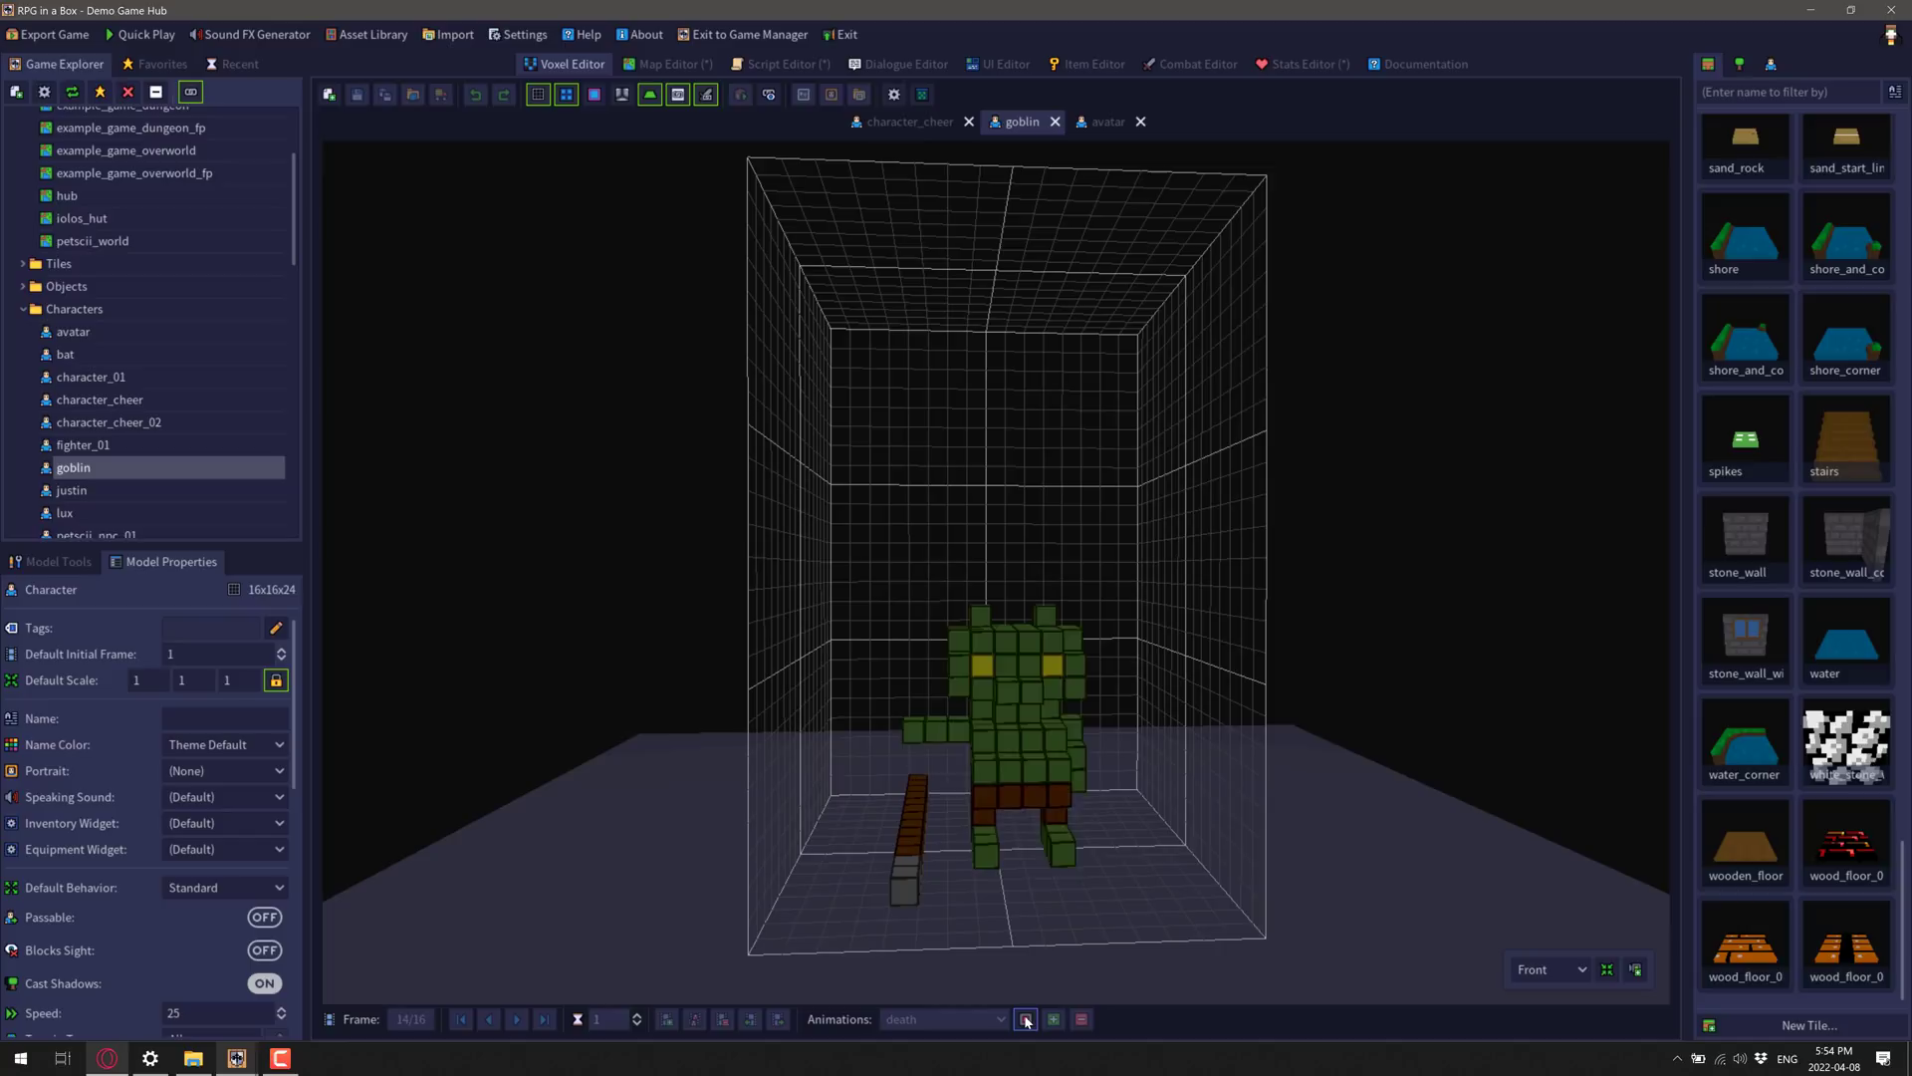
{"action": "left_click", "coordinate": [1002, 1019]}
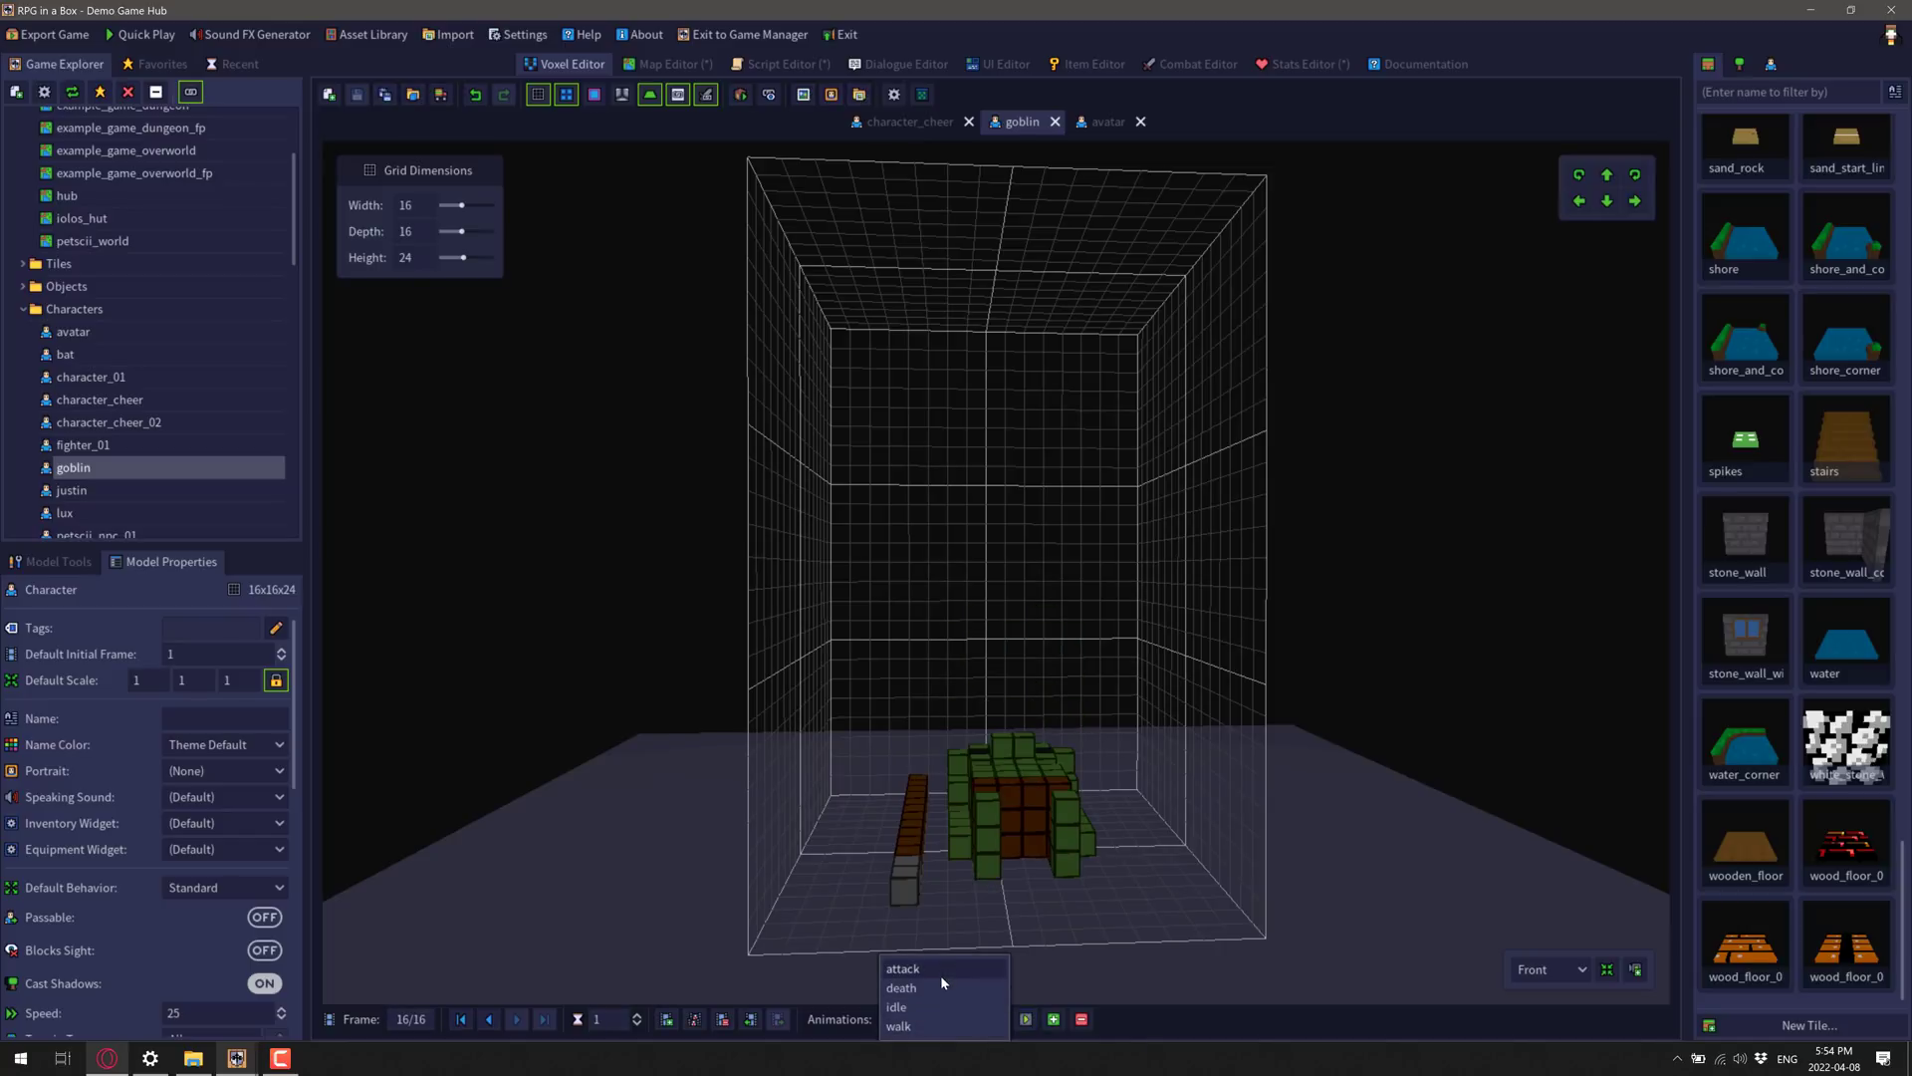
{"action": "left_click", "coordinate": [941, 974]}
{"action": "left_click", "coordinate": [1025, 1019]}
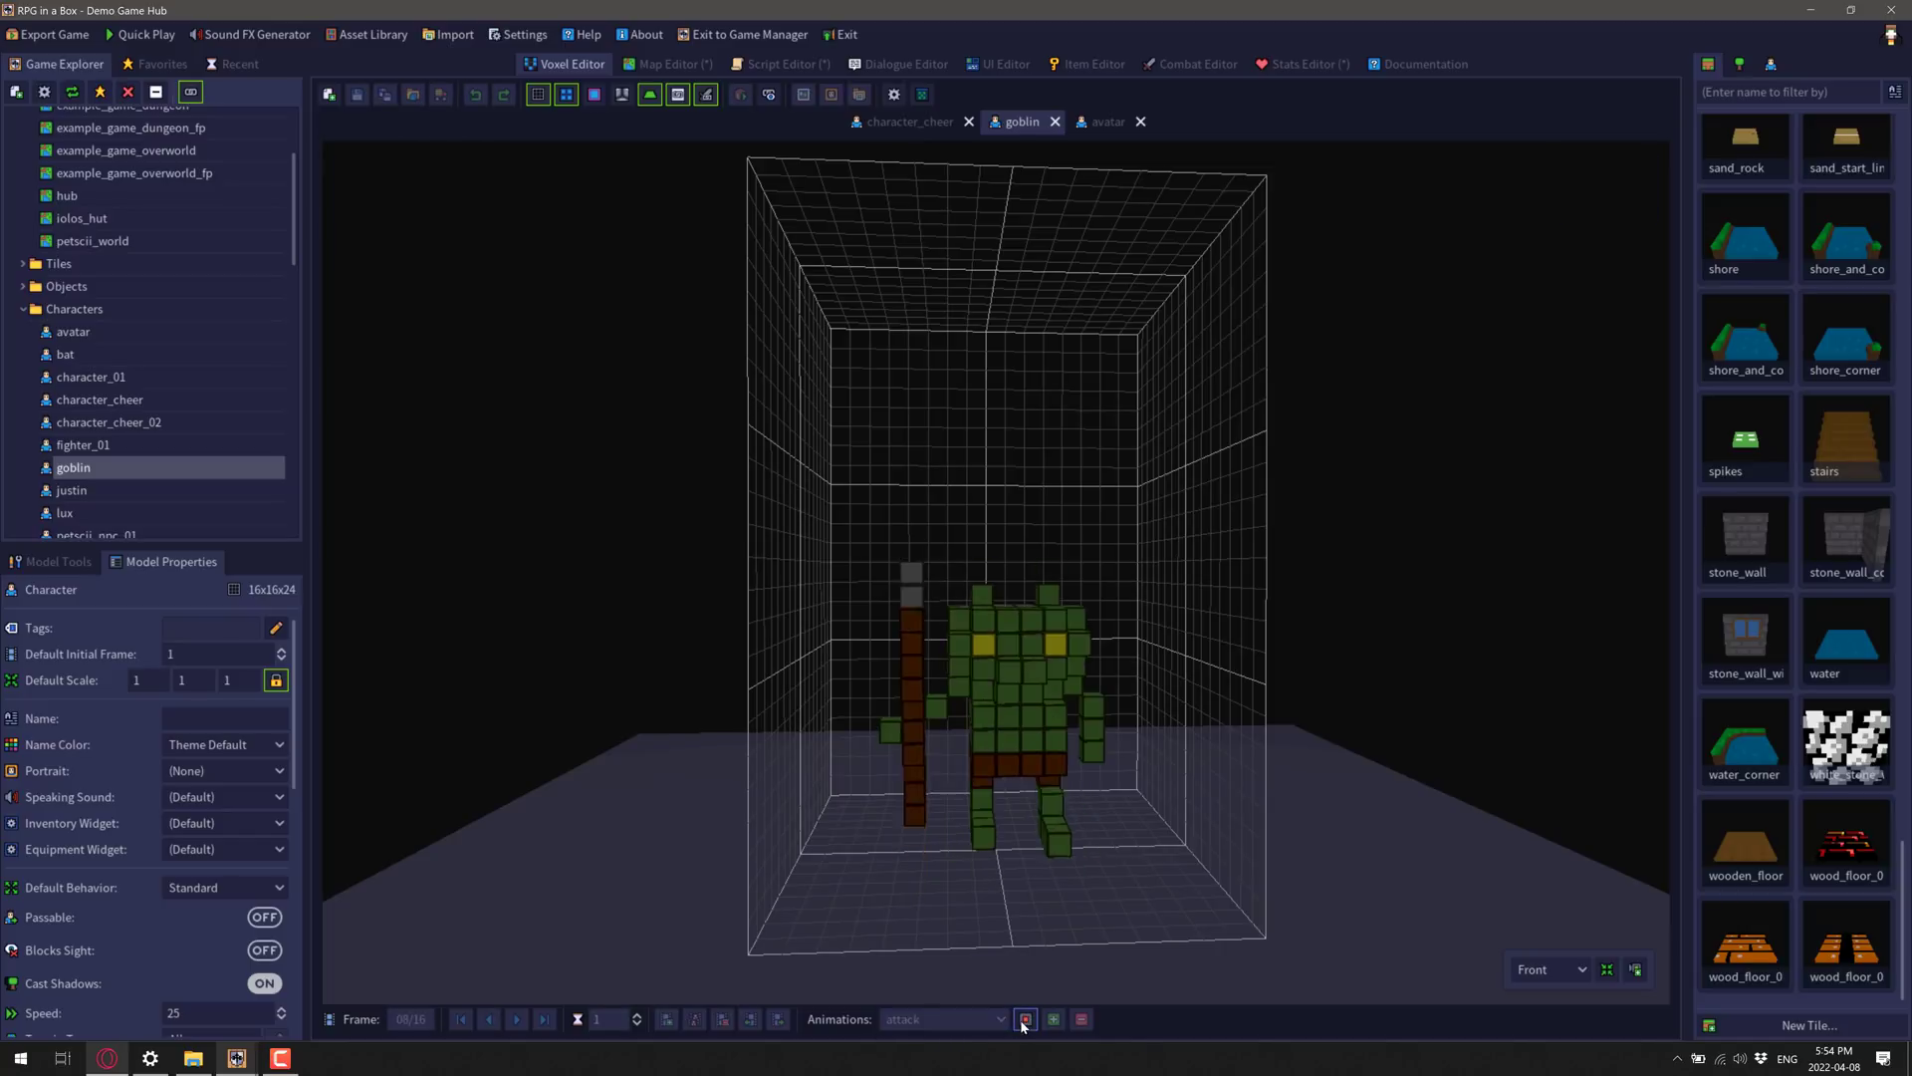
{"action": "left_click", "coordinate": [1025, 1019]}
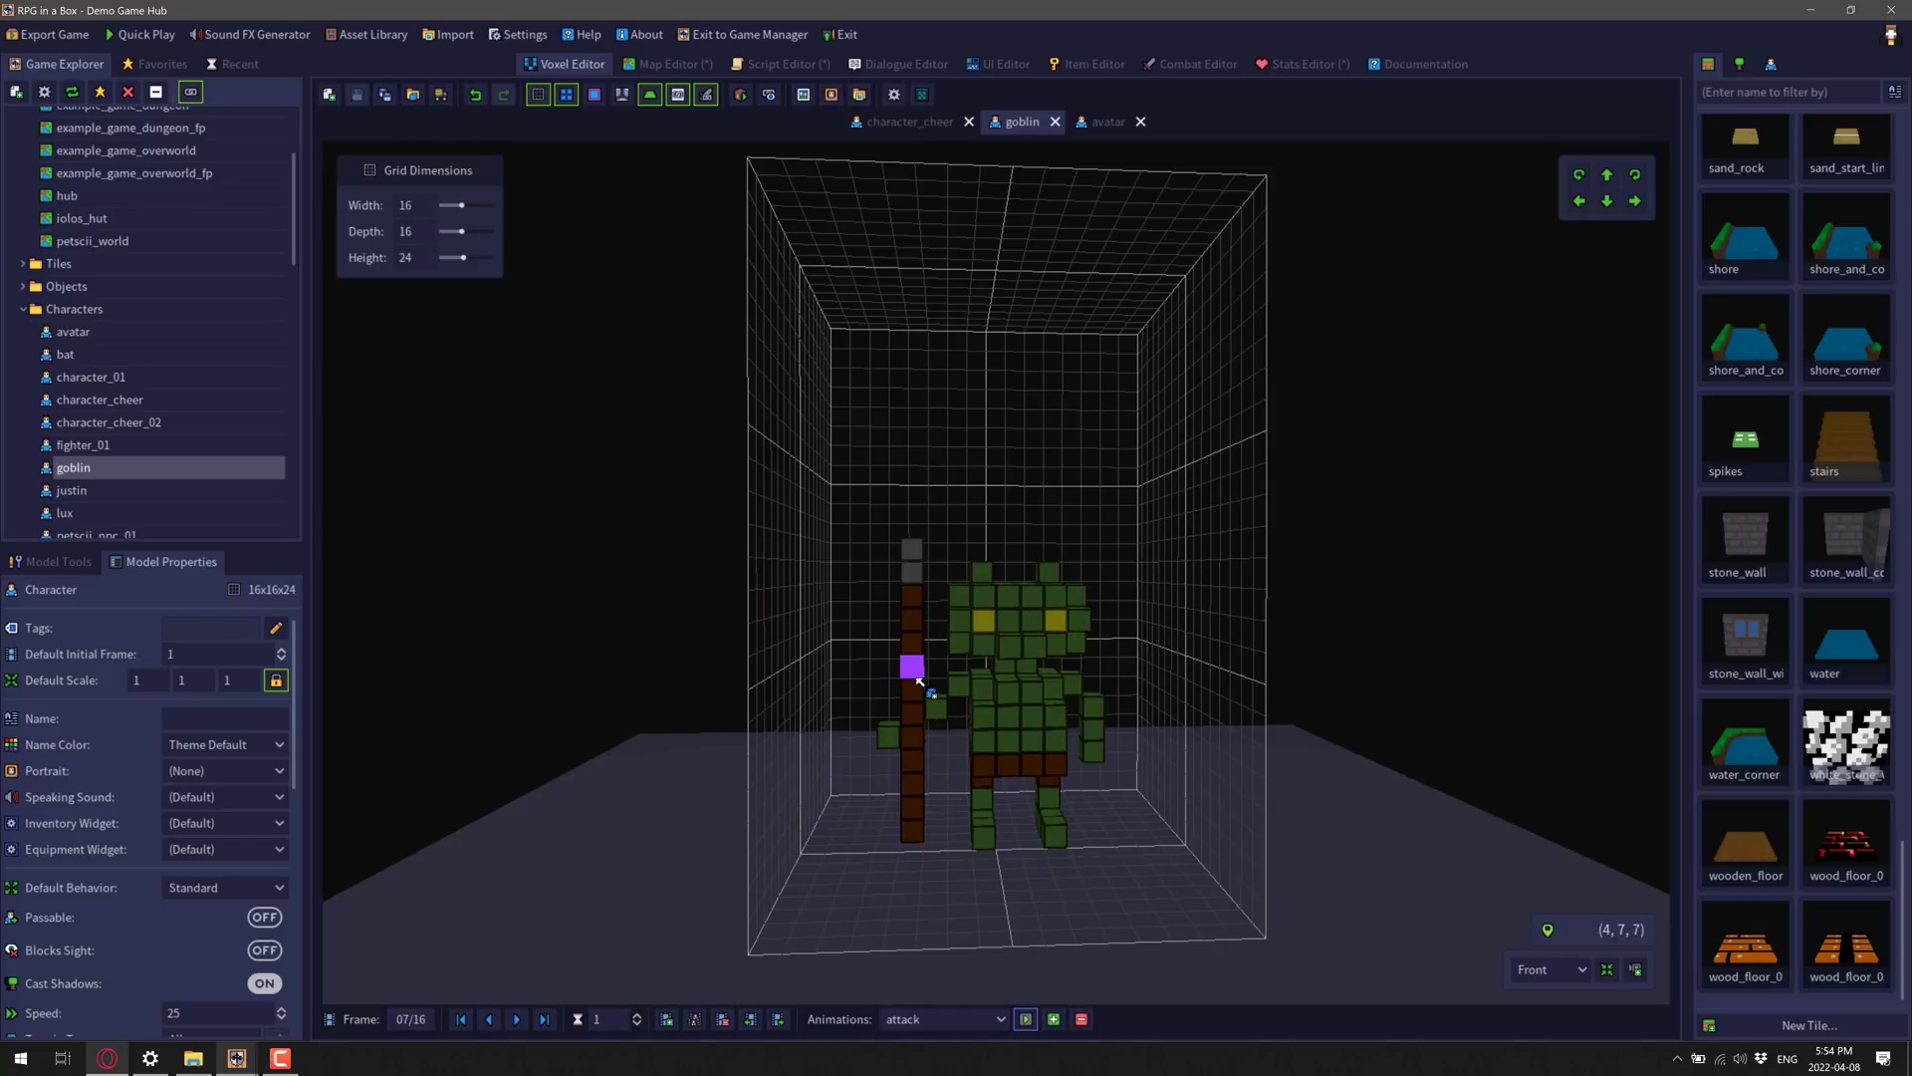
{"action": "left_click", "coordinate": [516, 1019]}
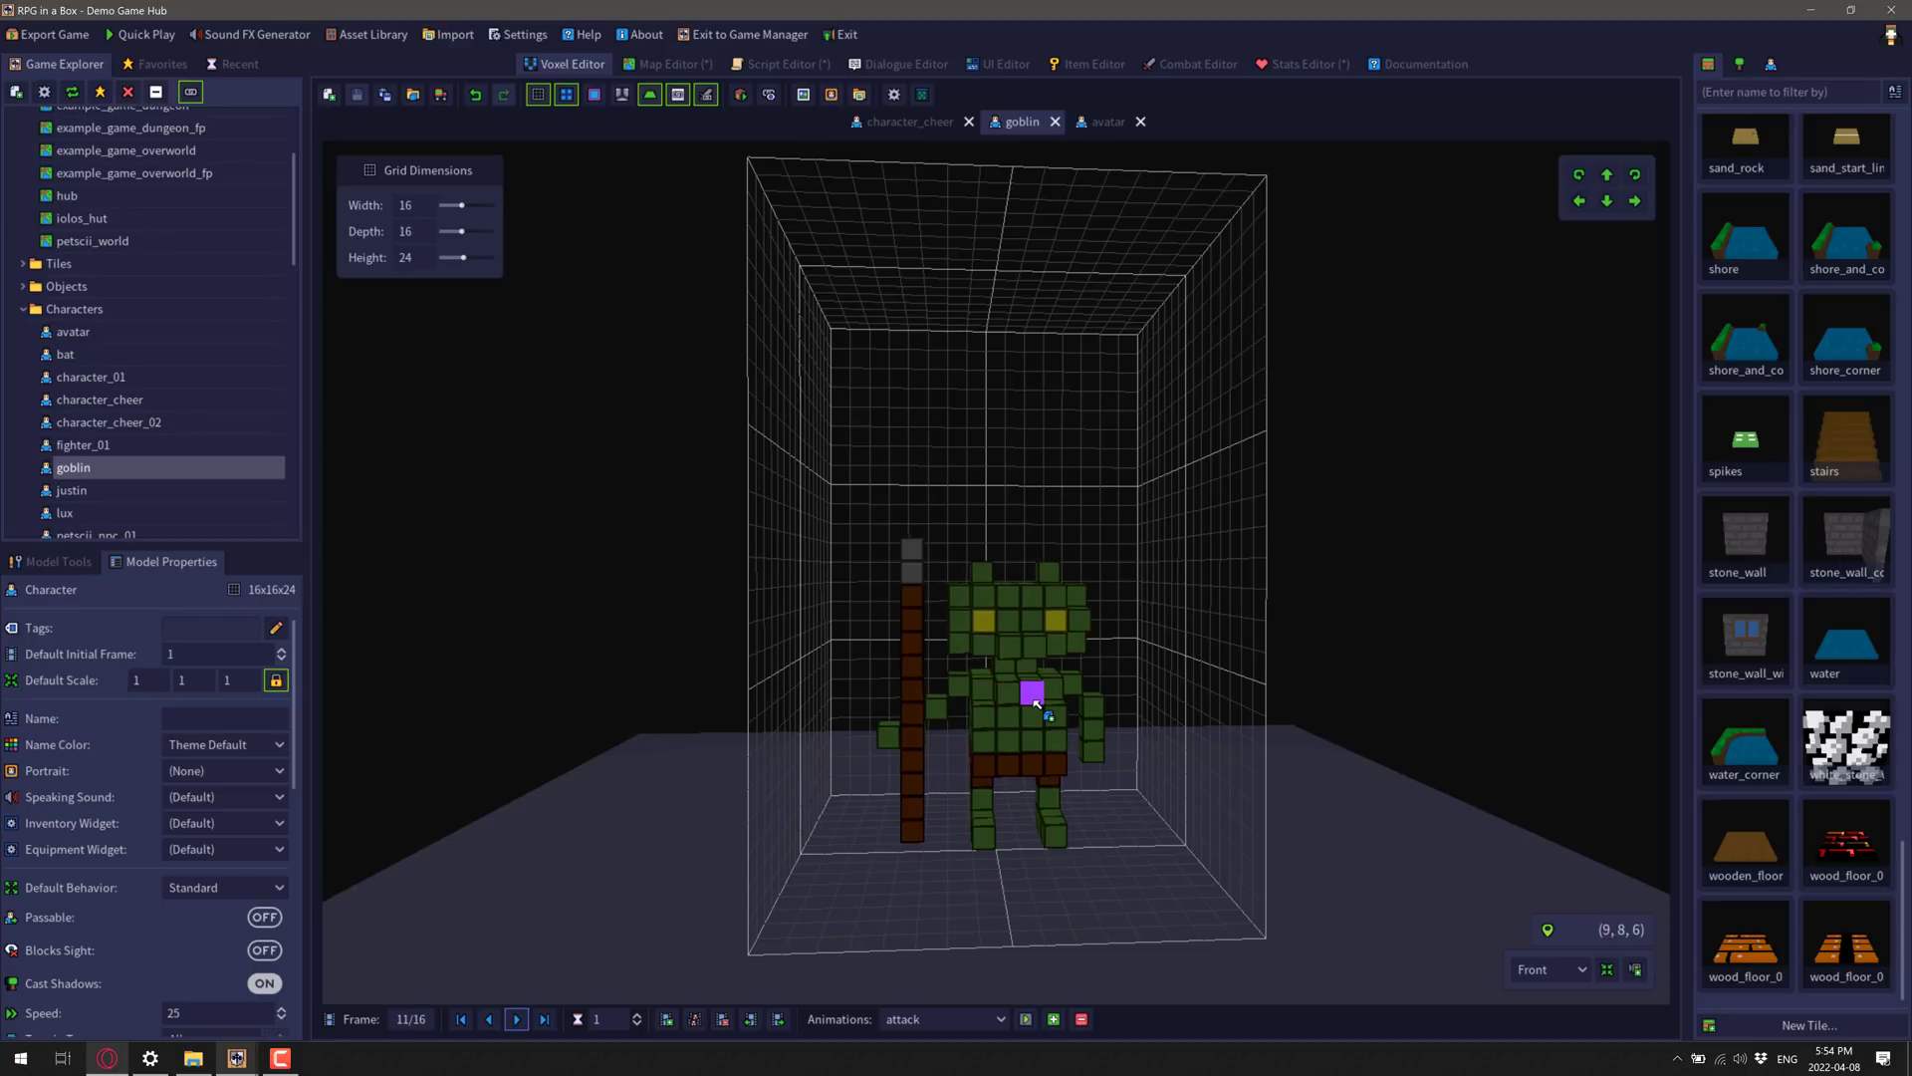
Step: Draw a large block of blue voxels over frame 11 of the goblin's attack animation, and close the model without saving
{"action": "left_click_drag", "start_coordinate": [1036, 703], "coordinate": [1115, 402]}
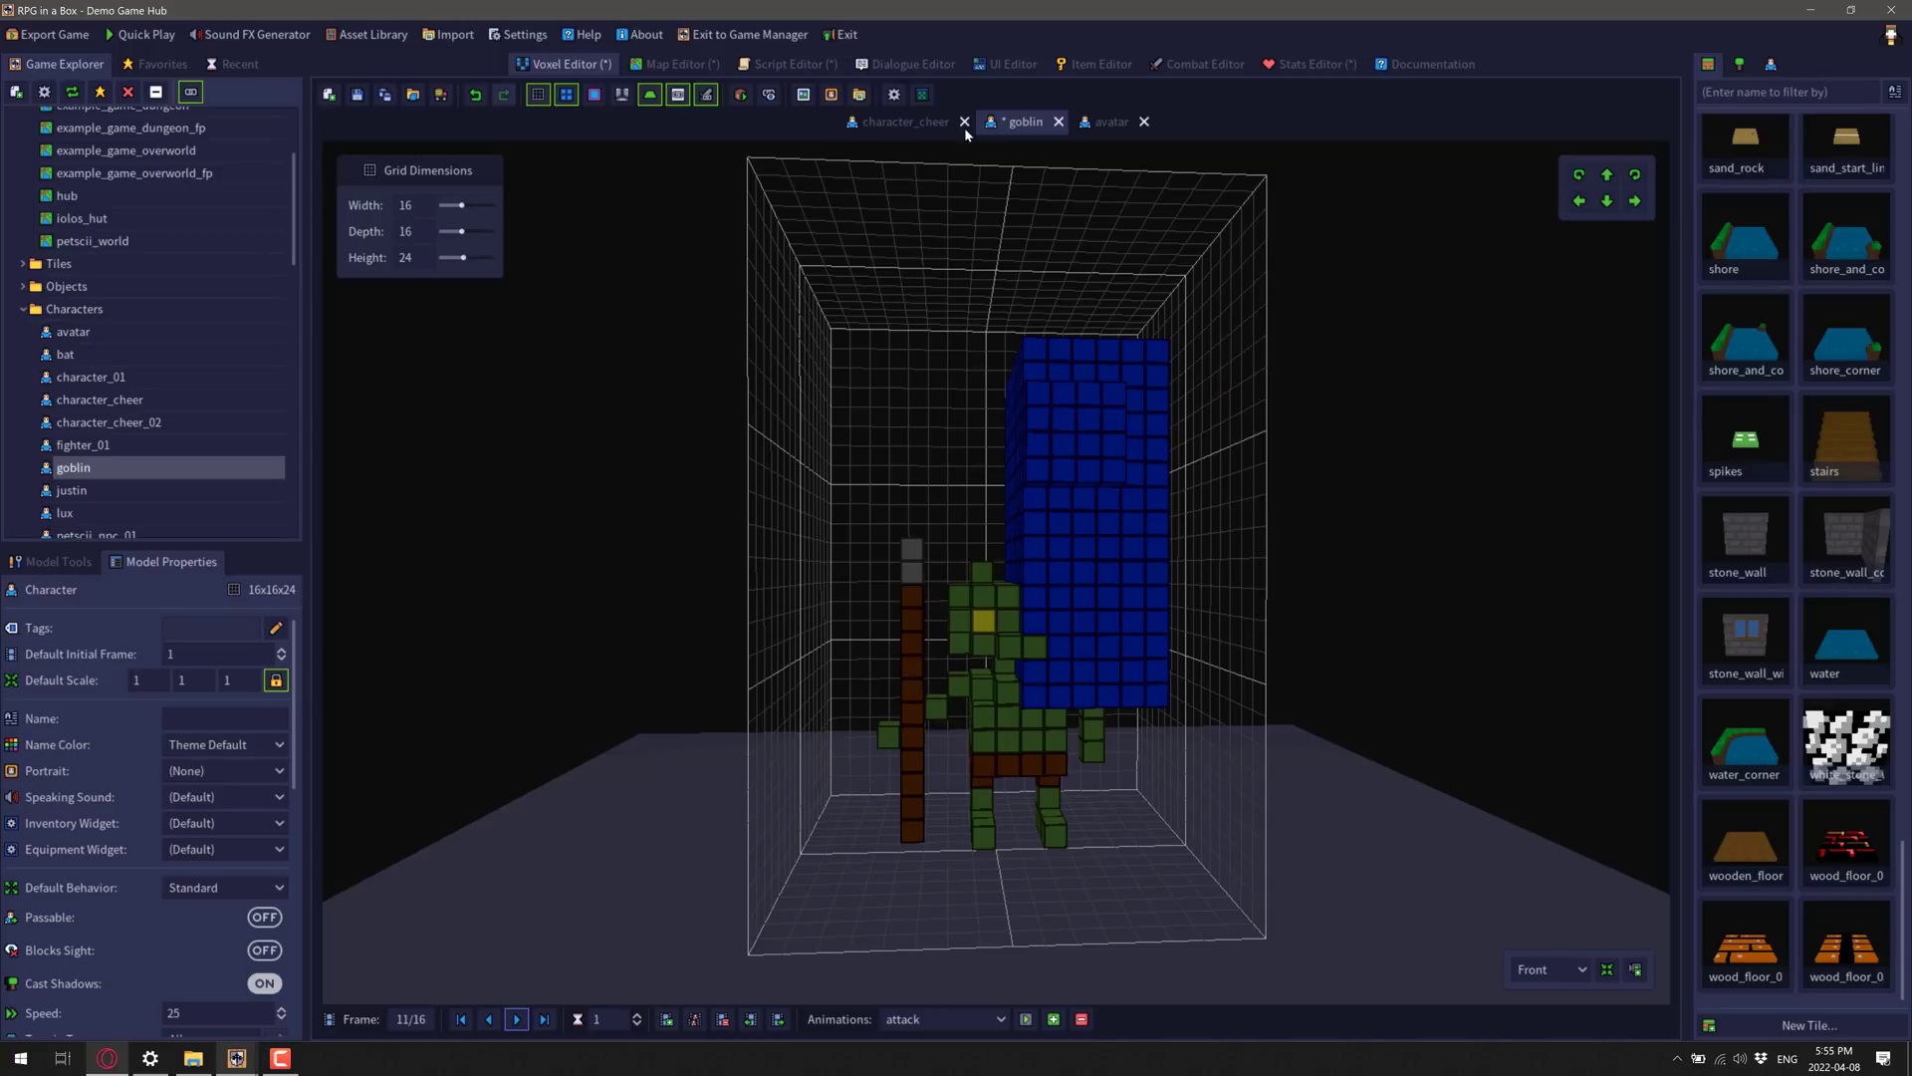
{"action": "left_click", "coordinate": [1058, 121]}
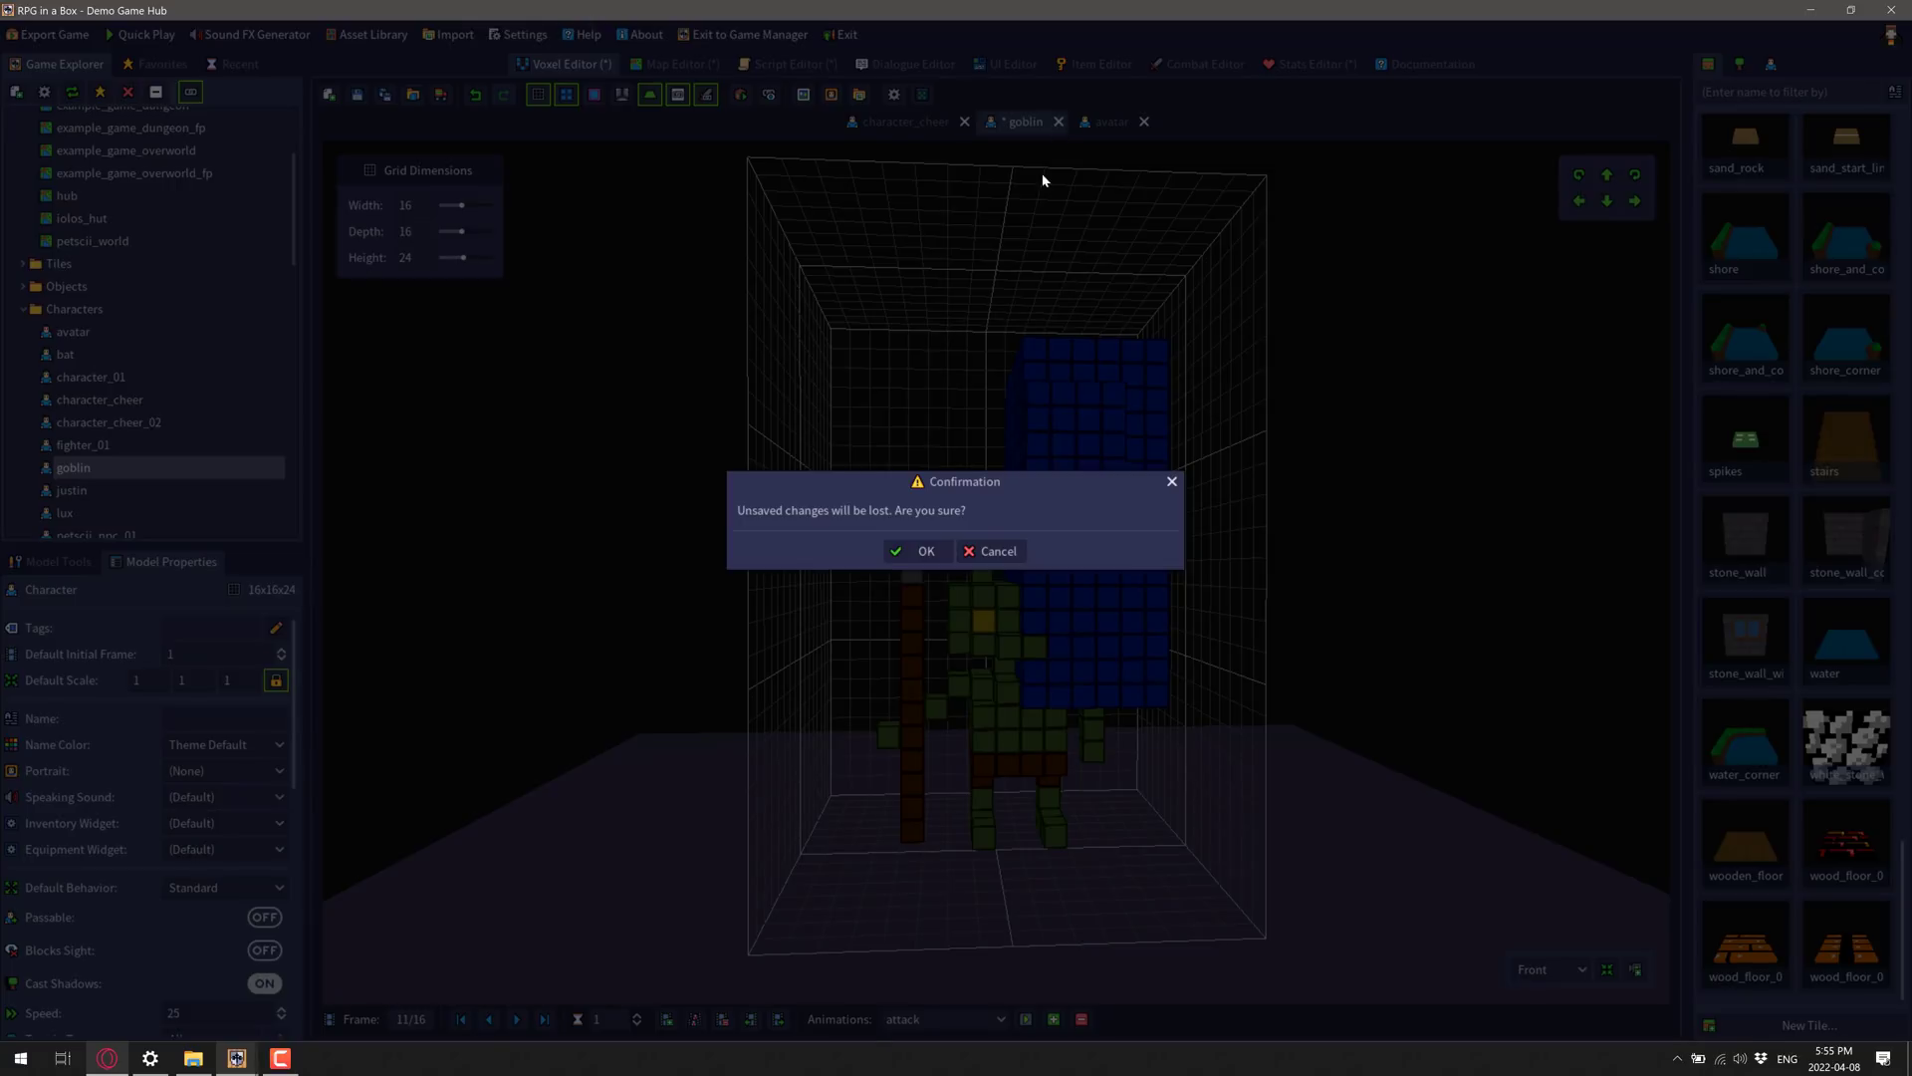
{"action": "left_click", "coordinate": [925, 554]}
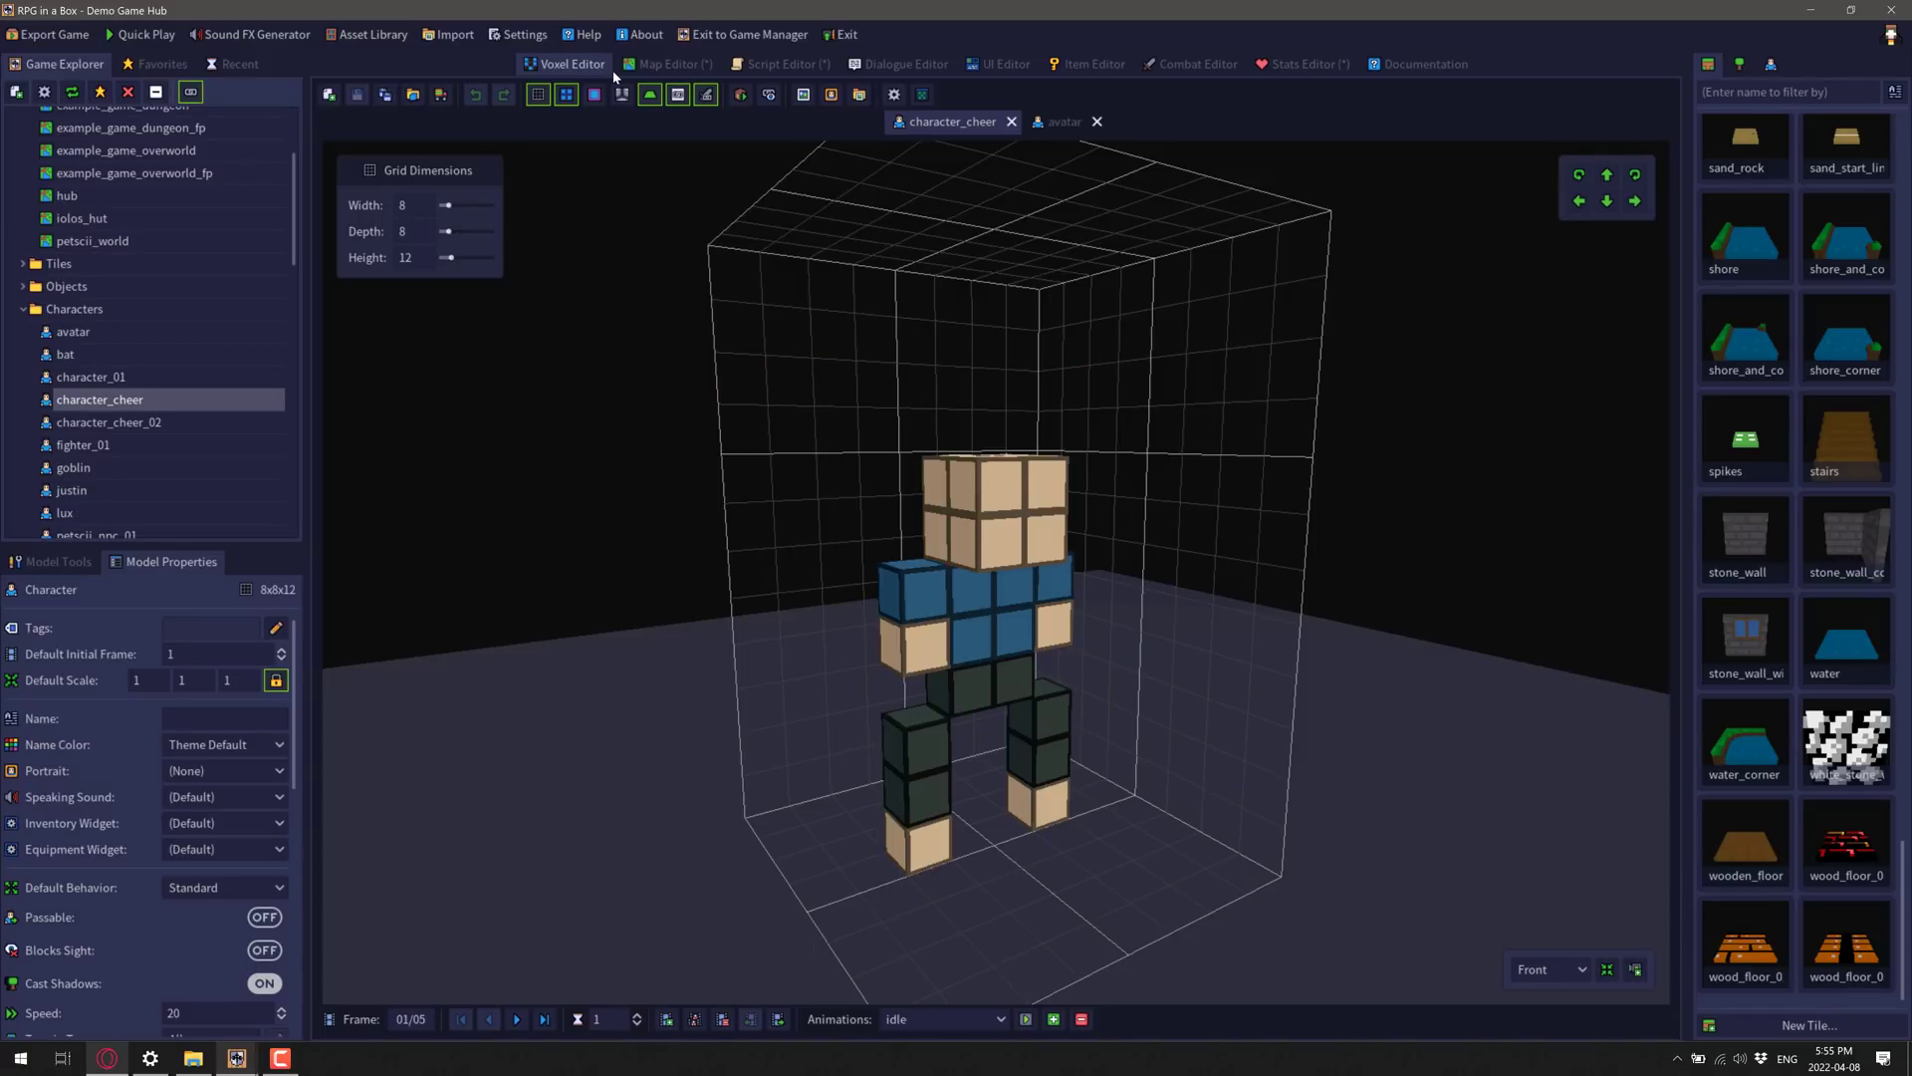
Step: Open the grey_cat, purple_racer and petscii_npc_part2 dialogues in the Dialogue Editor and examine the NPC and script nodes
{"action": "left_click", "coordinate": [892, 66]}
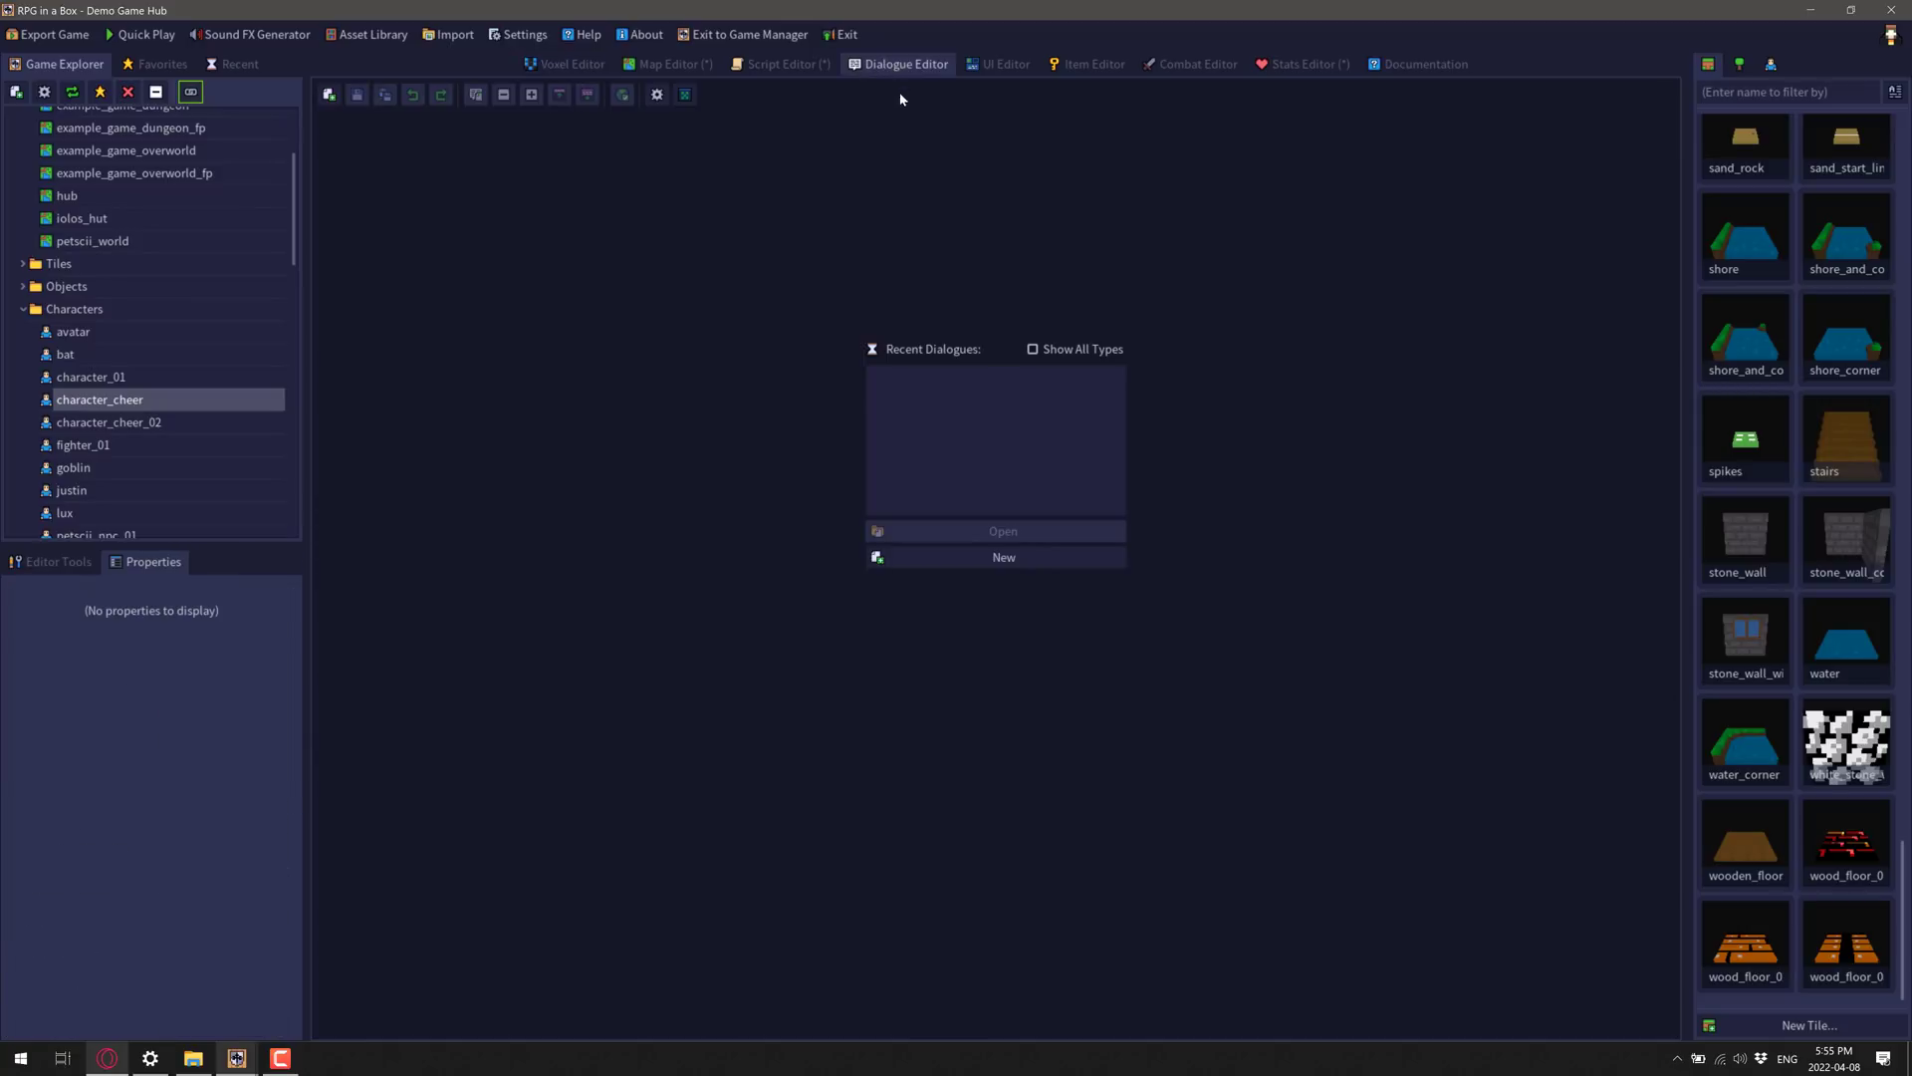
{"action": "scroll", "coordinate": [153, 335], "scroll_direction": "up", "scroll_amount": 3}
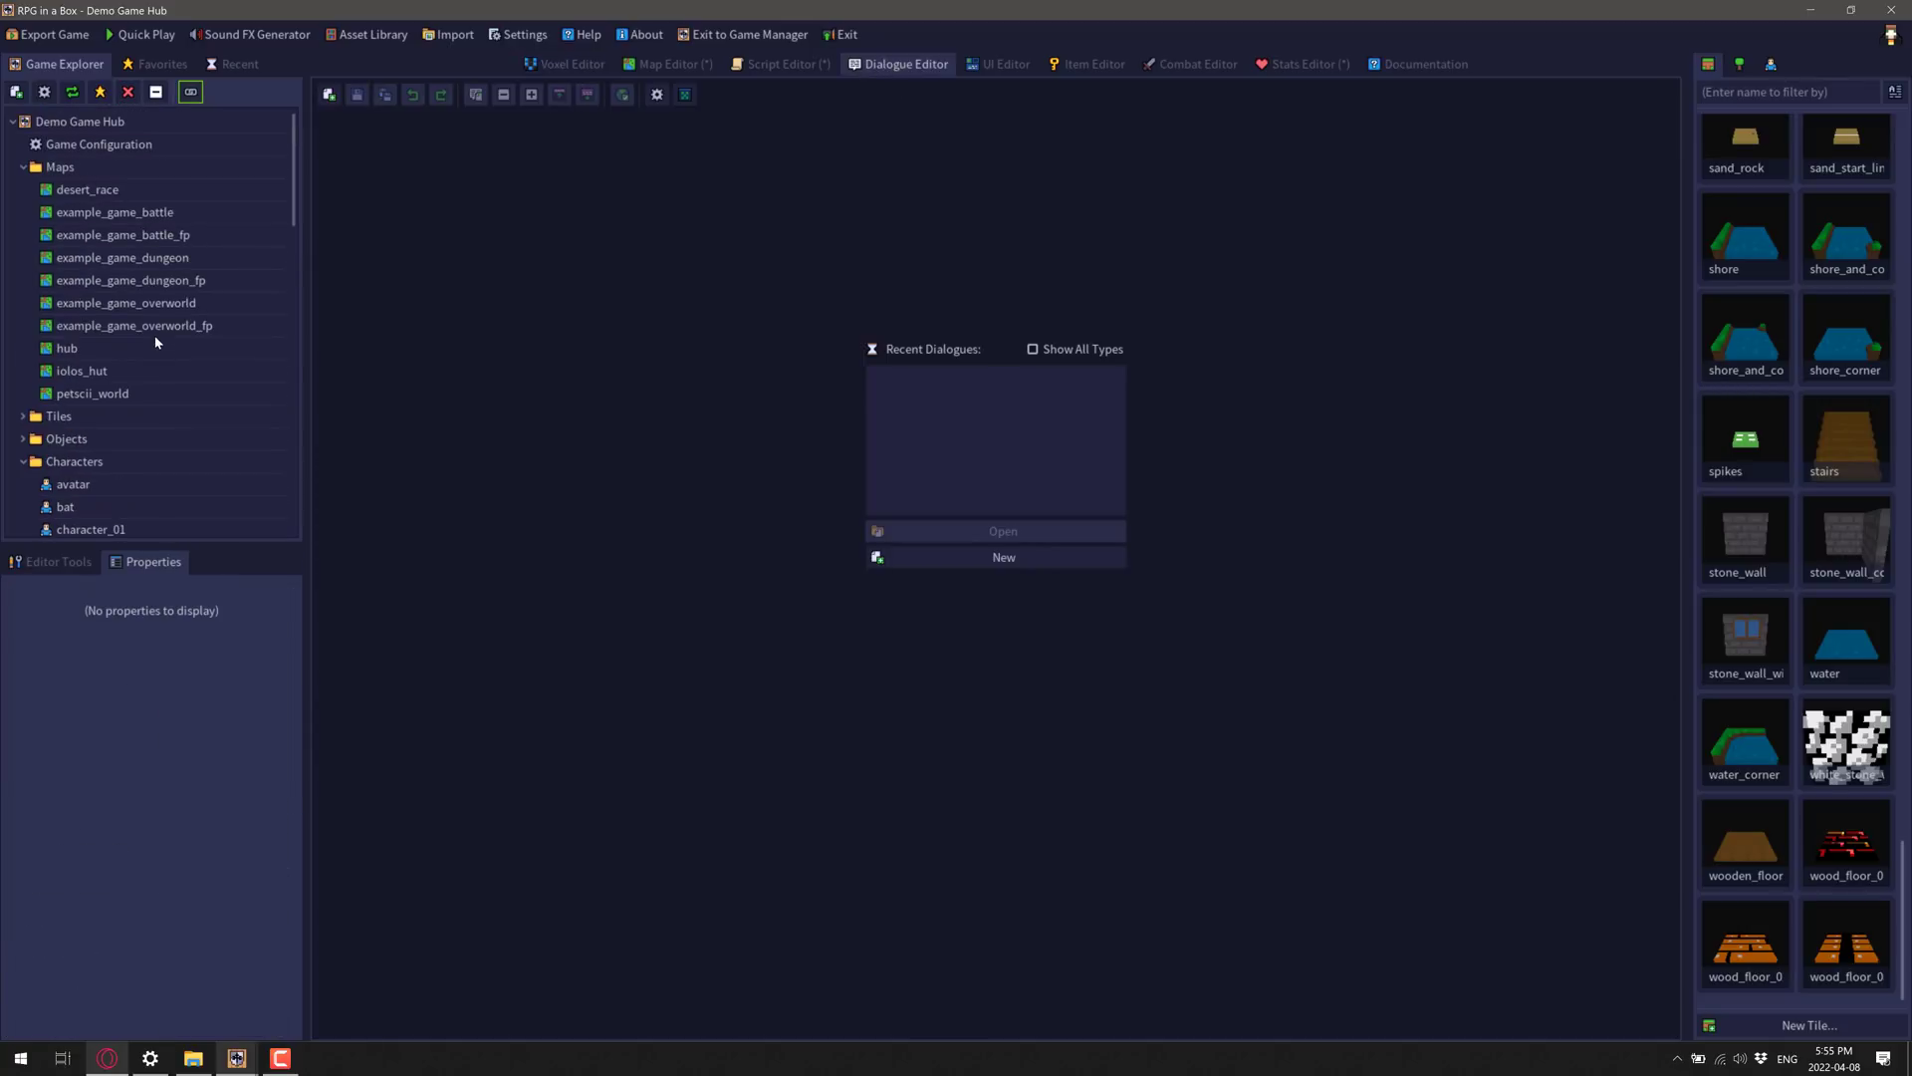
{"action": "scroll", "coordinate": [153, 335], "scroll_direction": "down", "scroll_amount": 5}
{"action": "scroll", "coordinate": [154, 339], "scroll_direction": "down", "scroll_amount": 5}
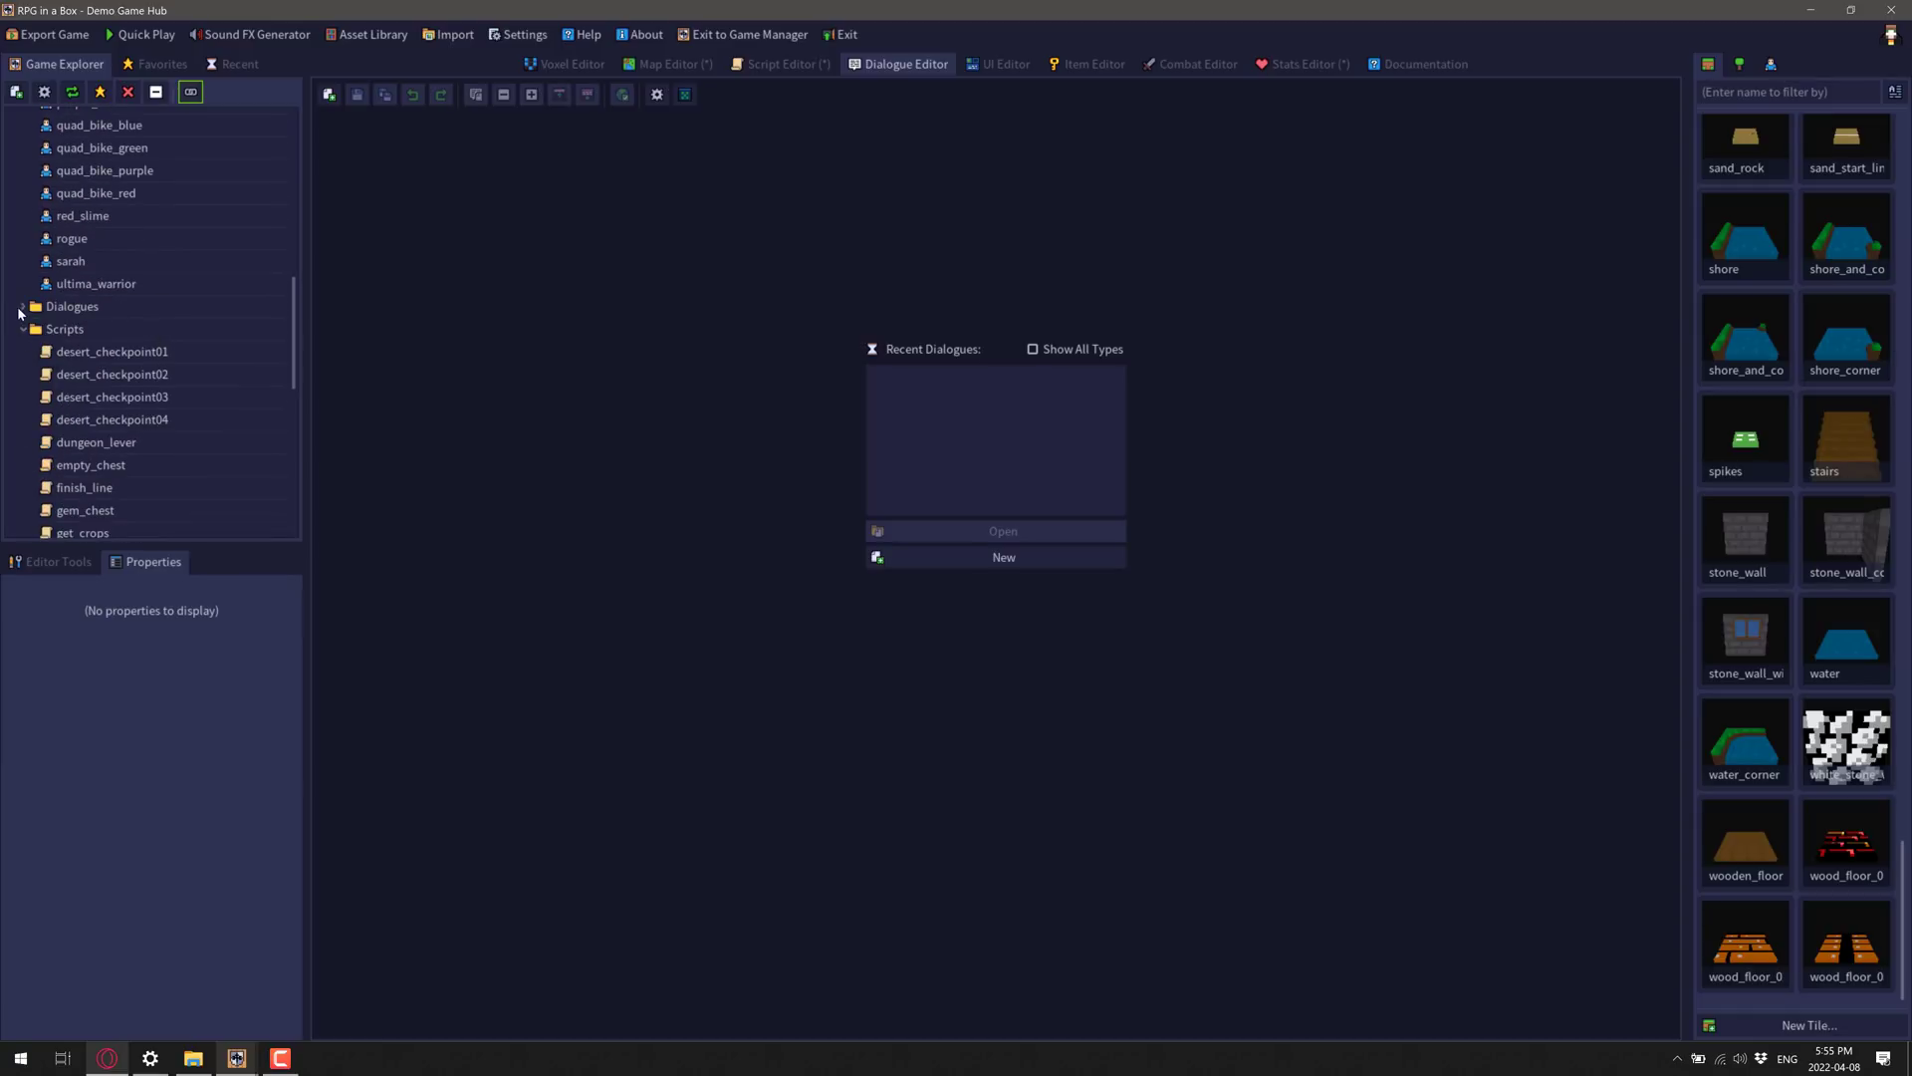
{"action": "left_click", "coordinate": [24, 308]}
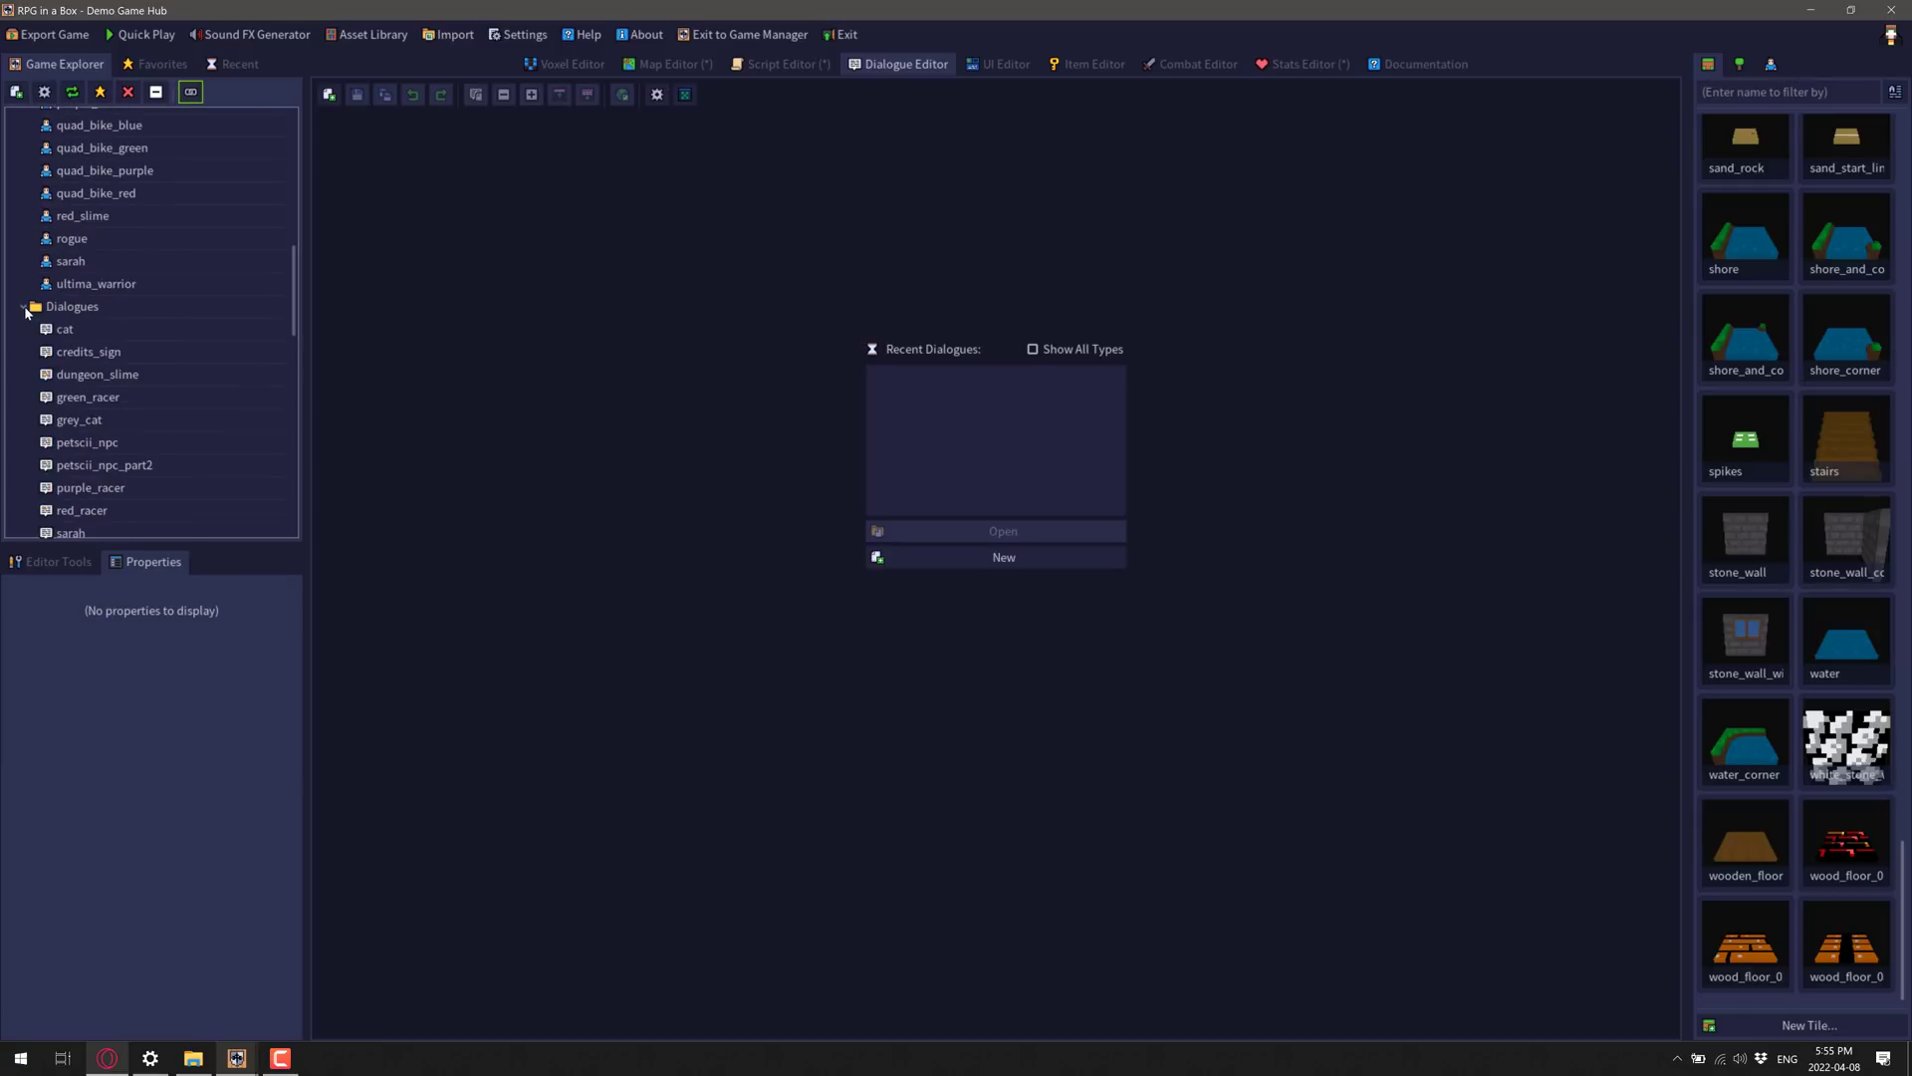
{"action": "double_click", "coordinate": [80, 421]}
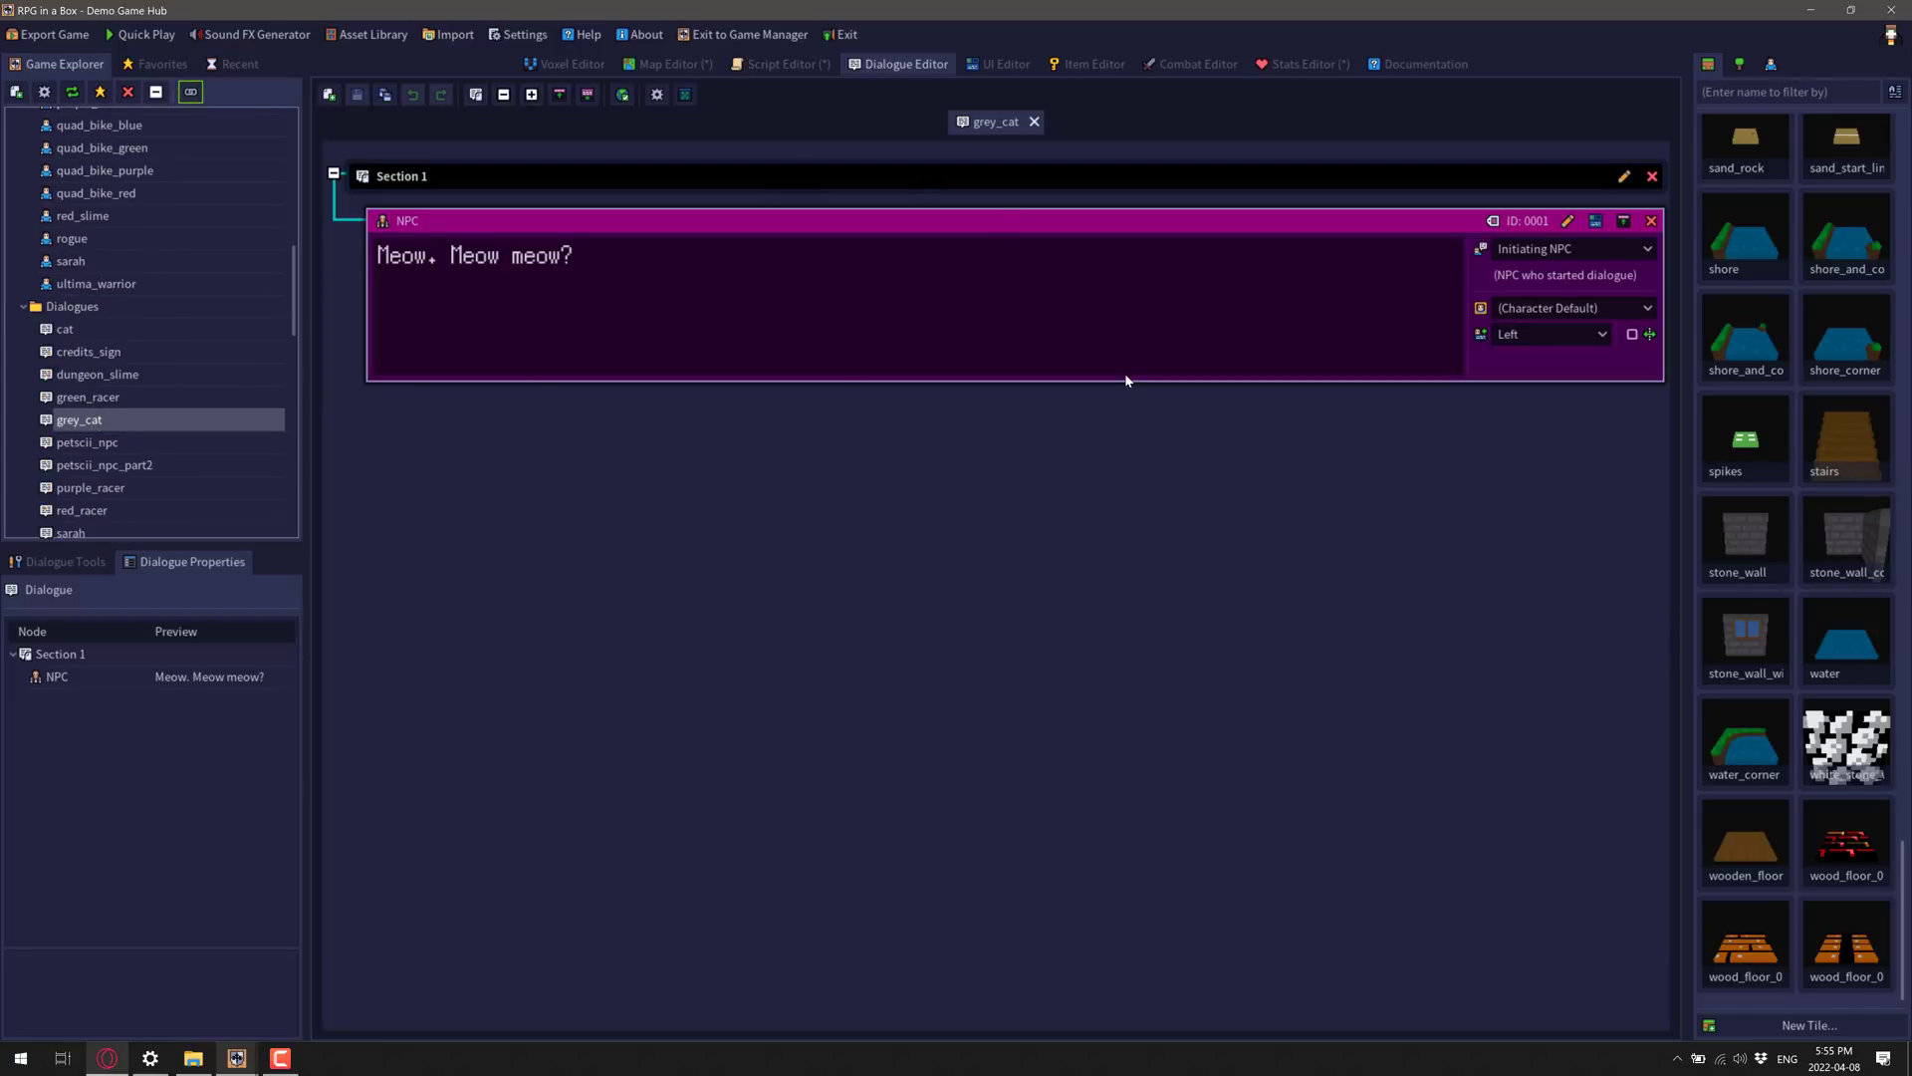
{"action": "double_click", "coordinate": [112, 490]}
{"action": "double_click", "coordinate": [115, 465]}
{"action": "left_click", "coordinate": [114, 488]}
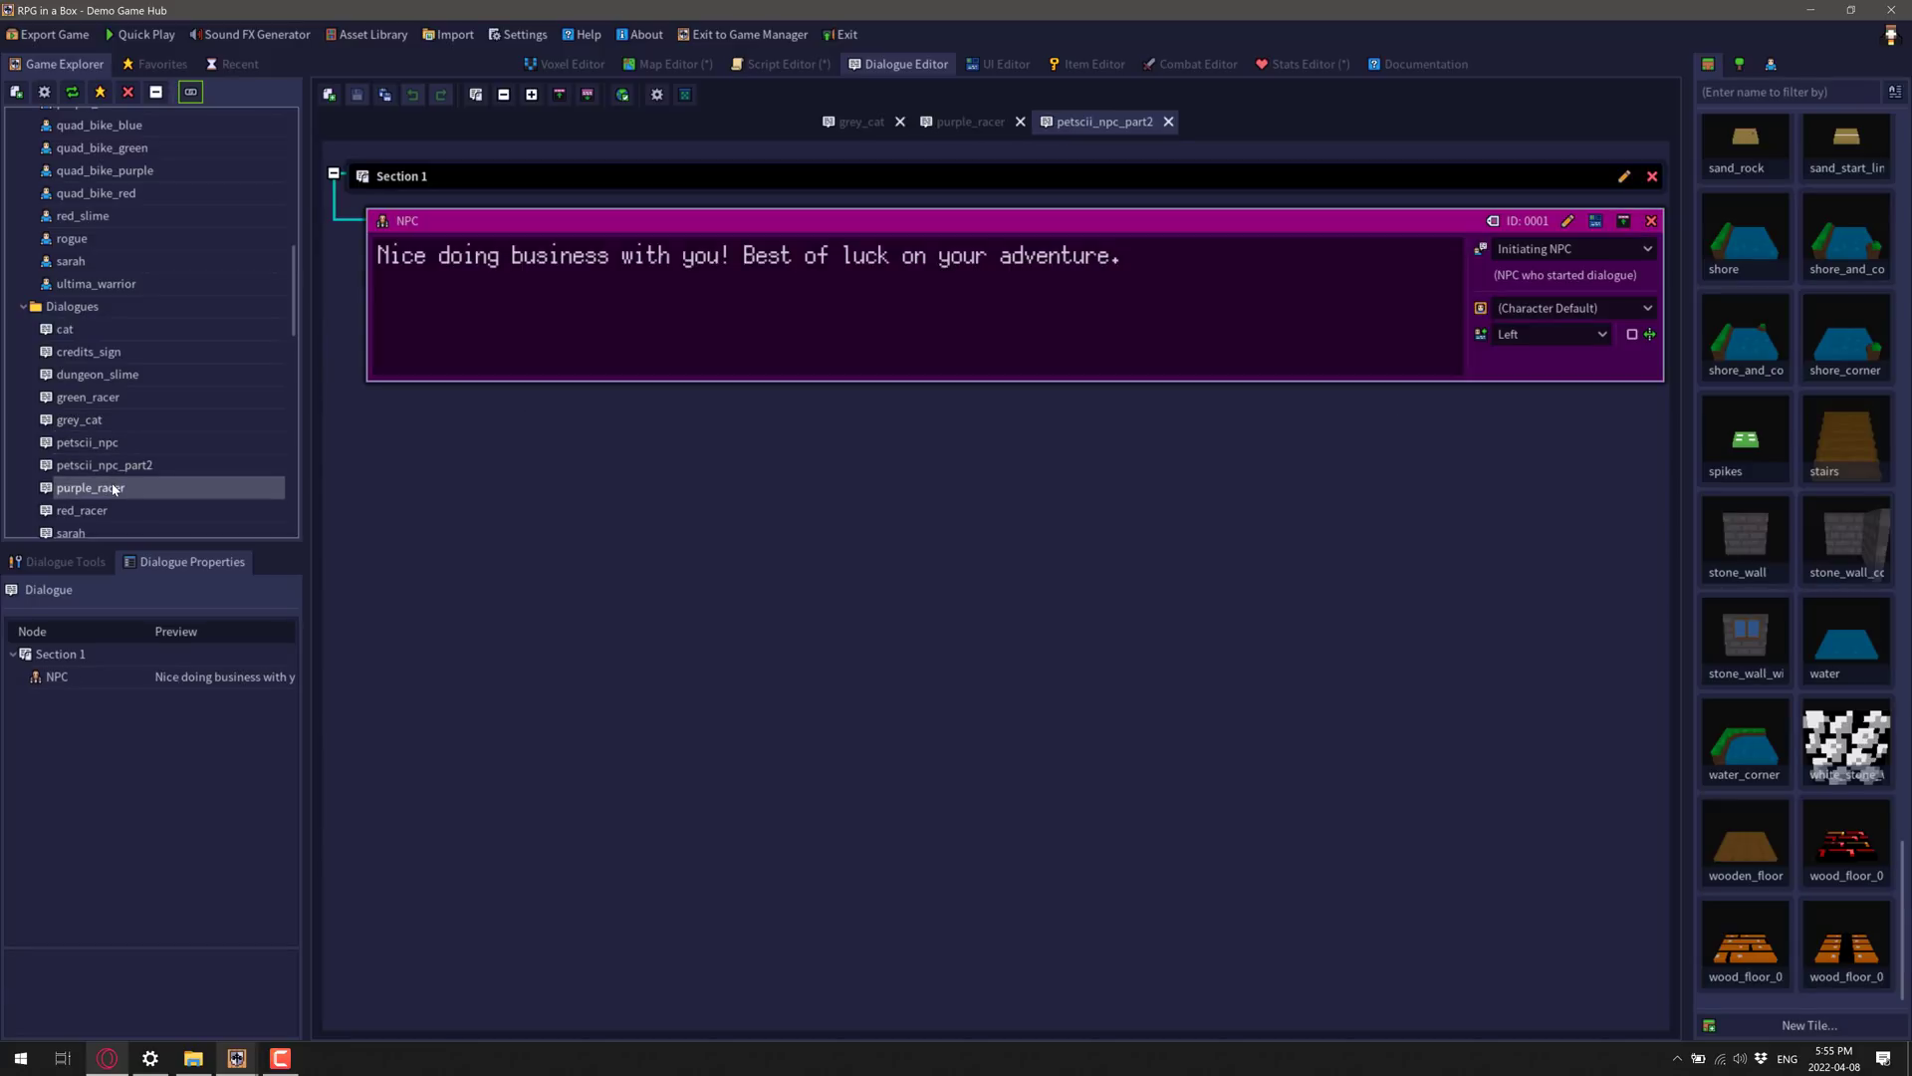
{"action": "double_click", "coordinate": [114, 489]}
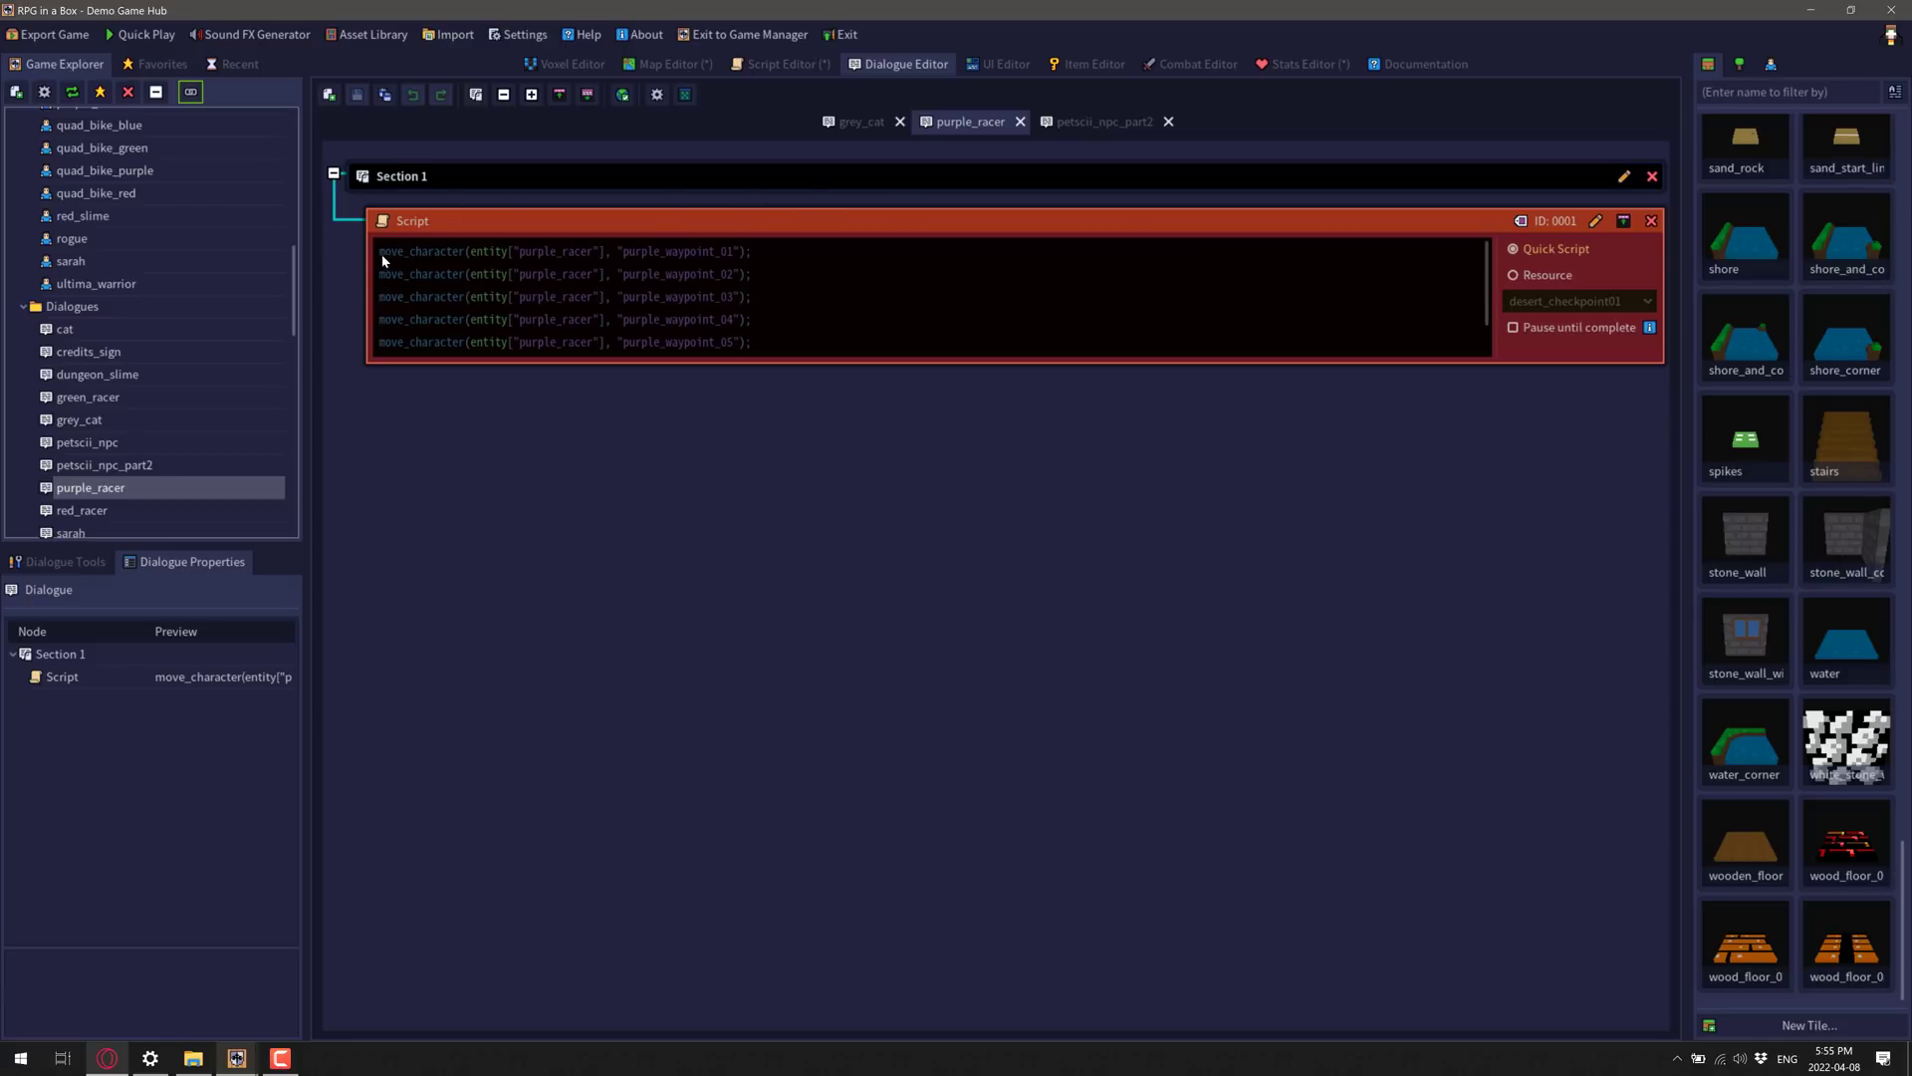
Step: Open the sarah dialogue and read through its condition, player choices and final script
{"action": "scroll", "coordinate": [124, 454], "scroll_direction": "down", "scroll_amount": 3}
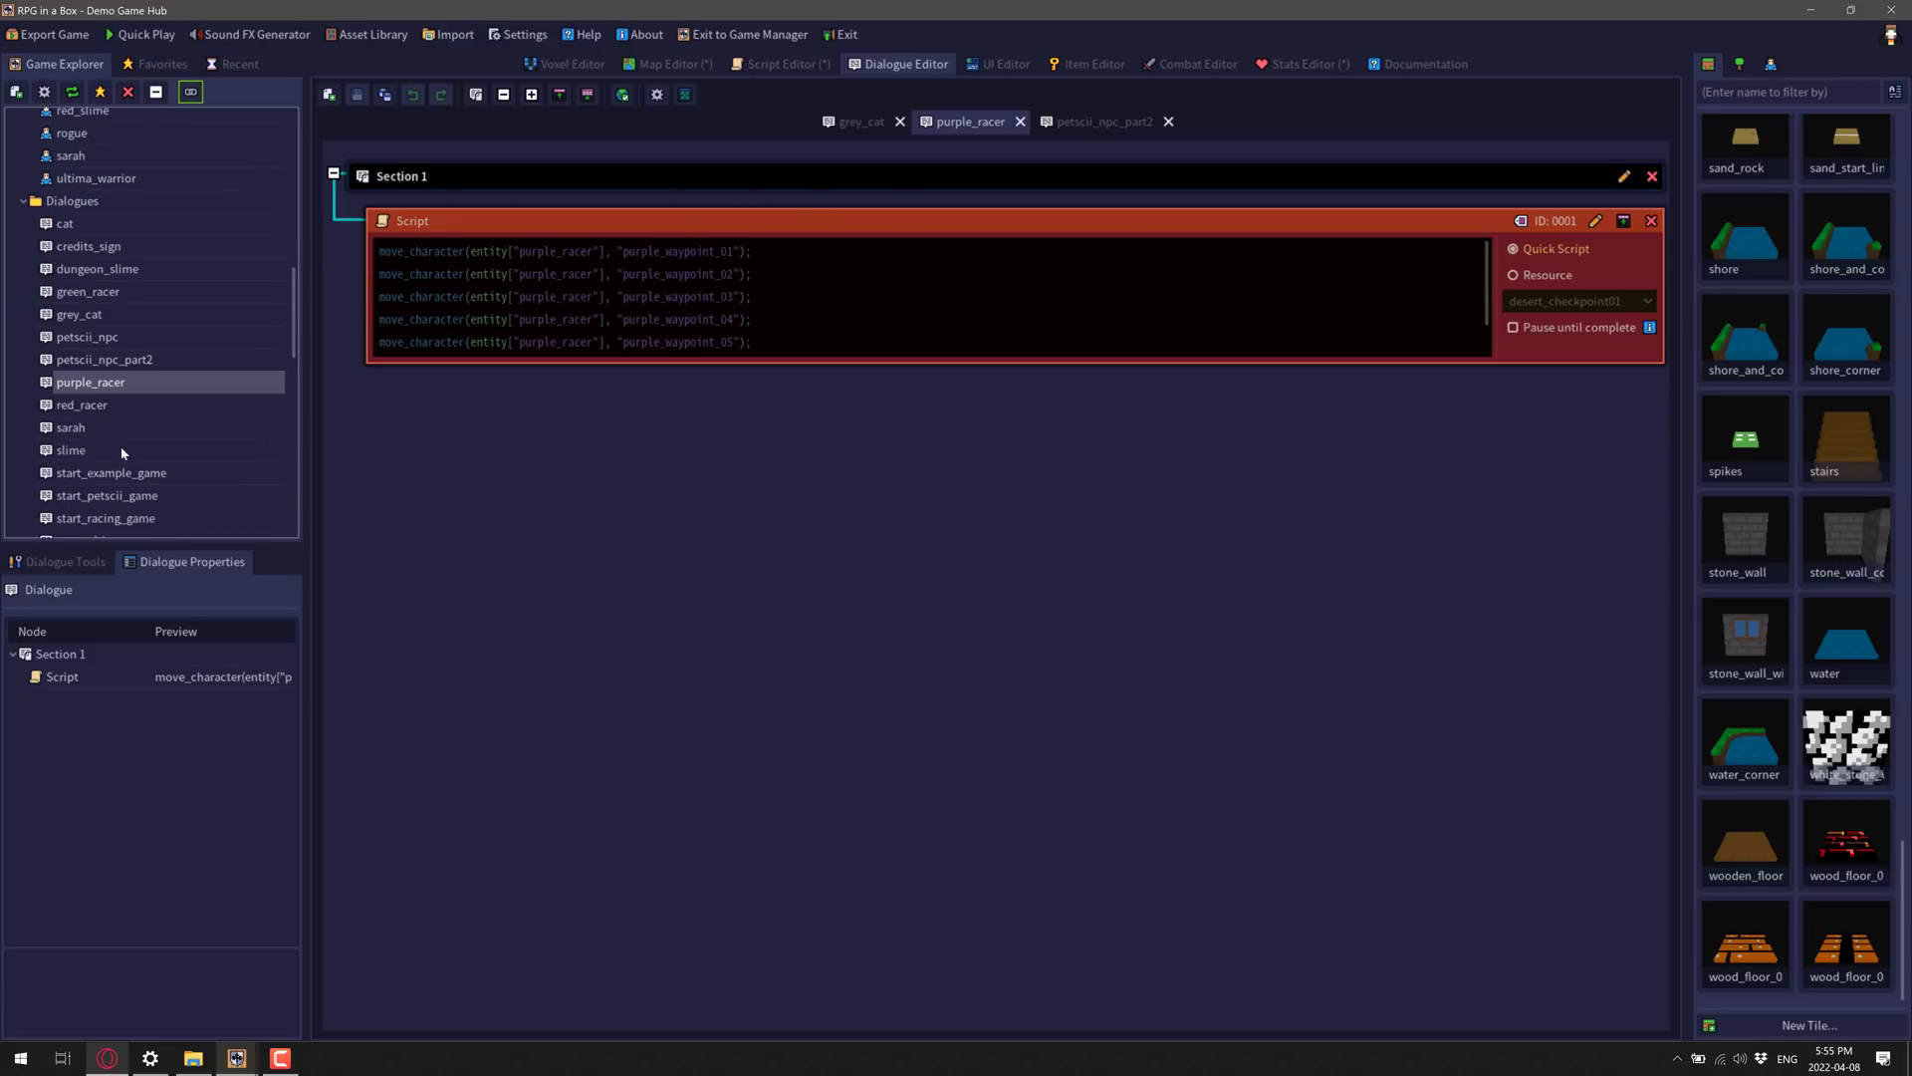
{"action": "double_click", "coordinate": [77, 430]}
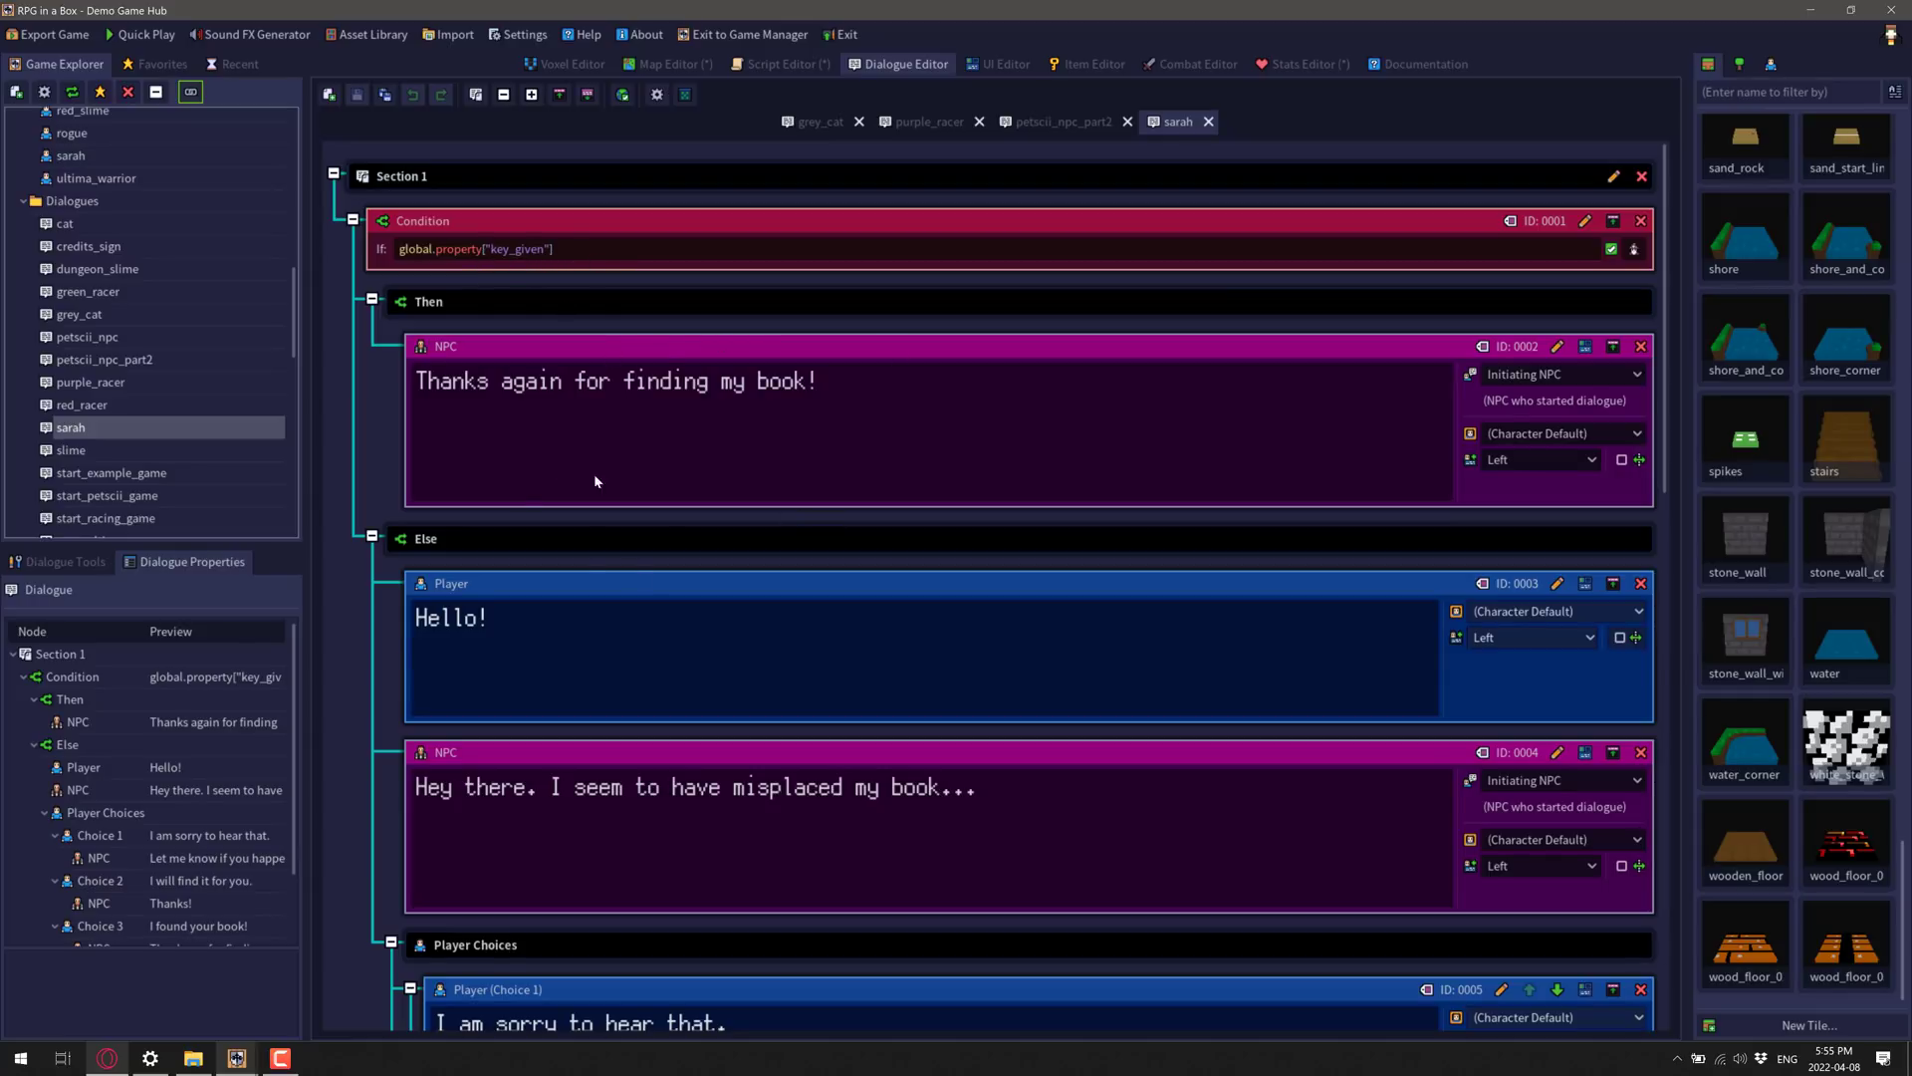
{"action": "scroll", "coordinate": [596, 481], "scroll_direction": "down", "scroll_amount": 3}
{"action": "scroll", "coordinate": [540, 301], "scroll_direction": "up", "scroll_amount": 3}
{"action": "scroll", "coordinate": [446, 542], "scroll_direction": "down", "scroll_amount": 2}
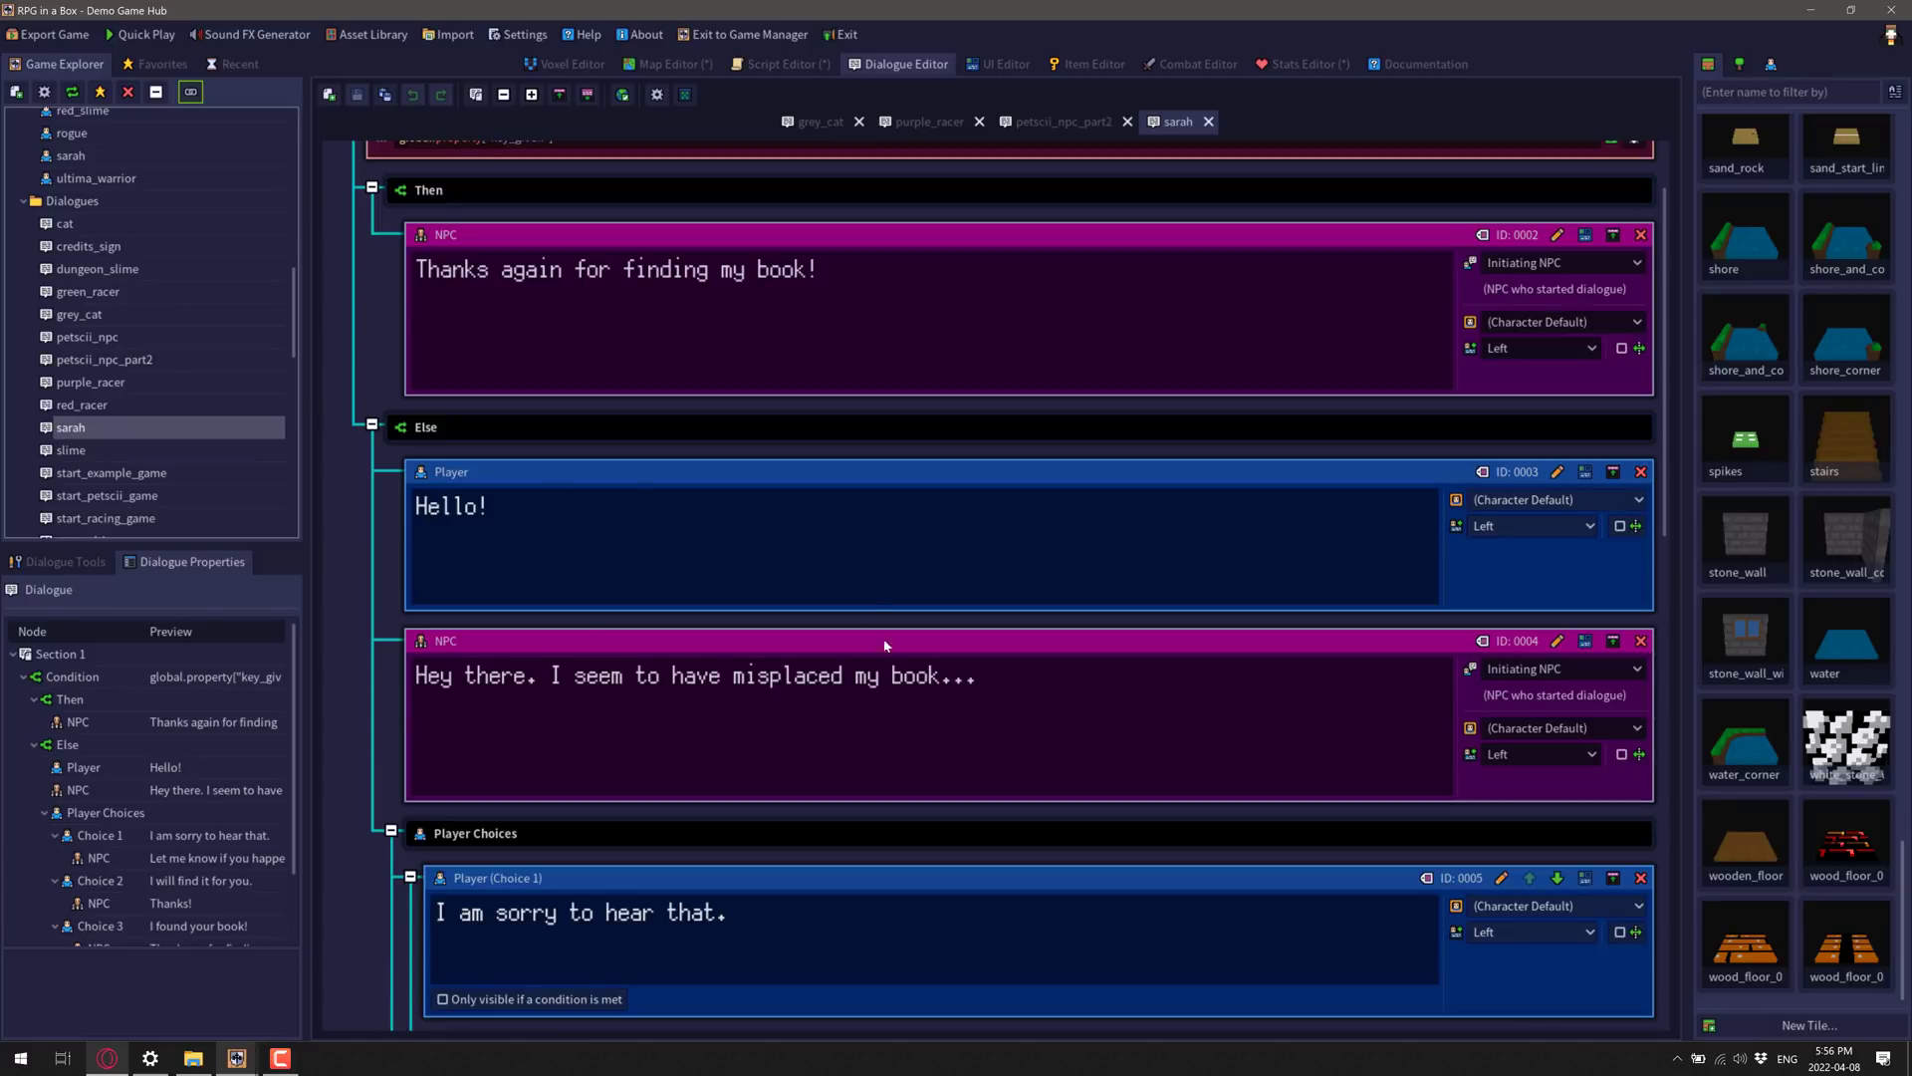
{"action": "scroll", "coordinate": [654, 680], "scroll_direction": "down", "scroll_amount": 2}
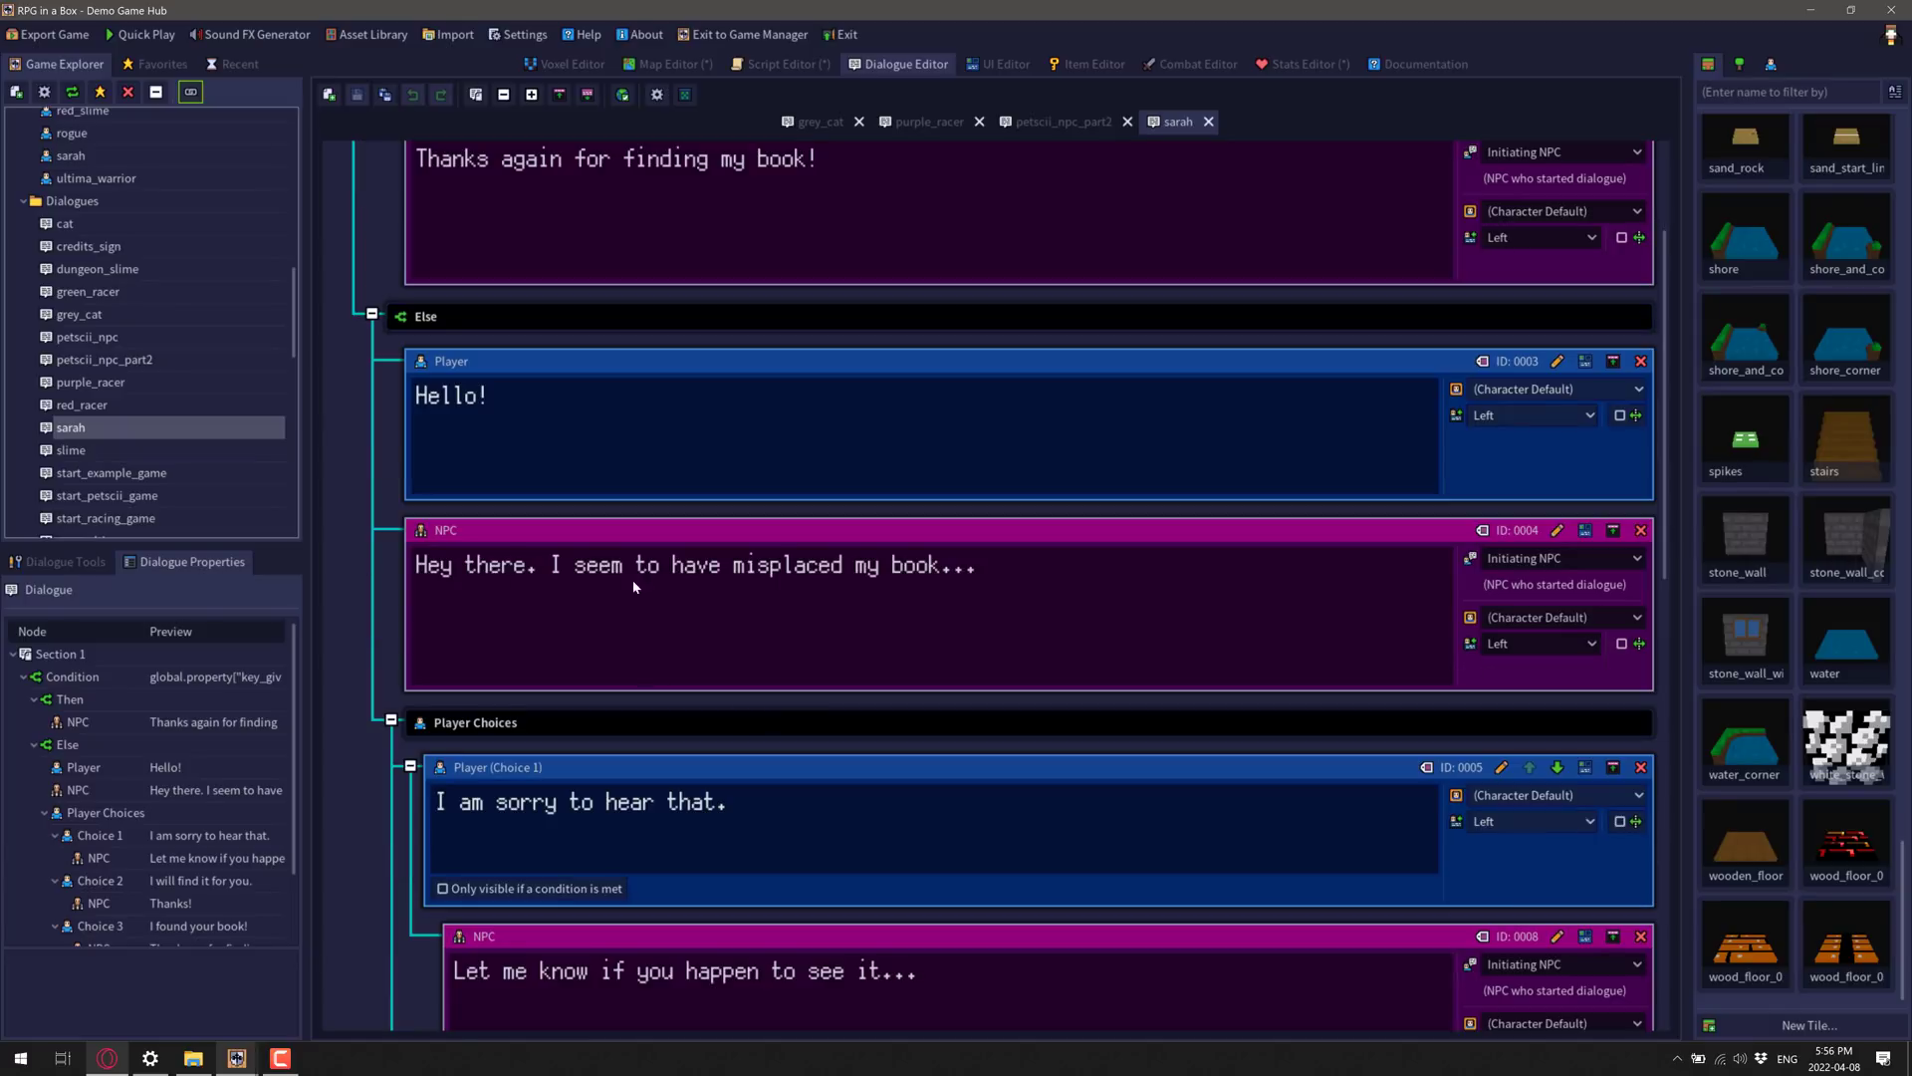
{"action": "scroll", "coordinate": [1090, 580], "scroll_direction": "down", "scroll_amount": 20}
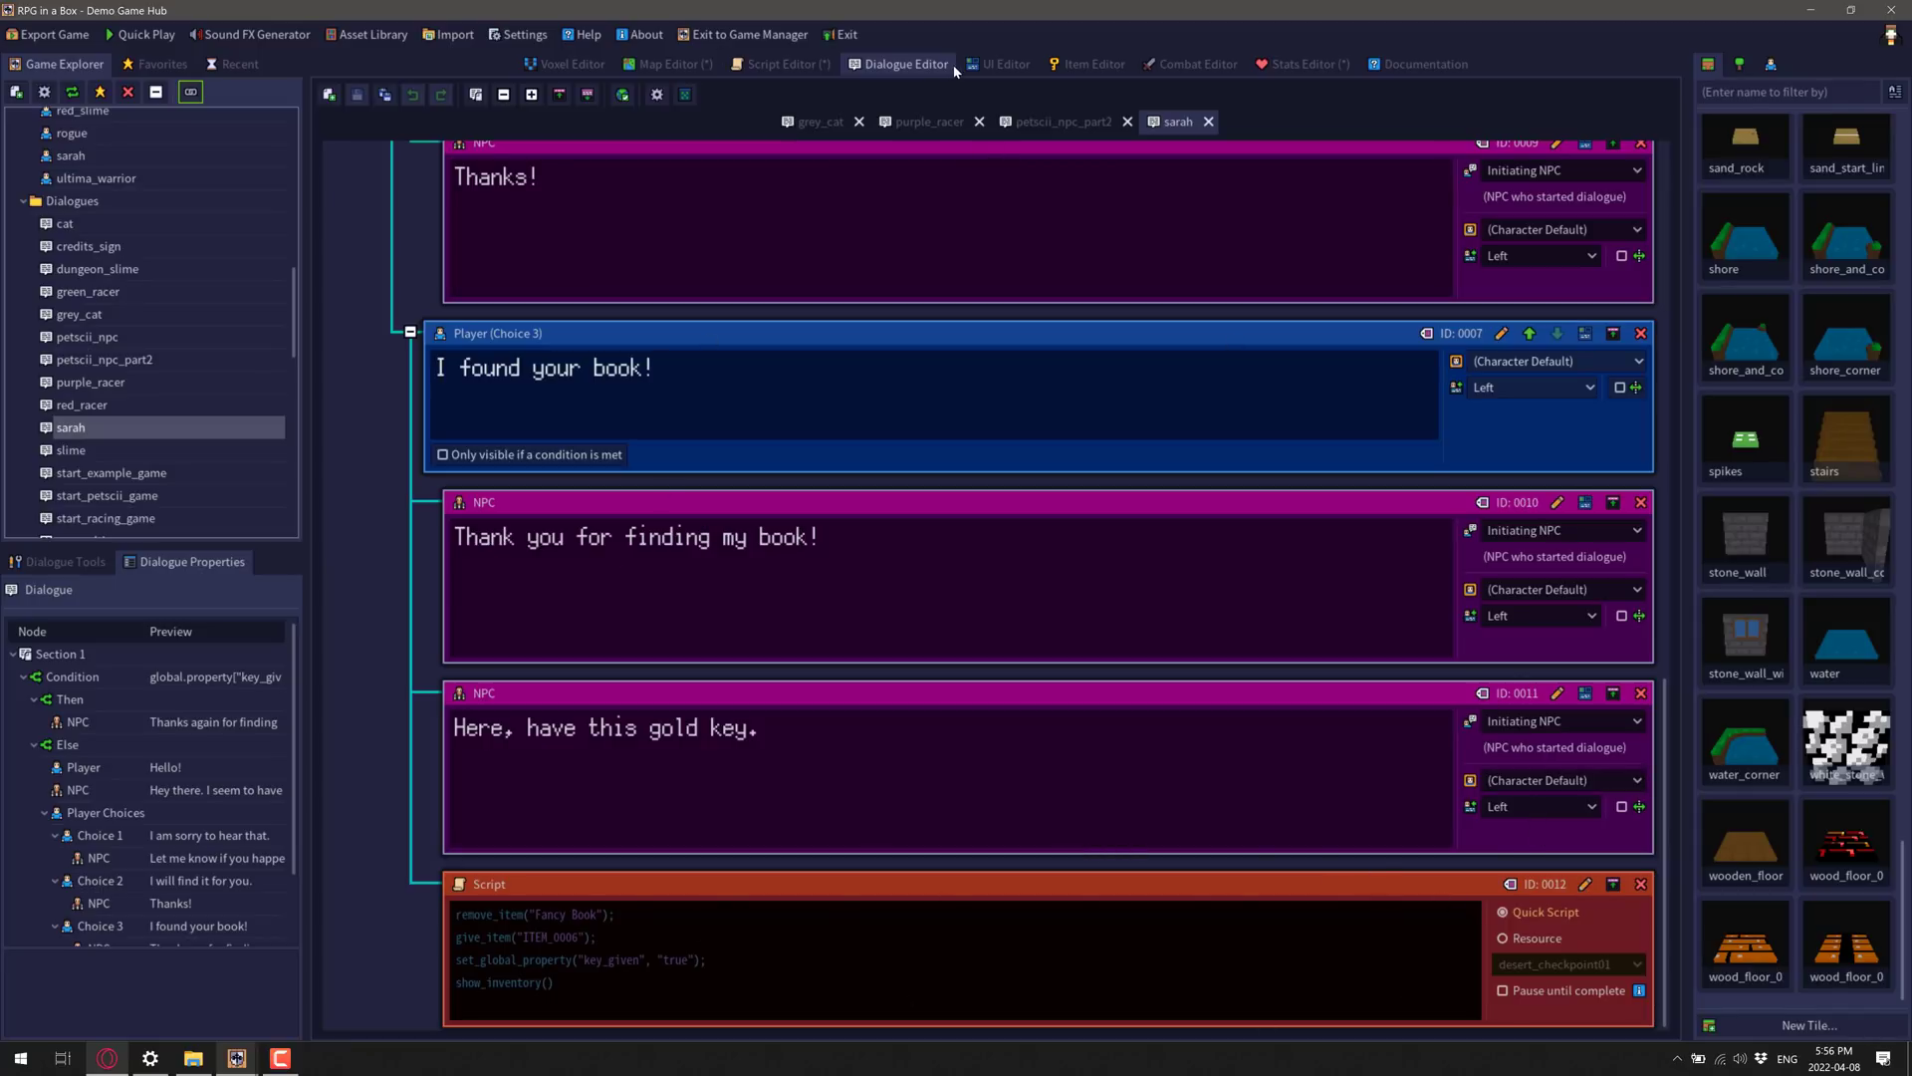
Step: Review the UI Editor's themes, widgets, screens, main menu and credits
{"action": "left_click", "coordinate": [1001, 65]}
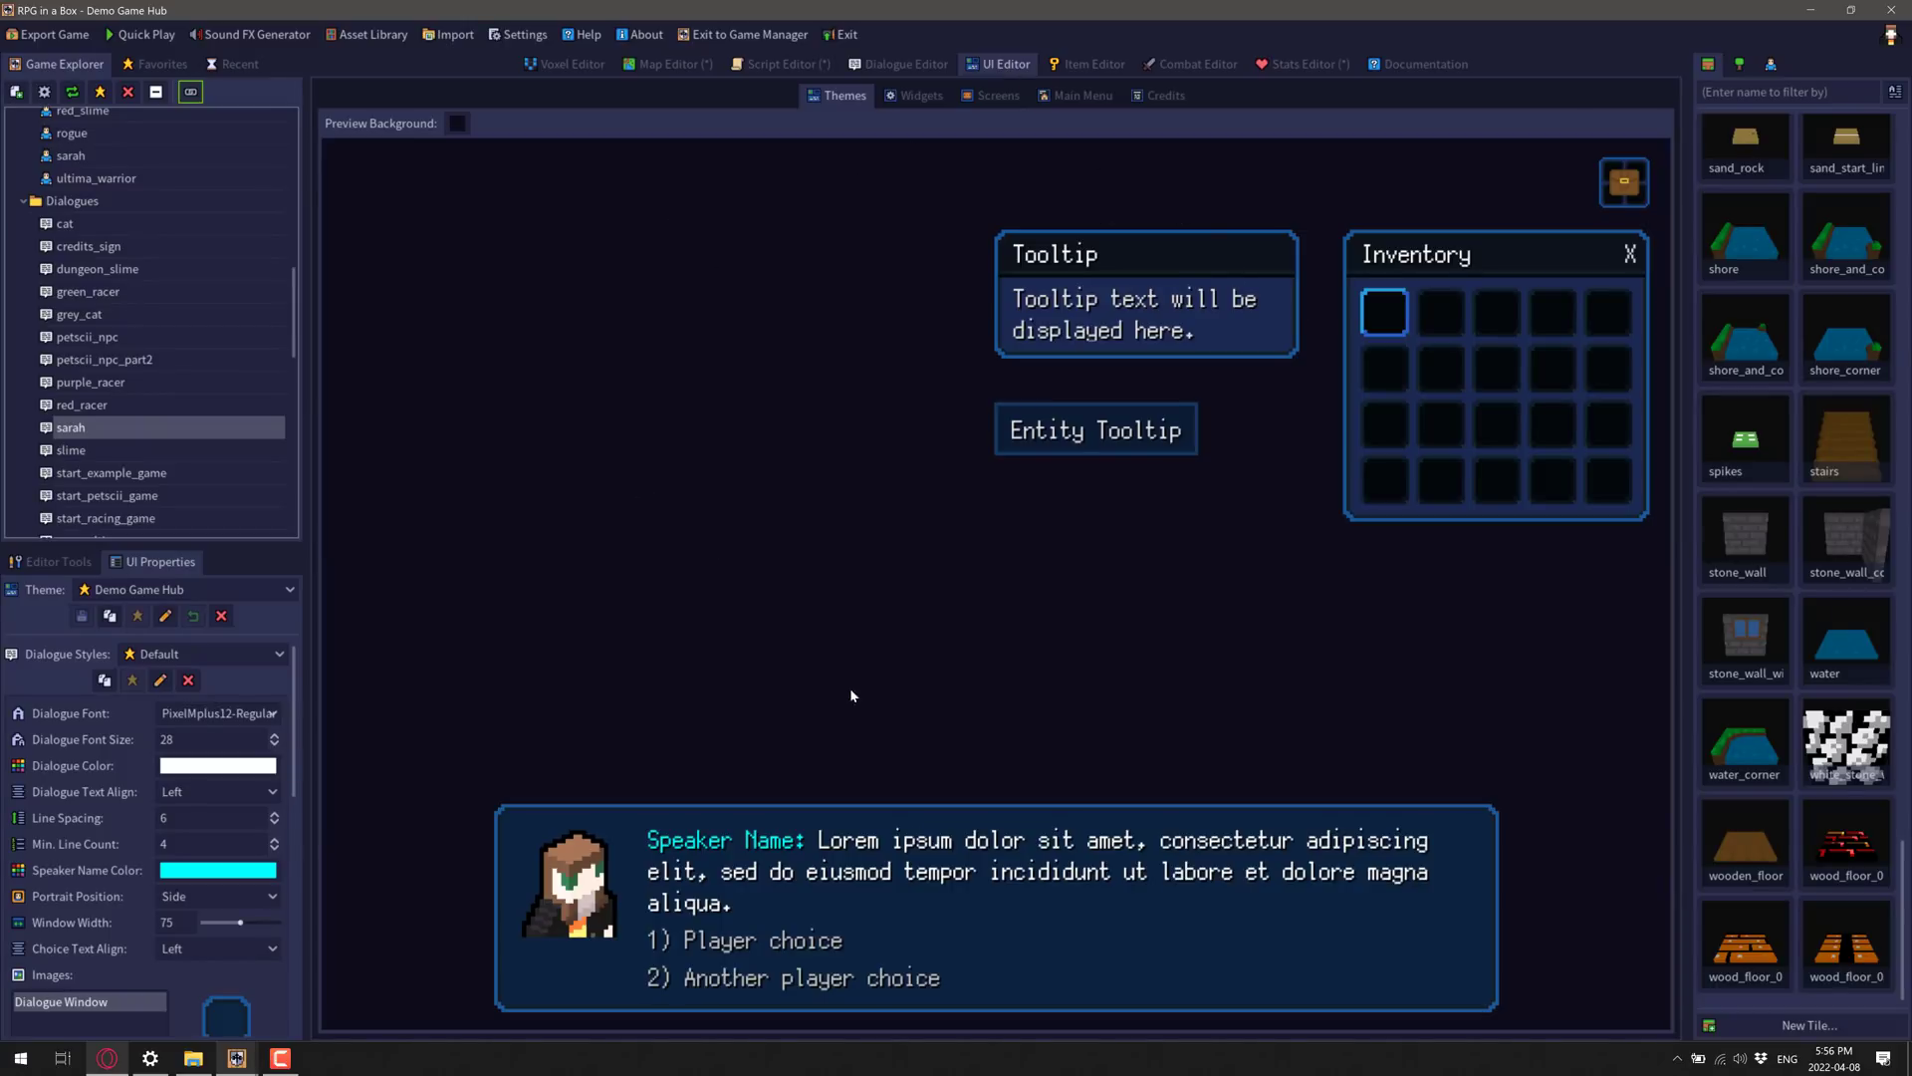
{"action": "mouse_move", "coordinate": [719, 828]}
{"action": "left_click", "coordinate": [916, 96]}
{"action": "left_click", "coordinate": [993, 96]}
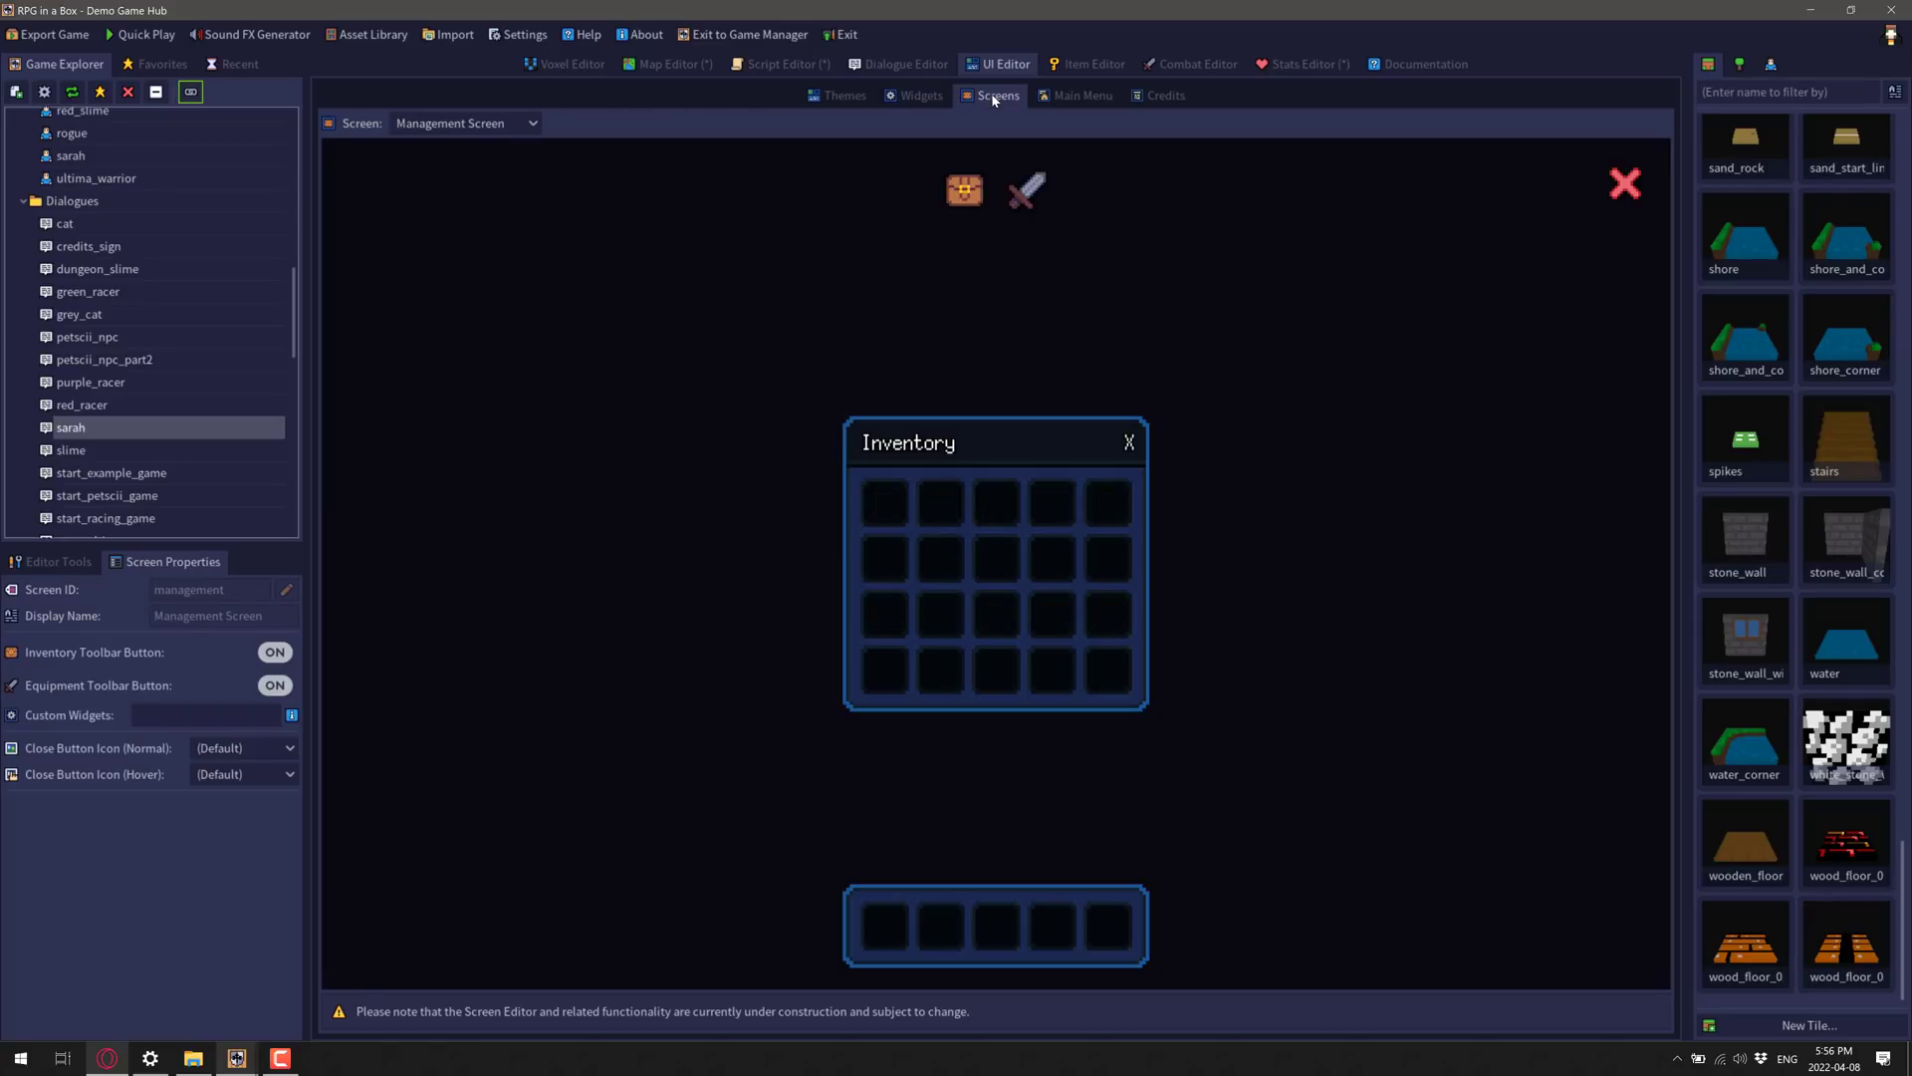
{"action": "left_click", "coordinate": [1092, 96]}
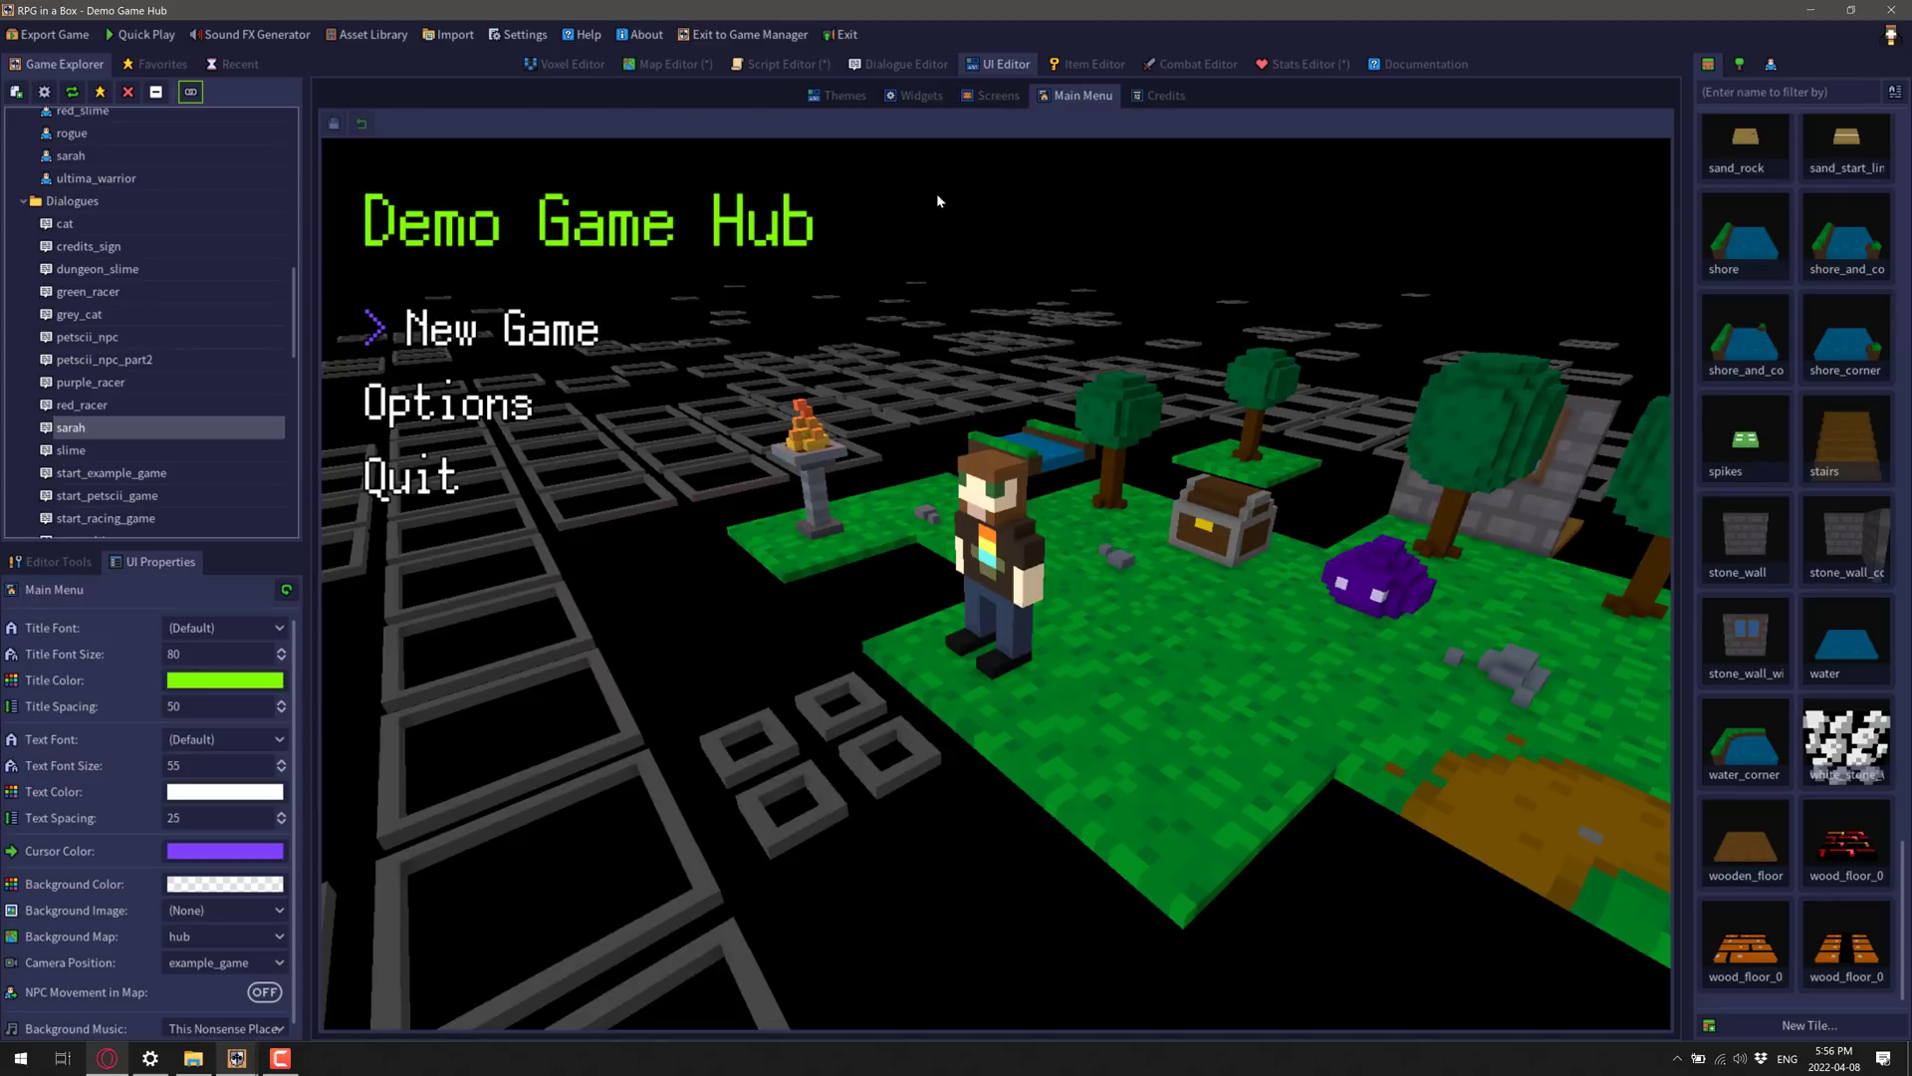
{"action": "left_click", "coordinate": [1163, 97]}
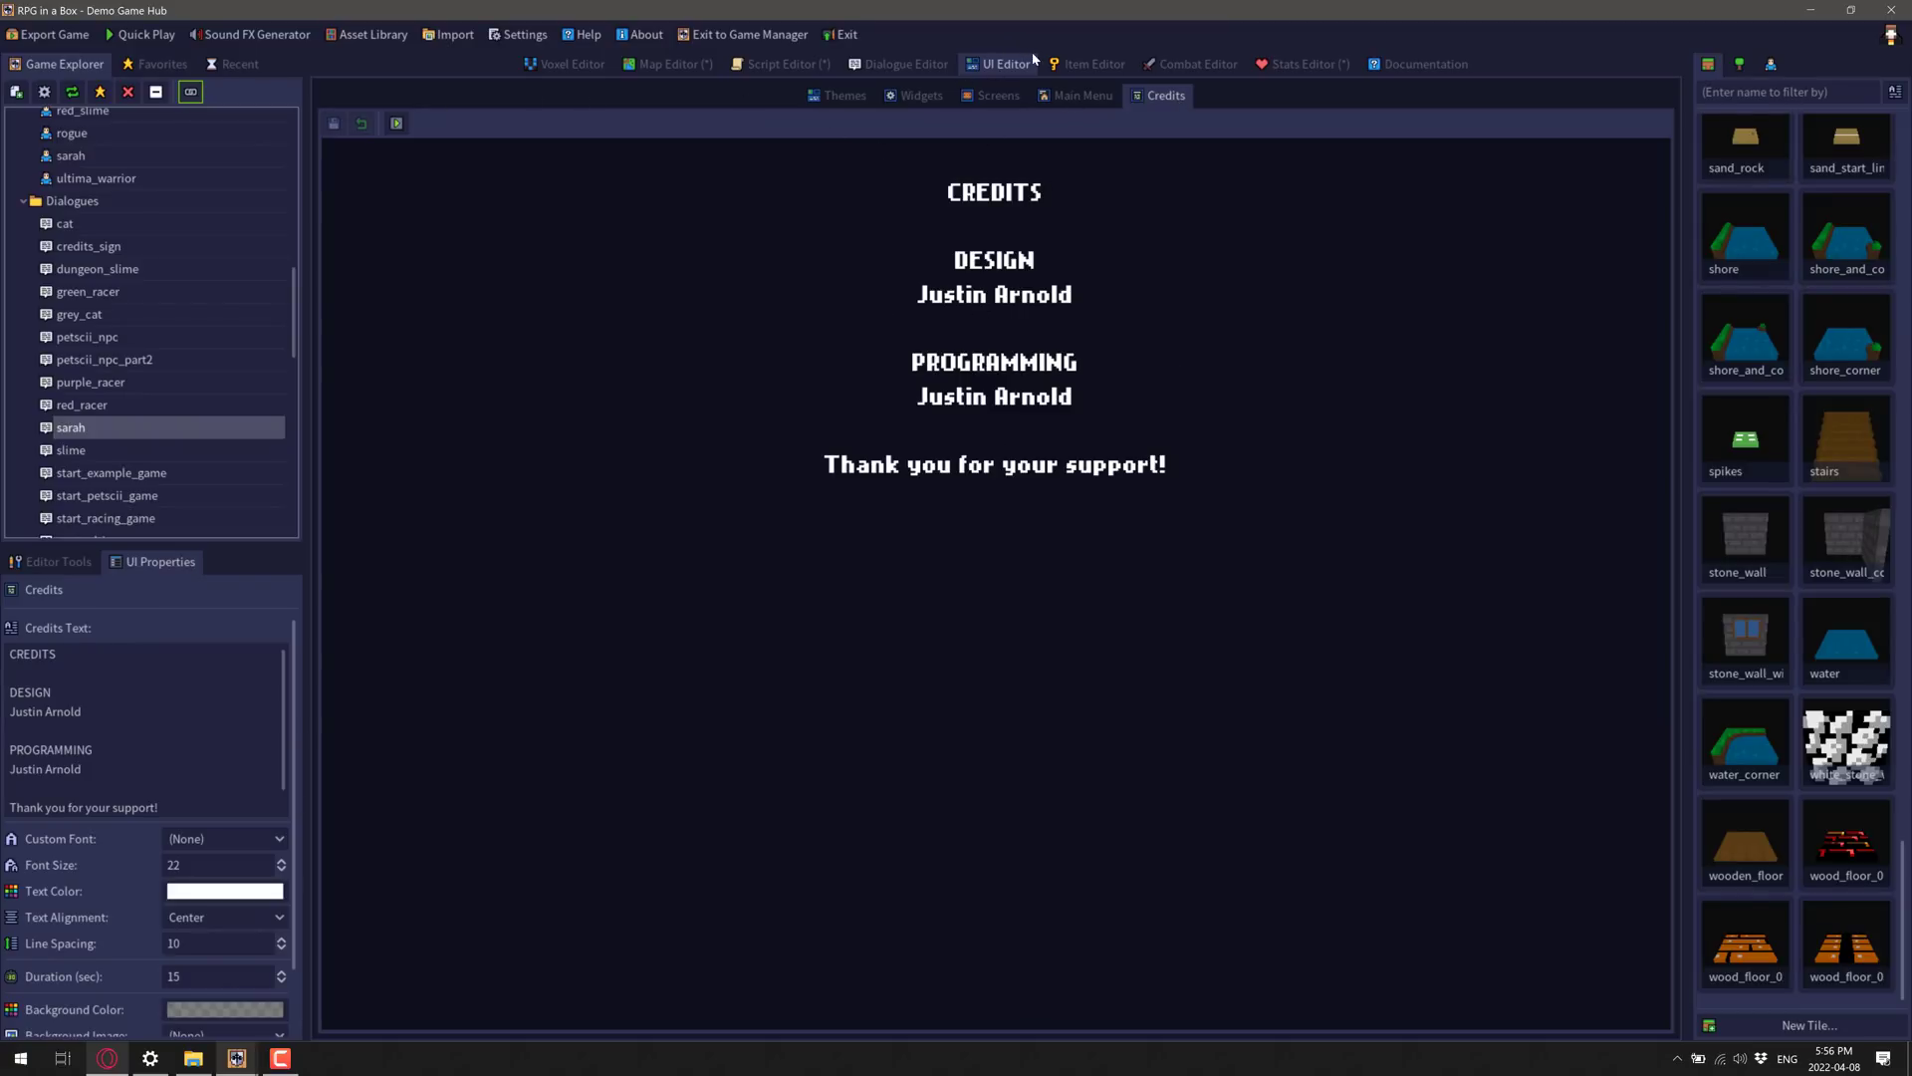
Step: Look through the properties of each item in the Item Editor, from Fancy Book down to Red Goo
{"action": "left_click", "coordinate": [1088, 64]}
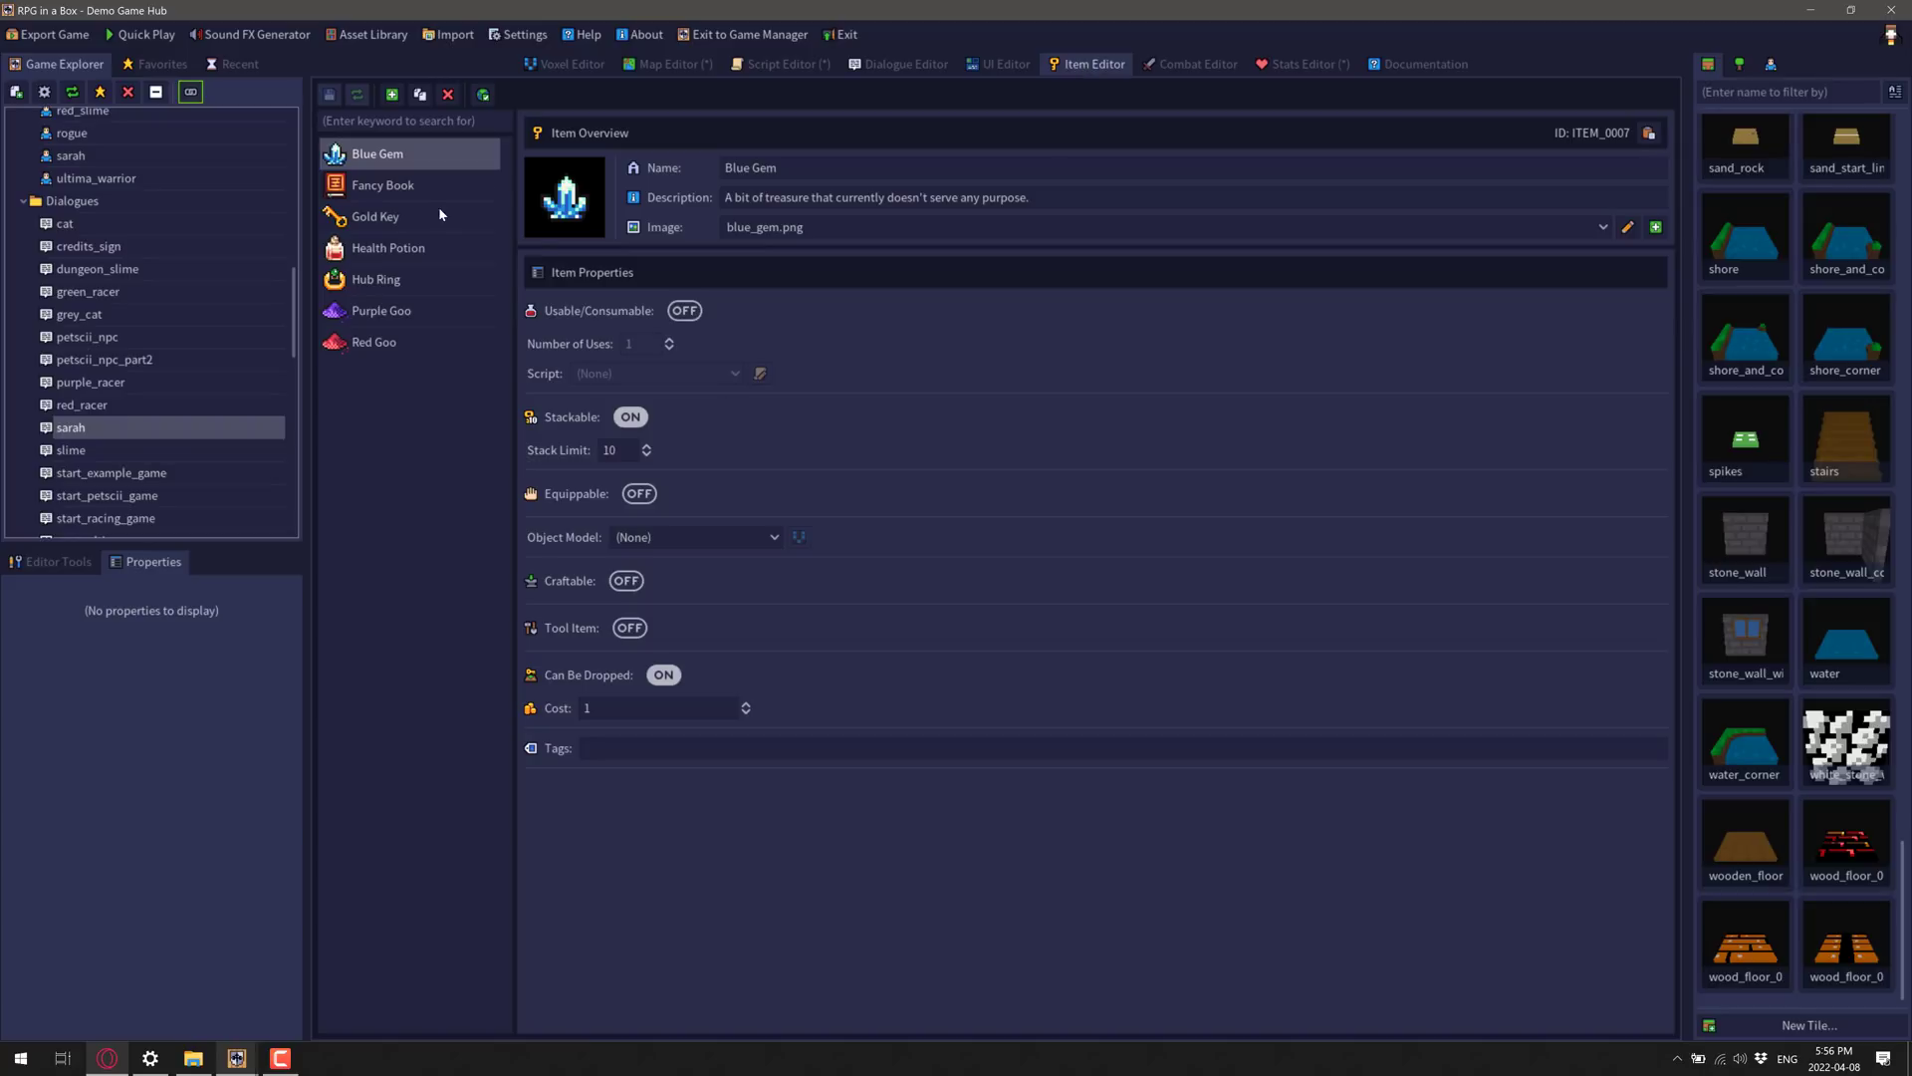
{"action": "left_click", "coordinate": [398, 185]}
{"action": "left_click", "coordinate": [407, 209]}
{"action": "left_click", "coordinate": [404, 248]}
{"action": "left_click", "coordinate": [400, 280]}
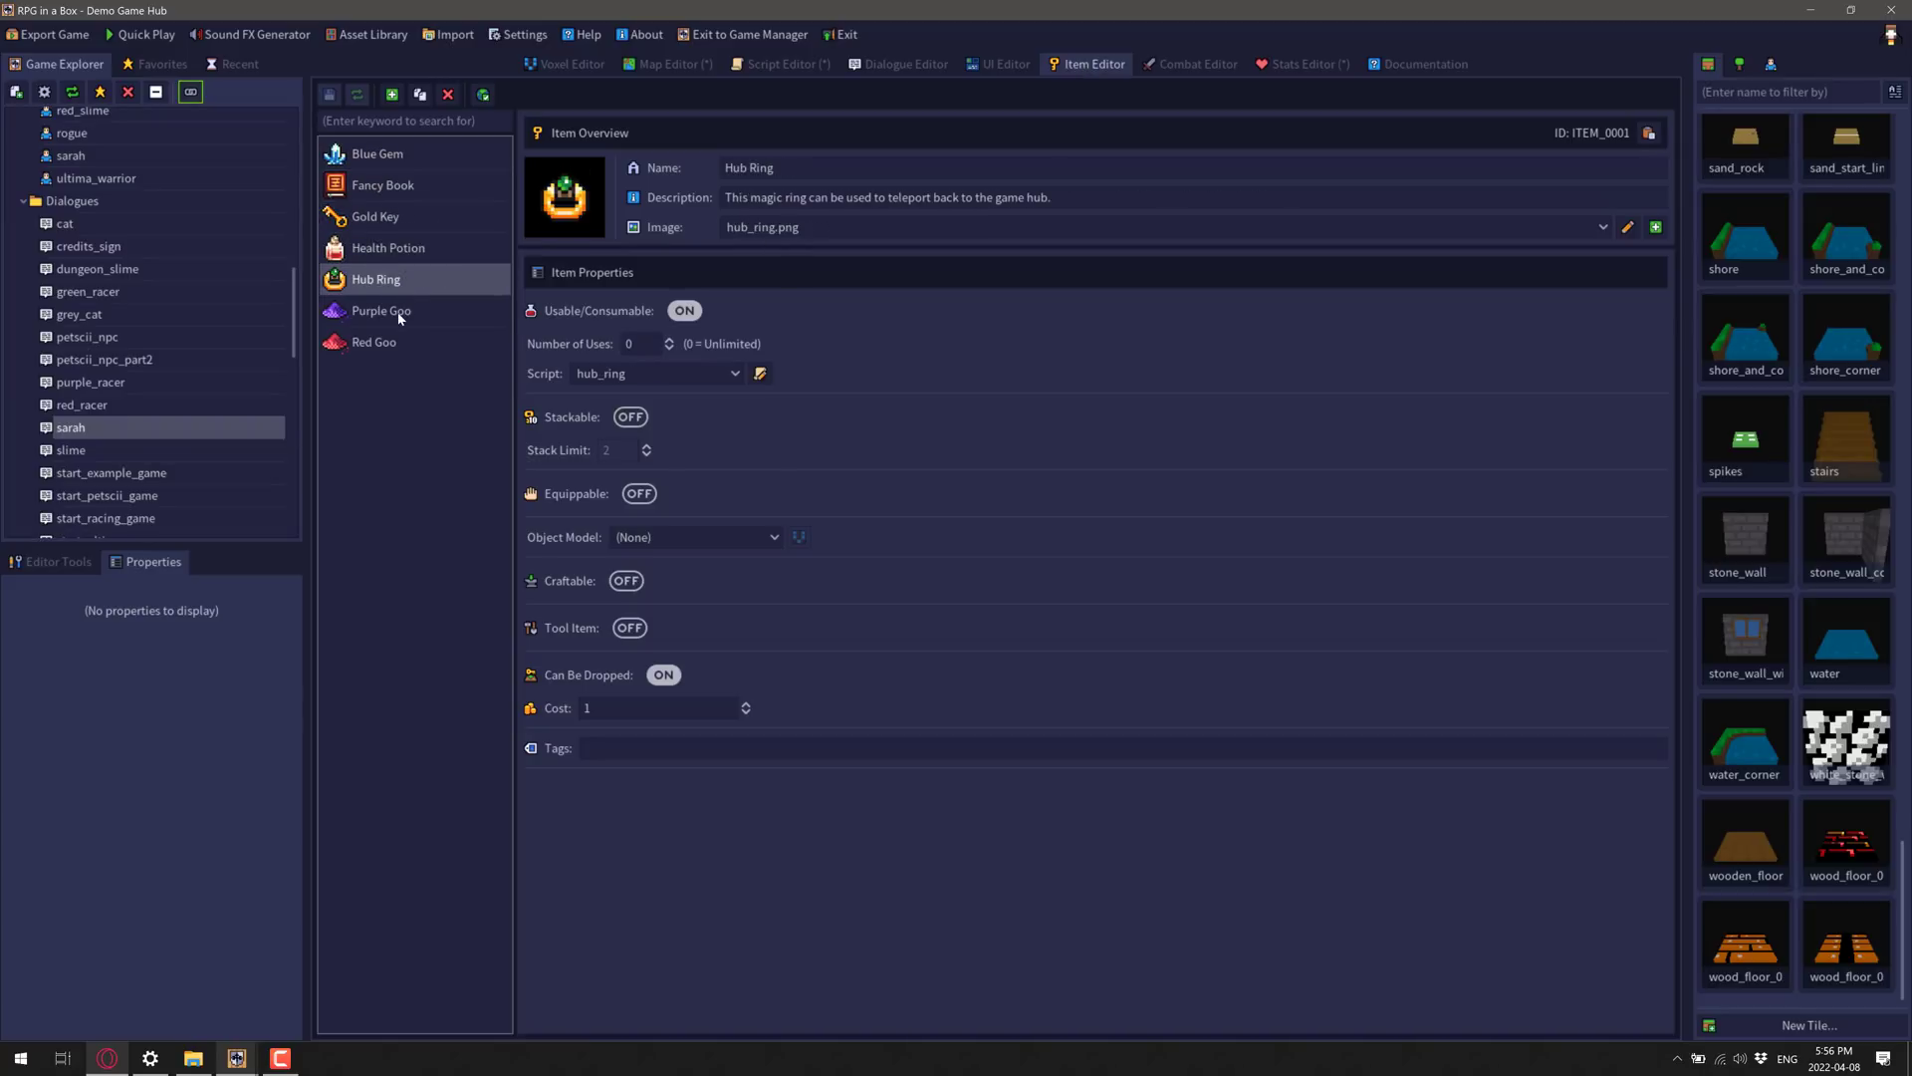
{"action": "left_click", "coordinate": [398, 314]}
{"action": "left_click", "coordinate": [393, 343]}
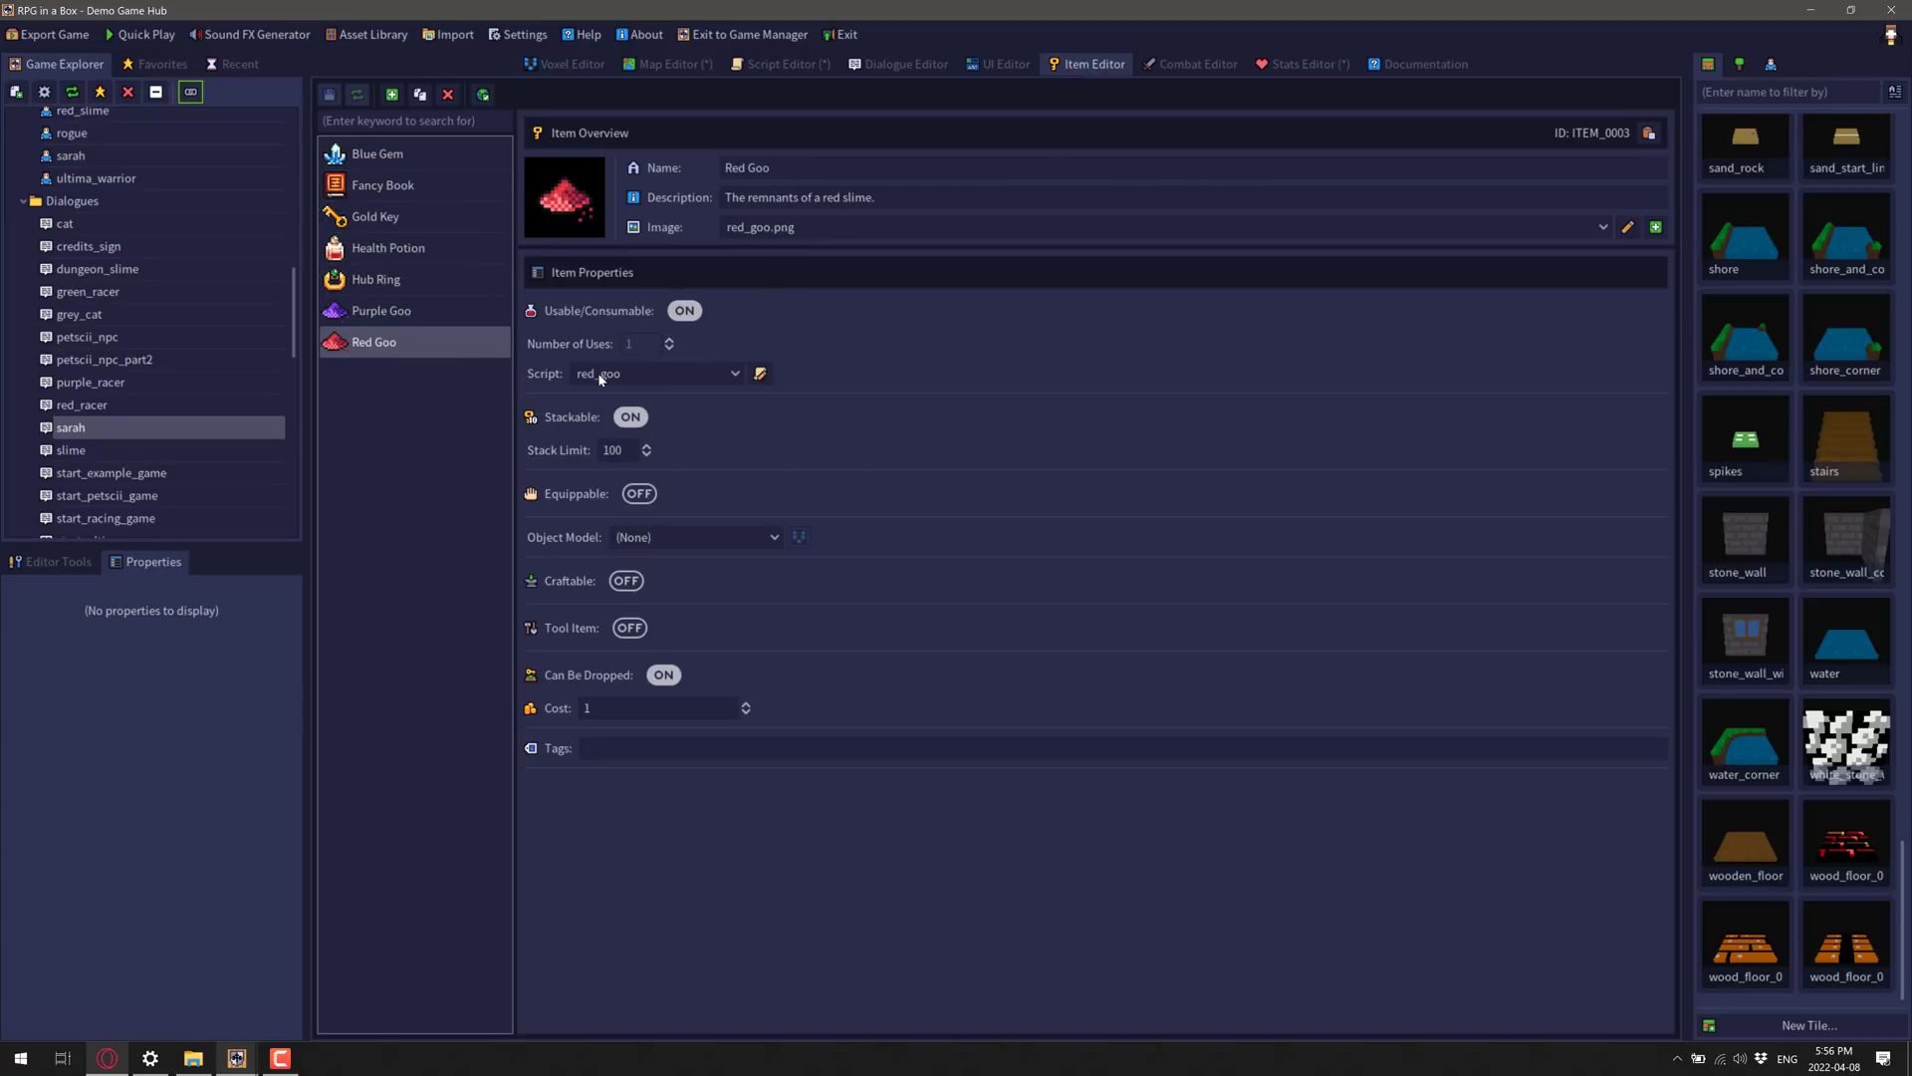
Step: Examine the battle and enemy settings in the Combat Editor, expanding the Loot Drops and Random Encounters sections
{"action": "left_click", "coordinate": [1195, 63]}
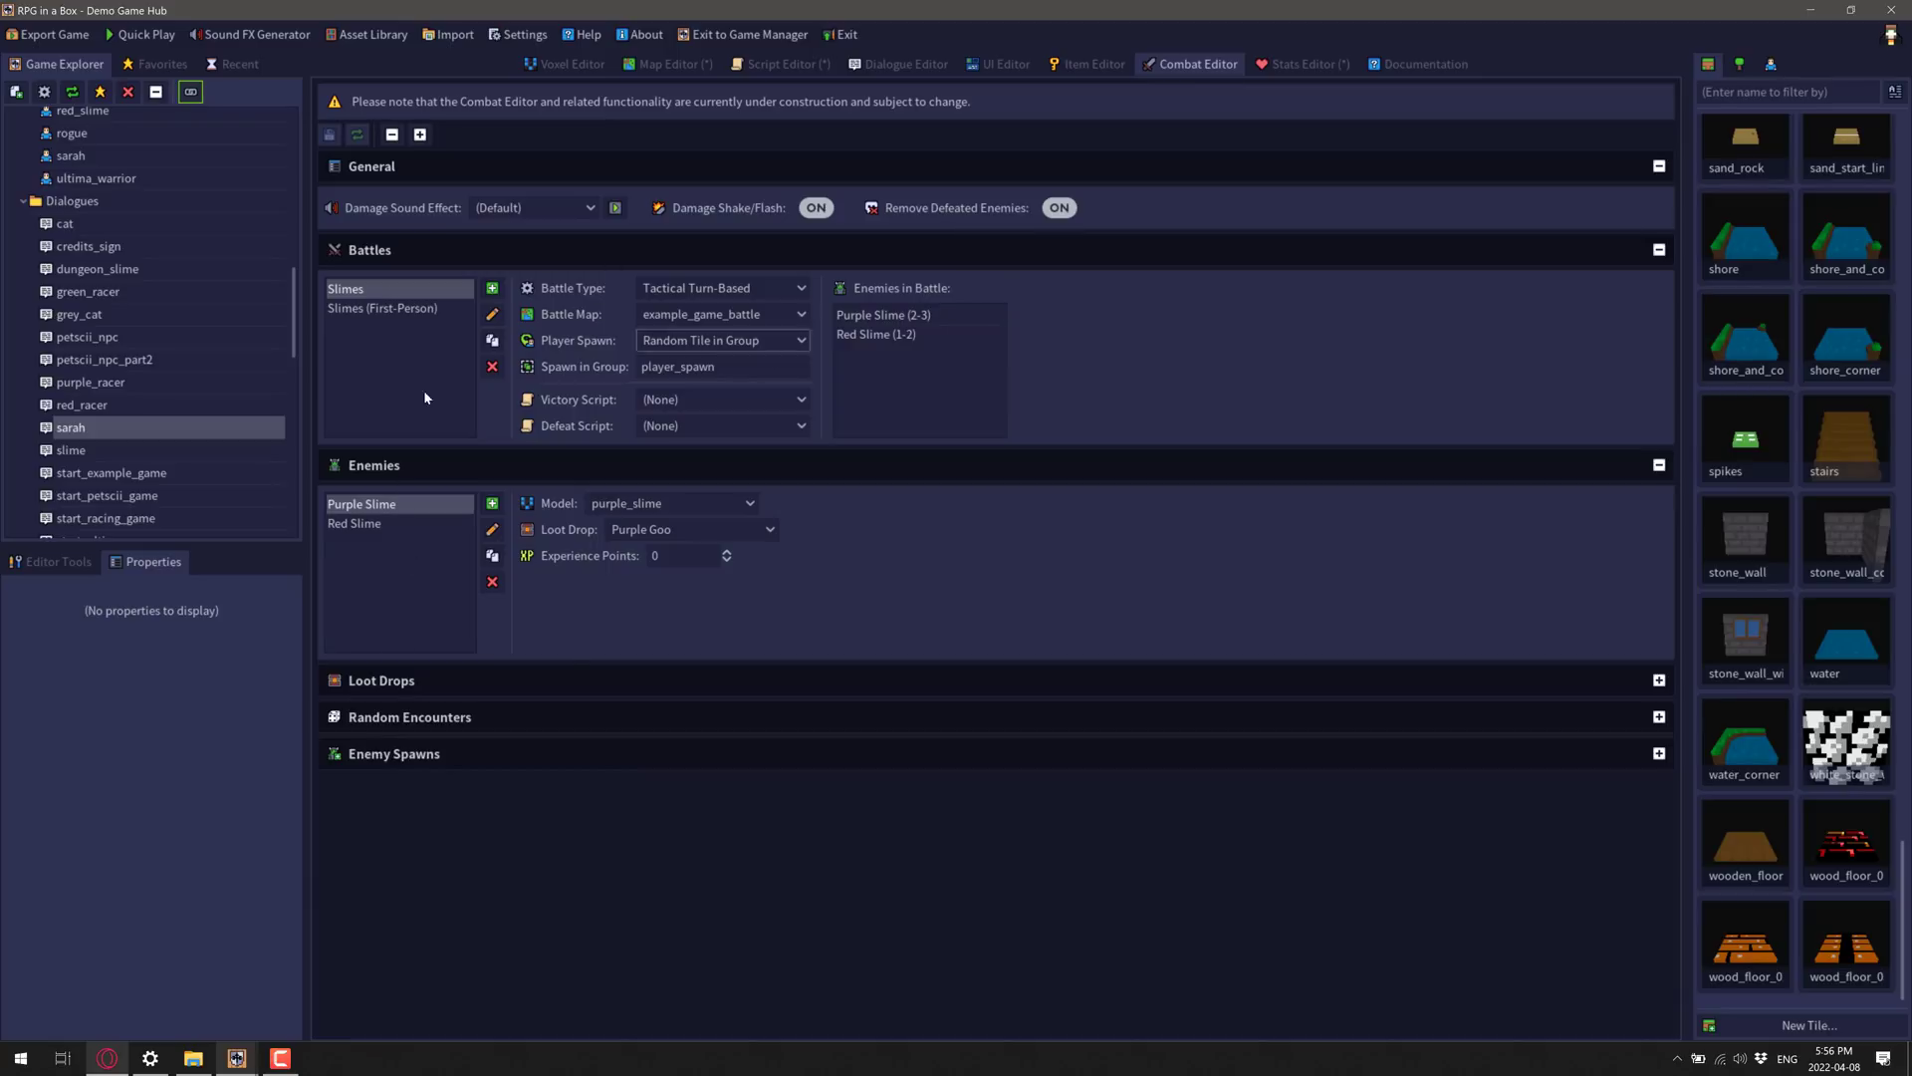
{"action": "left_click", "coordinate": [1659, 681]}
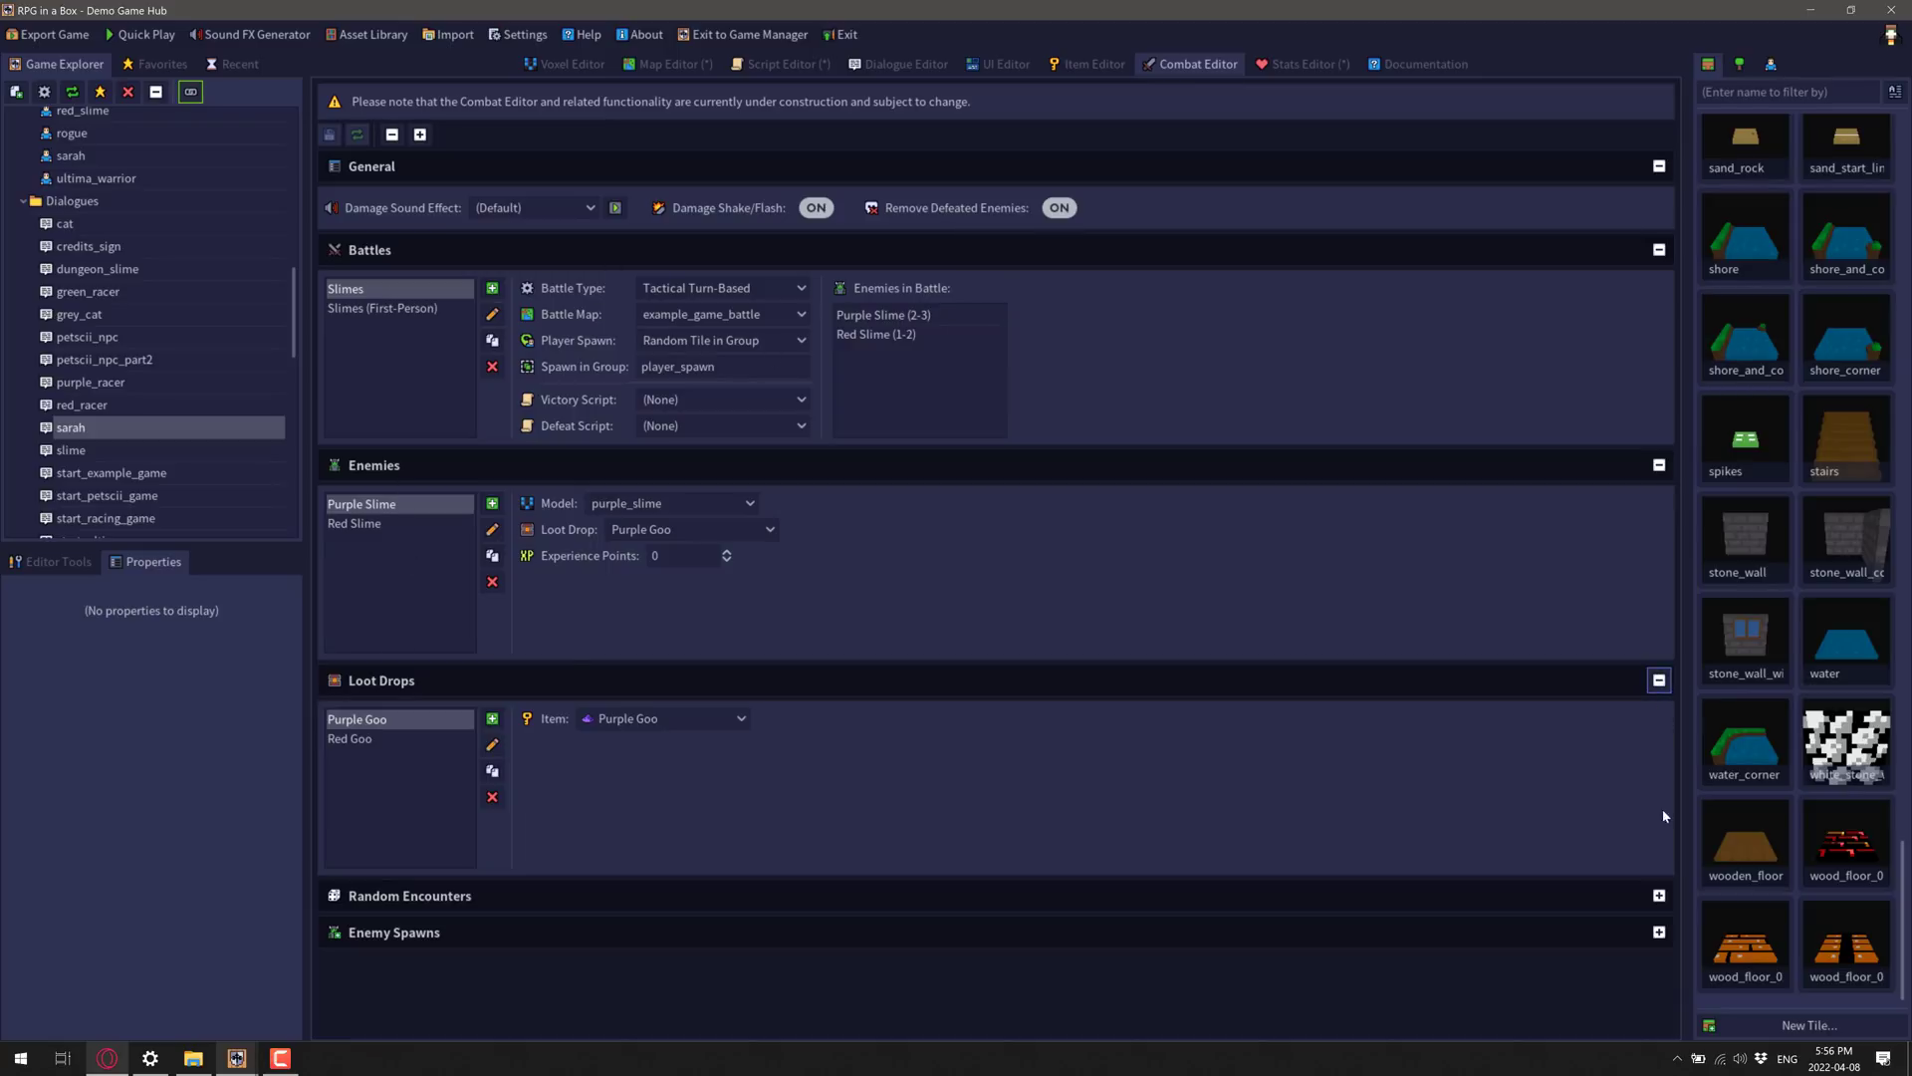
{"action": "left_click", "coordinate": [1658, 895]}
{"action": "scroll", "coordinate": [1545, 865], "scroll_direction": "down", "scroll_amount": 2}
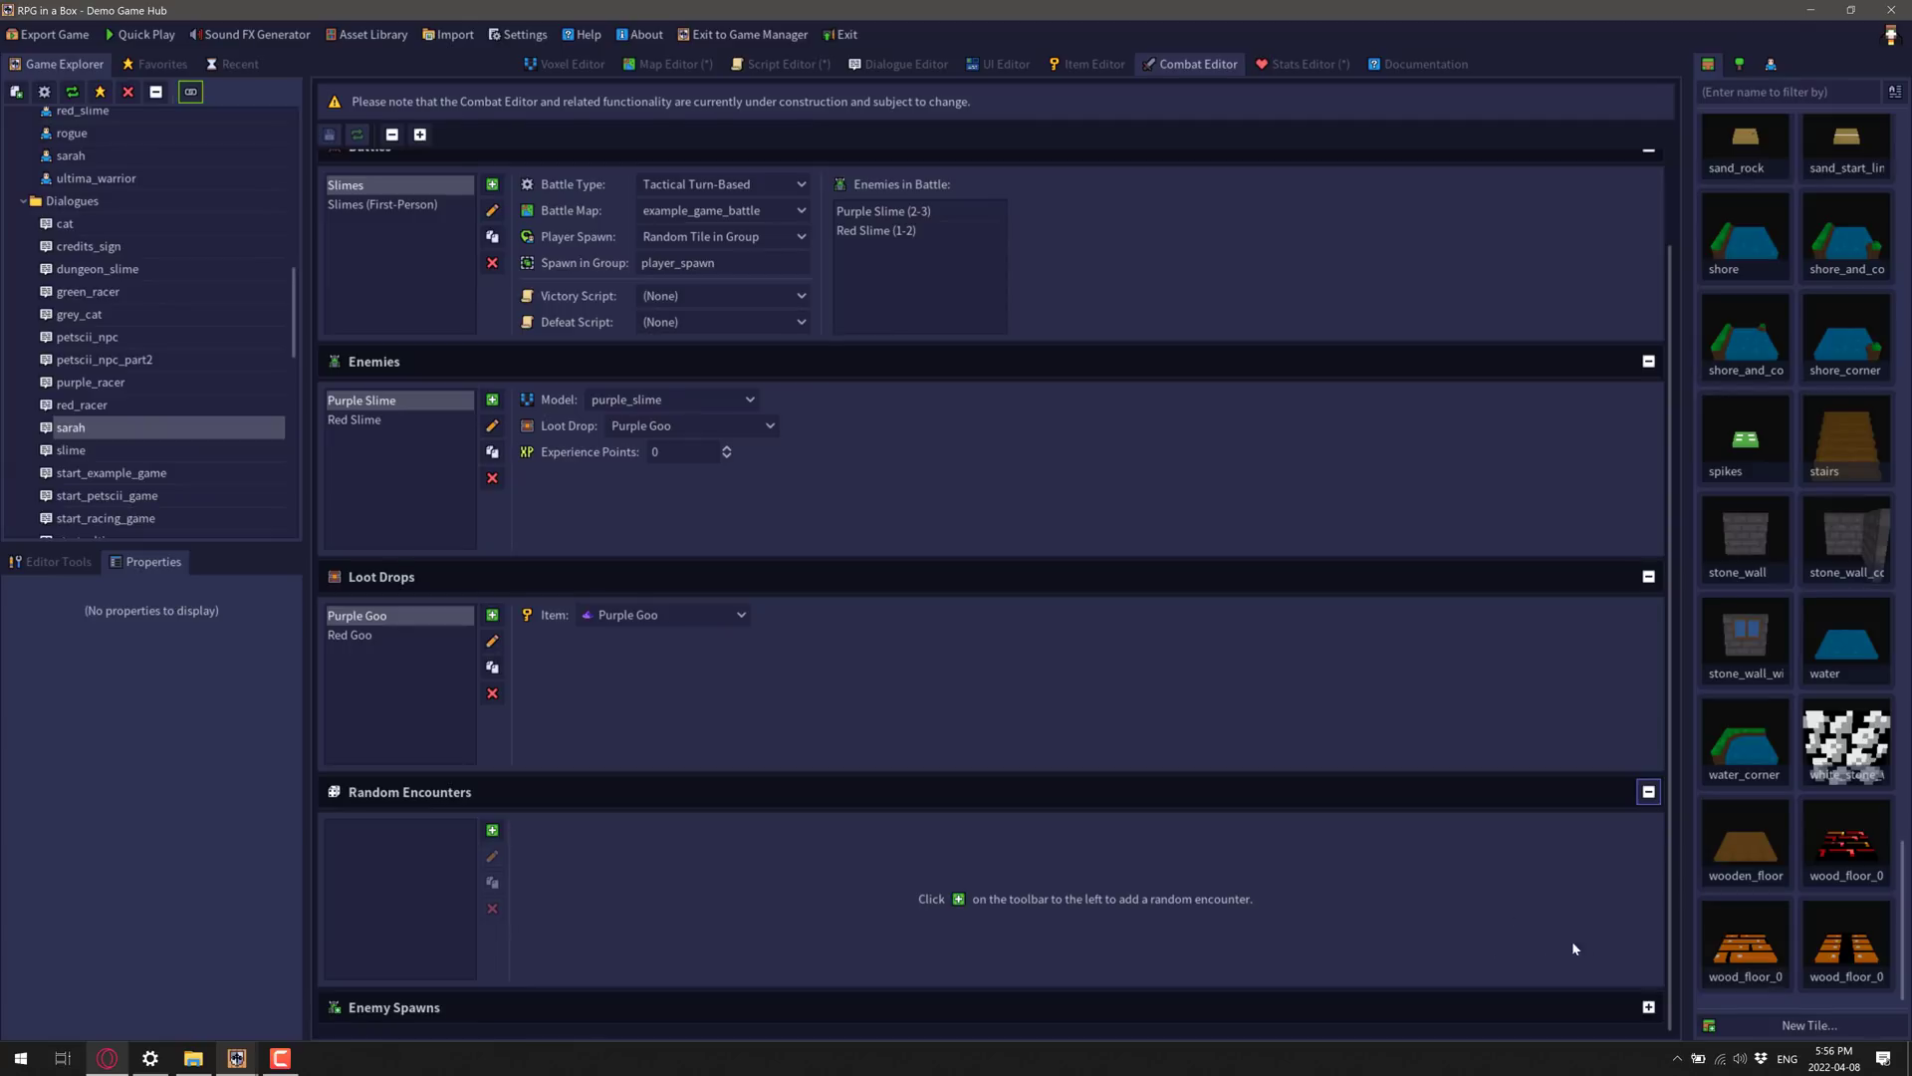
{"action": "scroll", "coordinate": [1145, 582], "scroll_direction": "up", "scroll_amount": 2}
{"action": "scroll", "coordinate": [1456, 894], "scroll_direction": "down", "scroll_amount": 2}
Step: Add an experience level in the Stats Editor and set its Max Health increase to 45
{"action": "left_click", "coordinate": [1310, 64]}
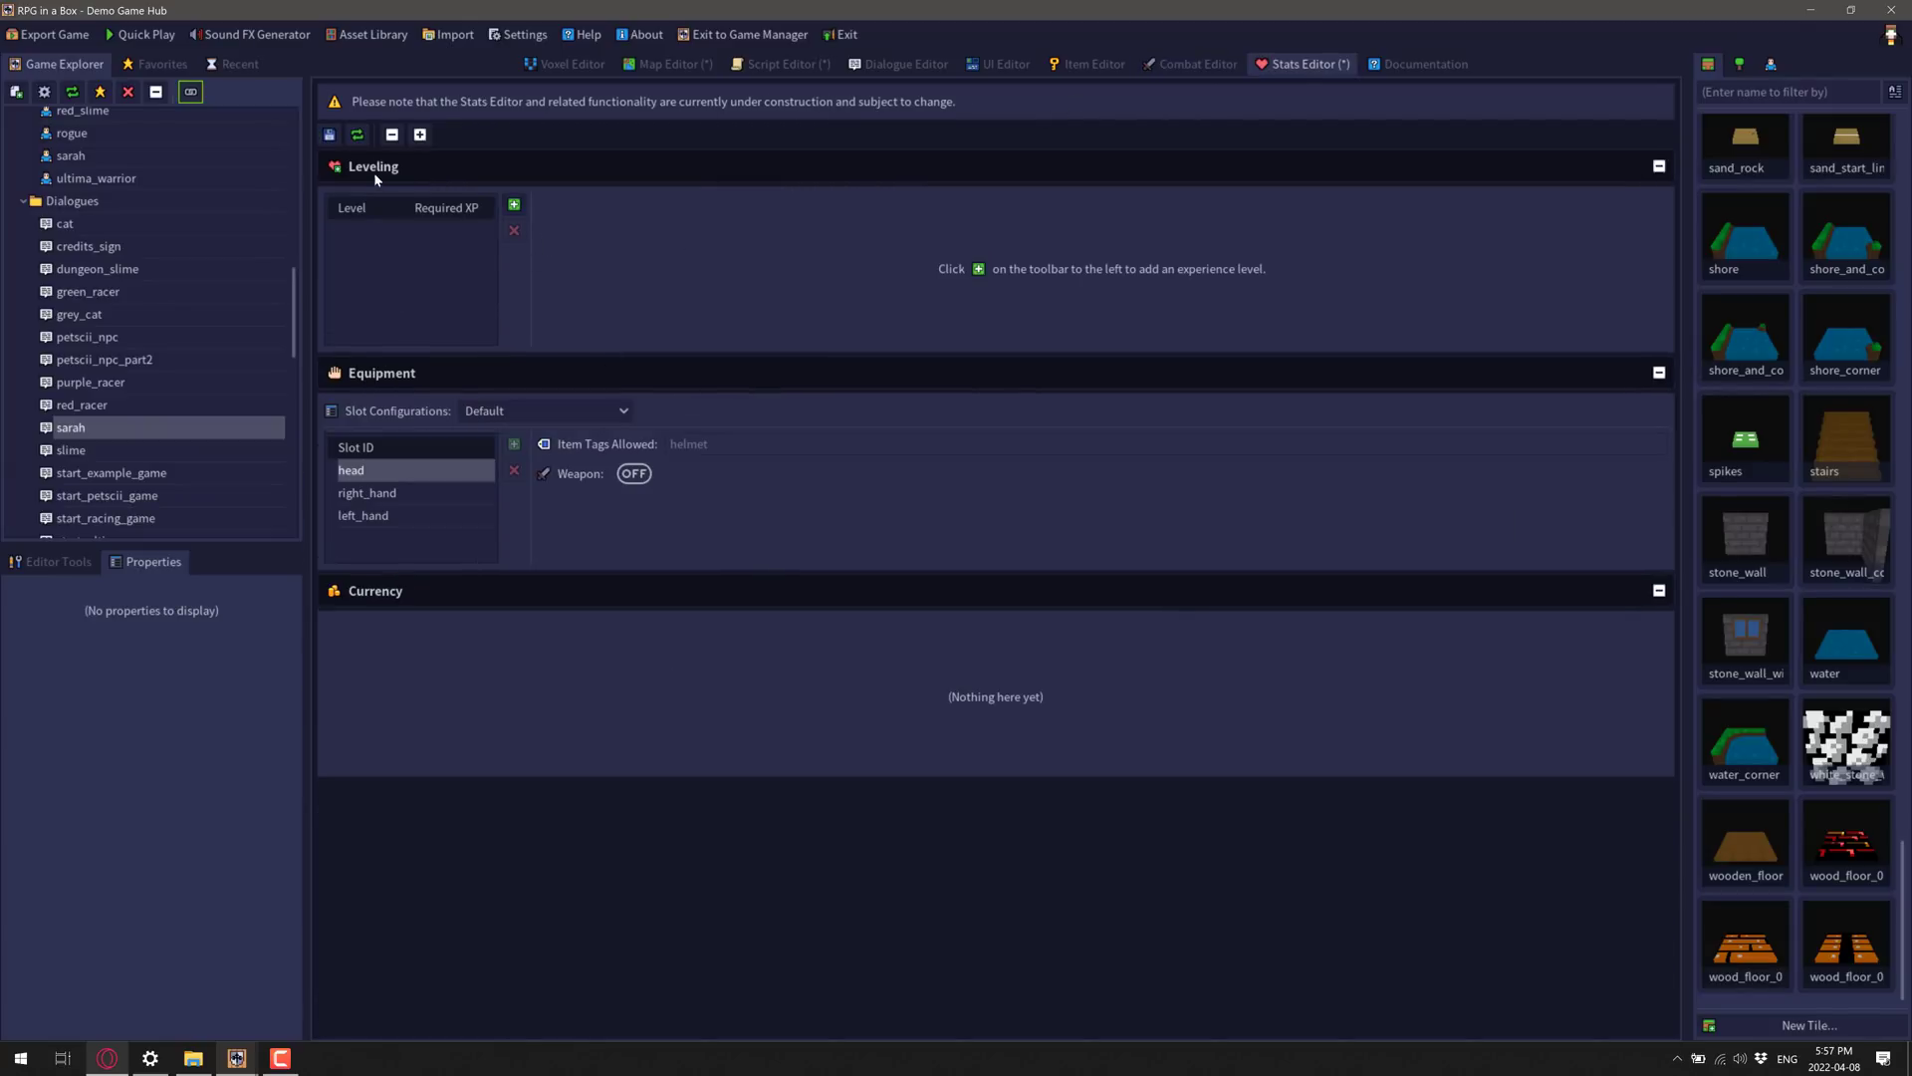
{"action": "left_click", "coordinate": [513, 207]}
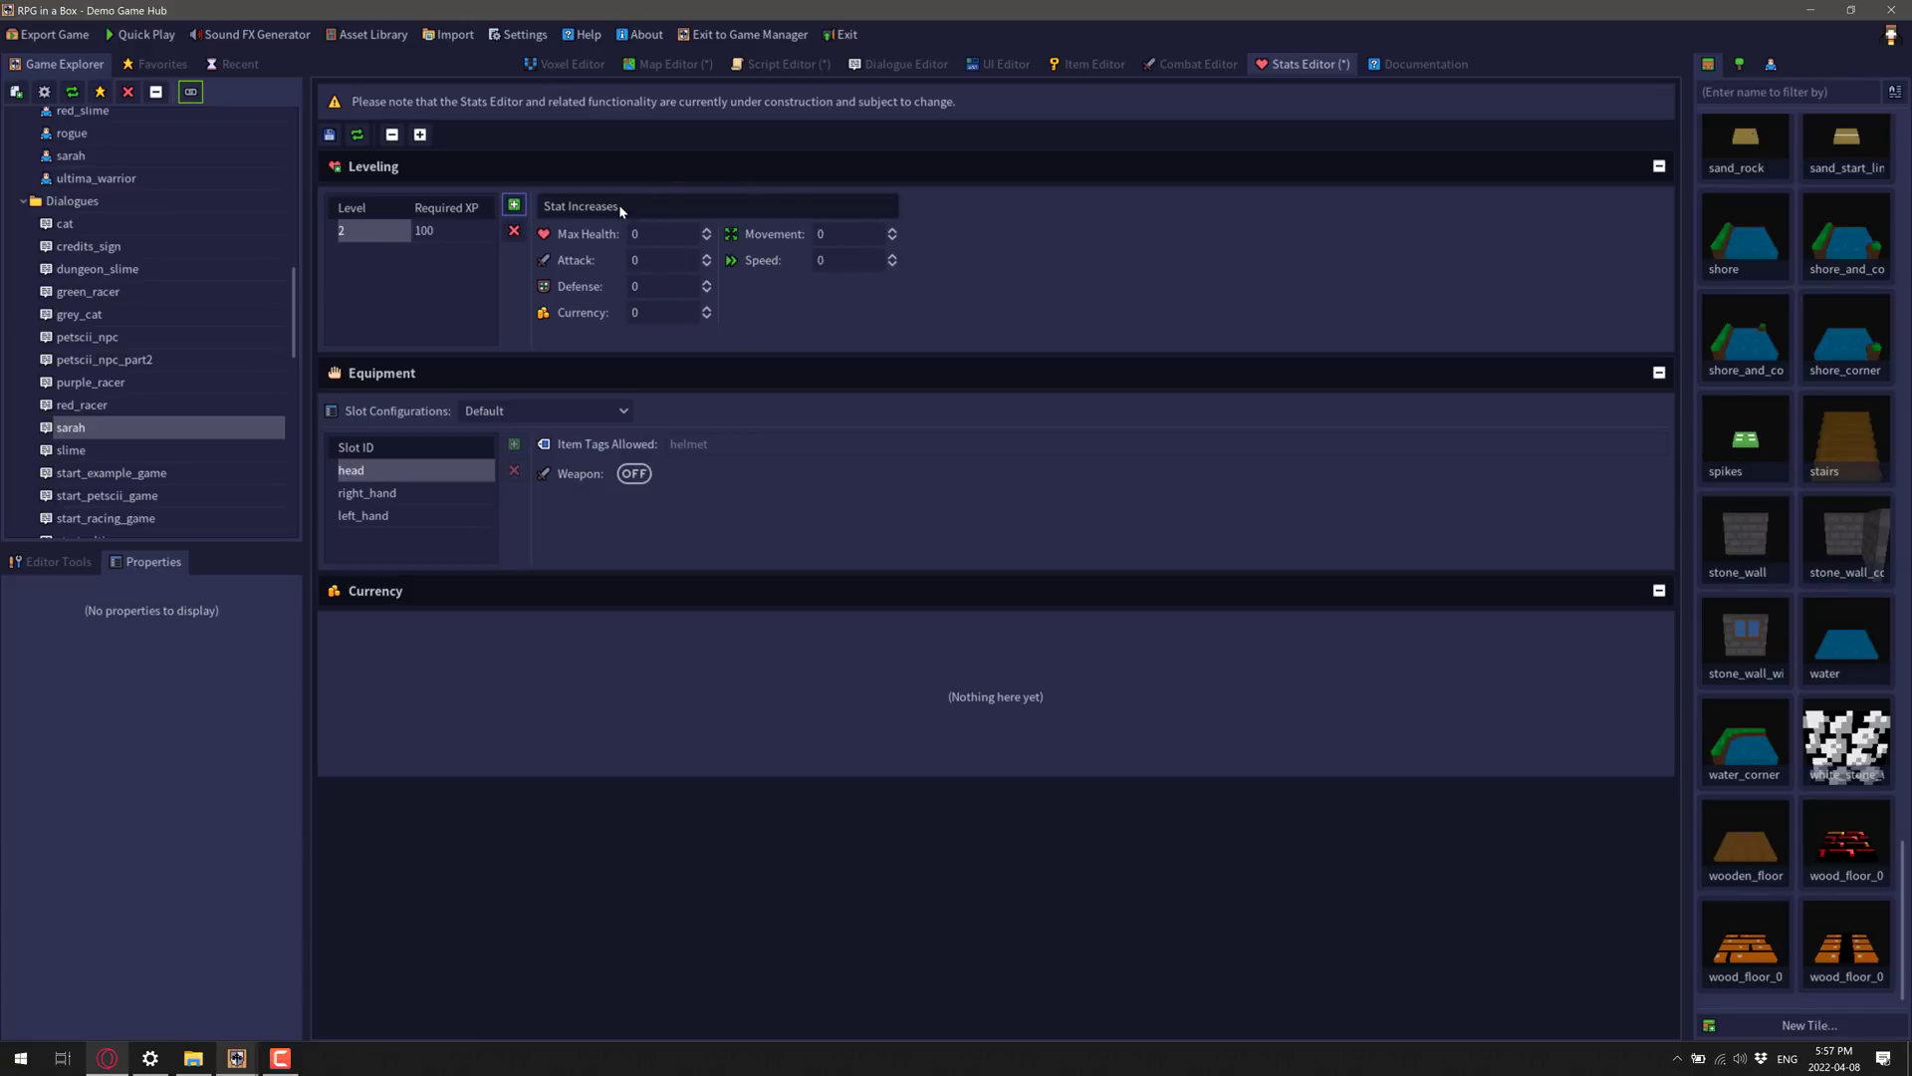
{"action": "left_click", "coordinate": [647, 234]}
{"action": "type", "text": "45"}
{"action": "left_click", "coordinate": [634, 260]}
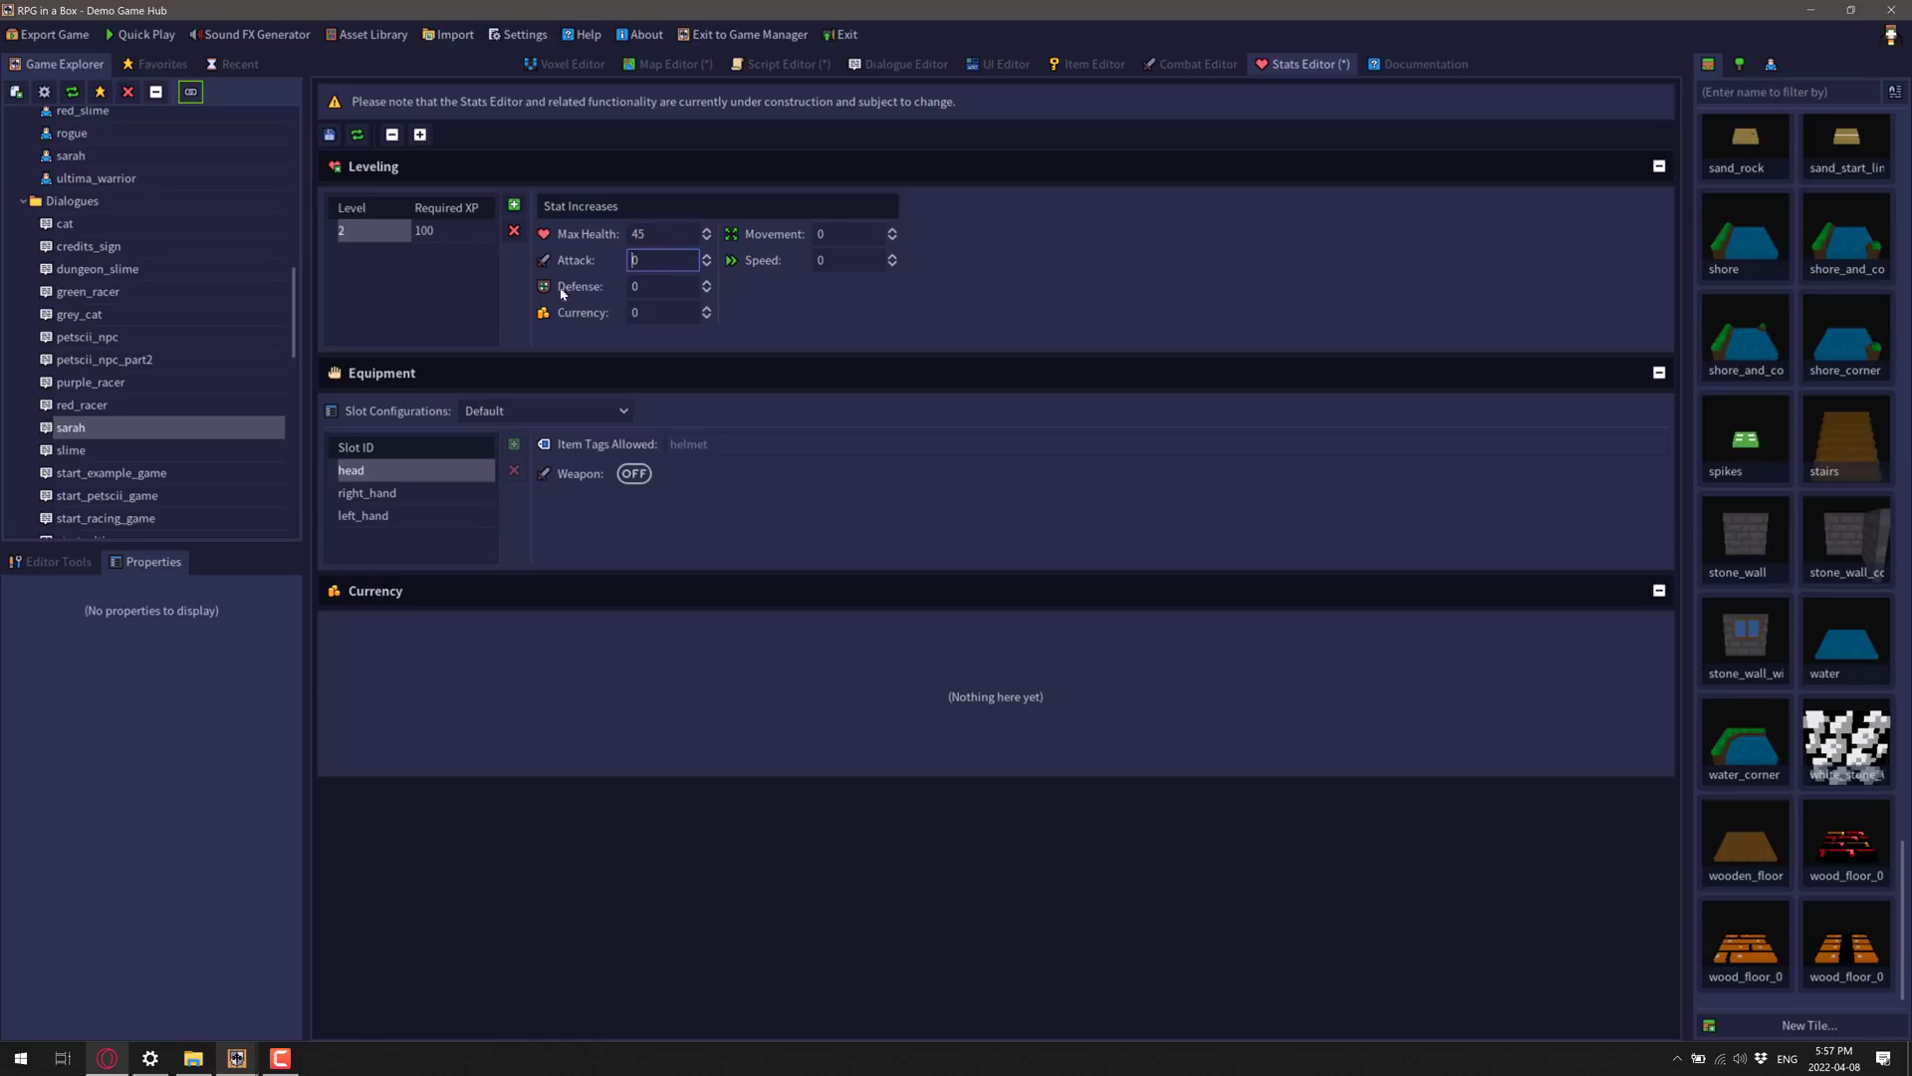
{"action": "double_click", "coordinate": [447, 229]}
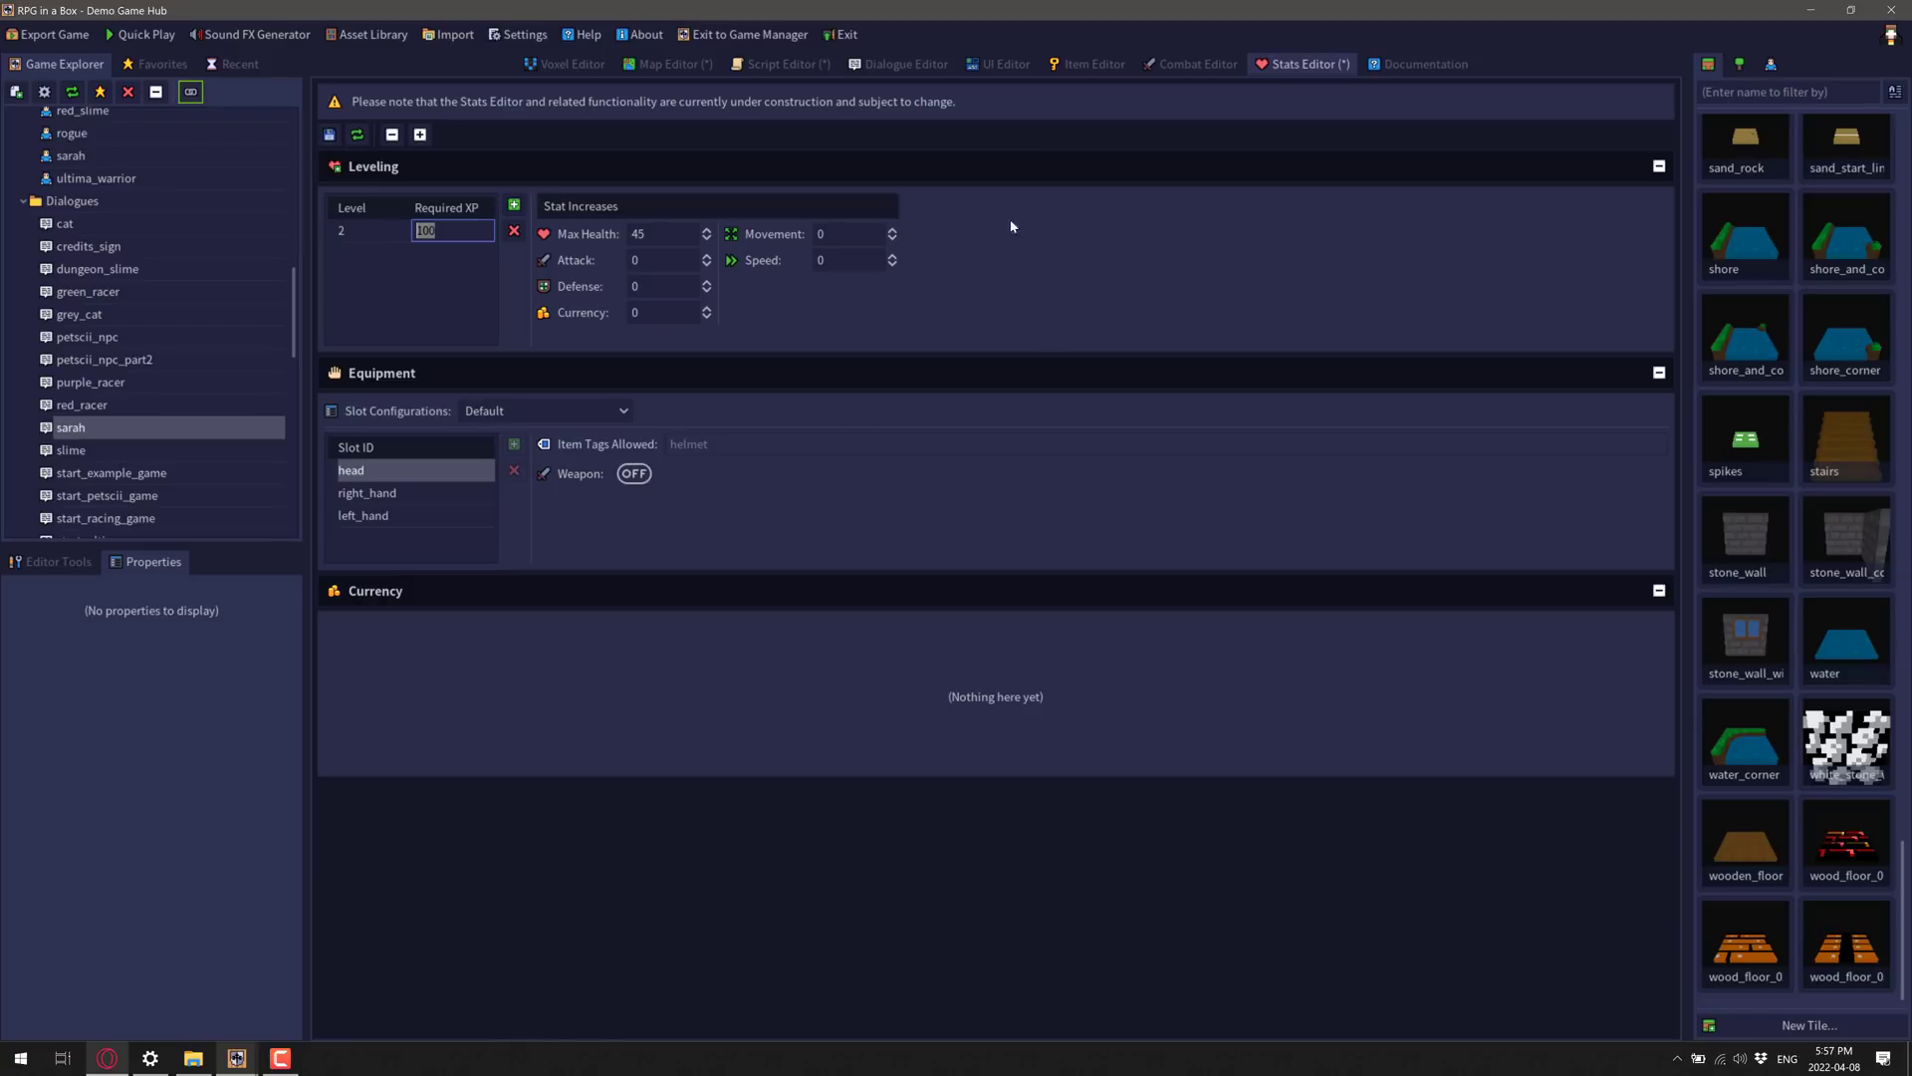
{"action": "left_click", "coordinate": [421, 134]}
Step: Open the built-in documentation to view the tutorials overview
{"action": "left_click", "coordinate": [1416, 66]}
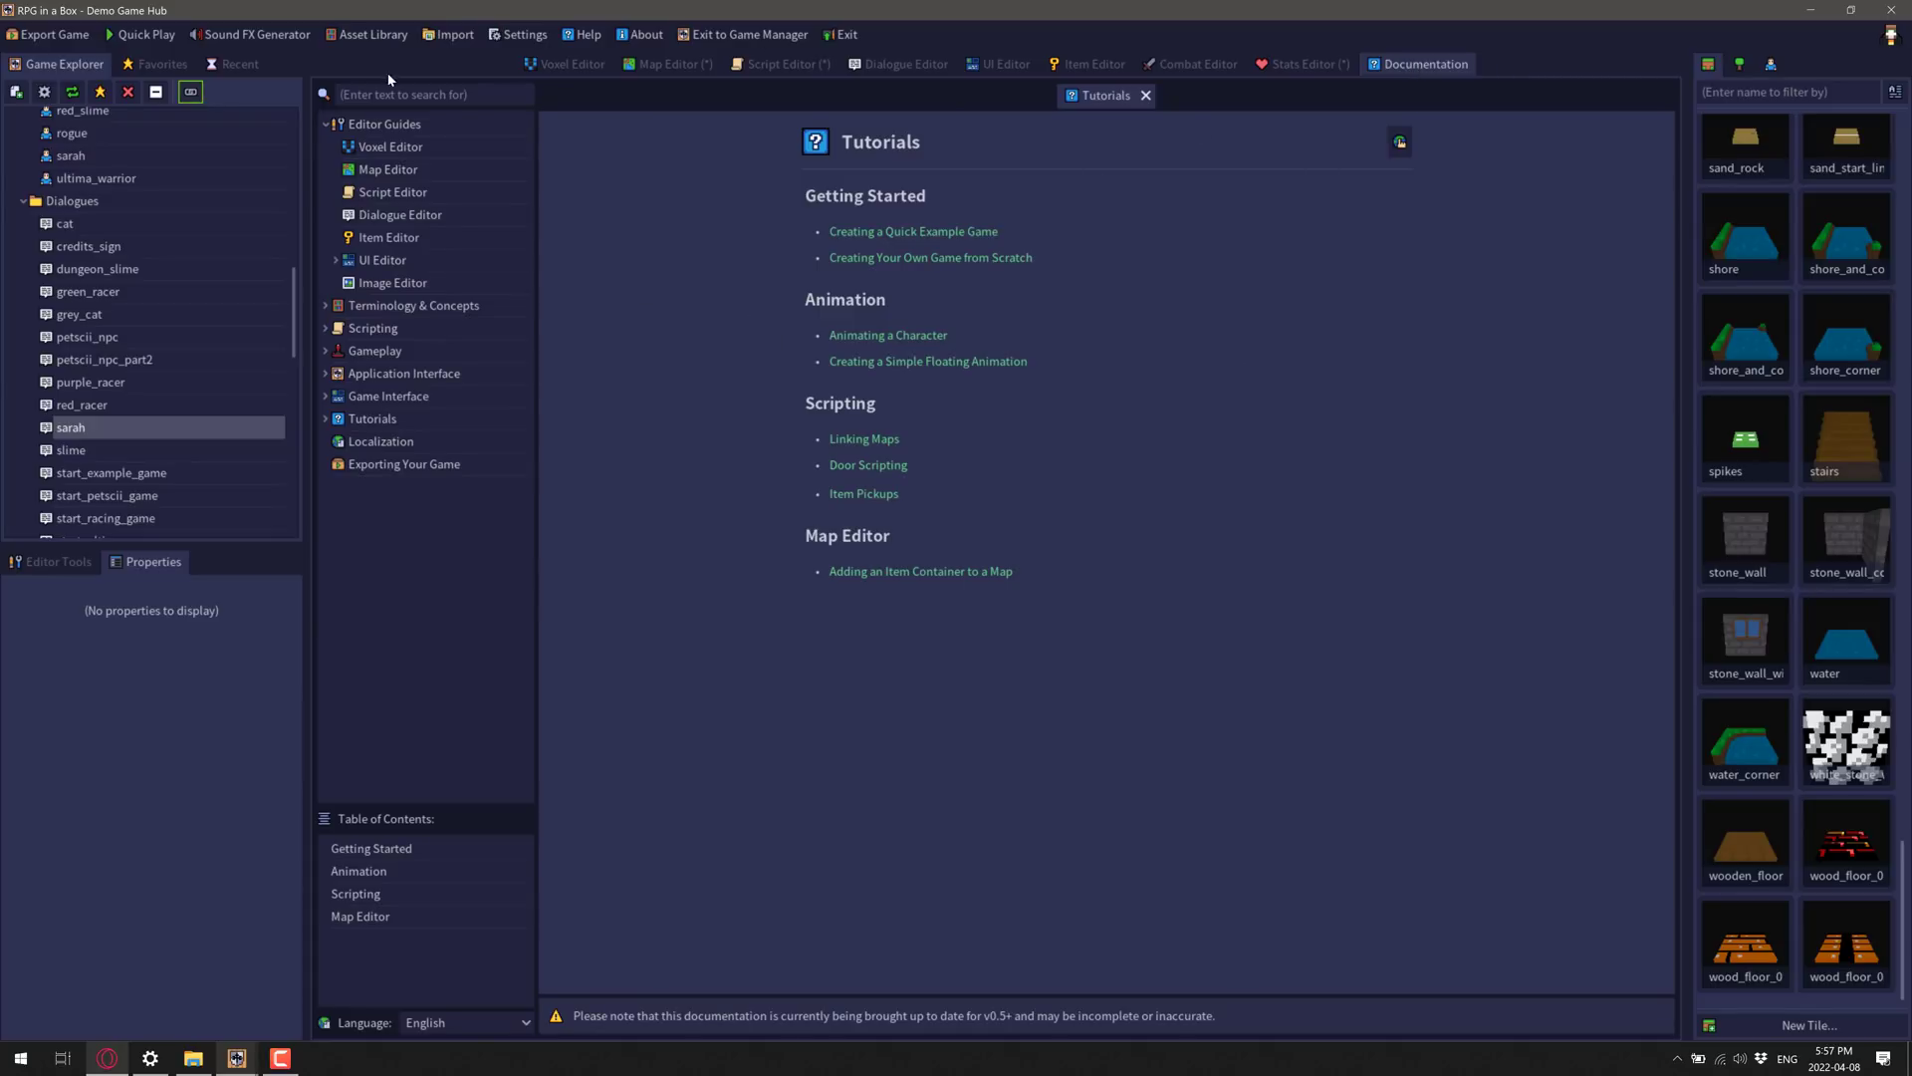
Step: Open the Sound FX Generator and generate four explosion sounds
{"action": "left_click", "coordinate": [278, 38]}
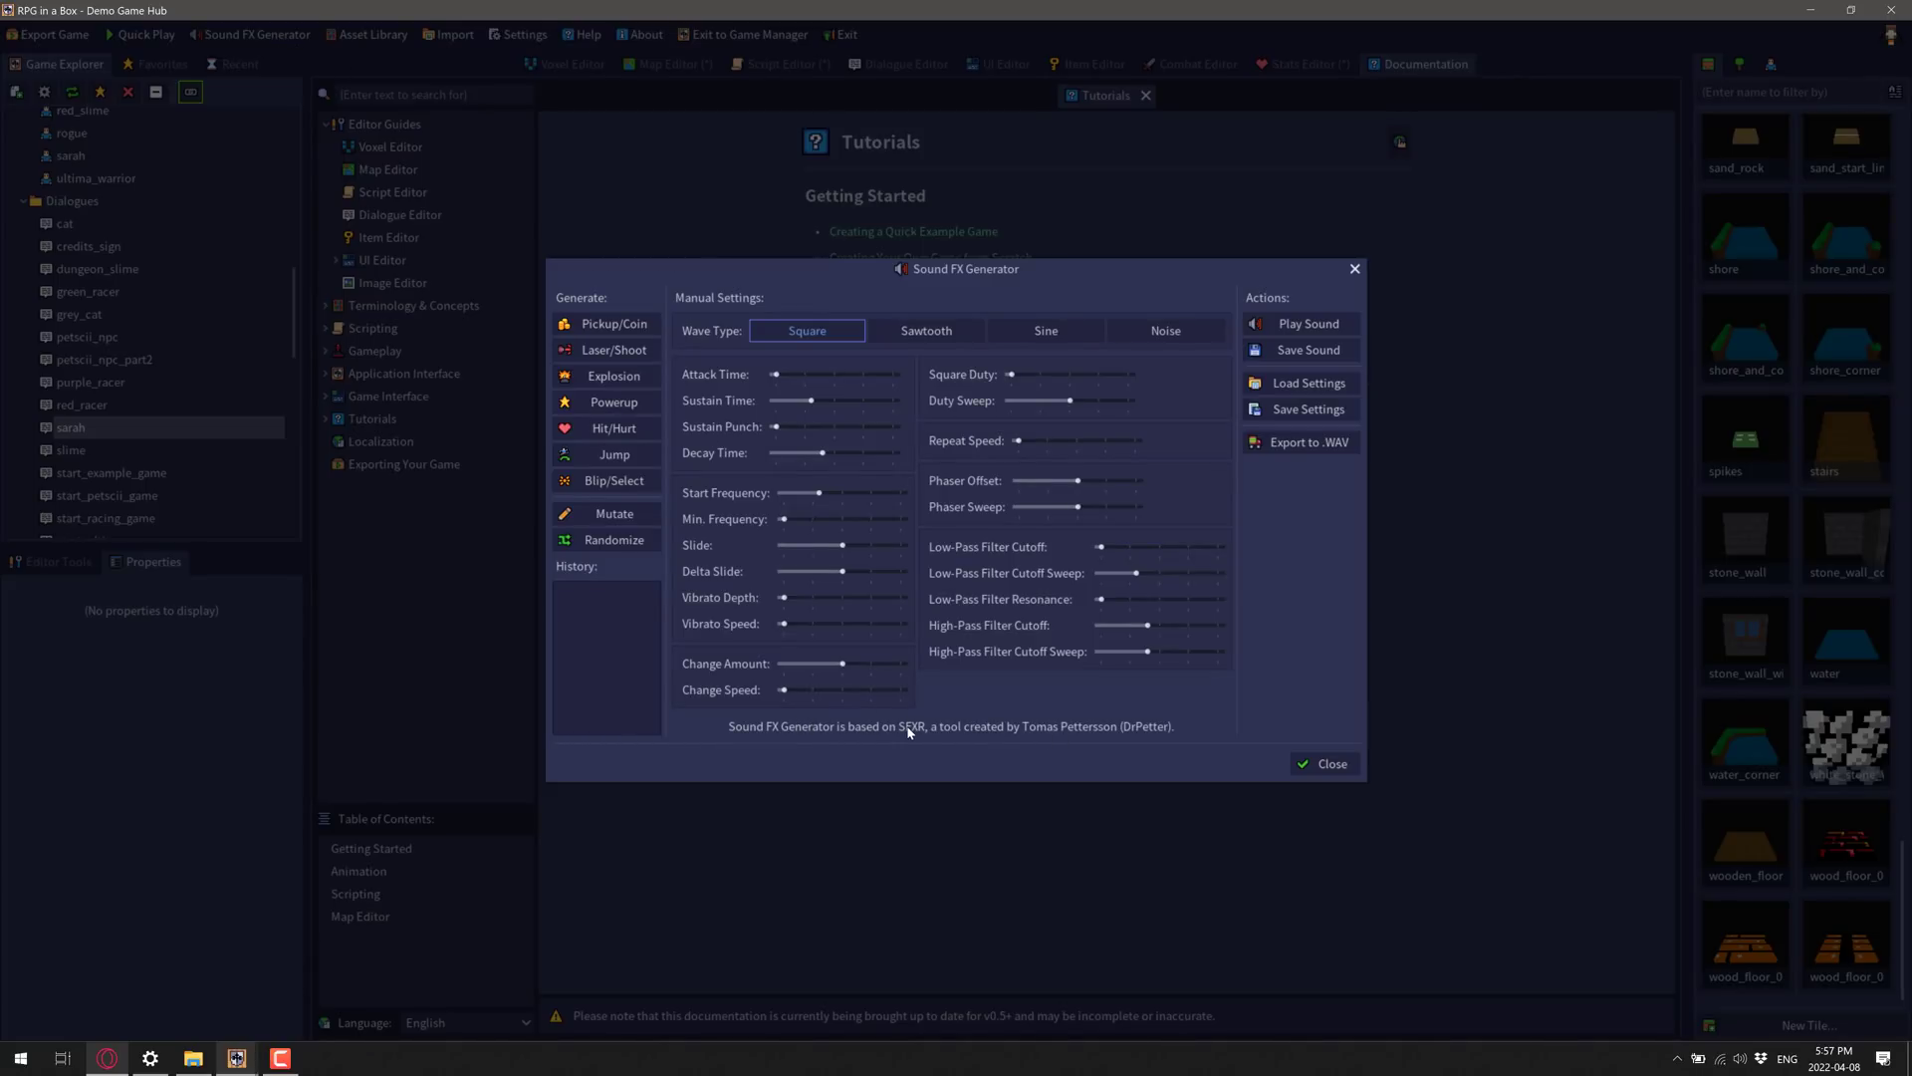
{"action": "left_click", "coordinate": [618, 379]}
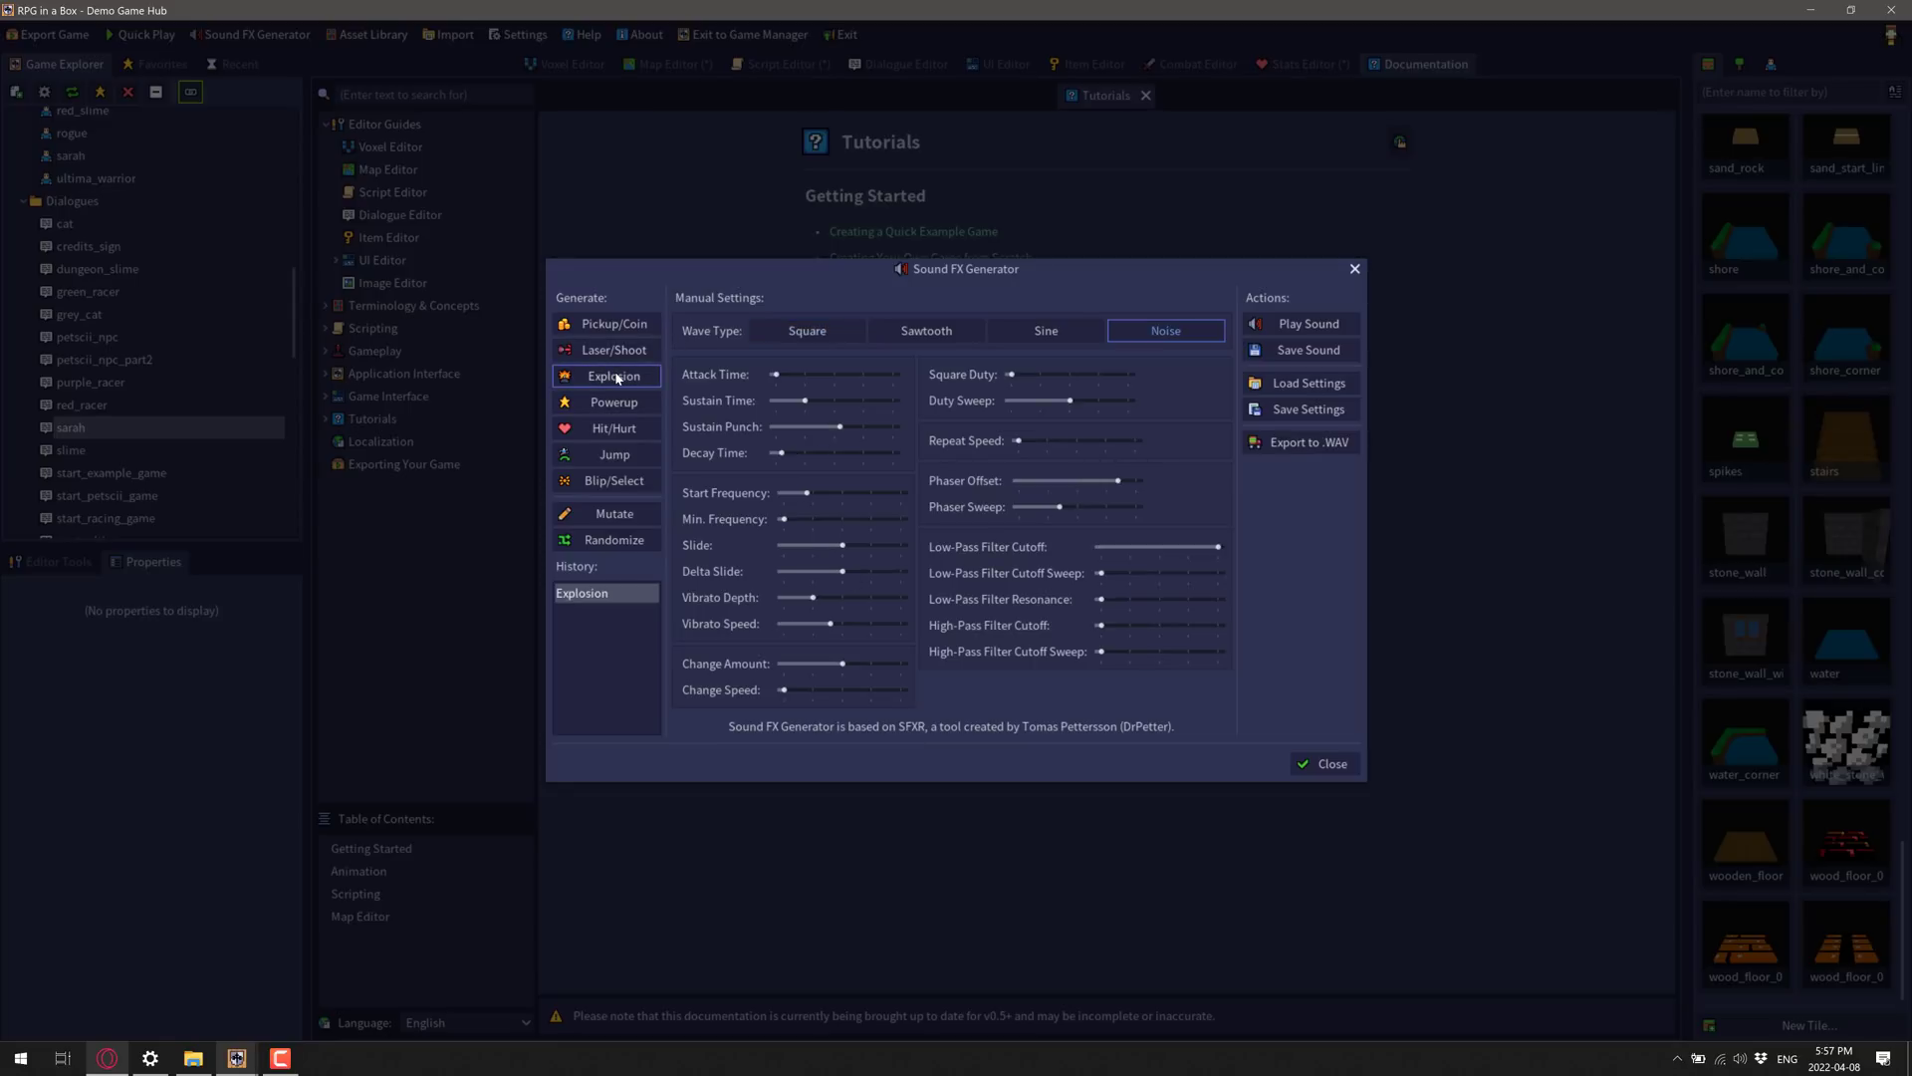
{"action": "left_click", "coordinate": [617, 379]}
{"action": "left_click", "coordinate": [618, 378]}
{"action": "left_click", "coordinate": [618, 379]}
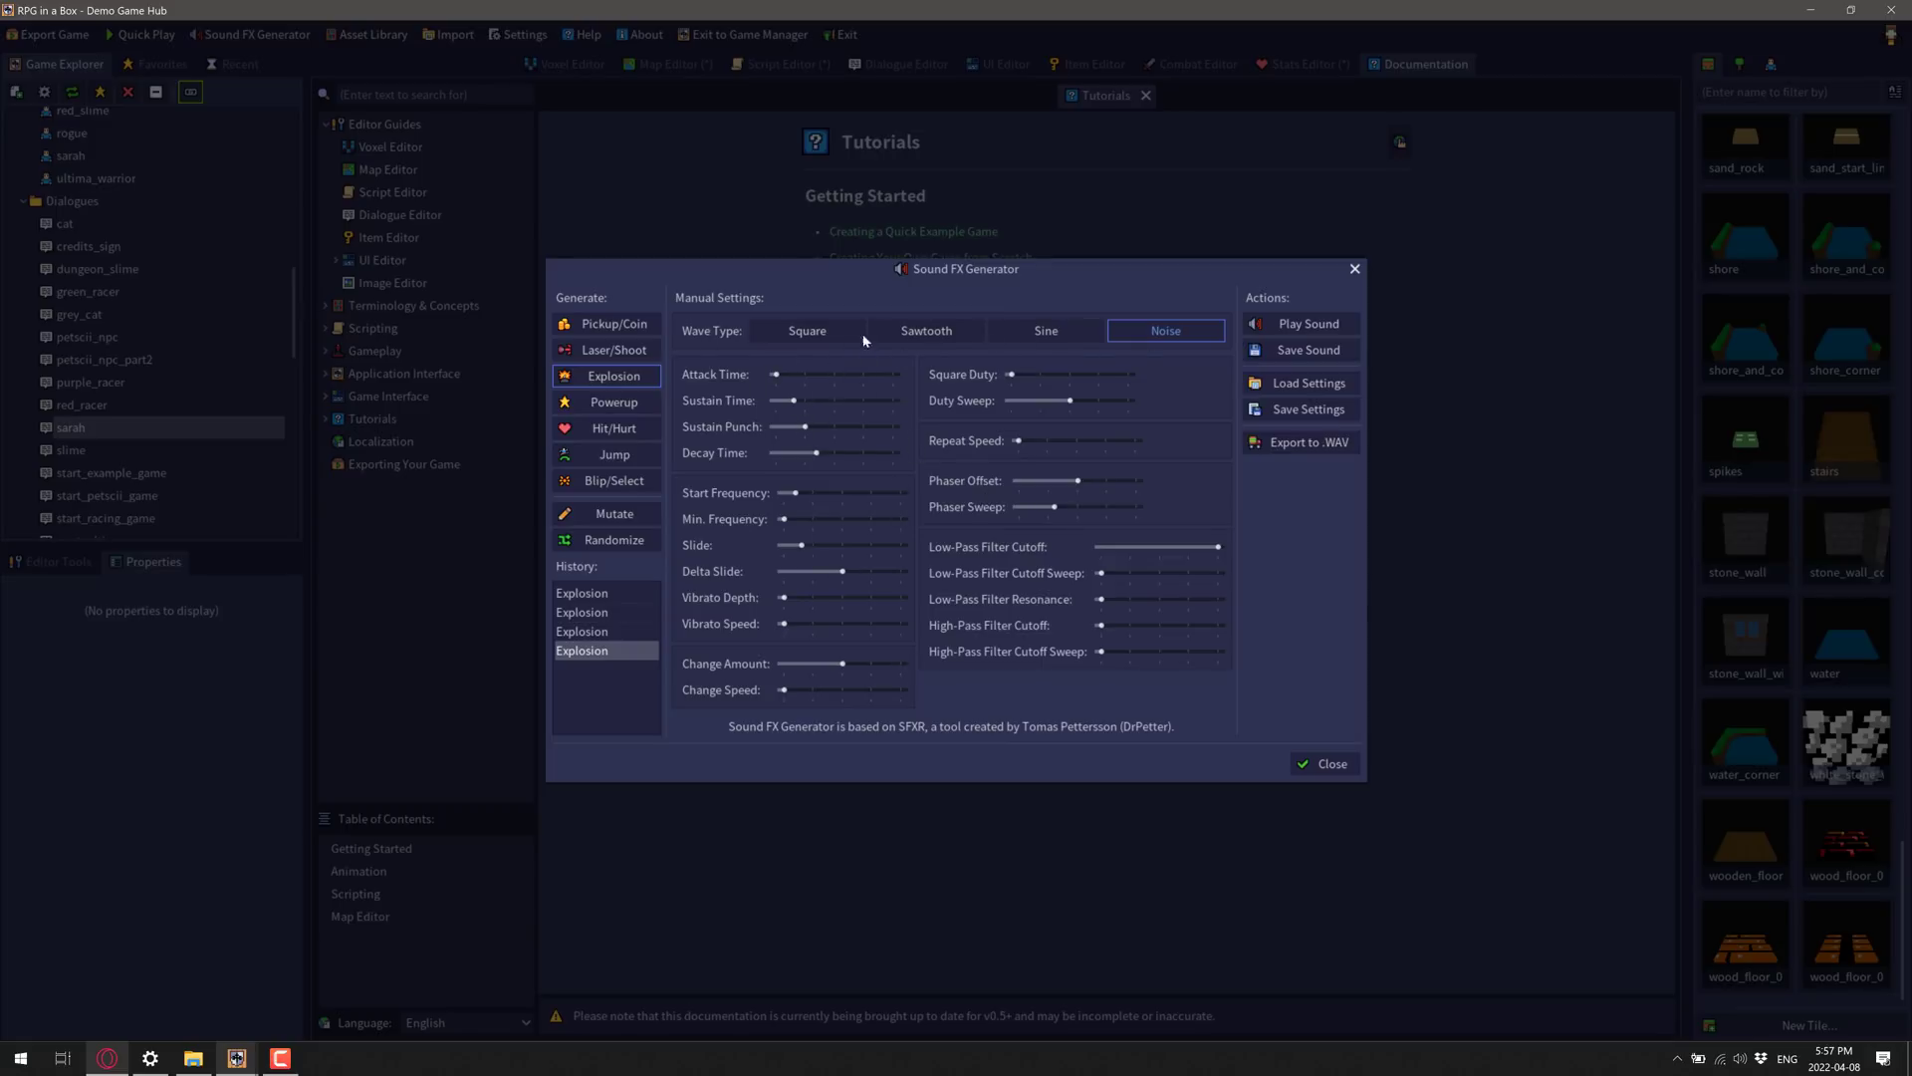
Step: Increase the Duty Sweep and Repeat Speed of the latest explosion sound and play it
{"action": "left_click_drag", "start_coordinate": [1071, 400], "coordinate": [1110, 400]}
{"action": "left_click", "coordinate": [1262, 325]}
{"action": "left_click", "coordinate": [1088, 440]}
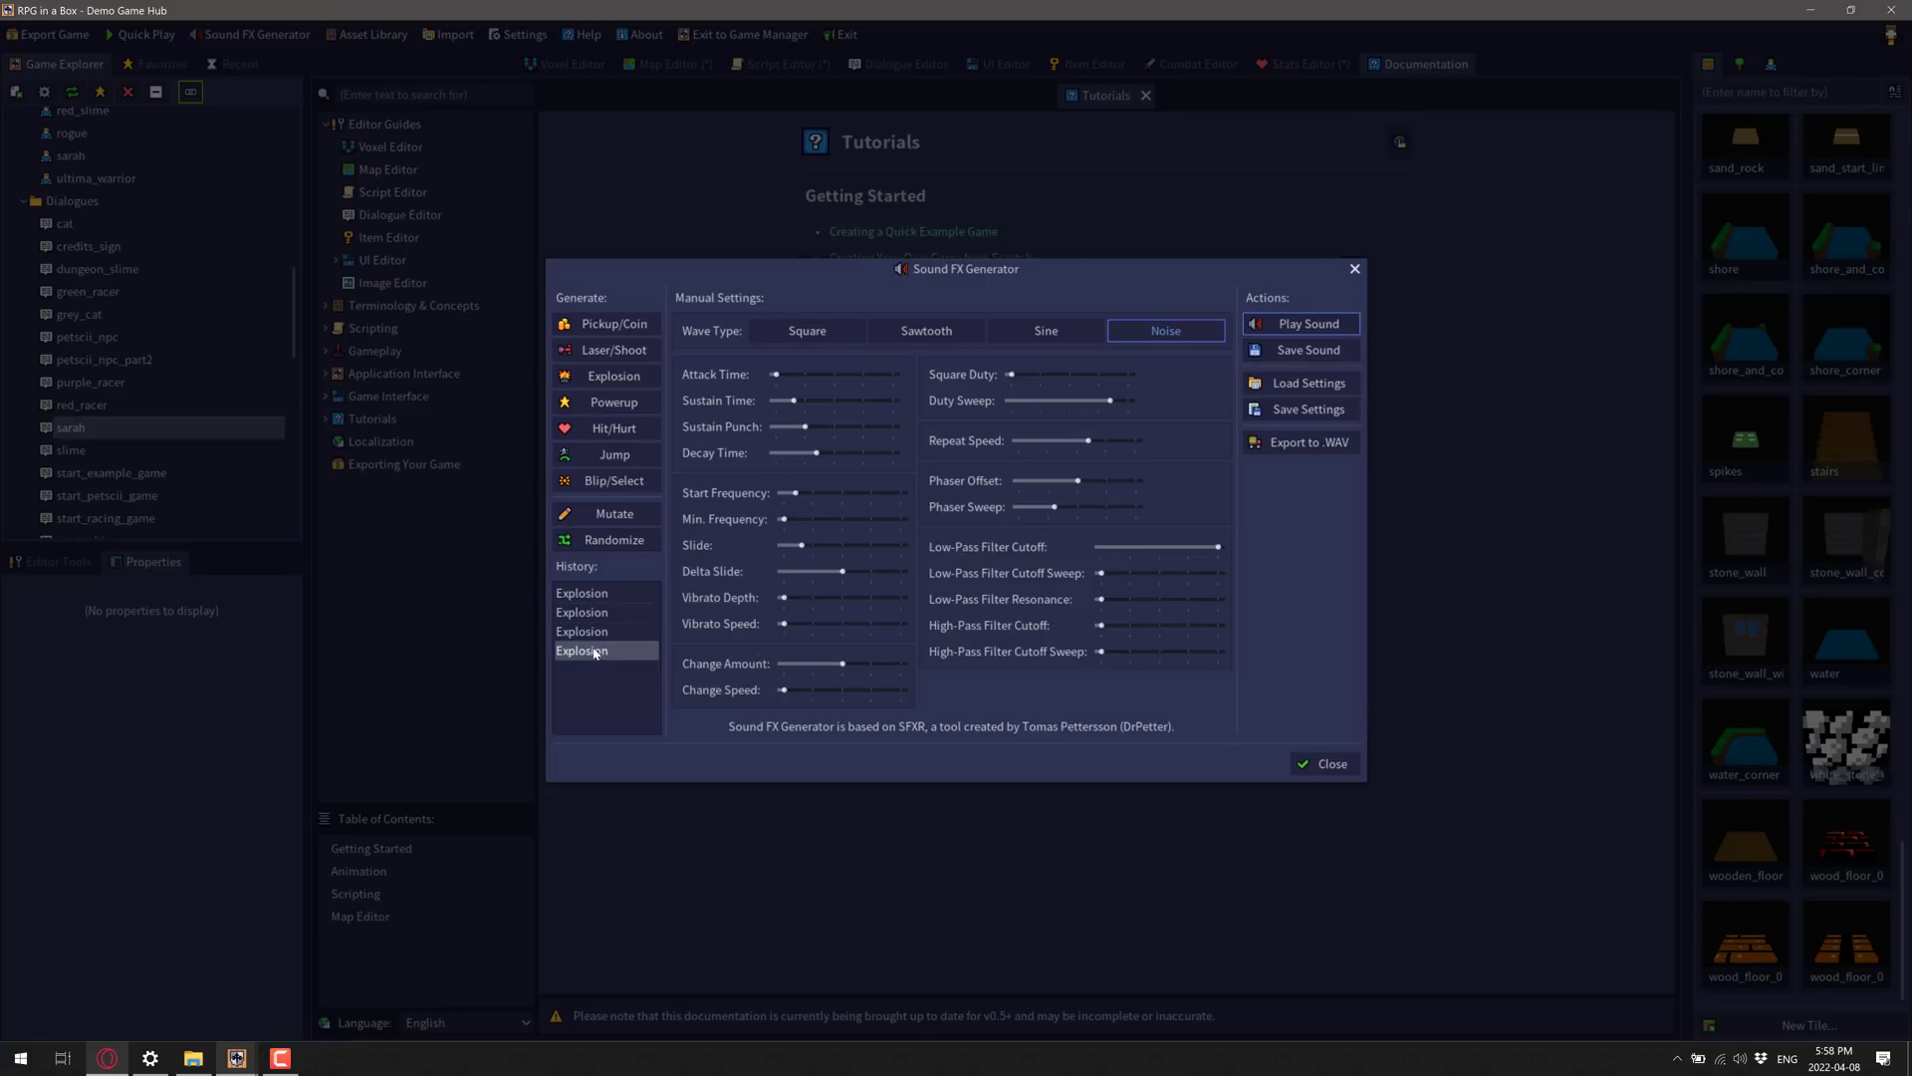
Step: Mutate the explosion sound five times and restore the last original explosion from the history, closing the Sound FX Generator
{"action": "left_click", "coordinate": [615, 515]}
{"action": "left_click", "coordinate": [614, 515]}
{"action": "left_click", "coordinate": [614, 514]}
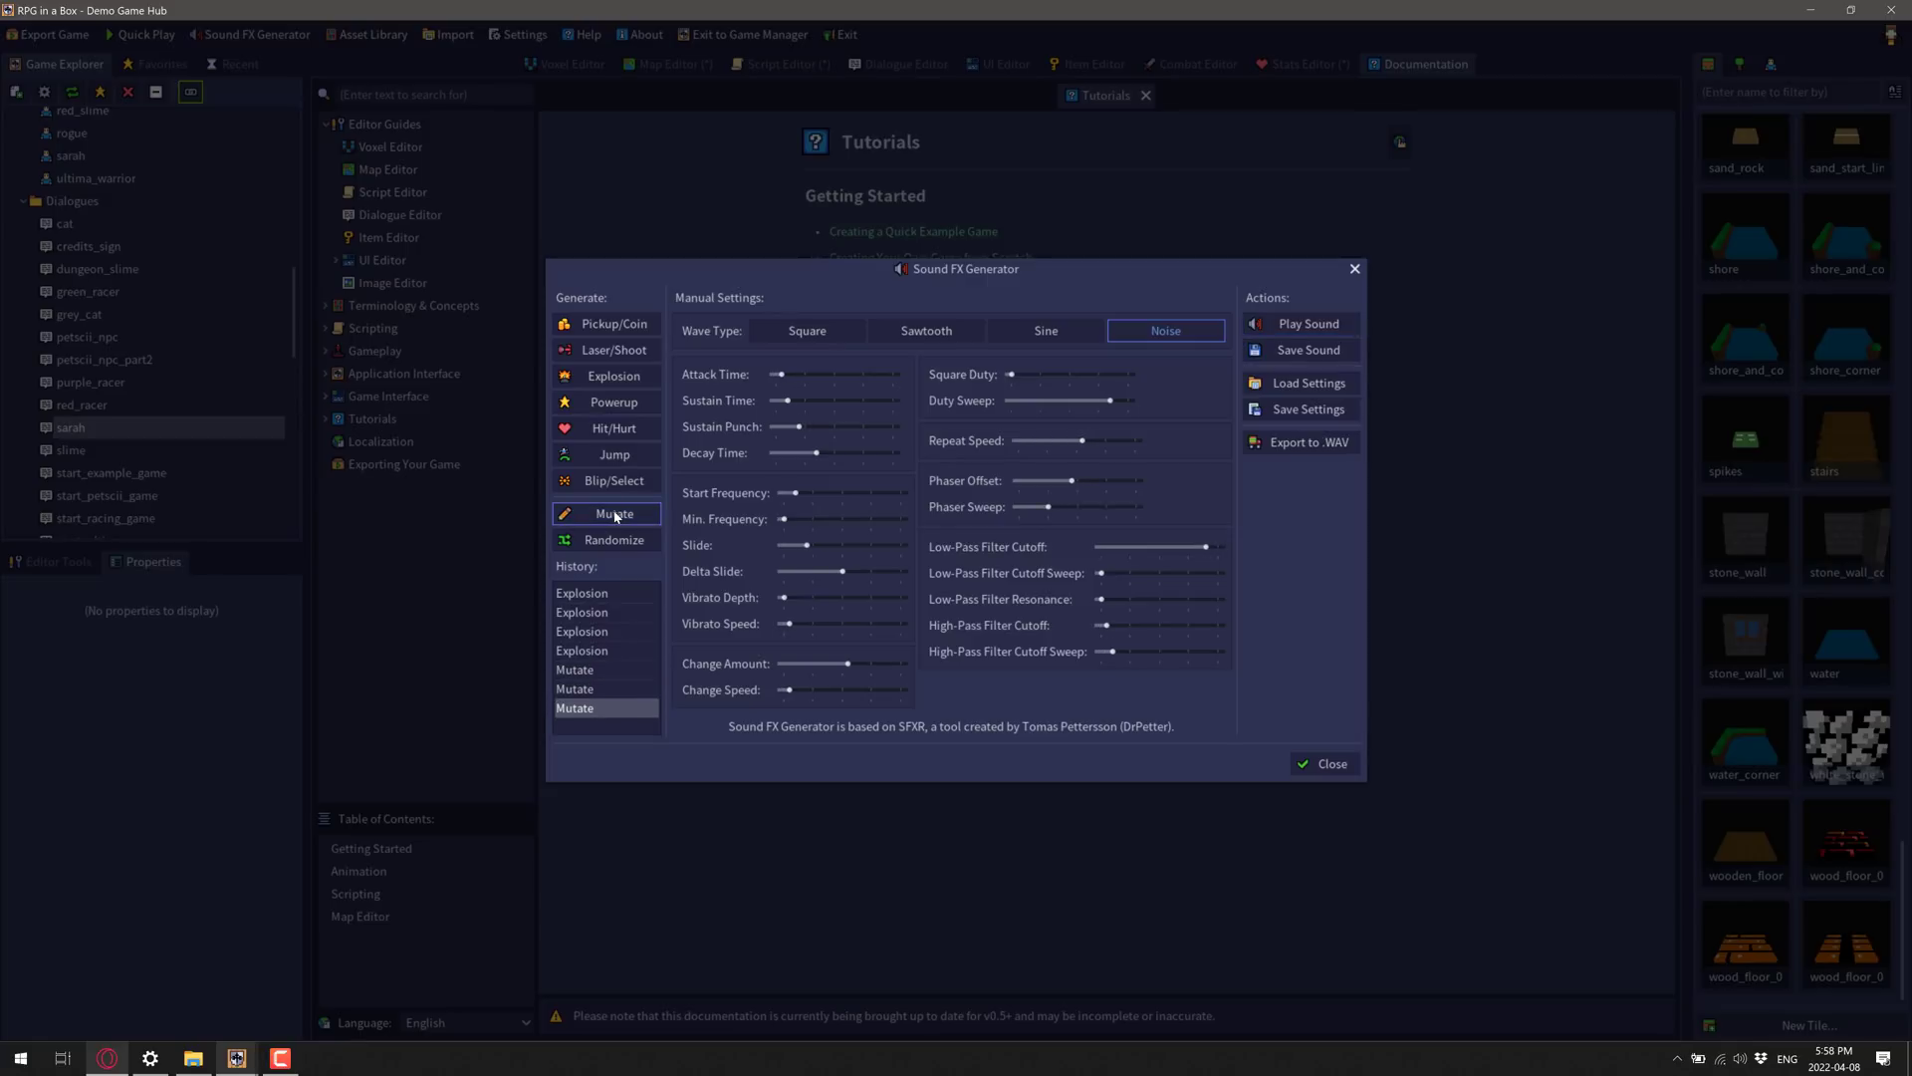
{"action": "left_click", "coordinate": [615, 515]}
{"action": "left_click", "coordinate": [614, 515]}
{"action": "left_click", "coordinate": [585, 625]}
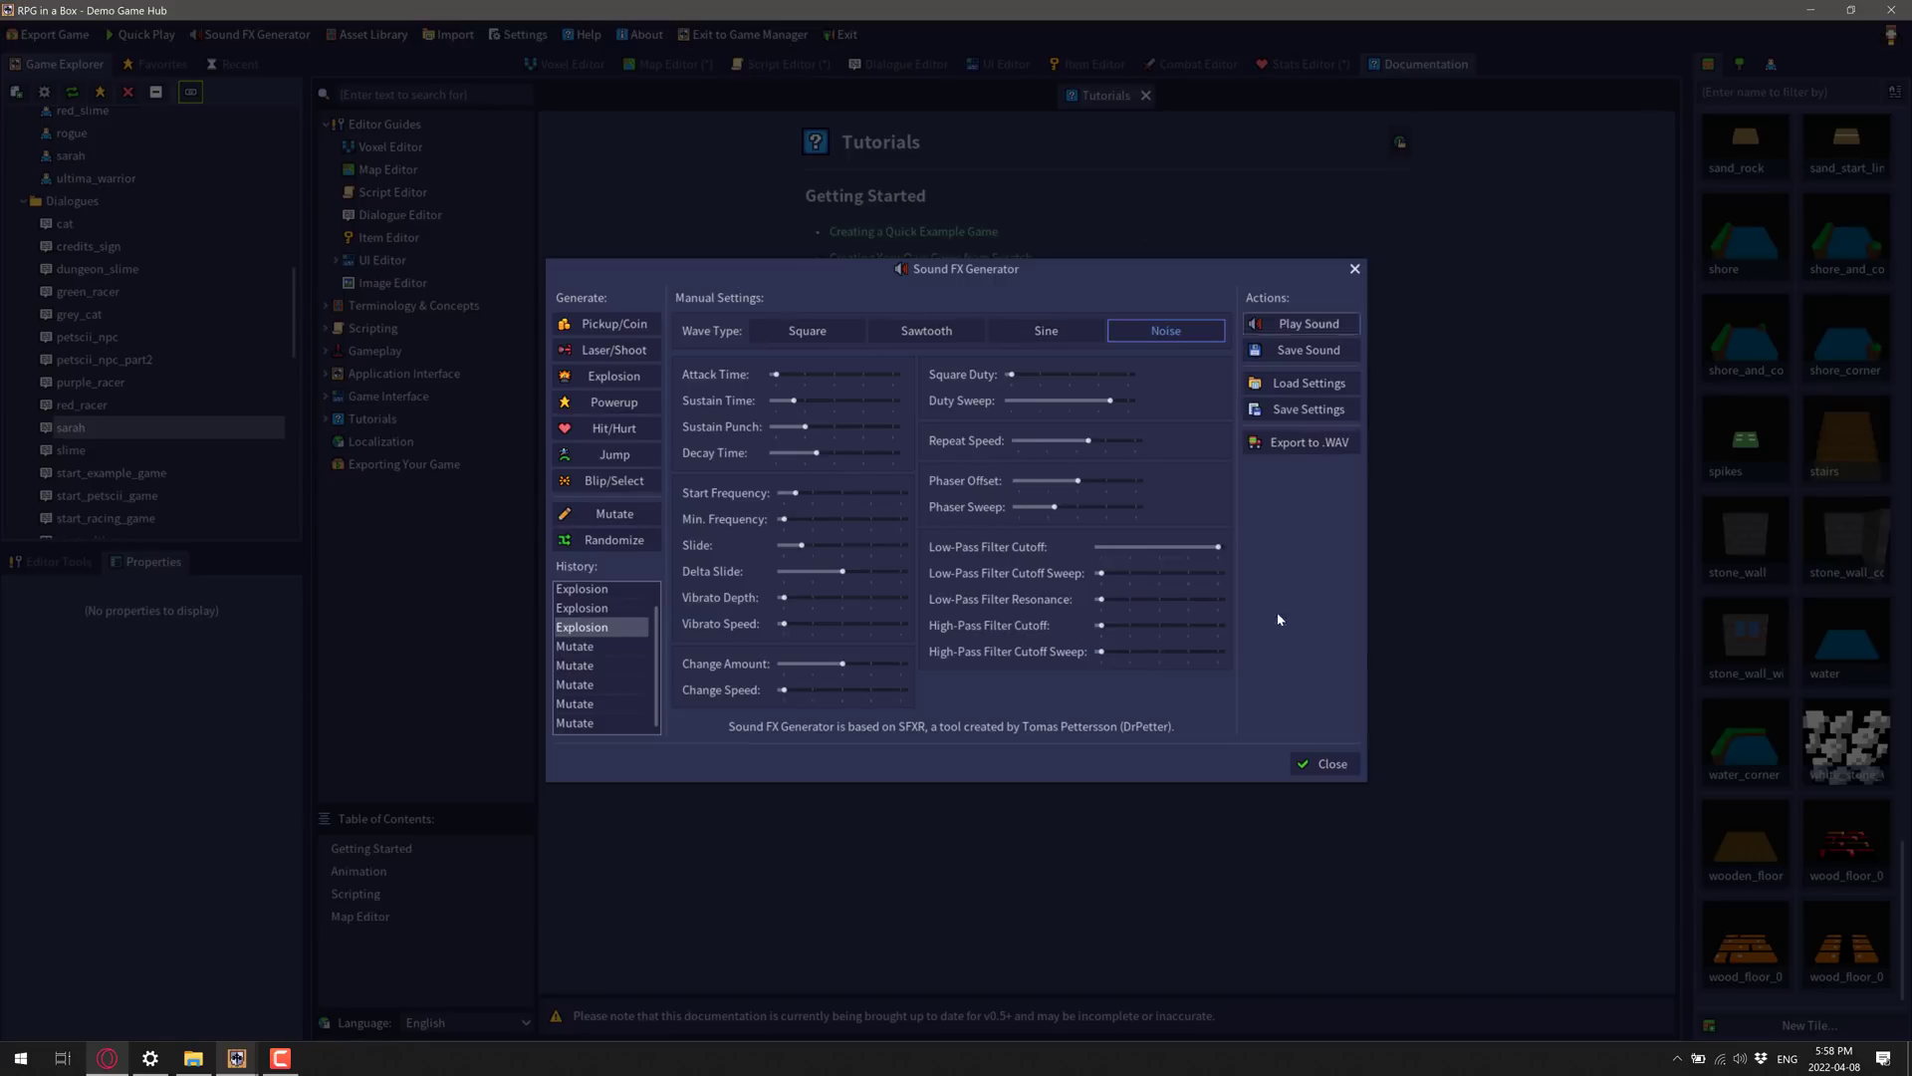
{"action": "left_click", "coordinate": [1355, 270]}
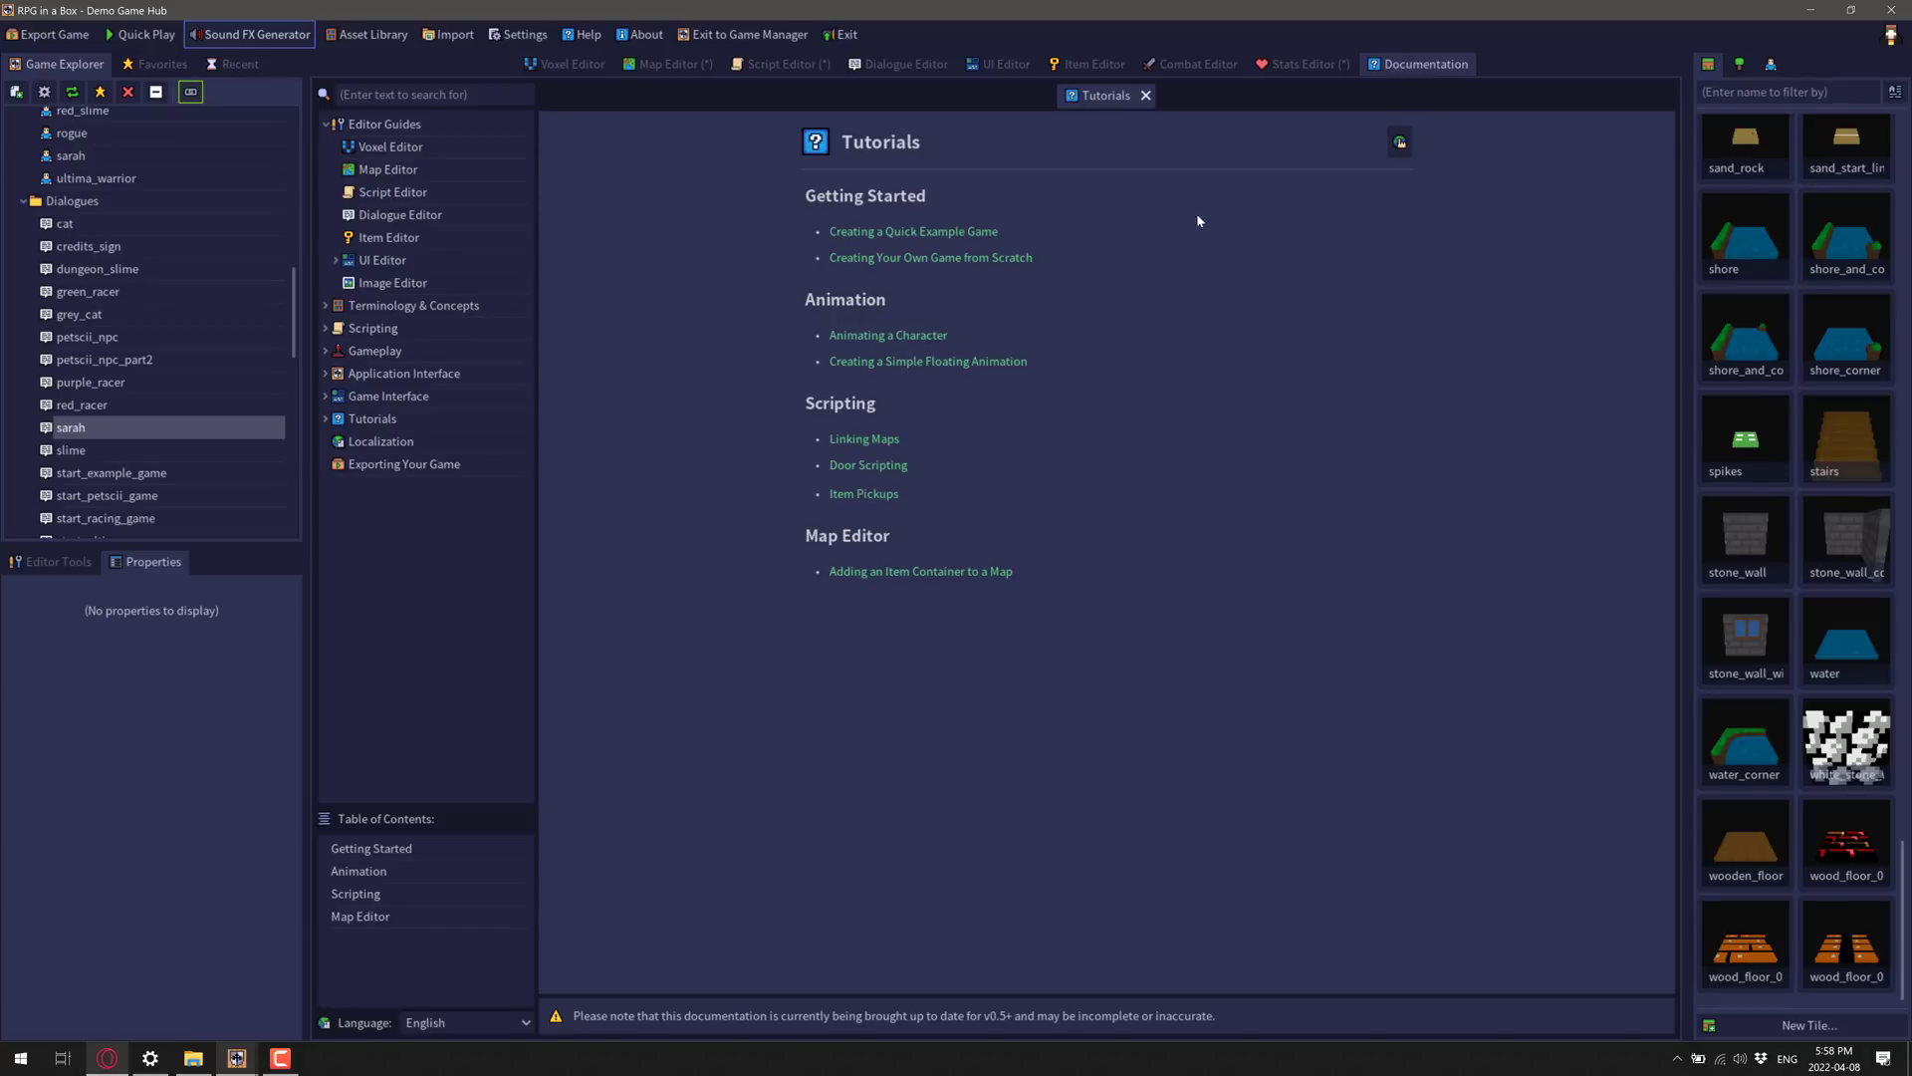
Step: Revisit the Voxel Editor and the overworld map, looking at the option for saving a camera position without saving one
{"action": "left_click", "coordinate": [564, 64]}
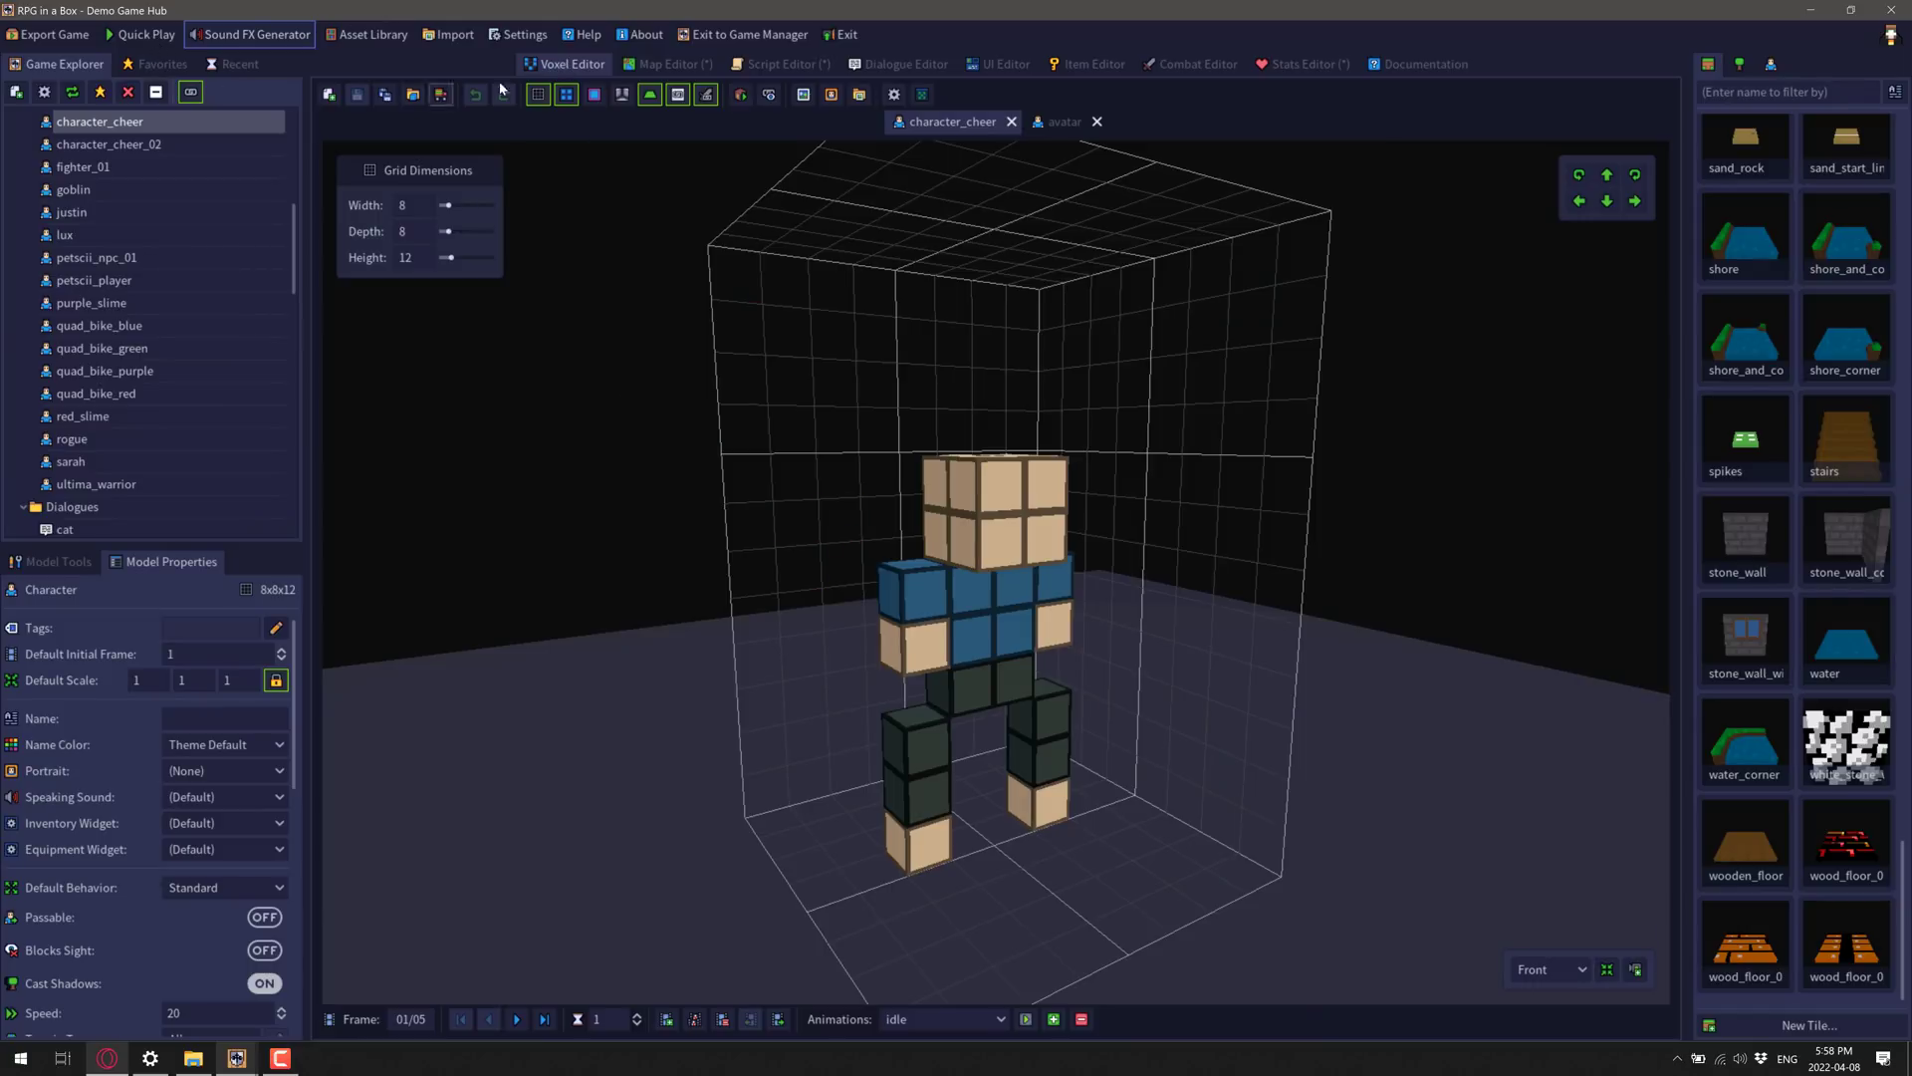
{"action": "left_click", "coordinate": [670, 64]}
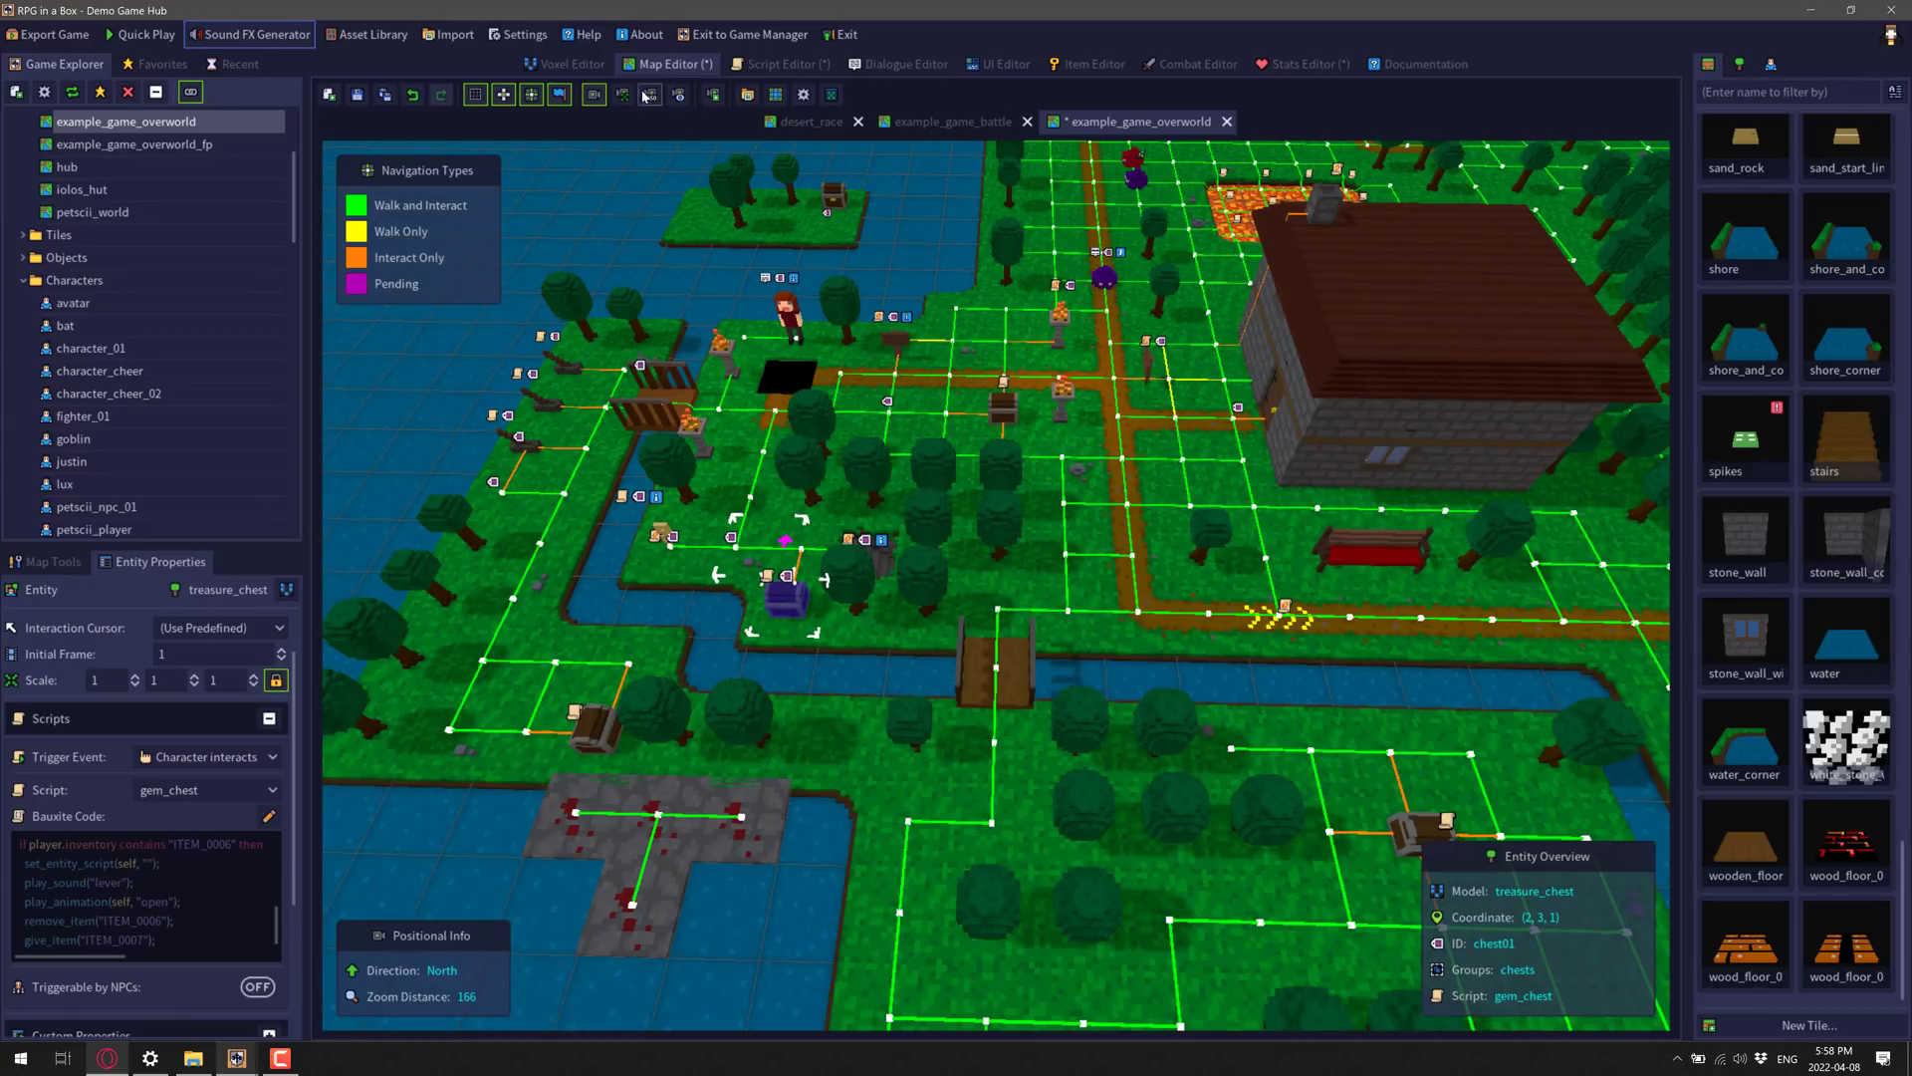
{"action": "left_click", "coordinate": [715, 95]}
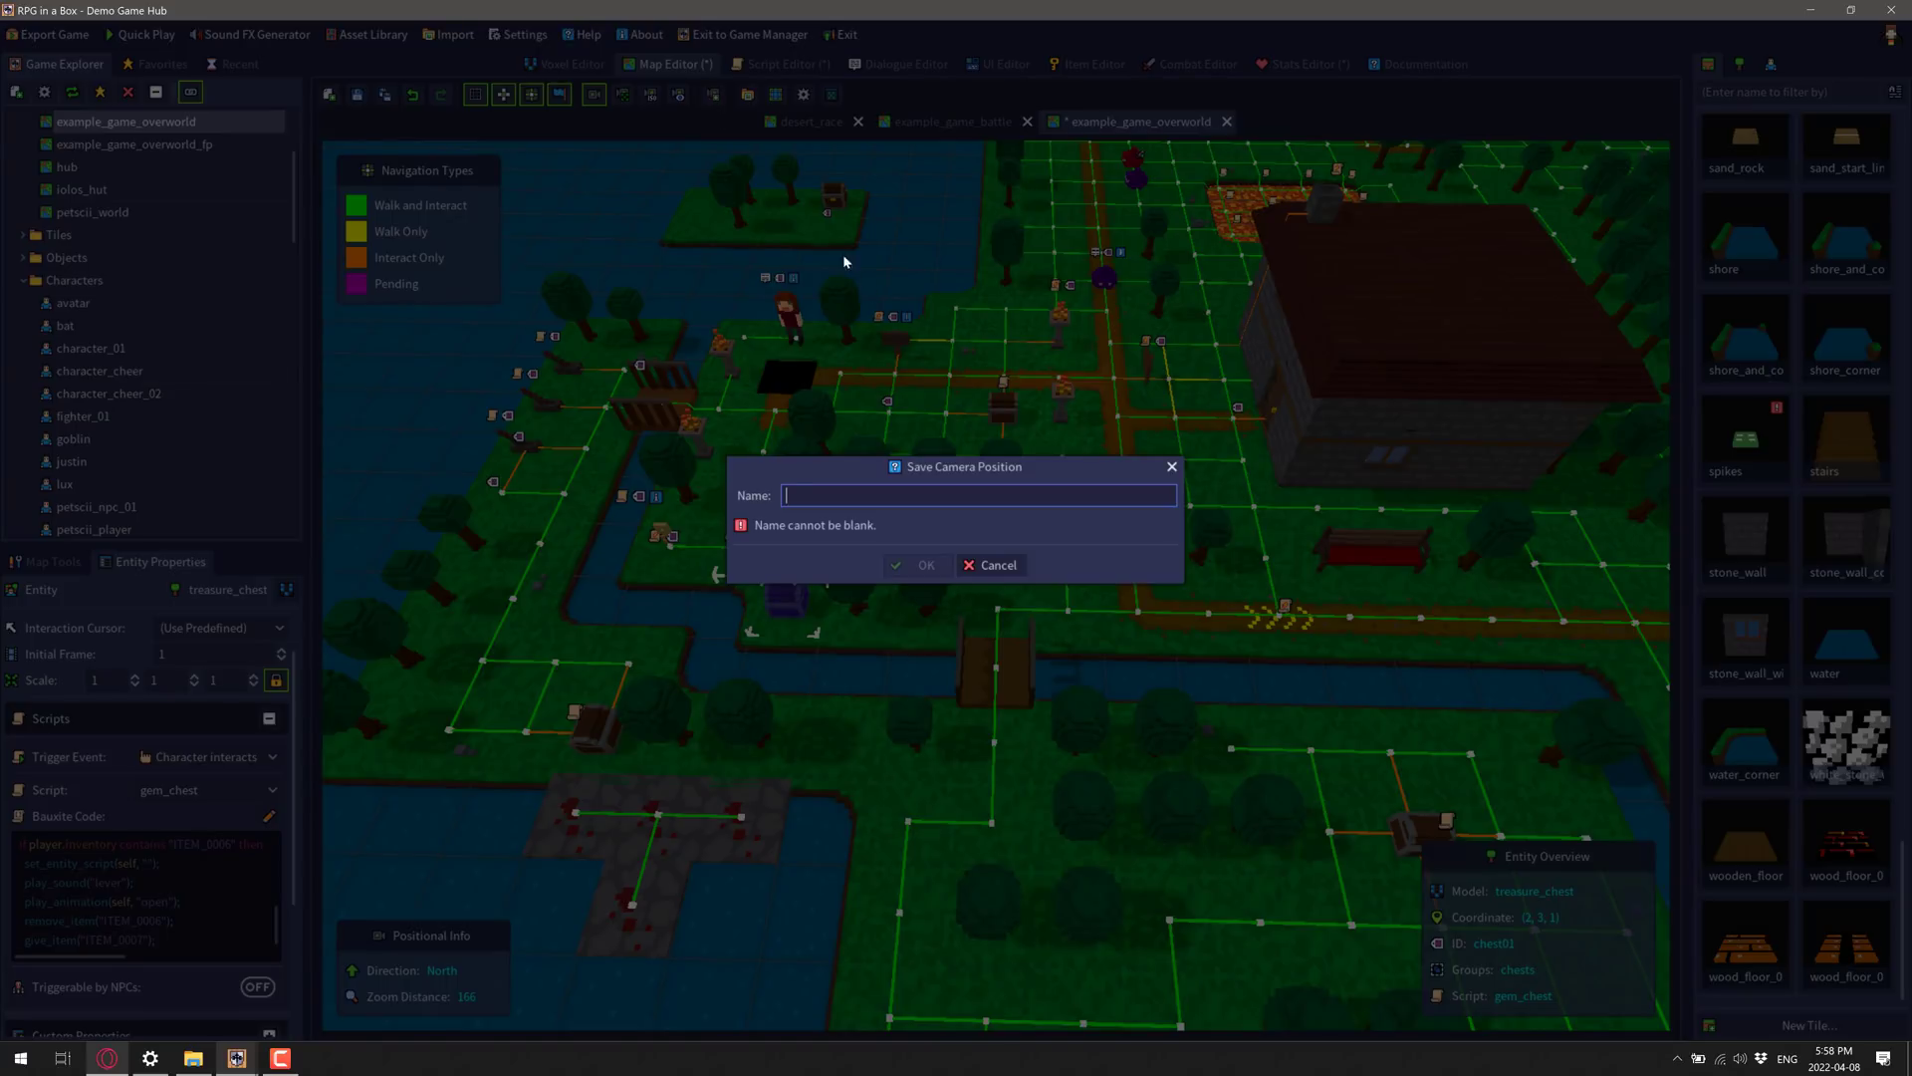
{"action": "key", "text": "Escape"}
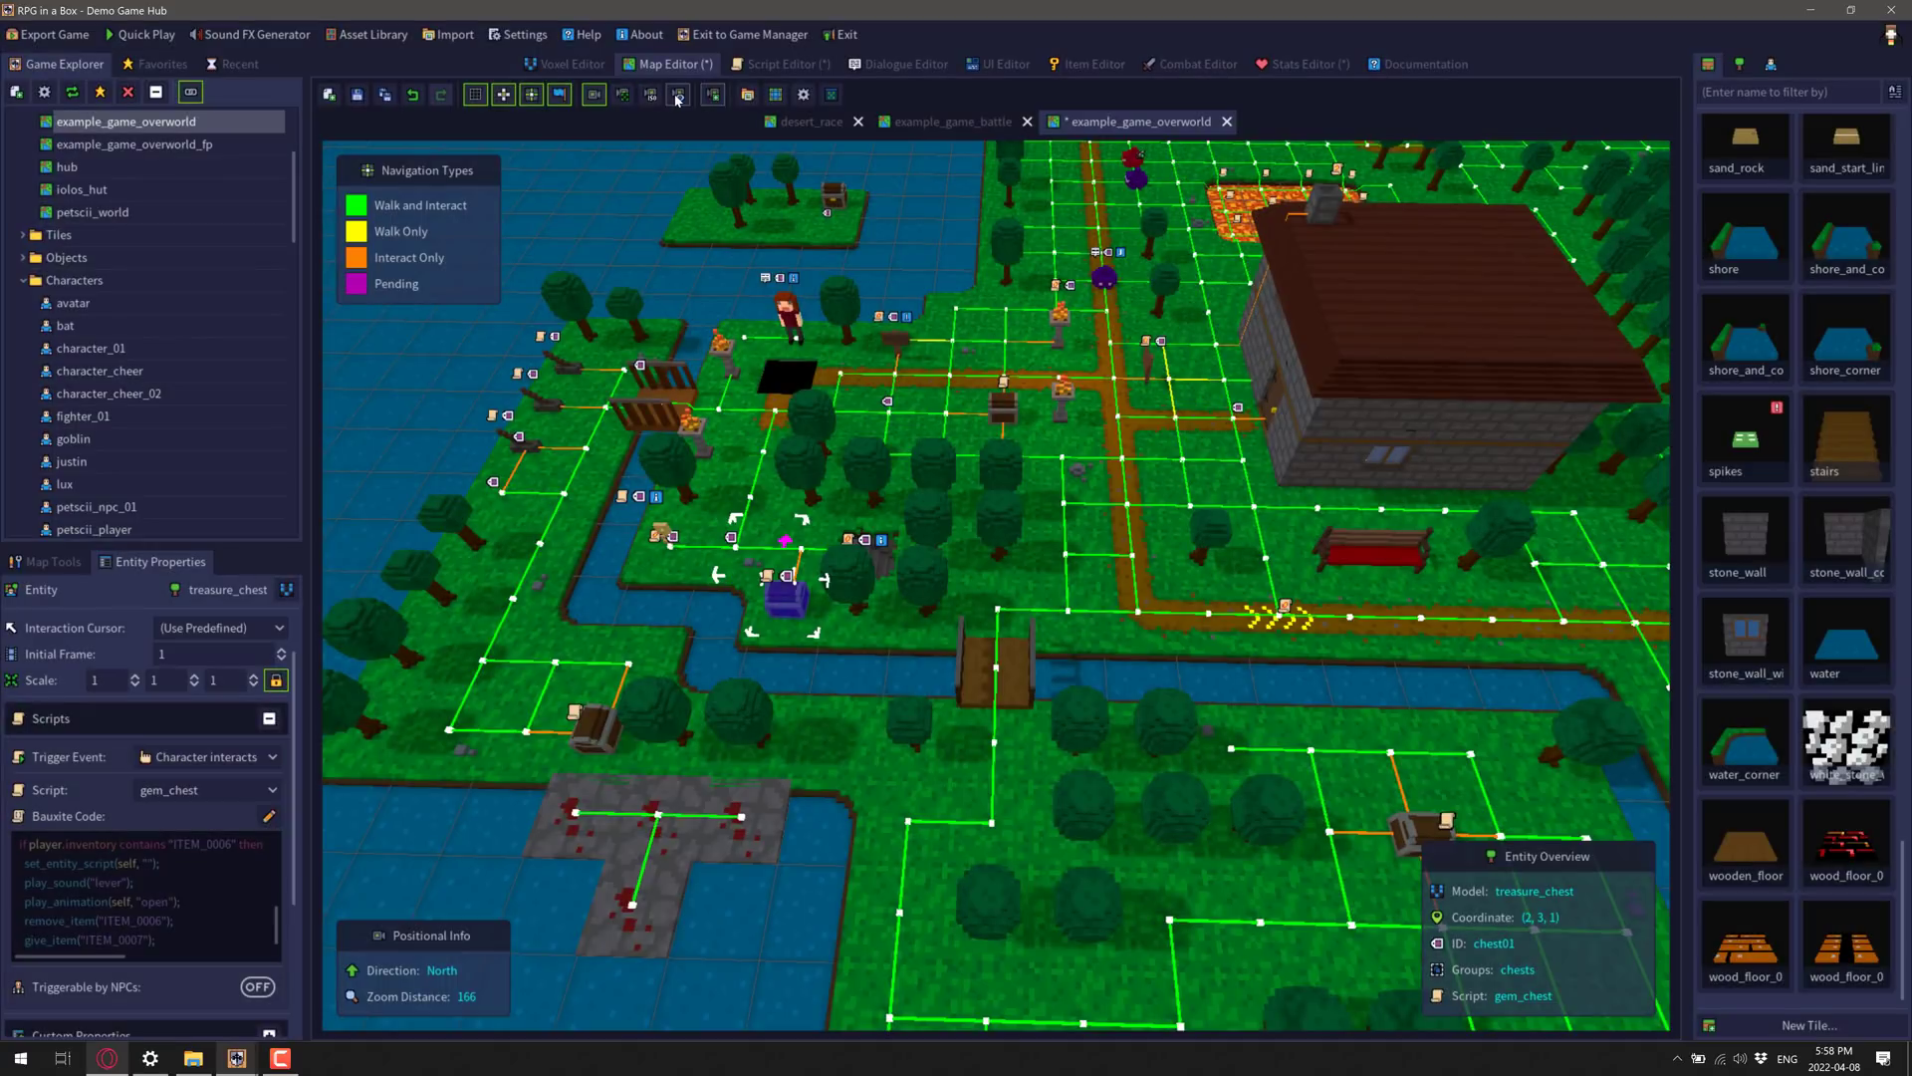
Step: Select the grass tile in front of the wooden bridge and view the map in first person
{"action": "key", "text": "f"}
{"action": "left_click", "coordinate": [956, 559]}
{"action": "left_click", "coordinate": [59, 561]}
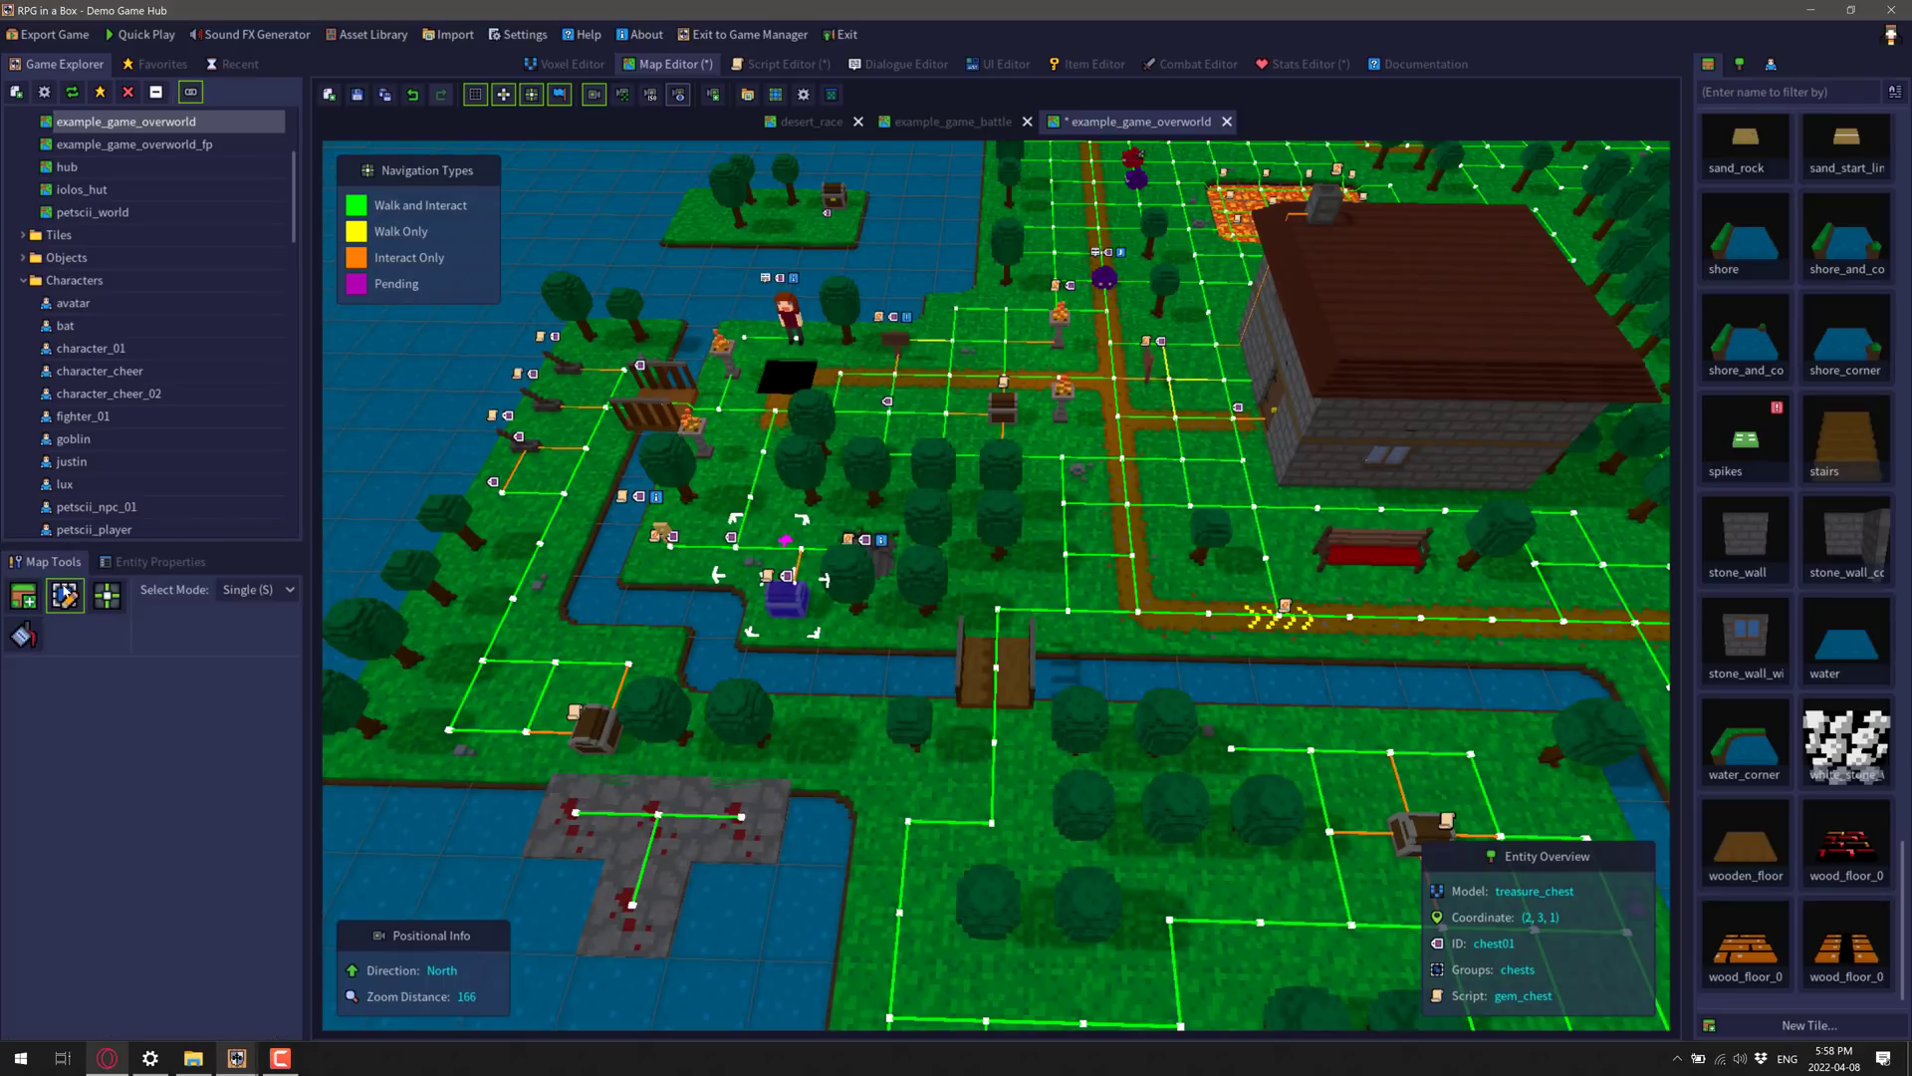
{"action": "left_click", "coordinate": [1011, 745]}
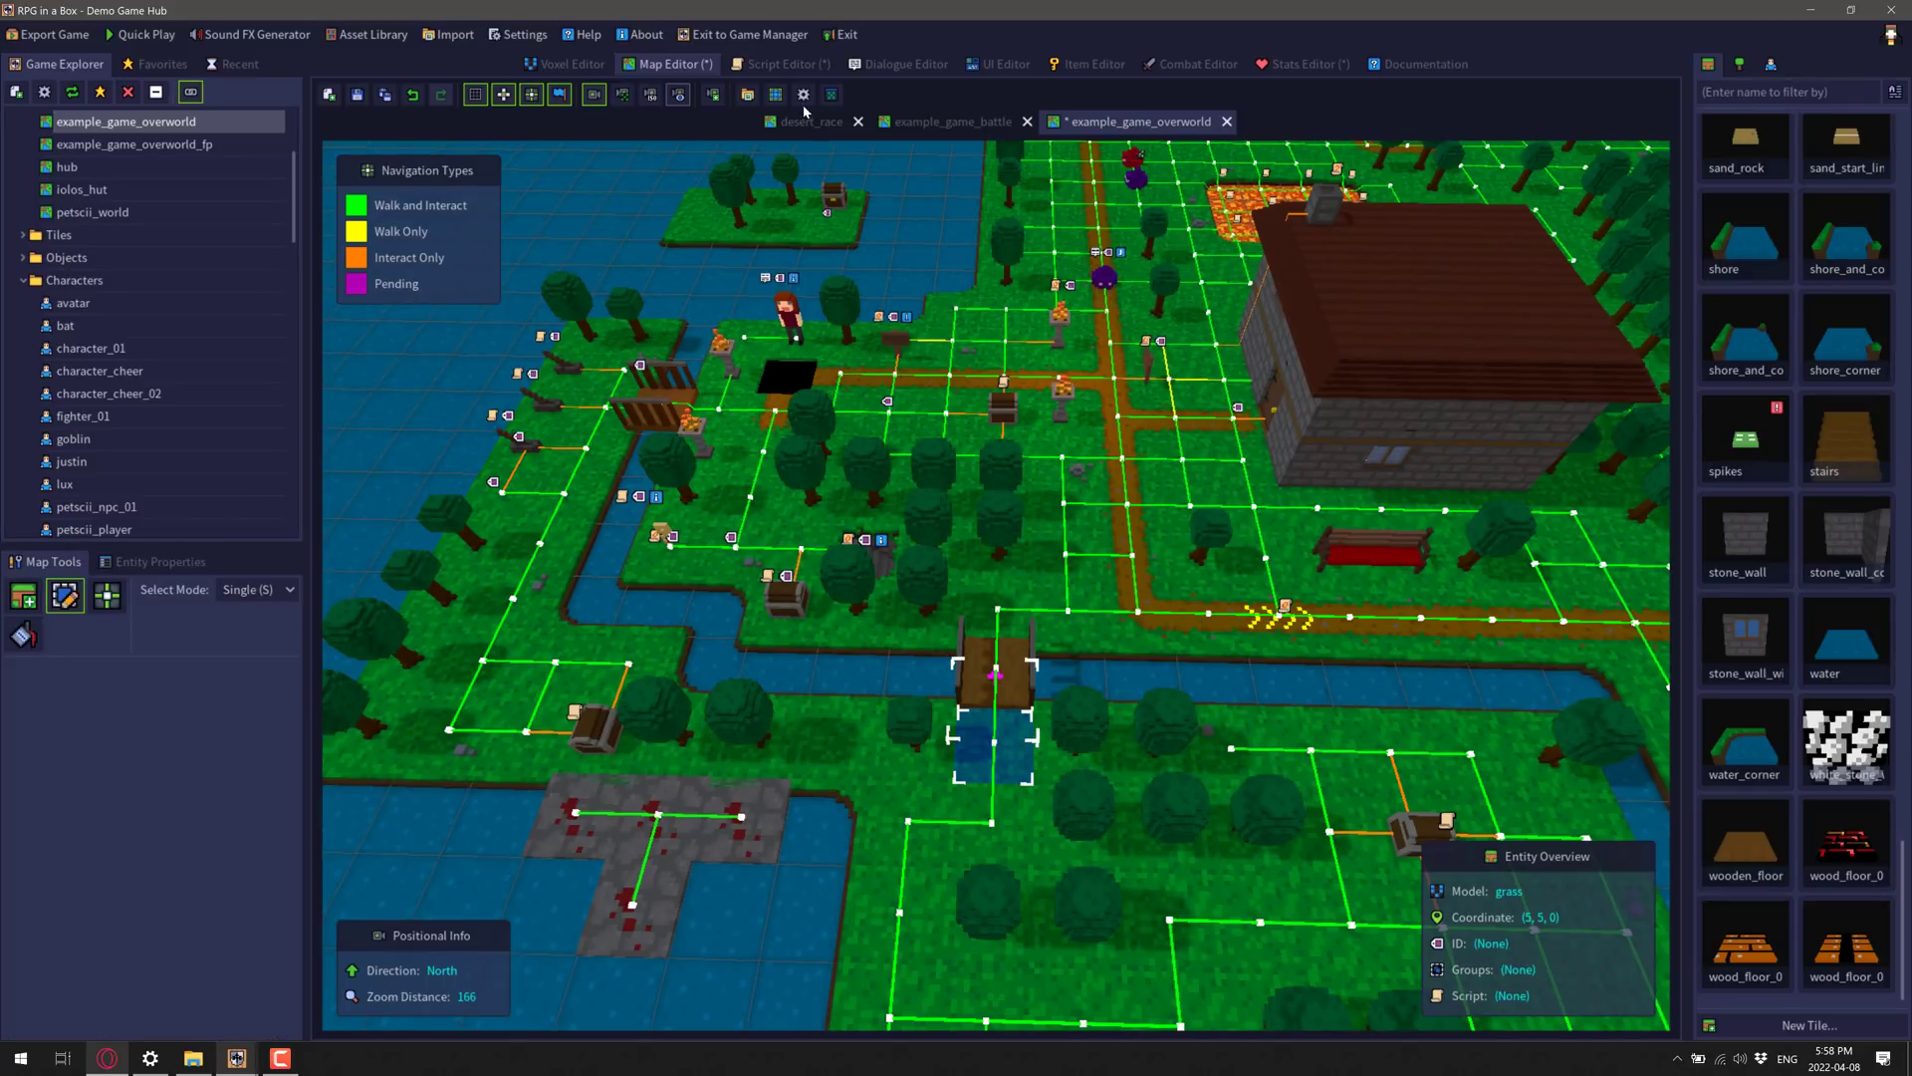
{"action": "left_click", "coordinate": [678, 94]}
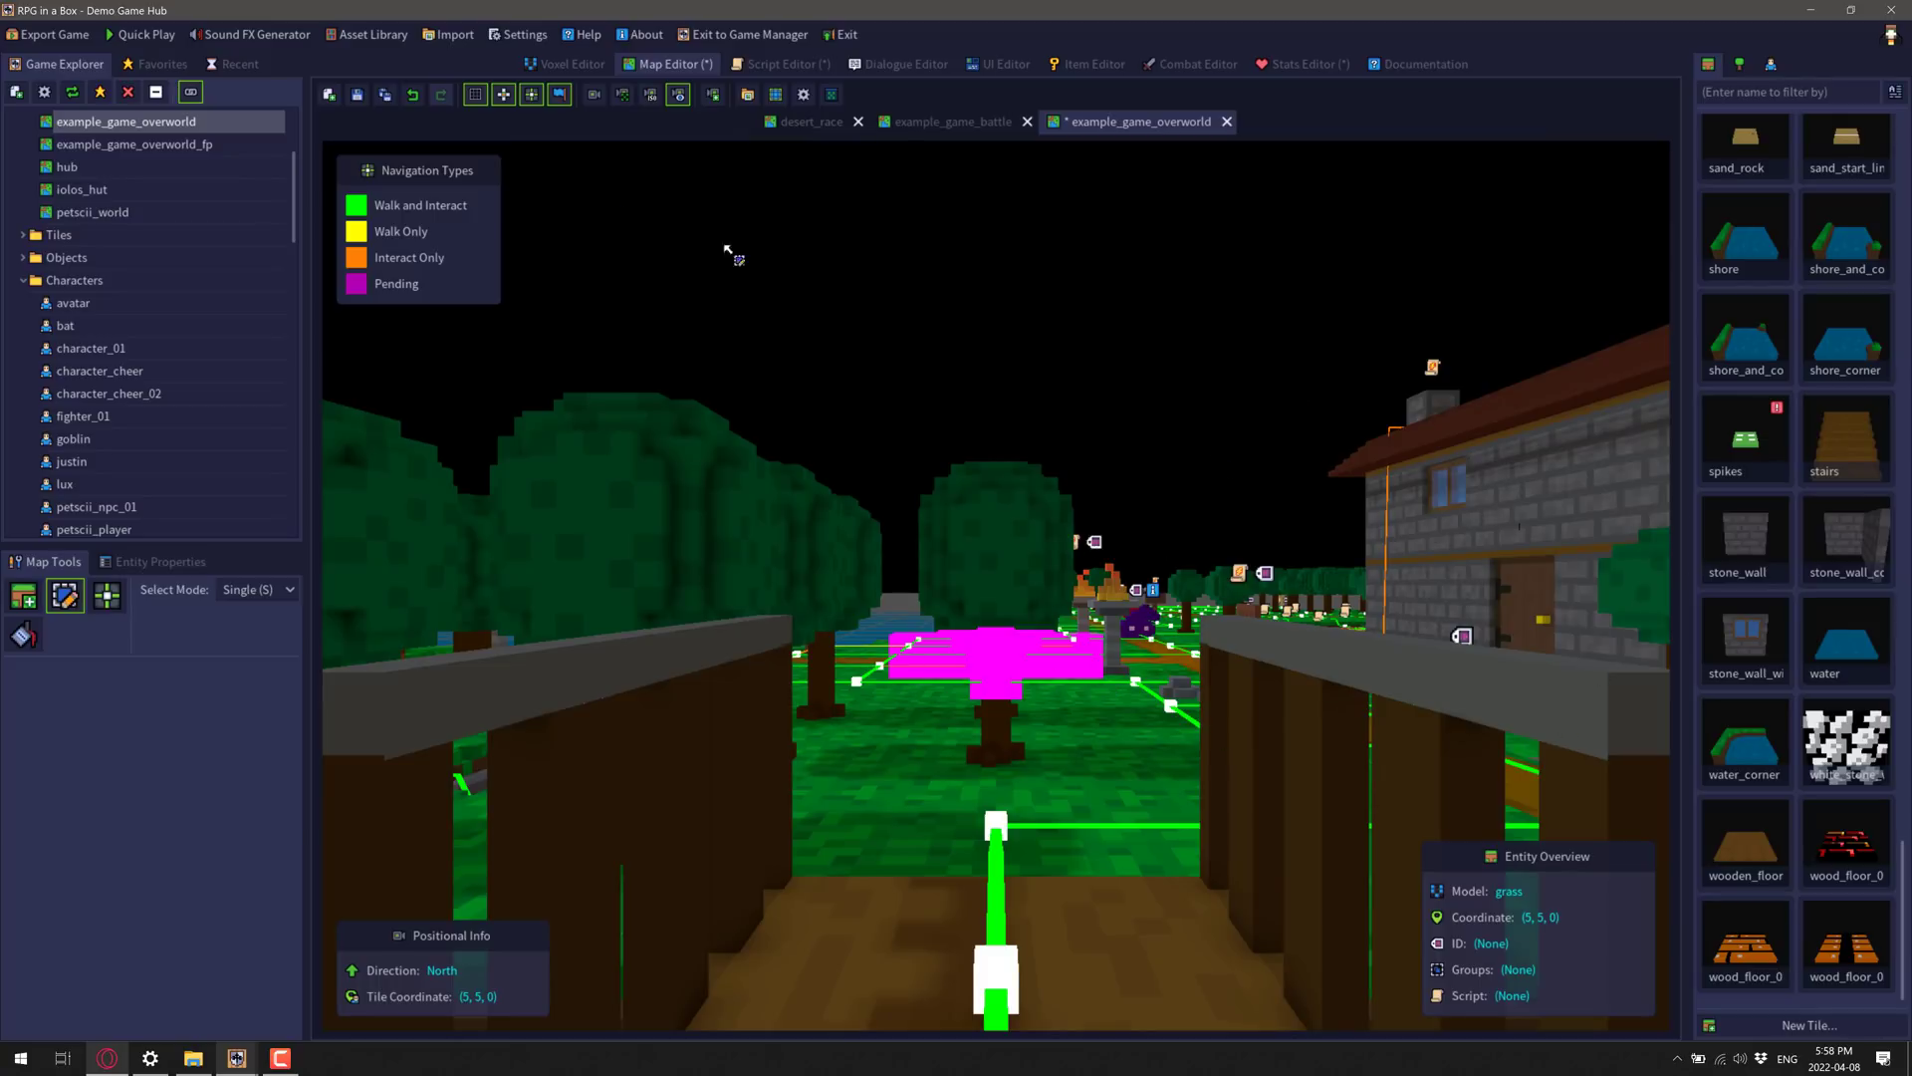
Step: Examine the game export settings and the available target platforms, leaving without exporting
{"action": "left_click", "coordinate": [43, 37]}
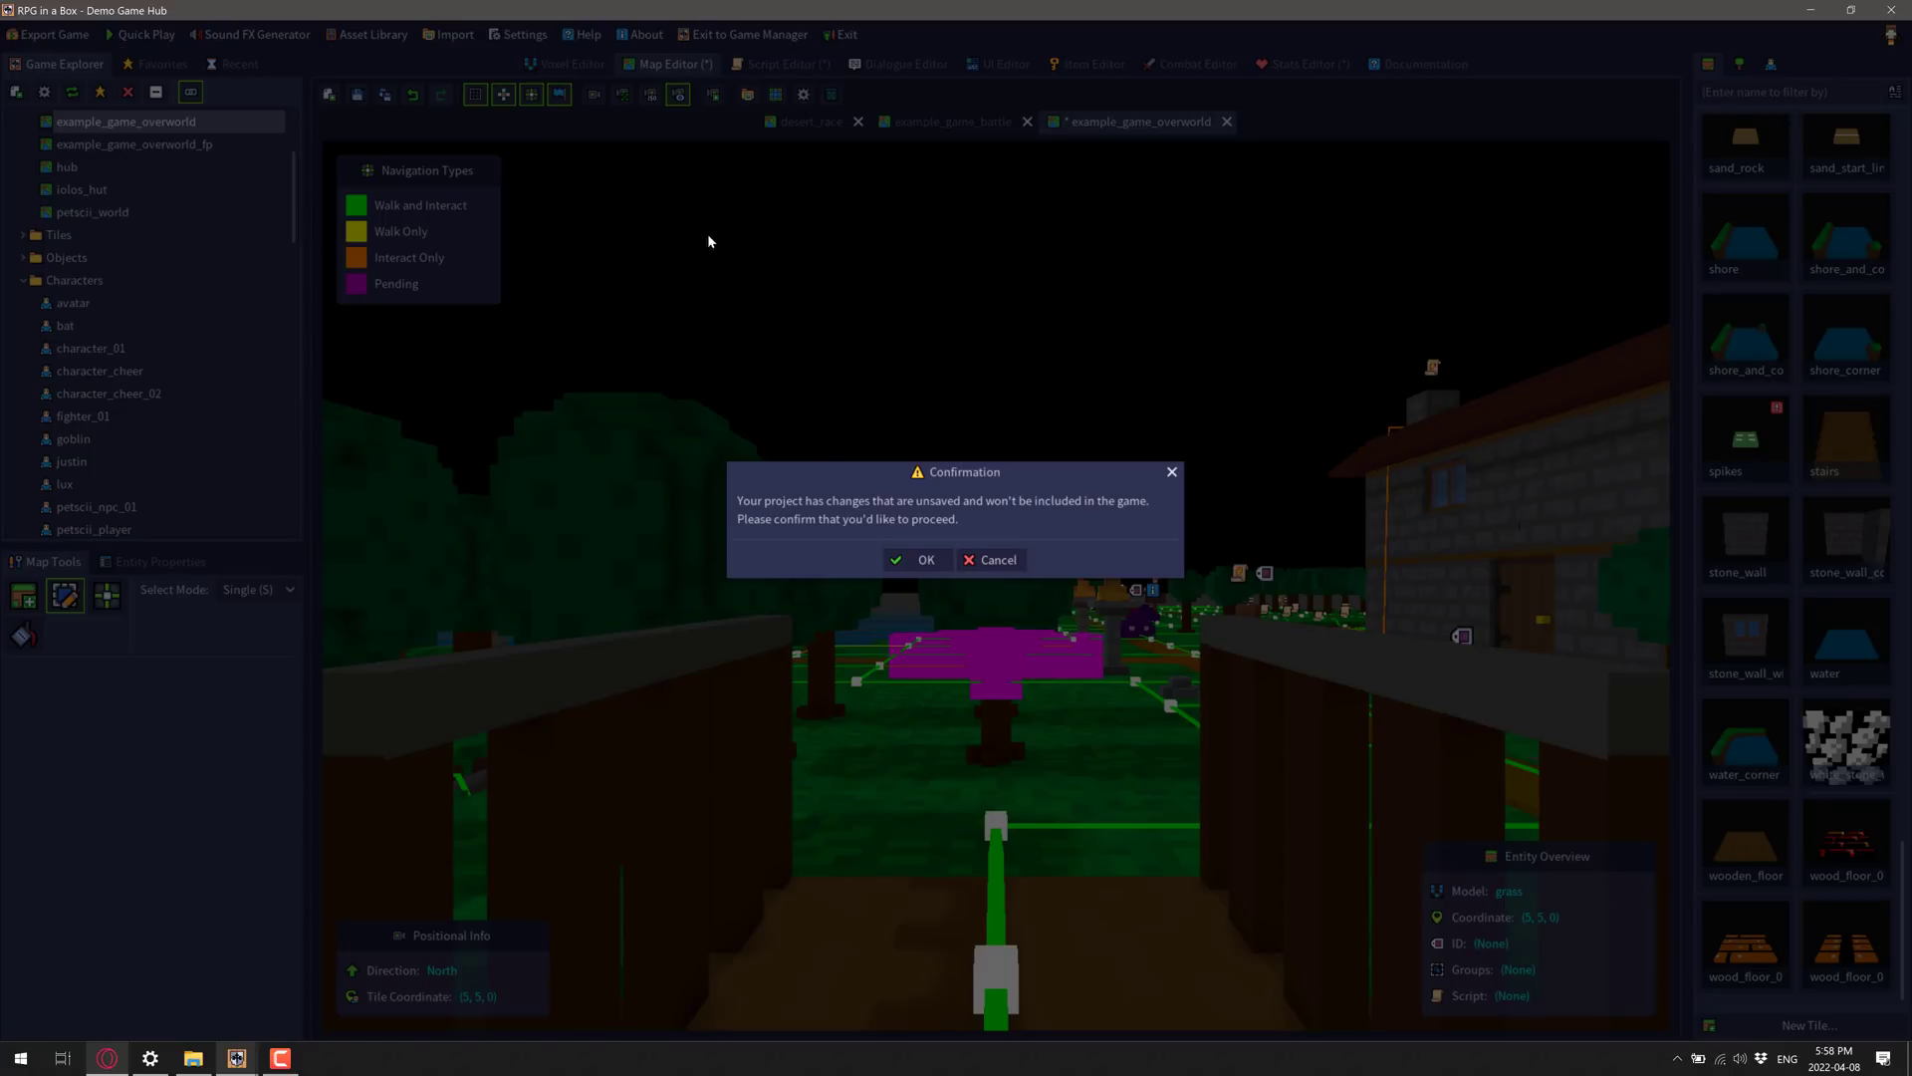
{"action": "left_click", "coordinate": [917, 559]}
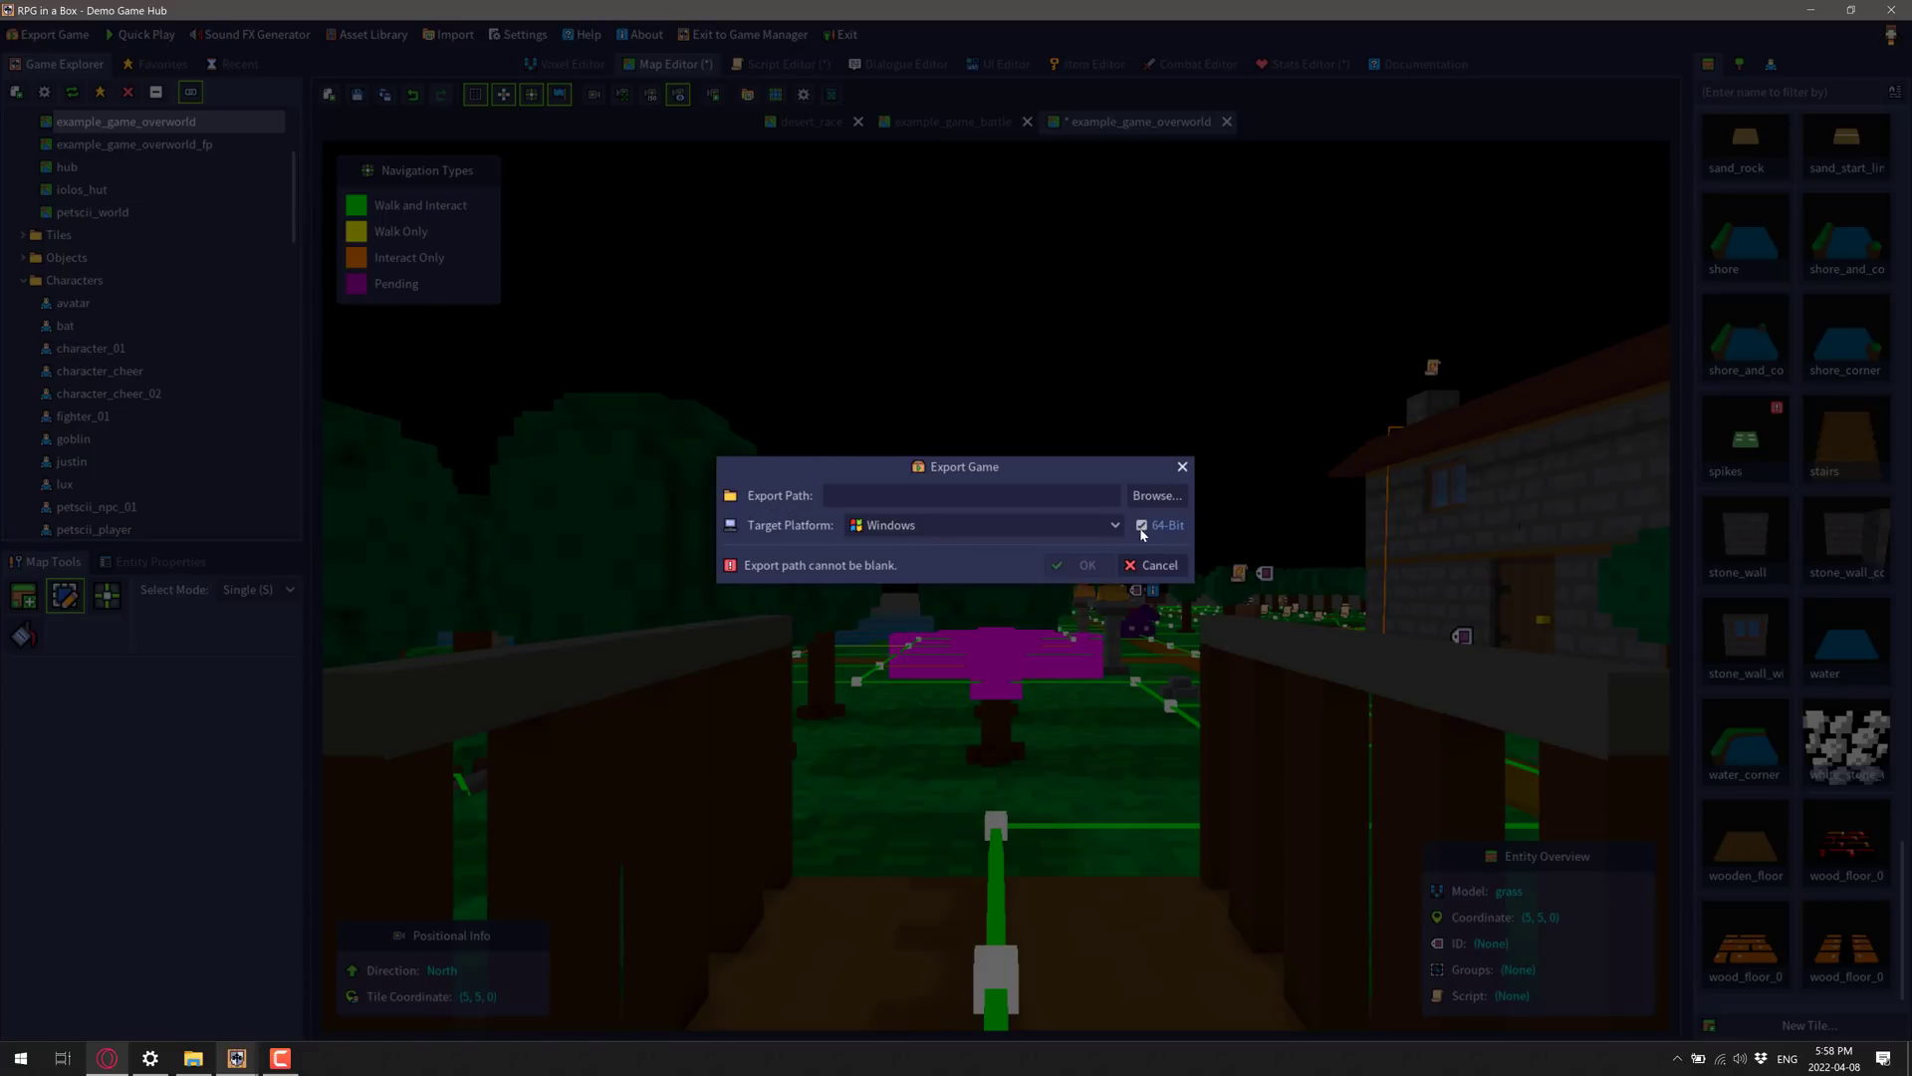
{"action": "left_click", "coordinate": [1108, 527]}
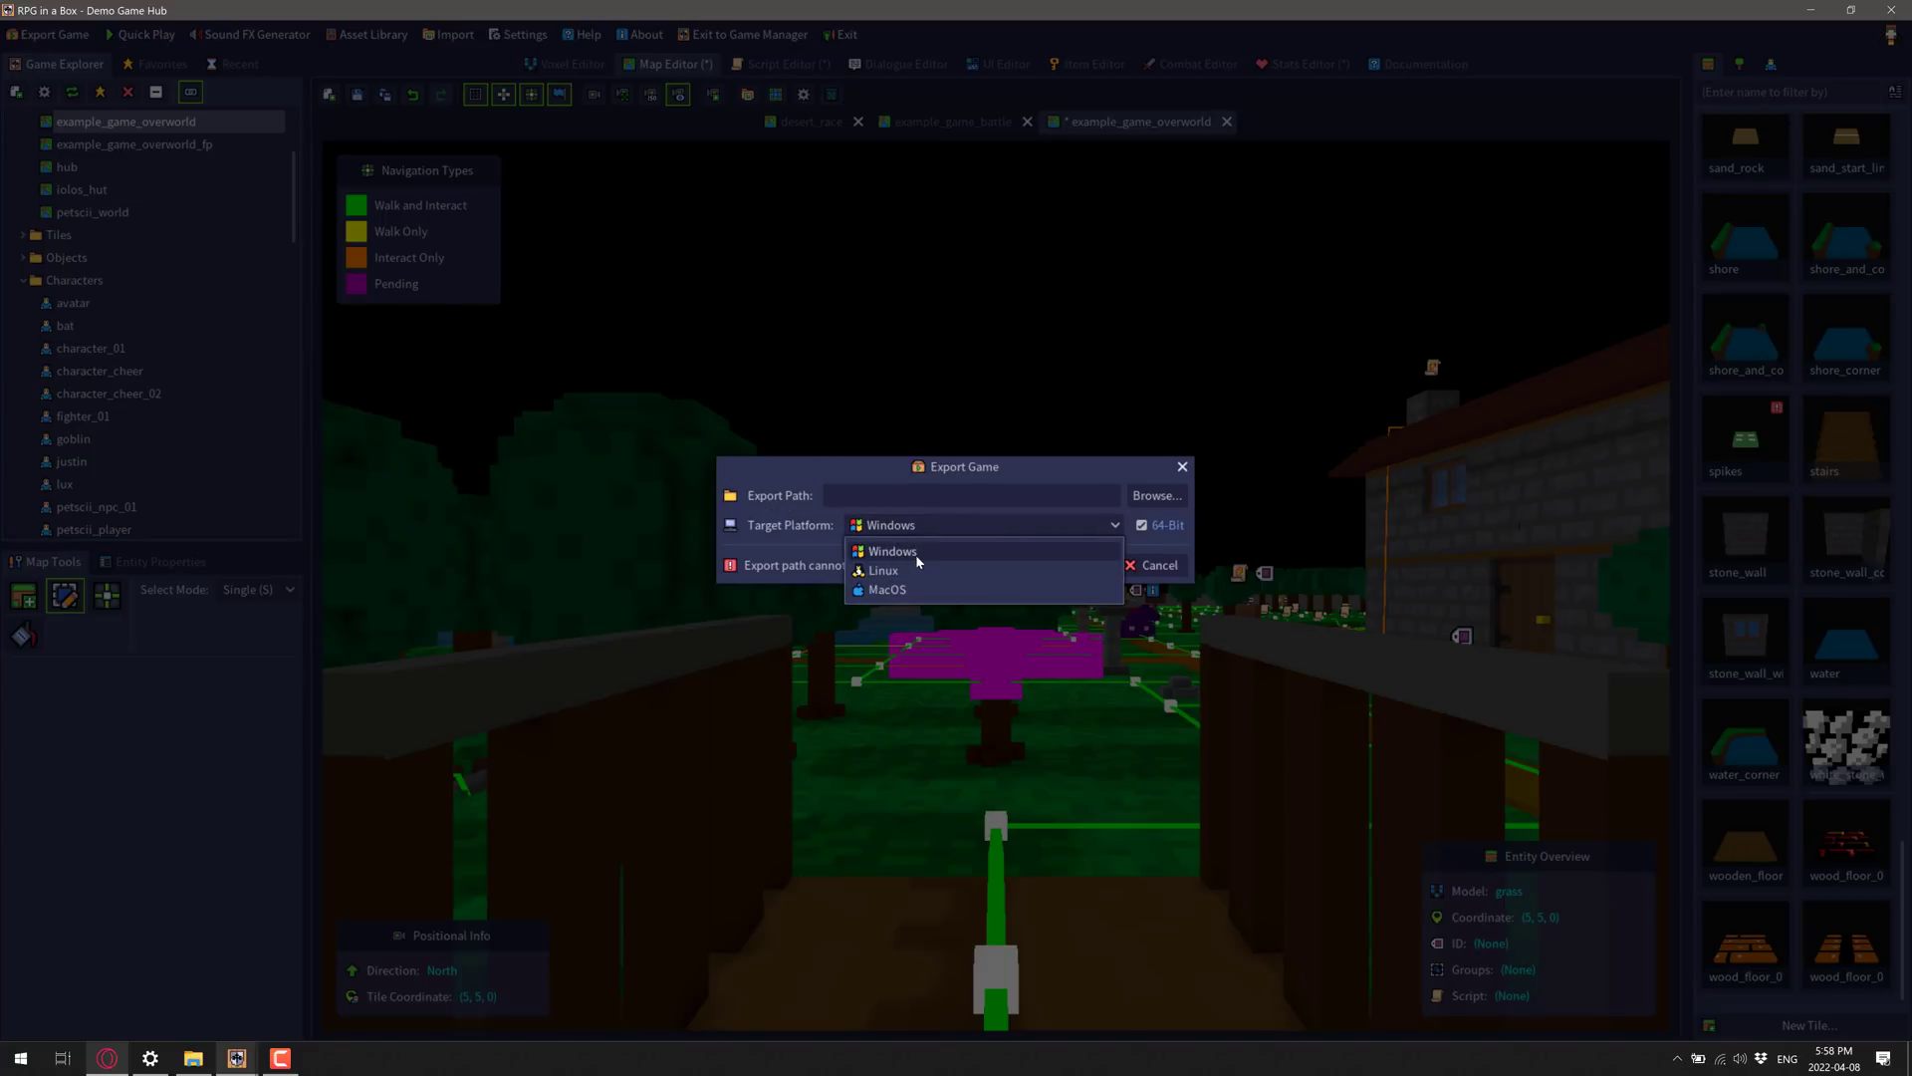
{"action": "left_click", "coordinate": [1085, 590]}
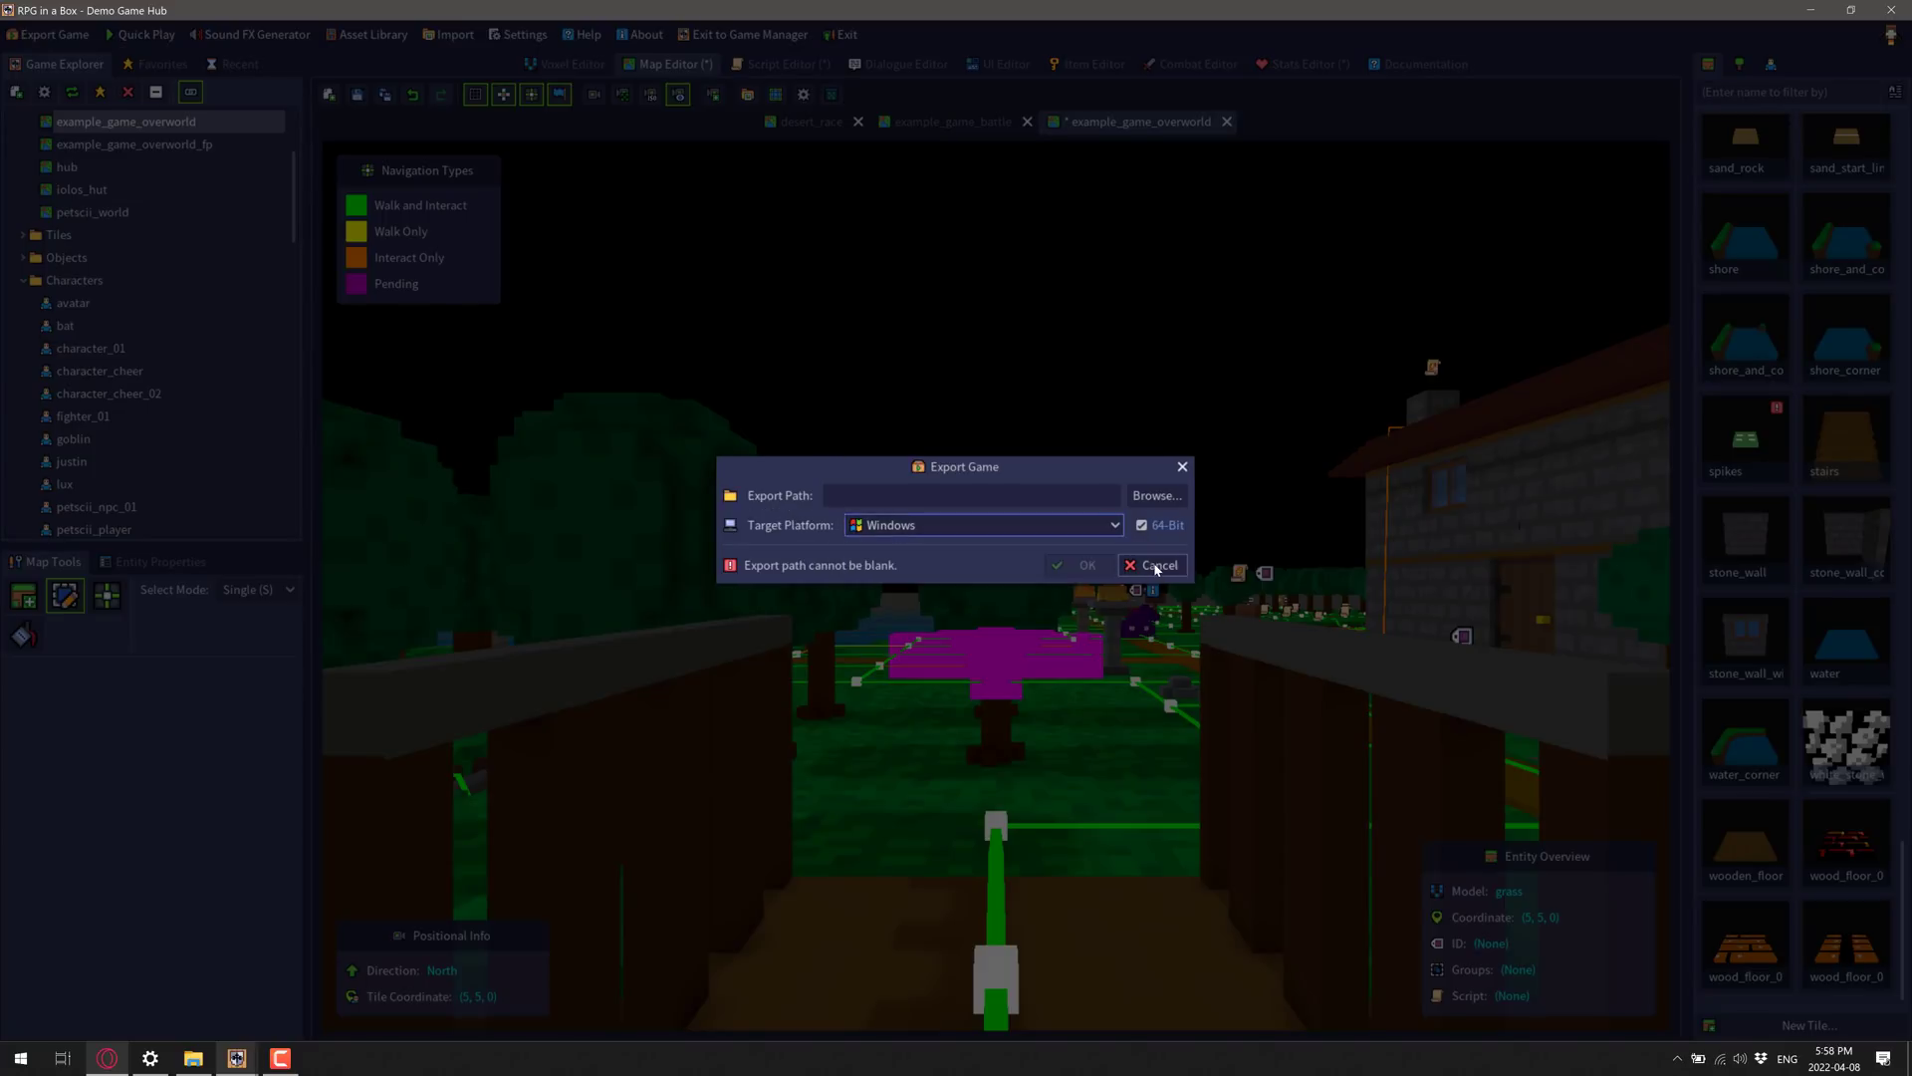
{"action": "left_click", "coordinate": [1159, 565]}
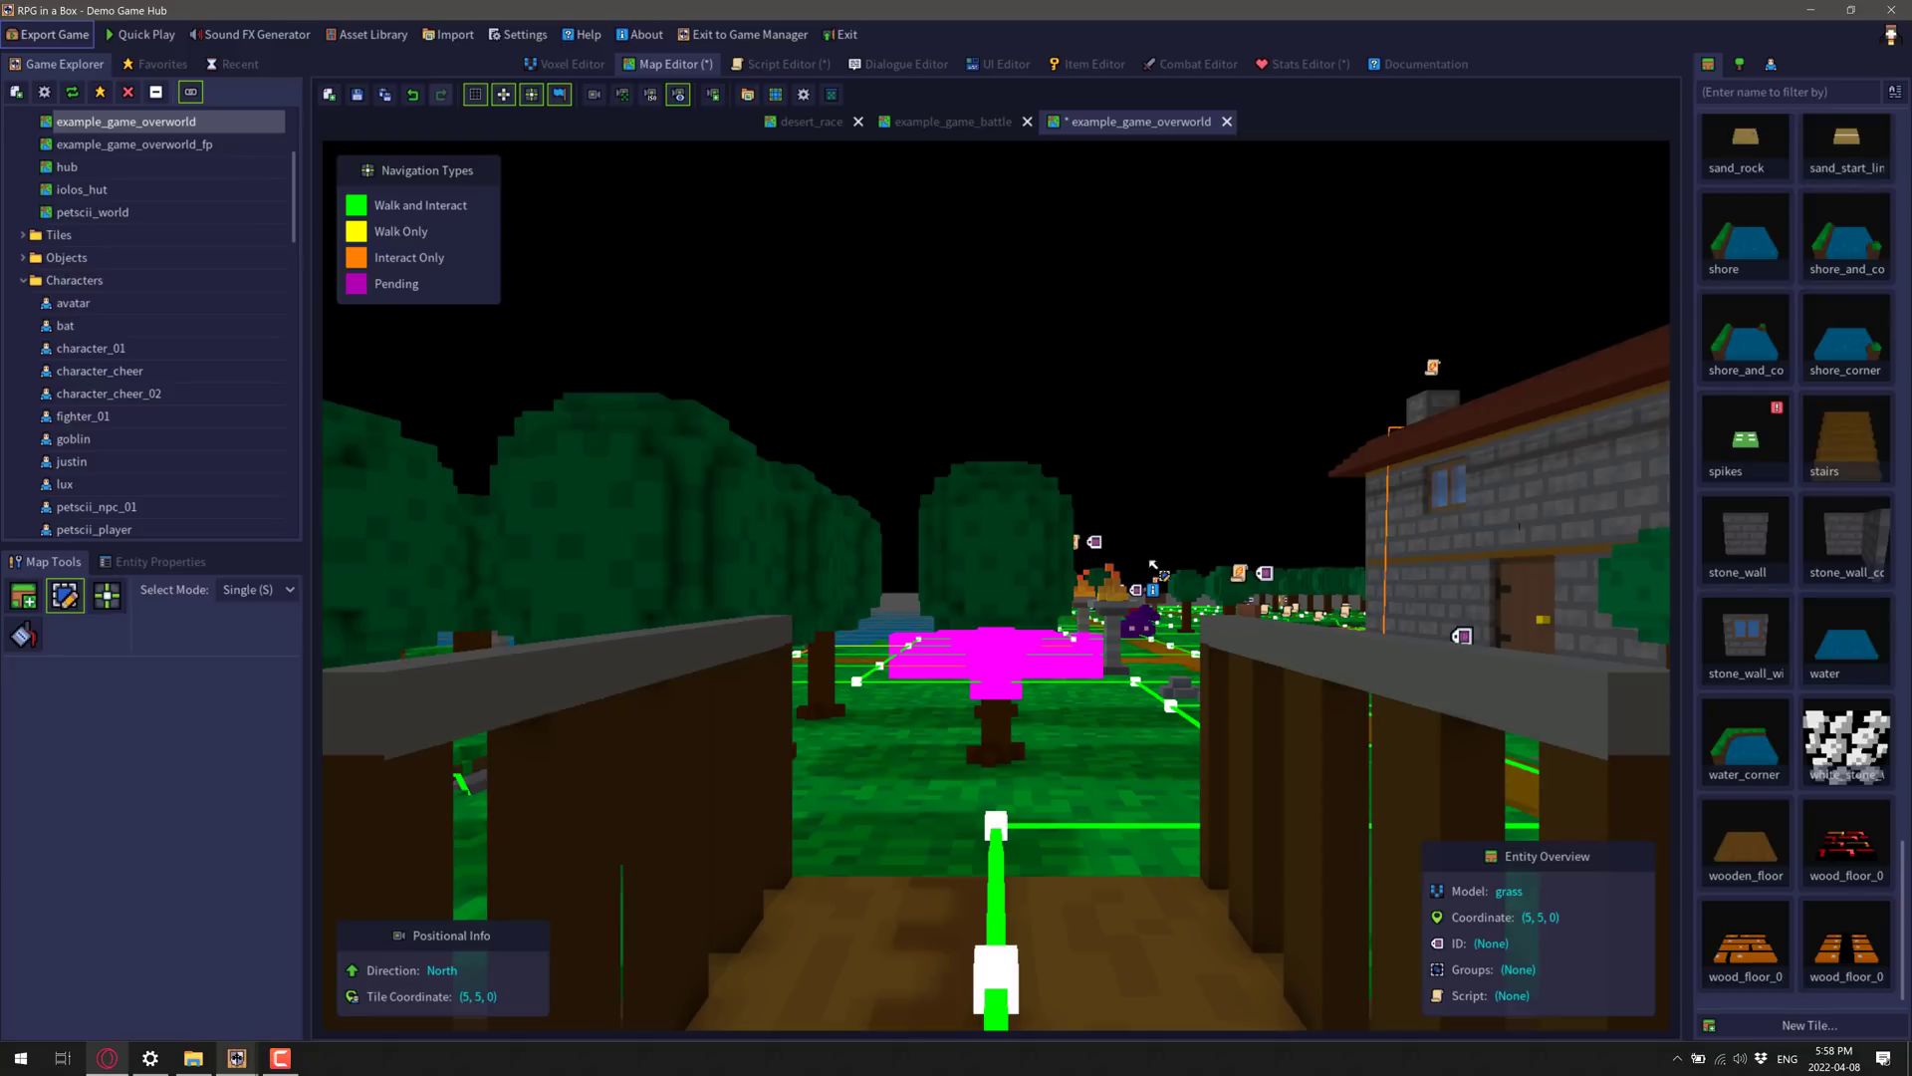
Step: Browse the object models and show the overworld map in a zoomed-out isometric view
{"action": "left_click", "coordinate": [1740, 64]}
{"action": "scroll", "coordinate": [1813, 558], "scroll_direction": "down", "scroll_amount": 5}
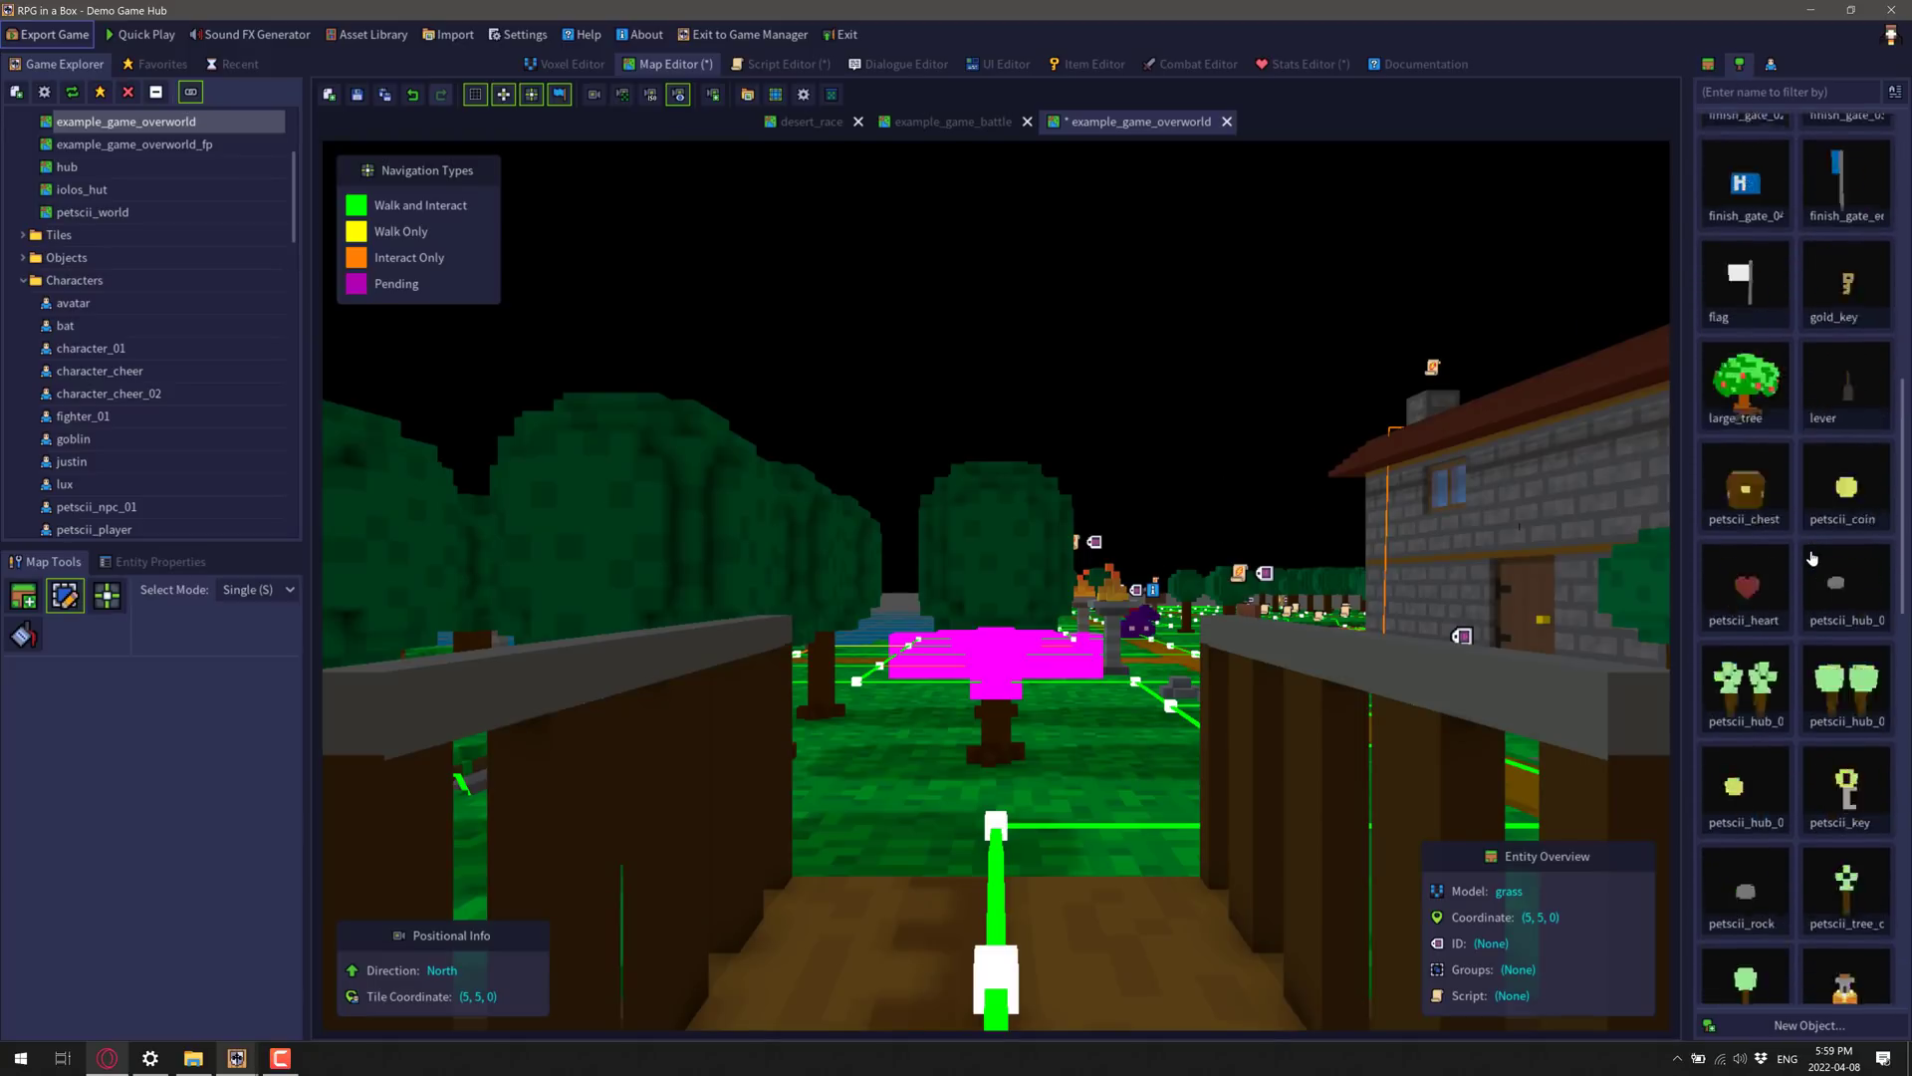
{"action": "scroll", "coordinate": [1812, 558], "scroll_direction": "down", "scroll_amount": 5}
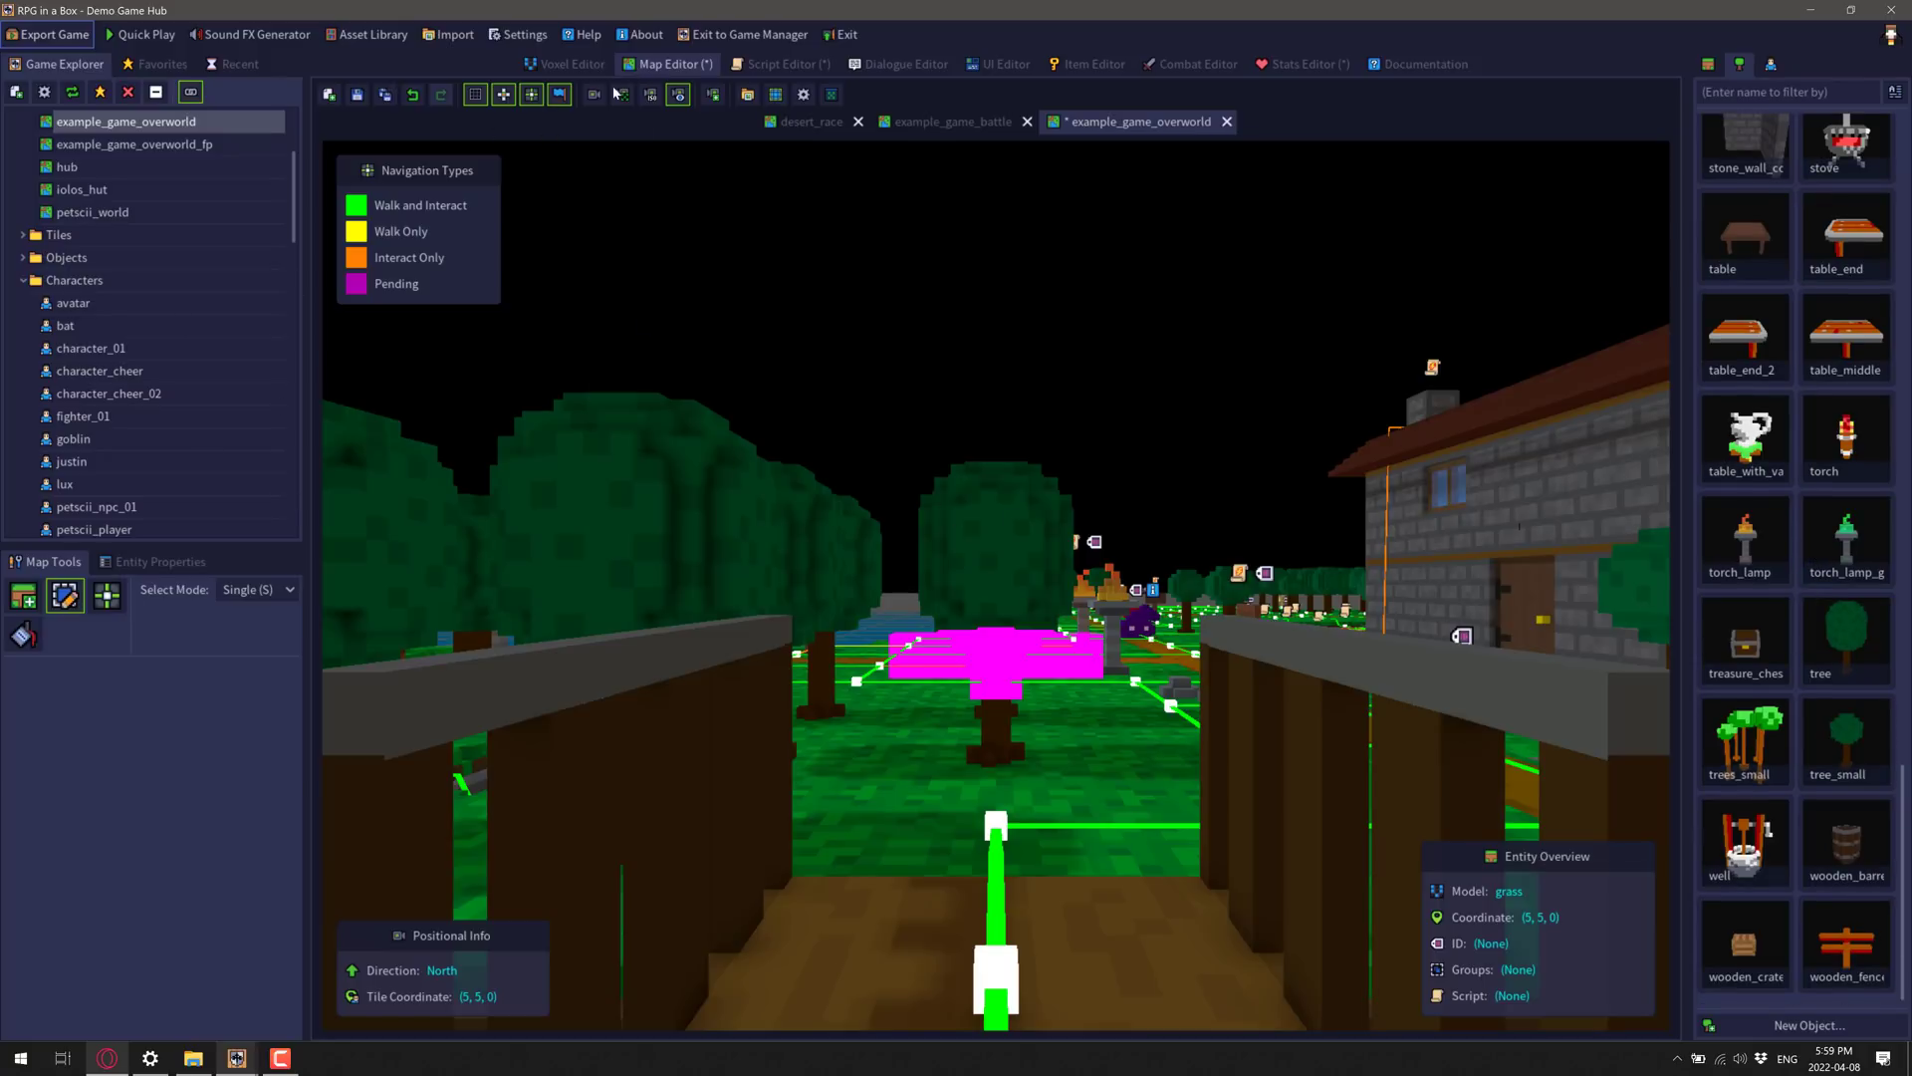
{"action": "left_click", "coordinate": [648, 95]}
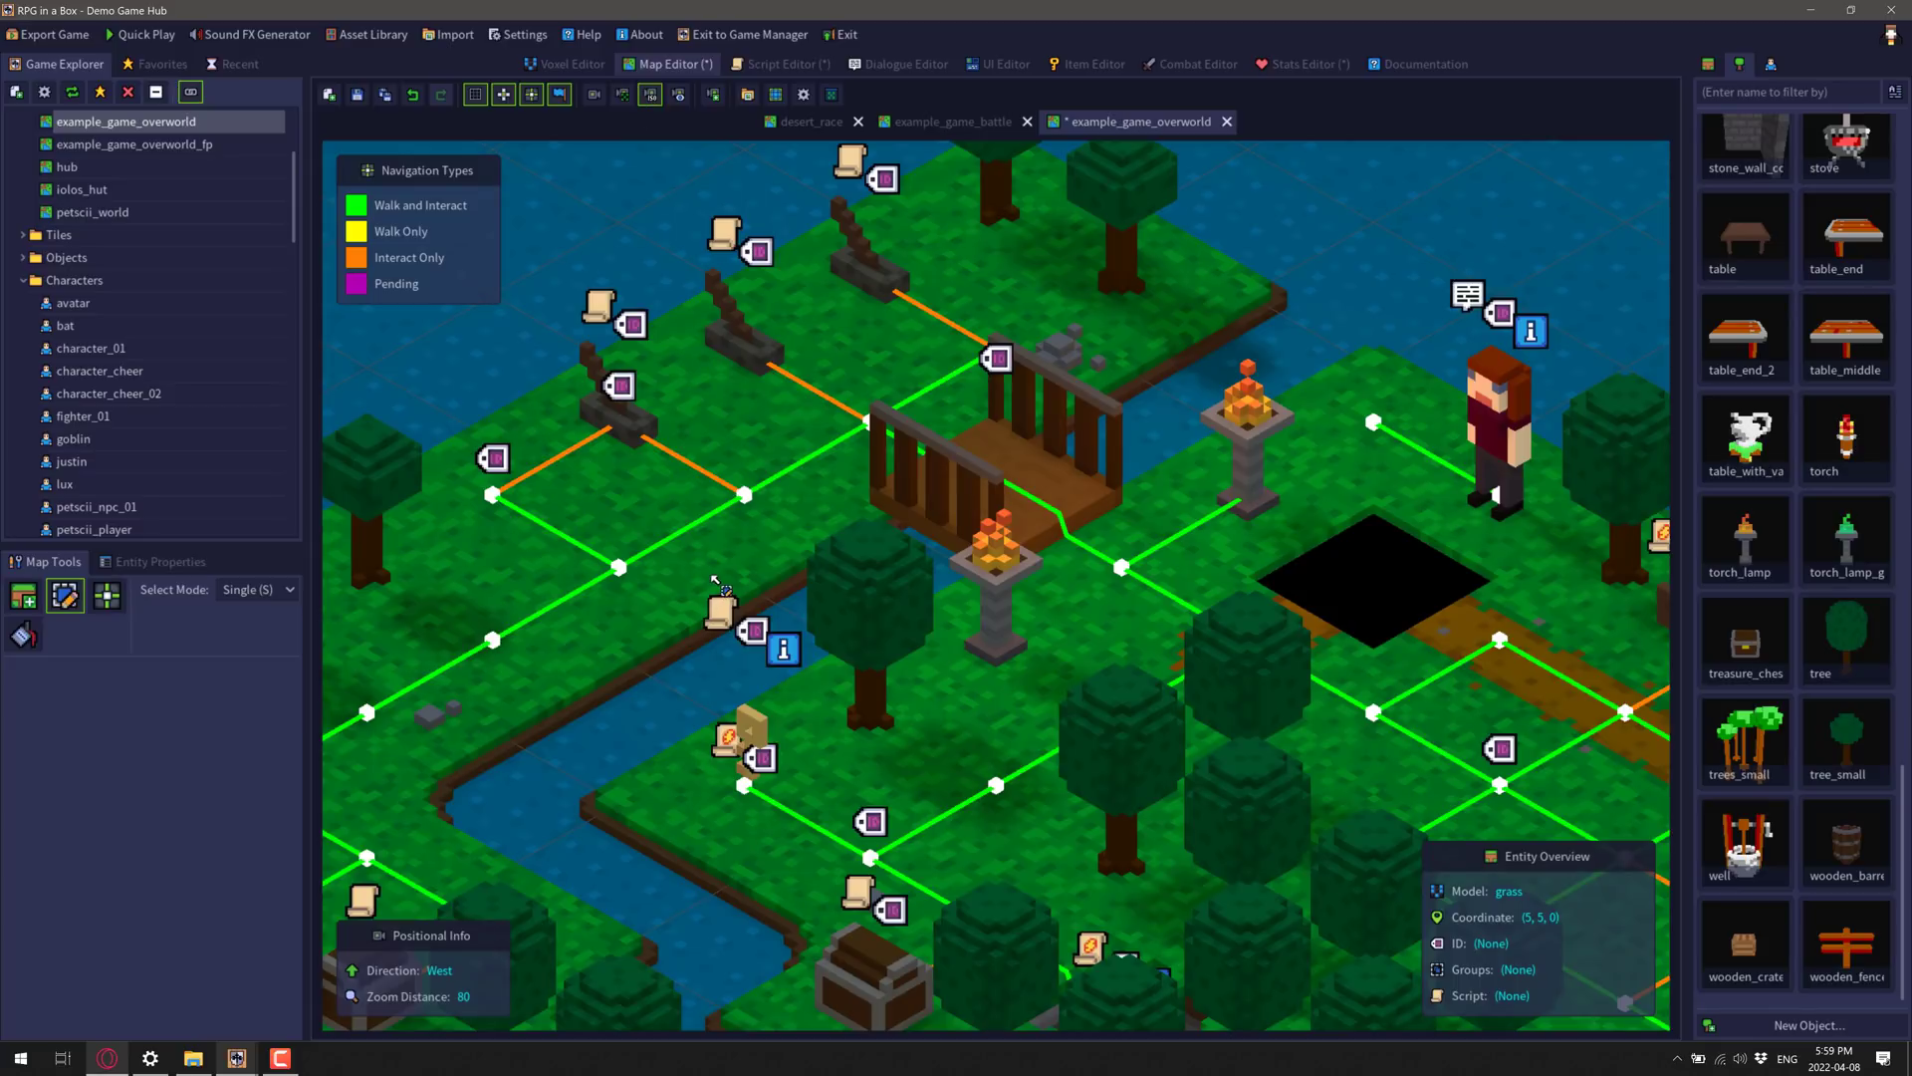
{"action": "scroll", "coordinate": [722, 585], "scroll_direction": "down", "scroll_amount": 2}
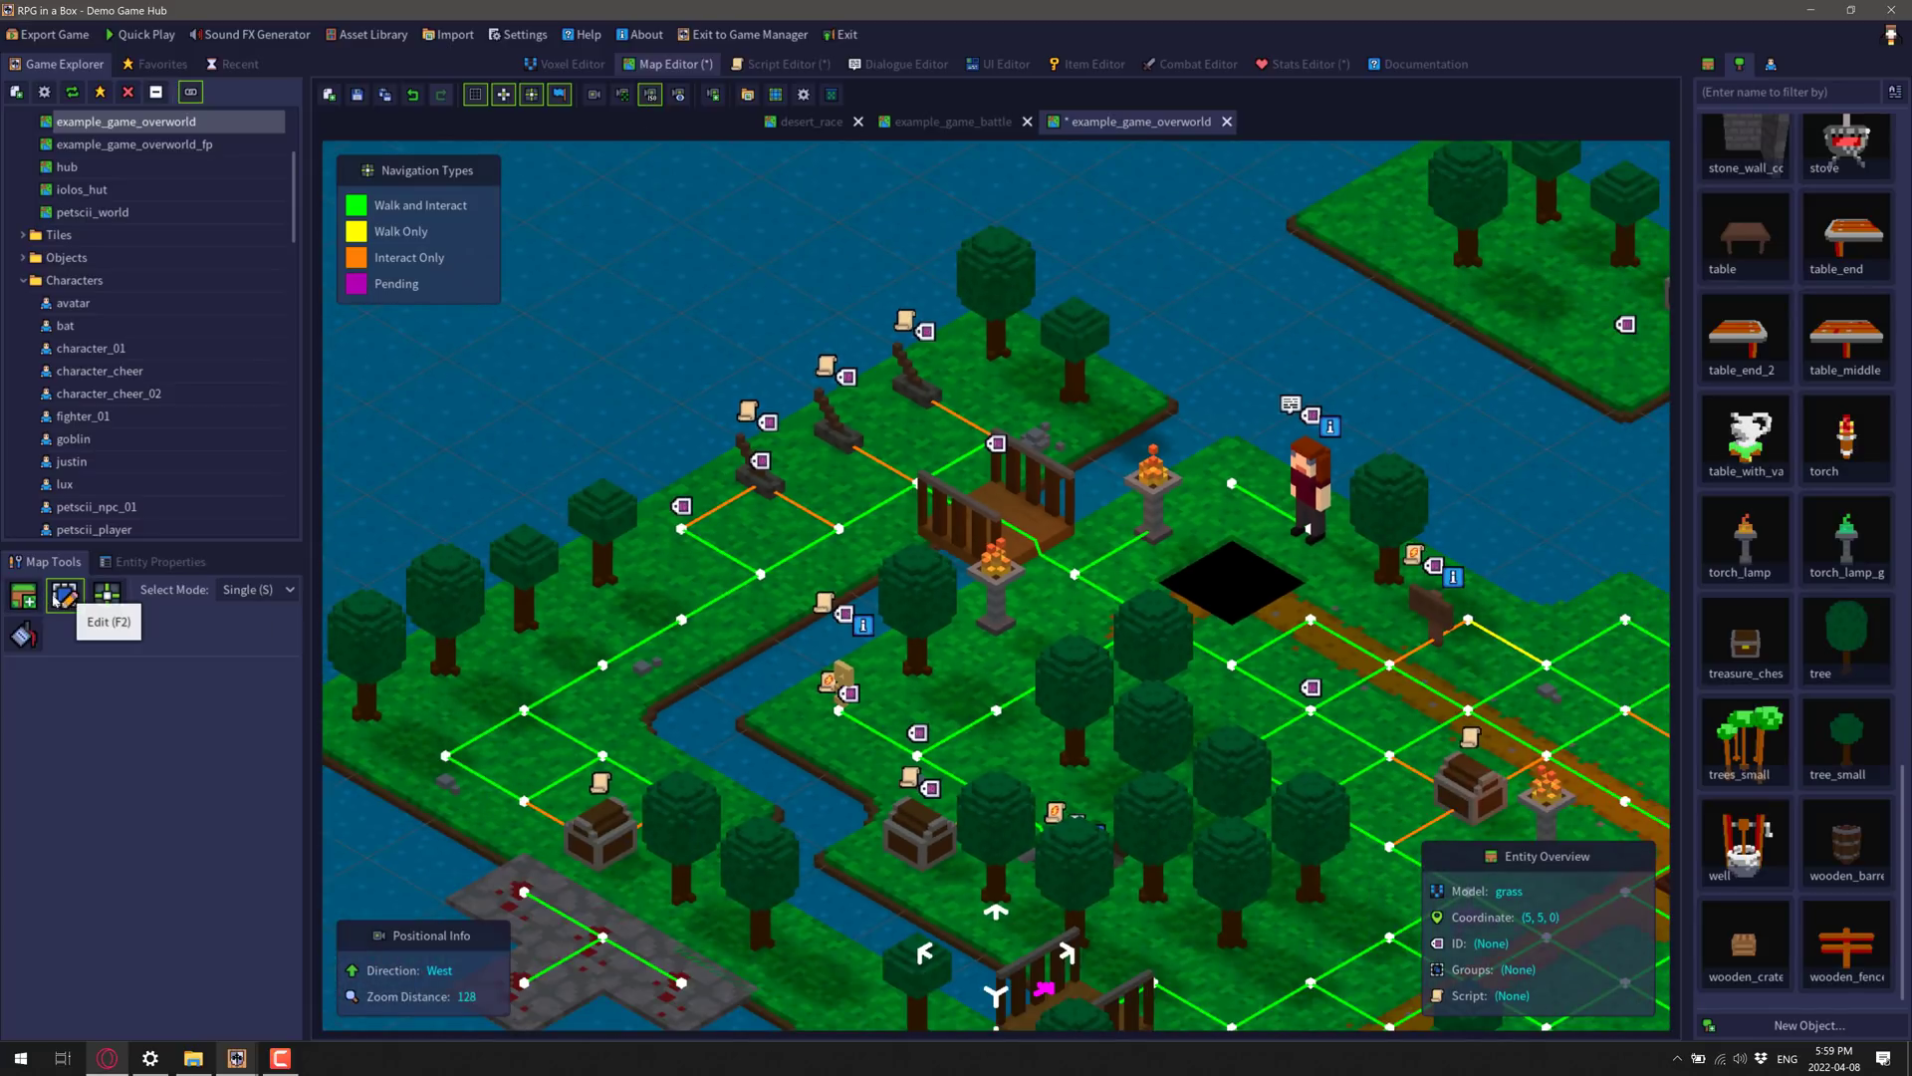
Step: Place two torch_lamp_g objects on the map, one on the grass near the levers and one on the open water
{"action": "left_click", "coordinate": [23, 595]}
{"action": "left_click", "coordinate": [1835, 575]}
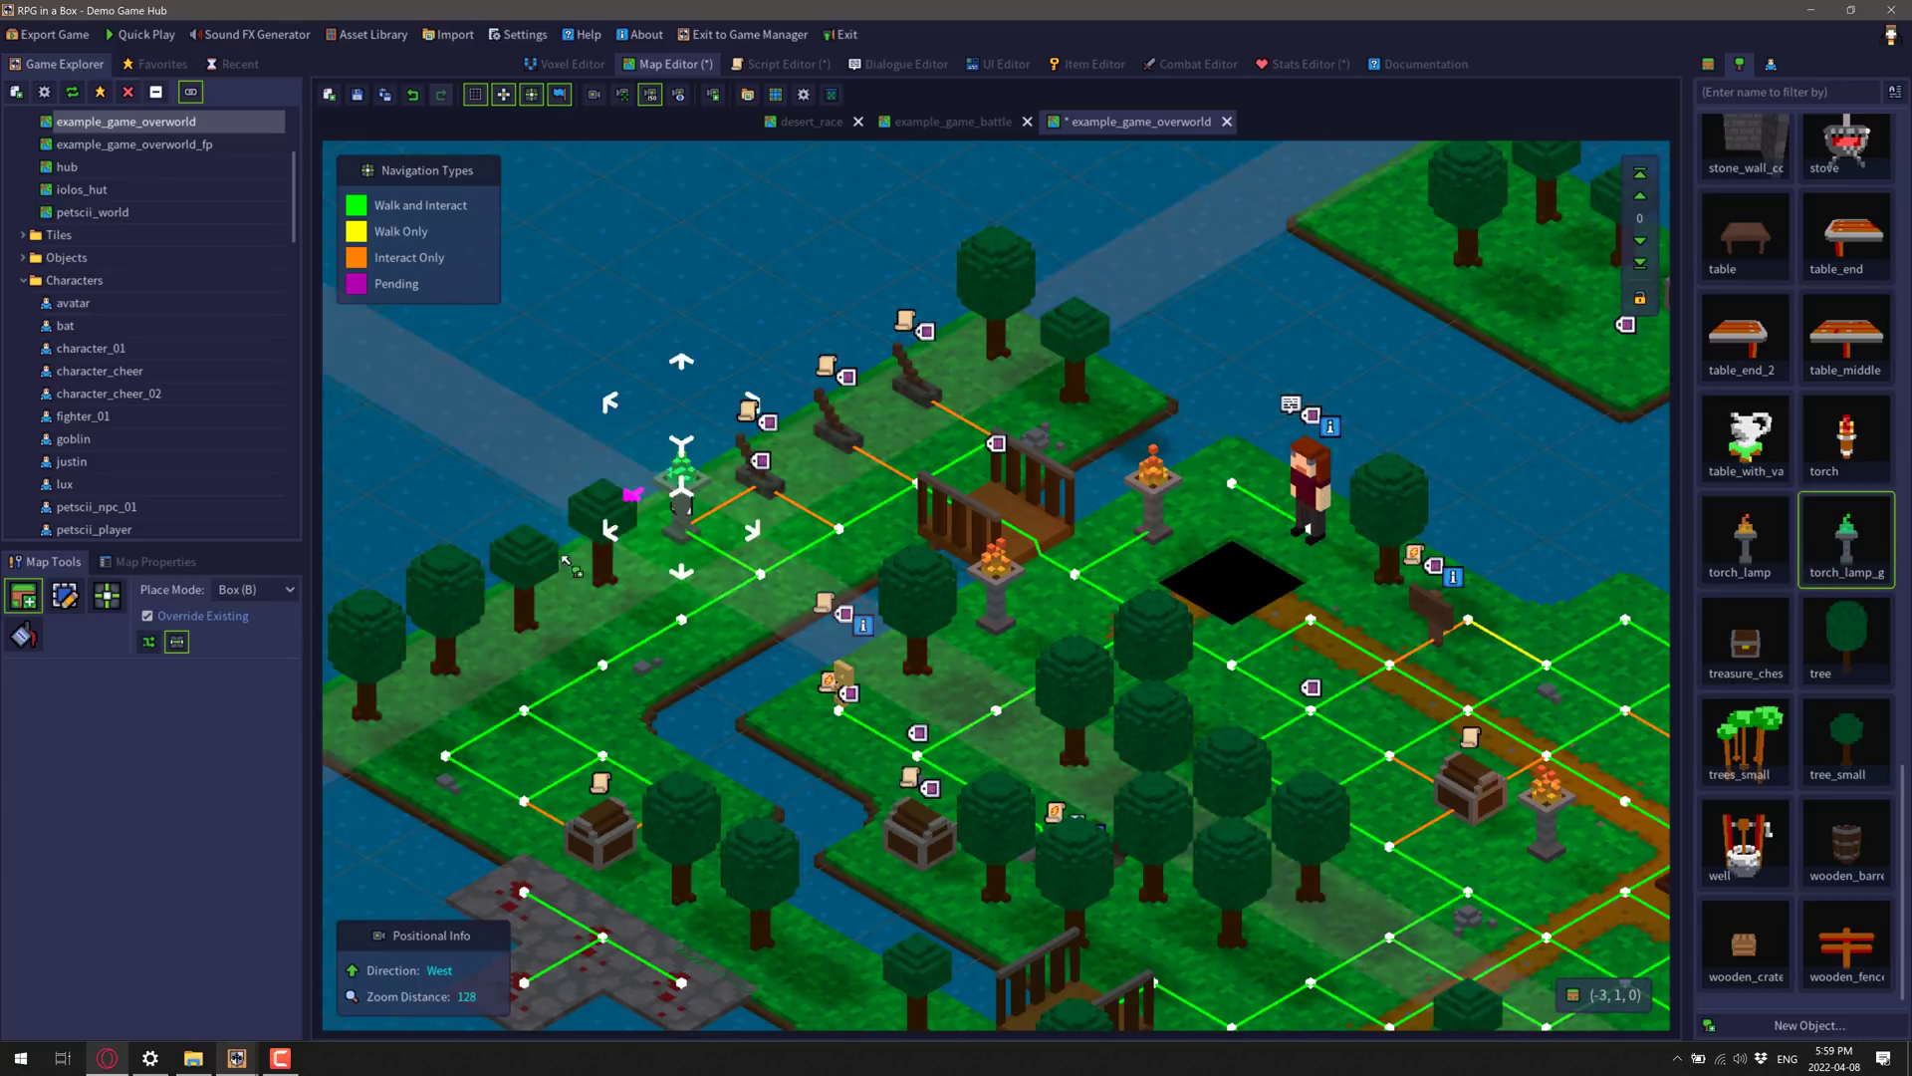
{"action": "left_click", "coordinate": [688, 645]}
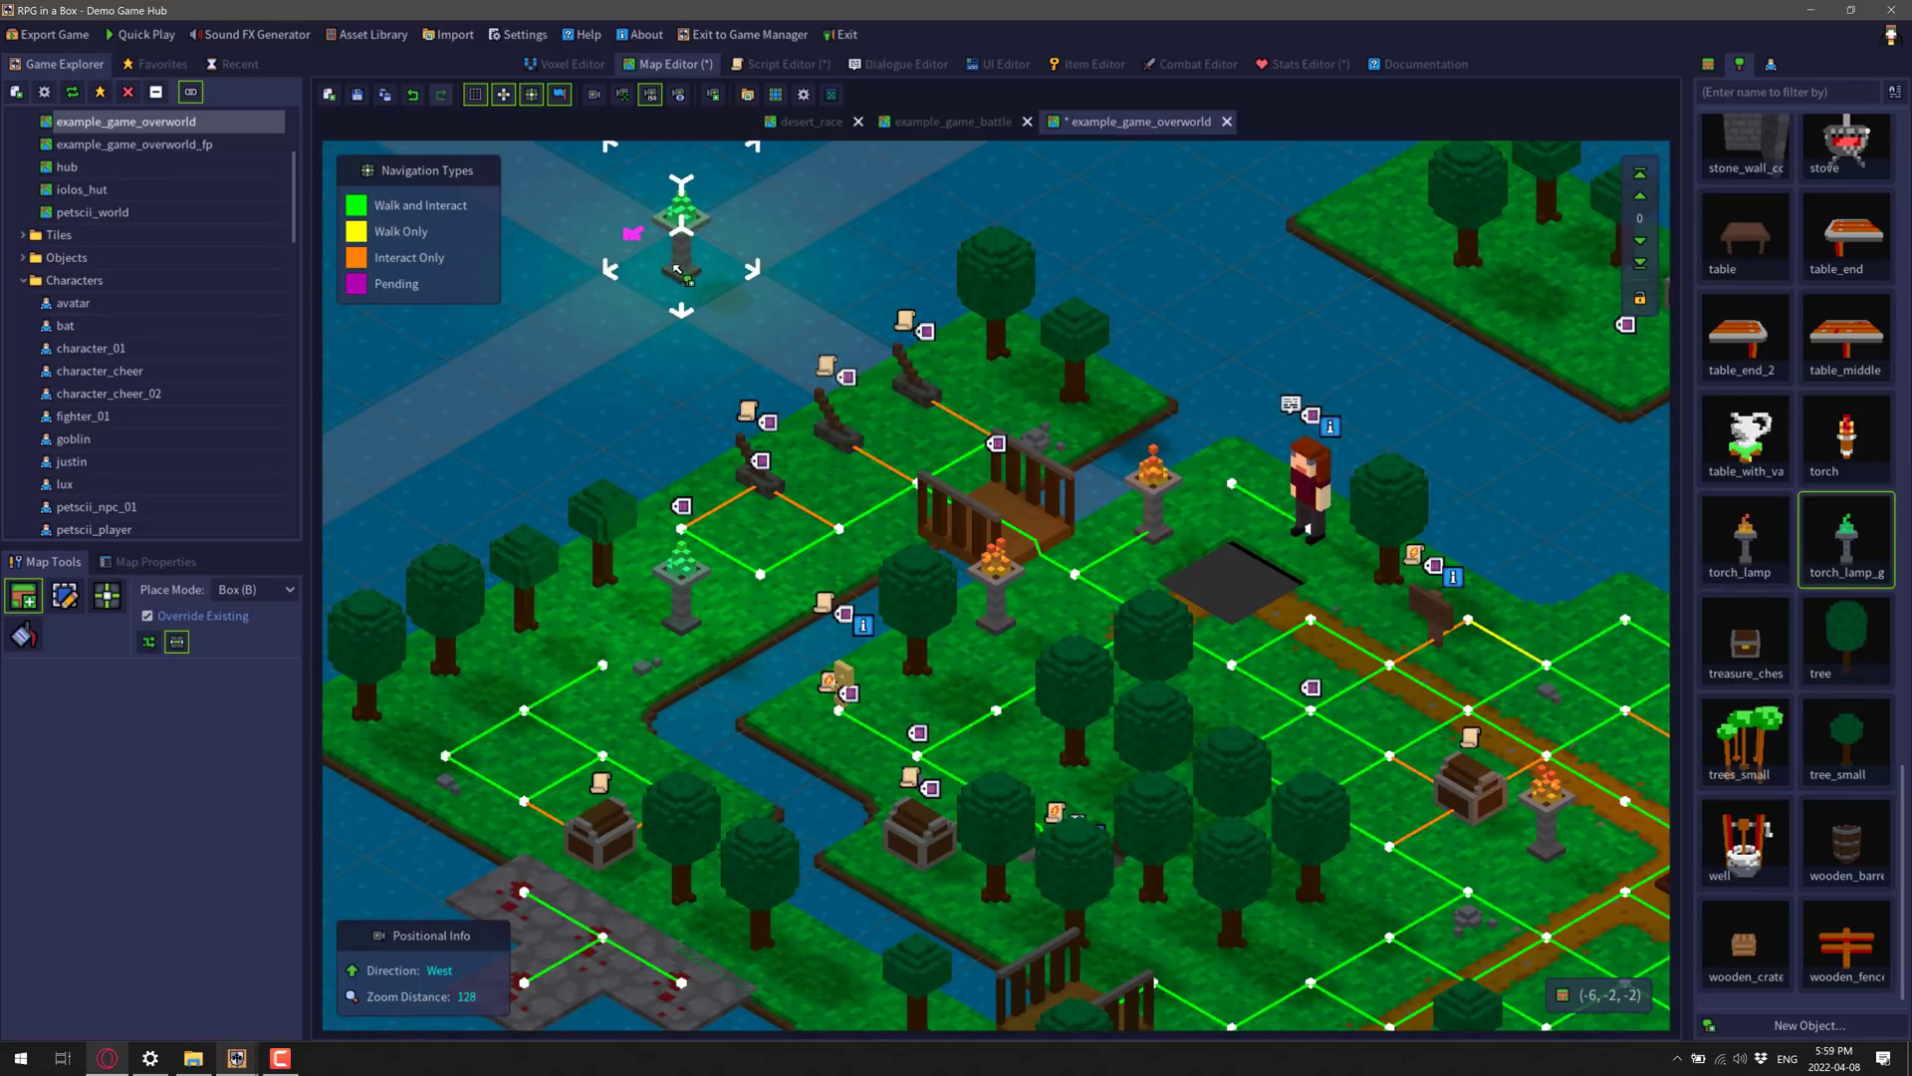
{"action": "left_click", "coordinate": [681, 299]}
Step: Place a goblin character on the water beside the green torch lamp and connect its tile to the adjacent one with a navigation path
{"action": "left_click", "coordinate": [1773, 65]}
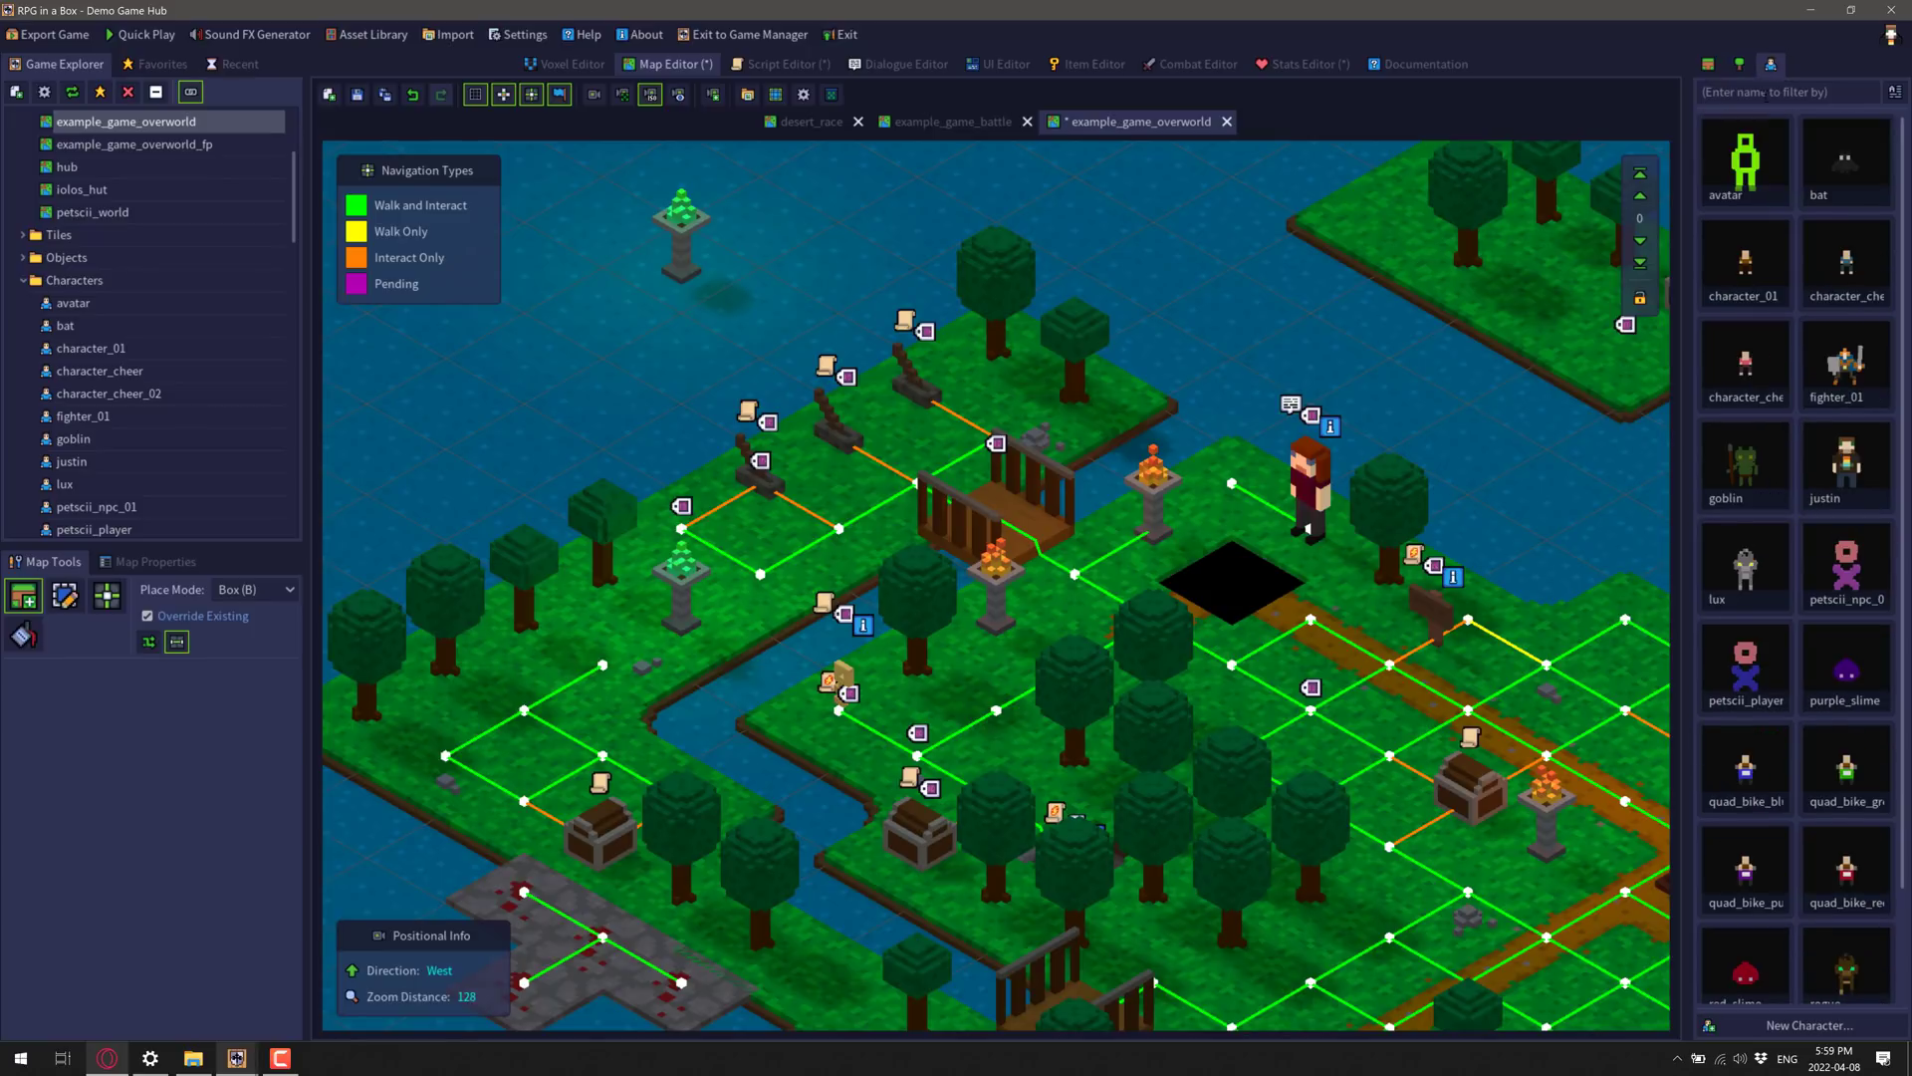
{"action": "scroll", "coordinate": [1831, 620], "scroll_direction": "down", "scroll_amount": 1}
{"action": "left_click", "coordinate": [1756, 344]}
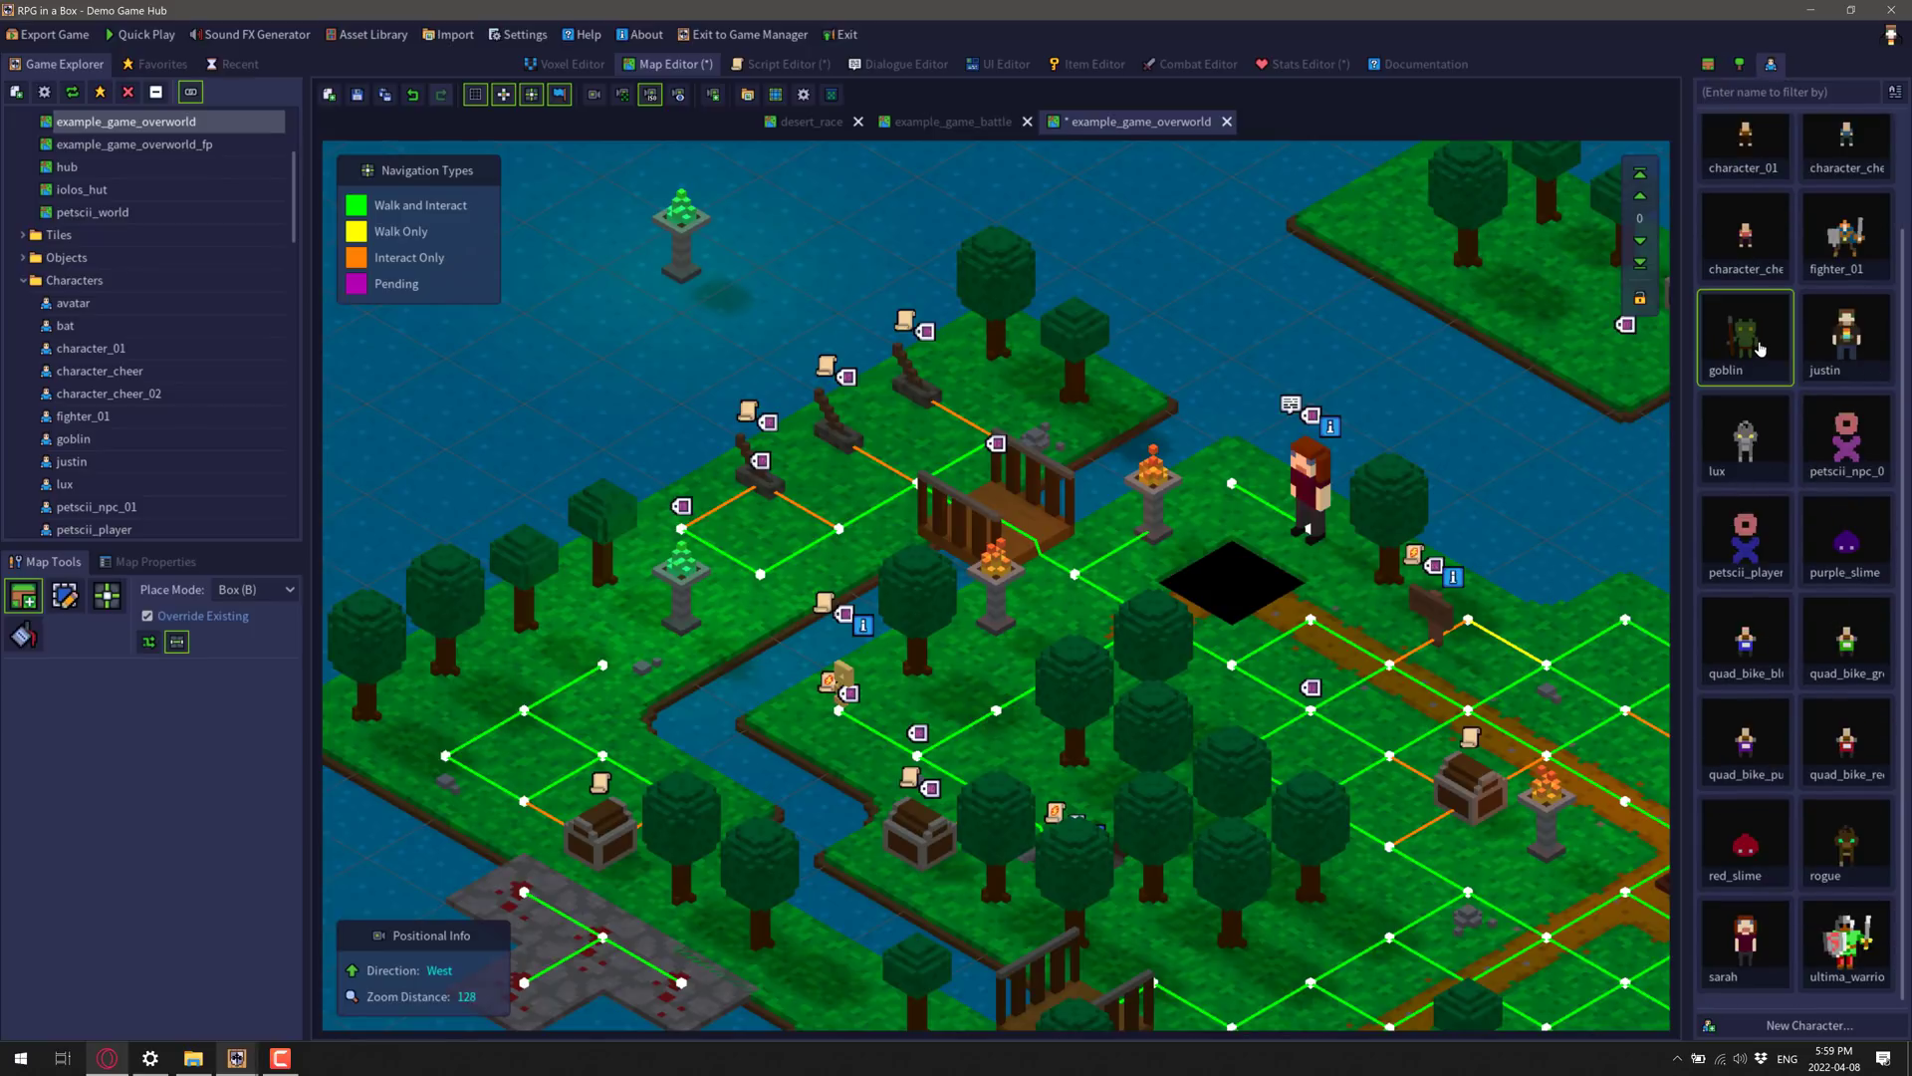
{"action": "left_click", "coordinate": [760, 286]}
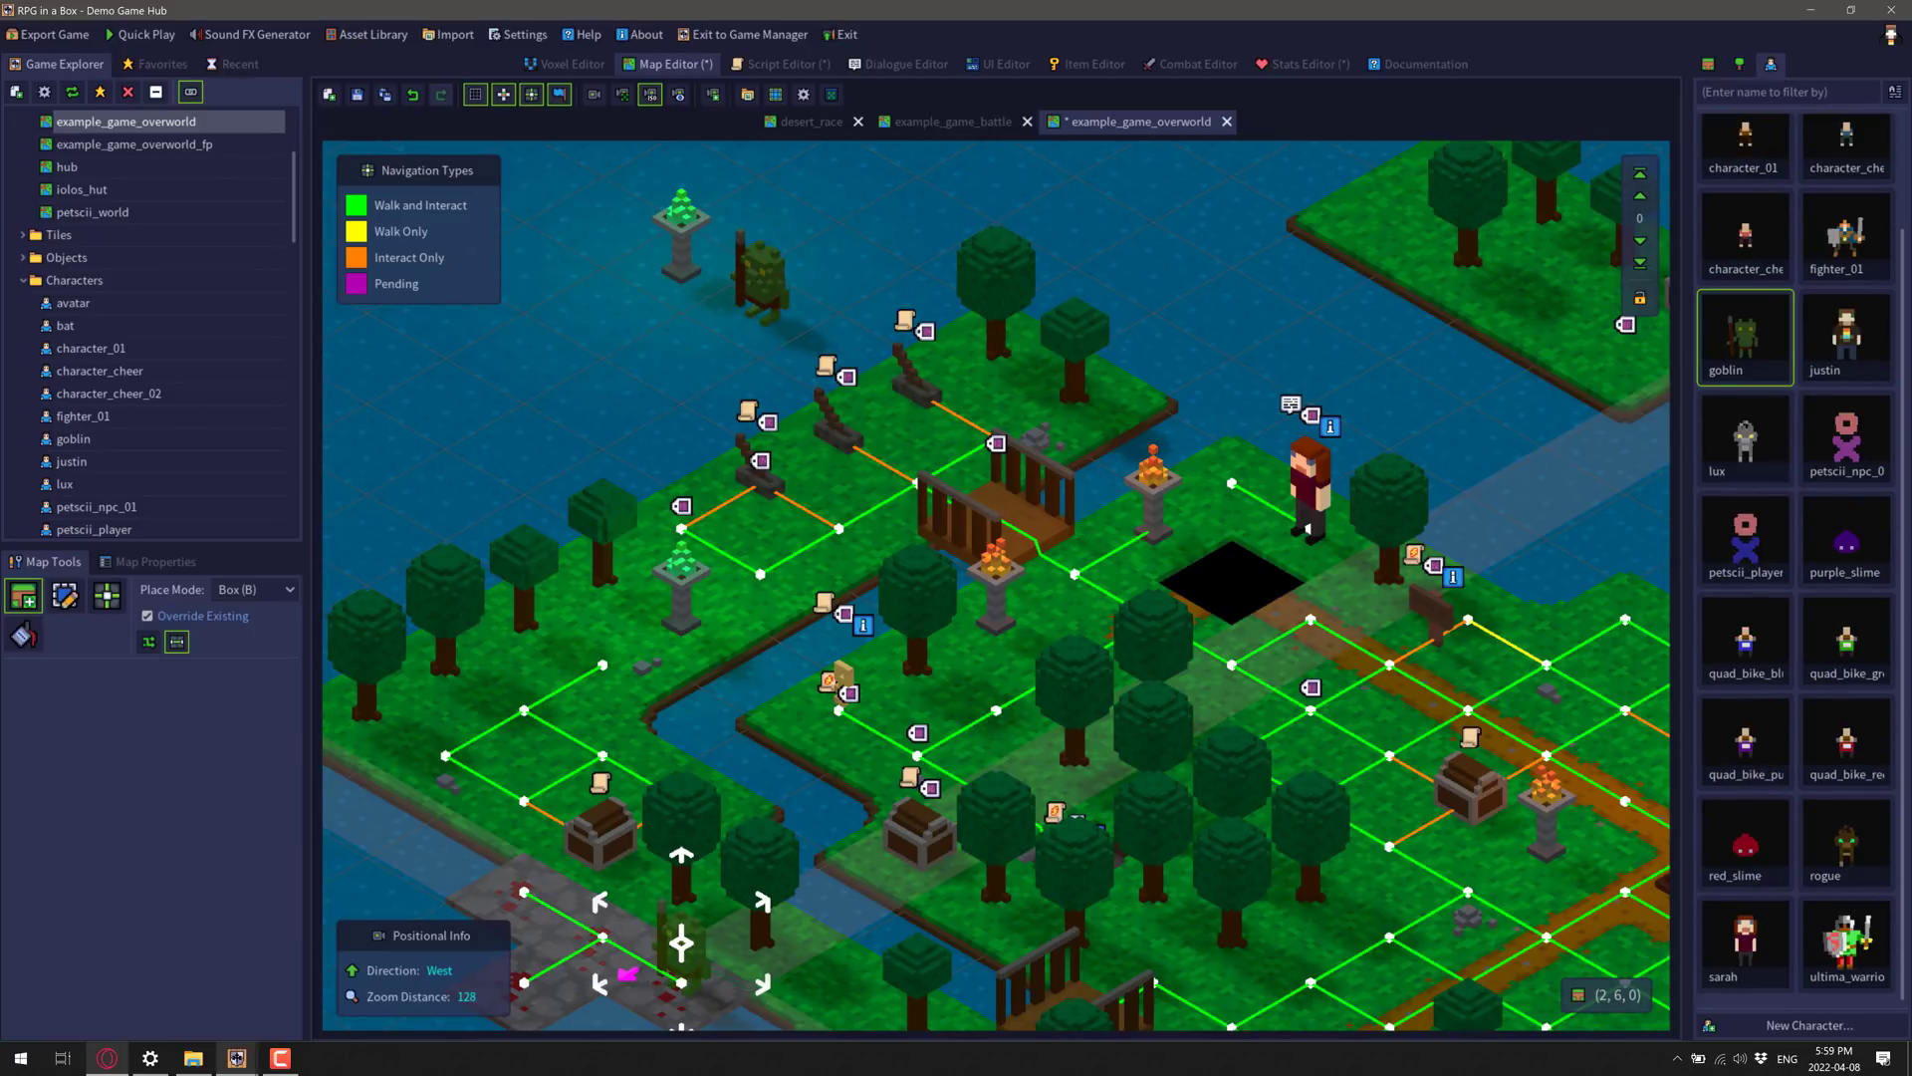
{"action": "key", "text": "Escape"}
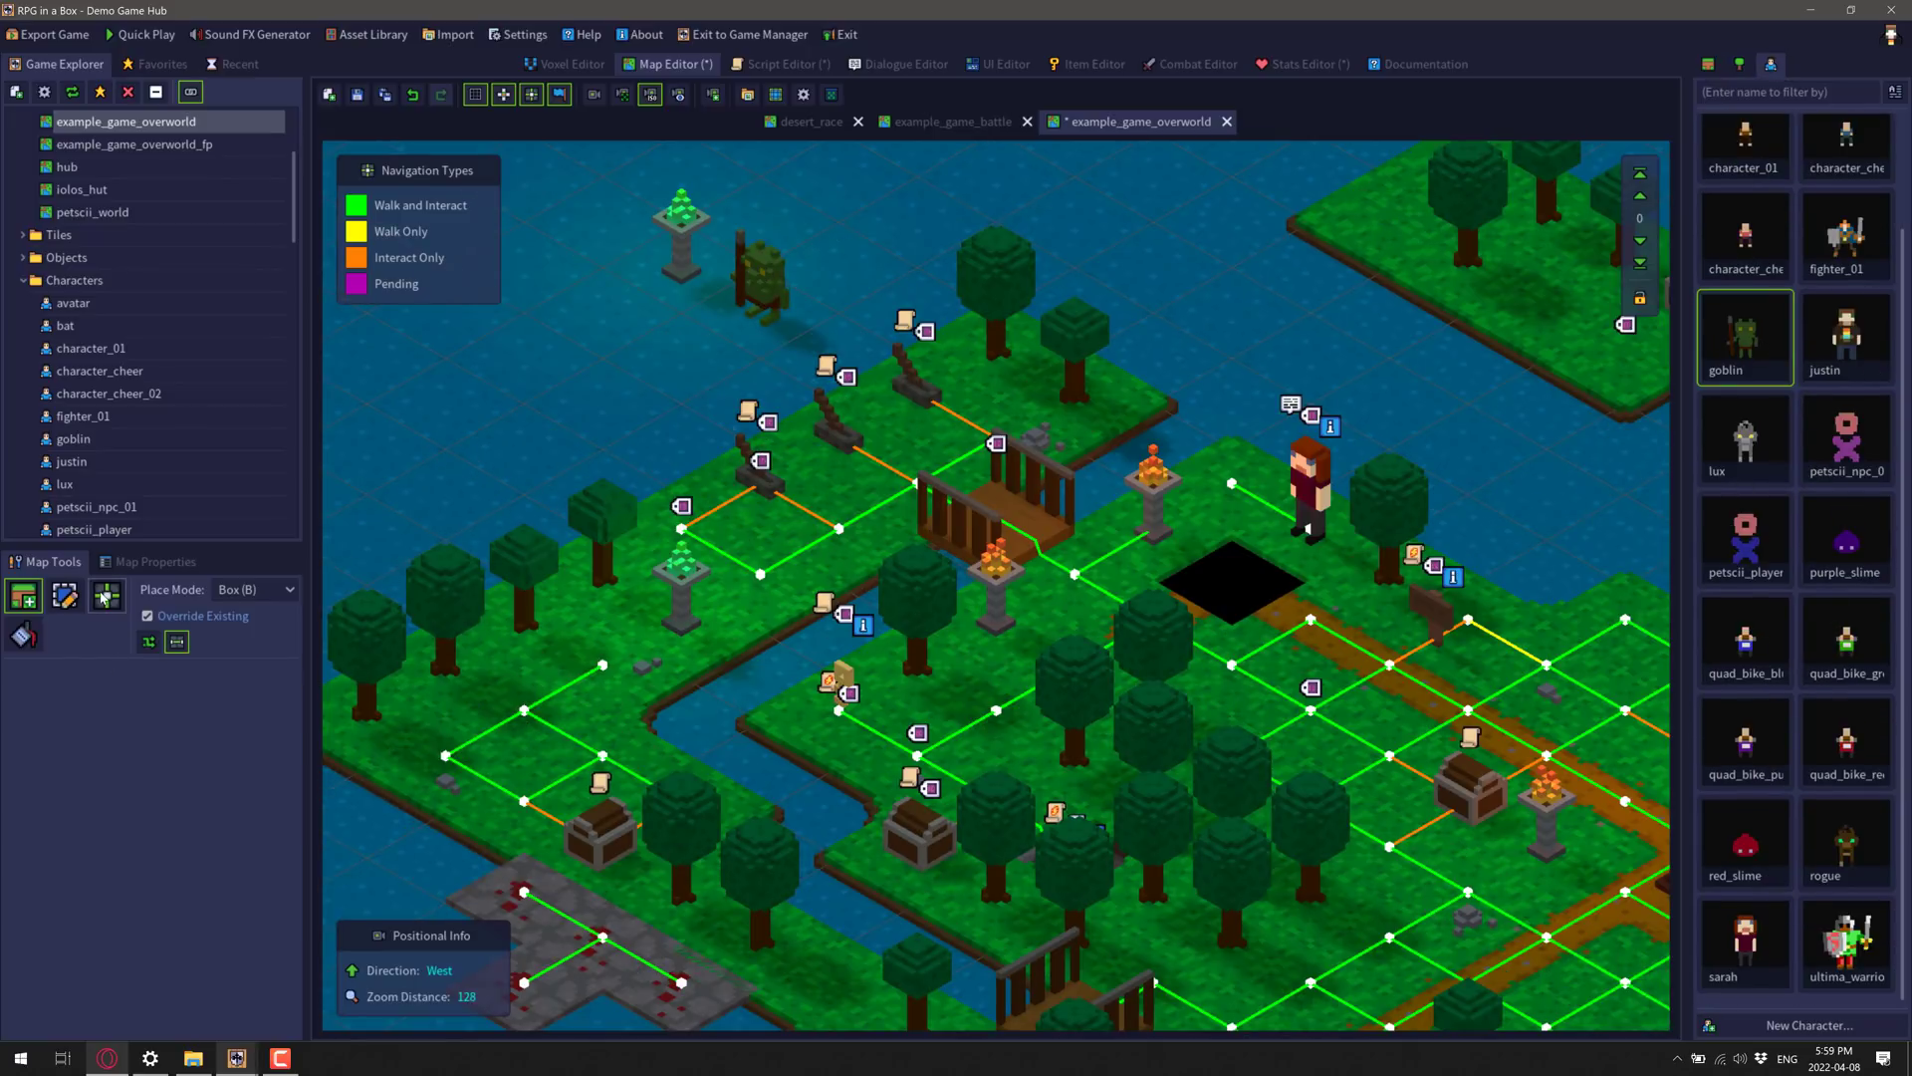
{"action": "left_click_drag", "start_coordinate": [760, 313], "coordinate": [839, 356]}
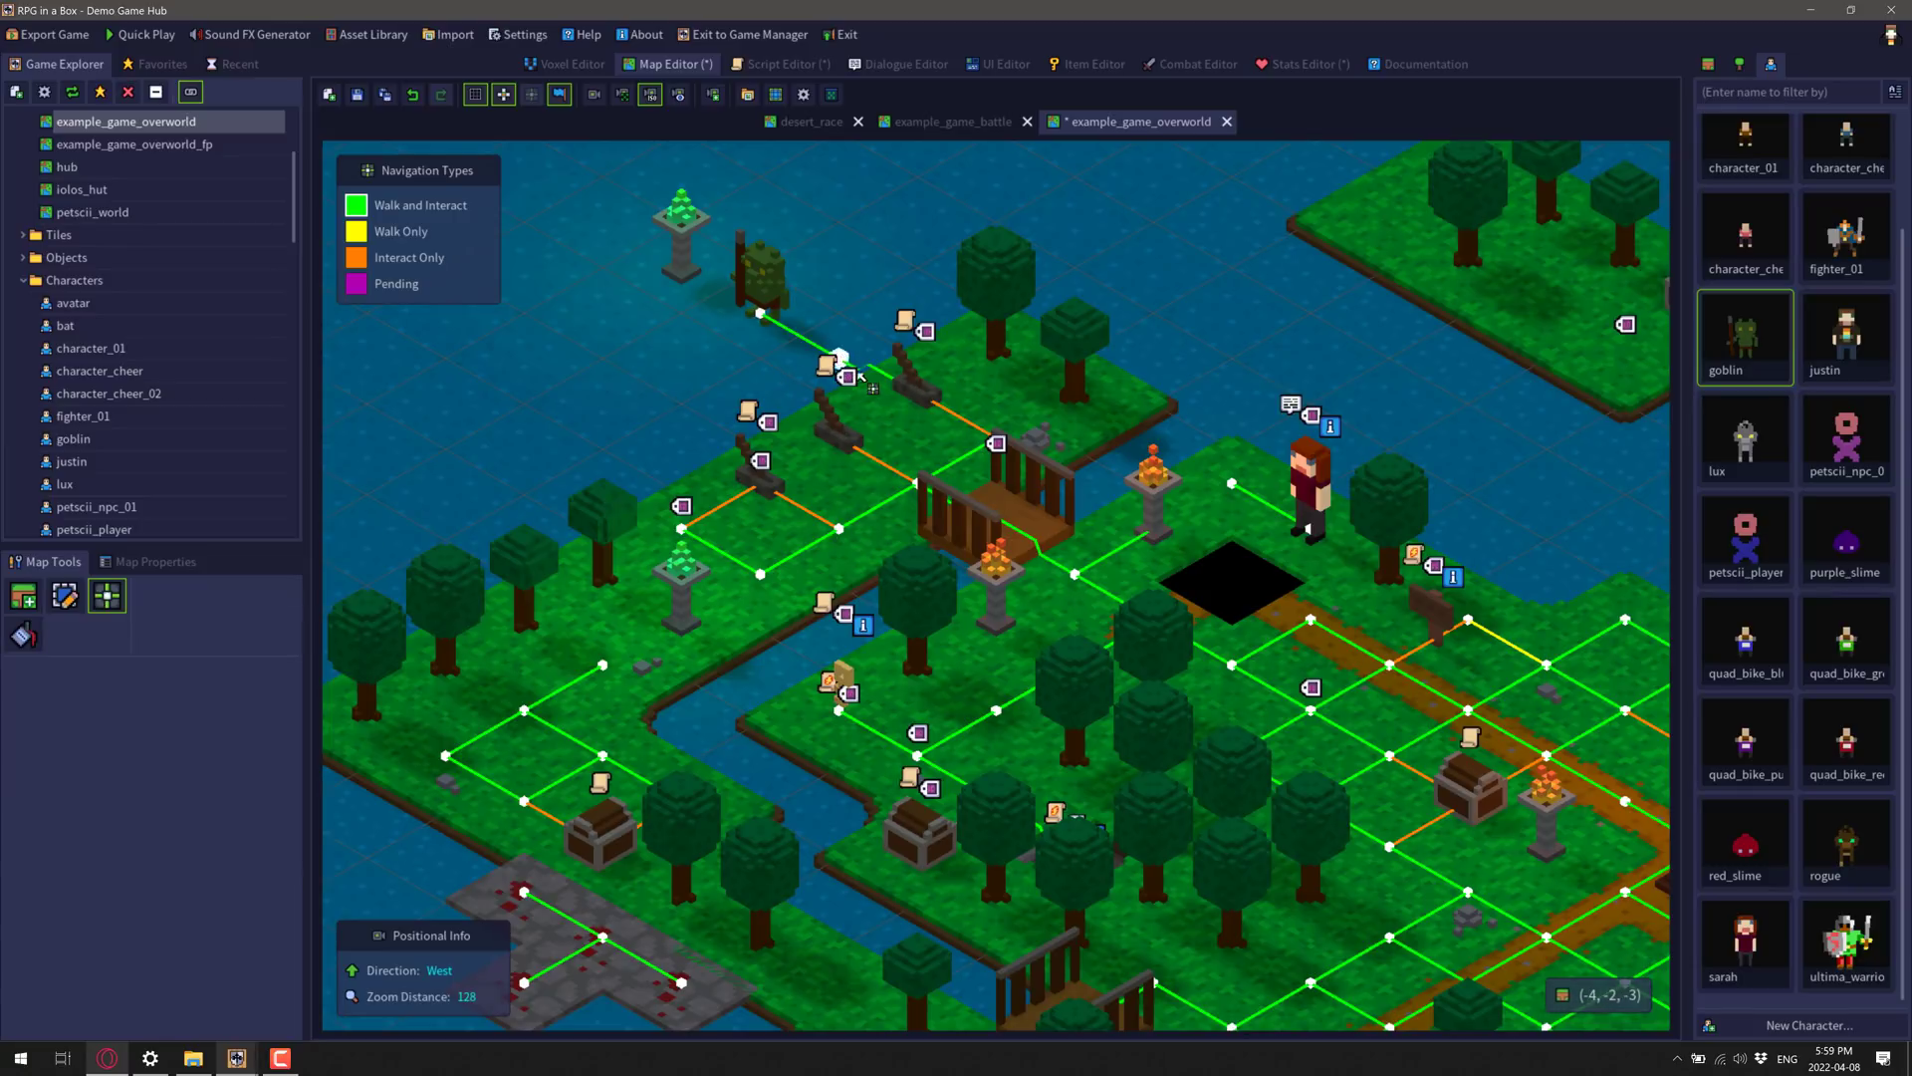
Step: Assign the lever01 script to the grass tile under the middle lever at (-3, -1, 0)
{"action": "key", "text": "2"}
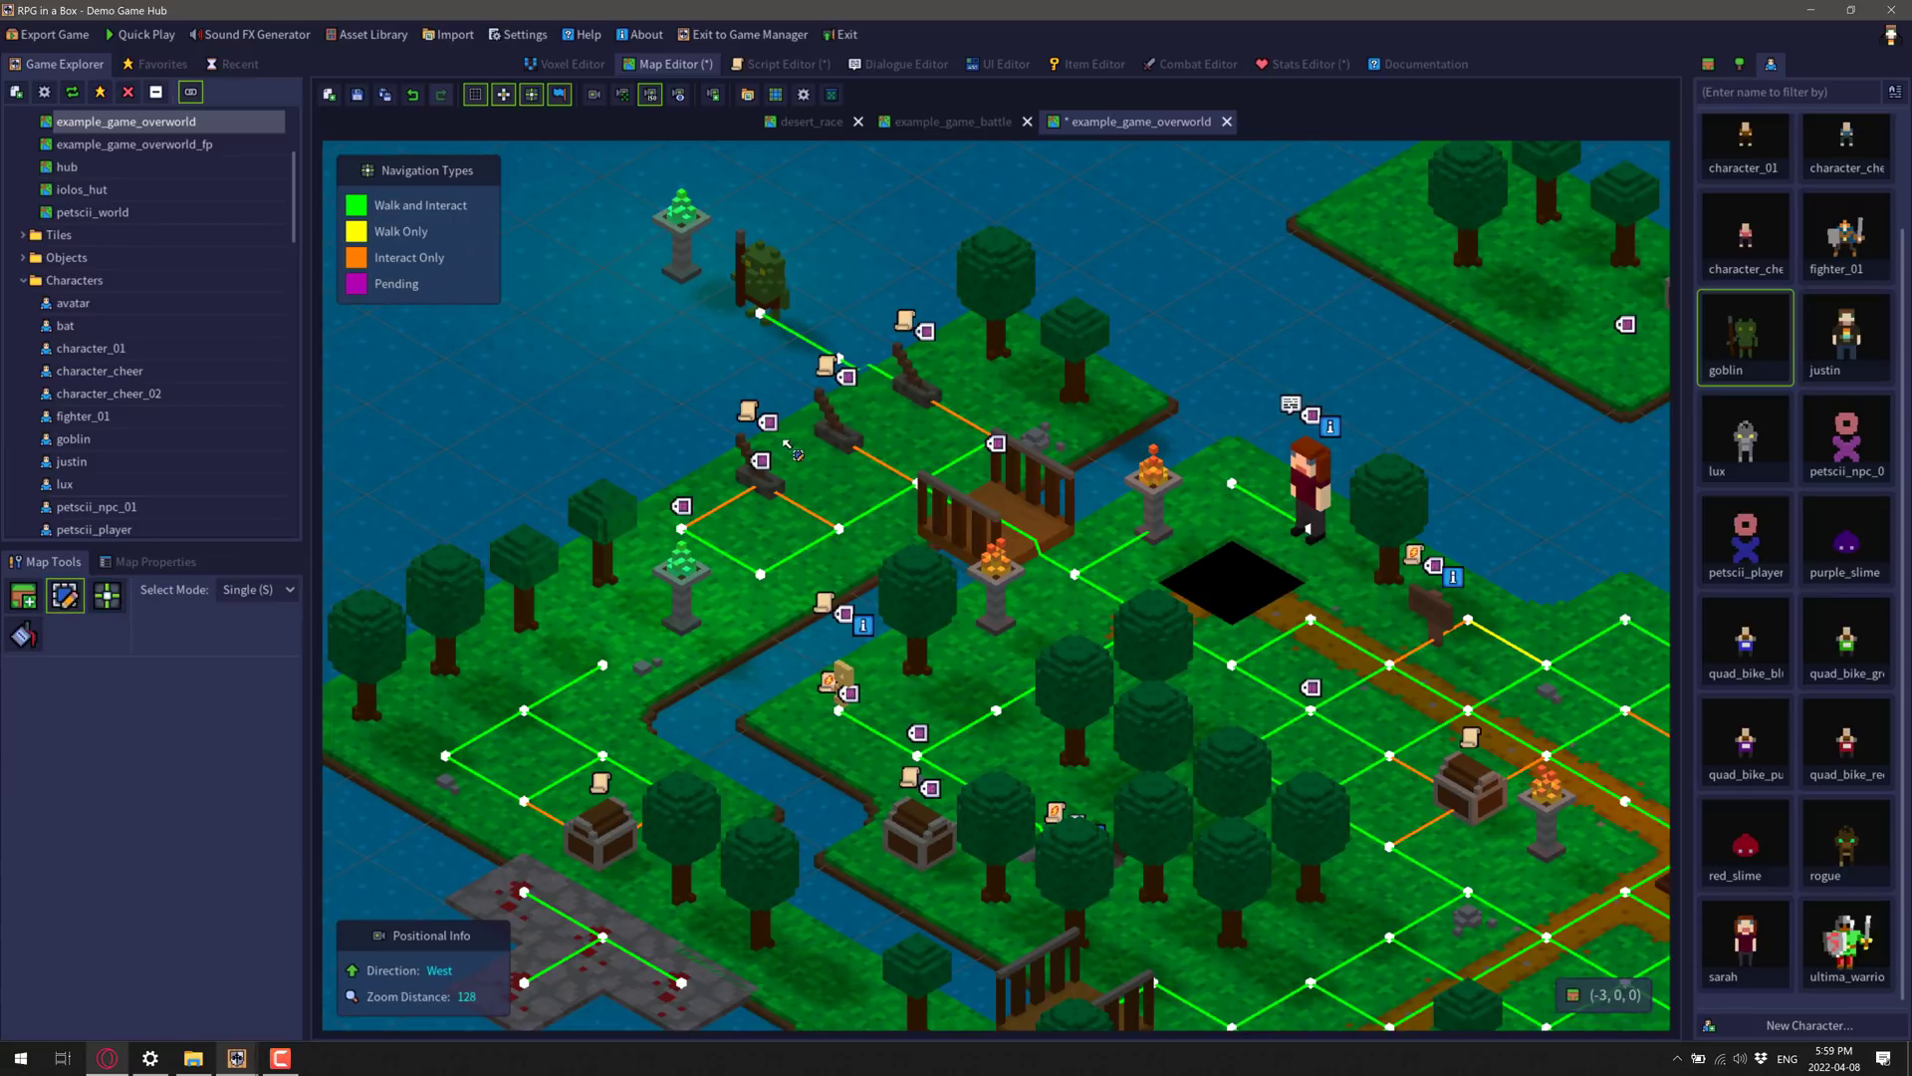
{"action": "left_click", "coordinate": [837, 418]}
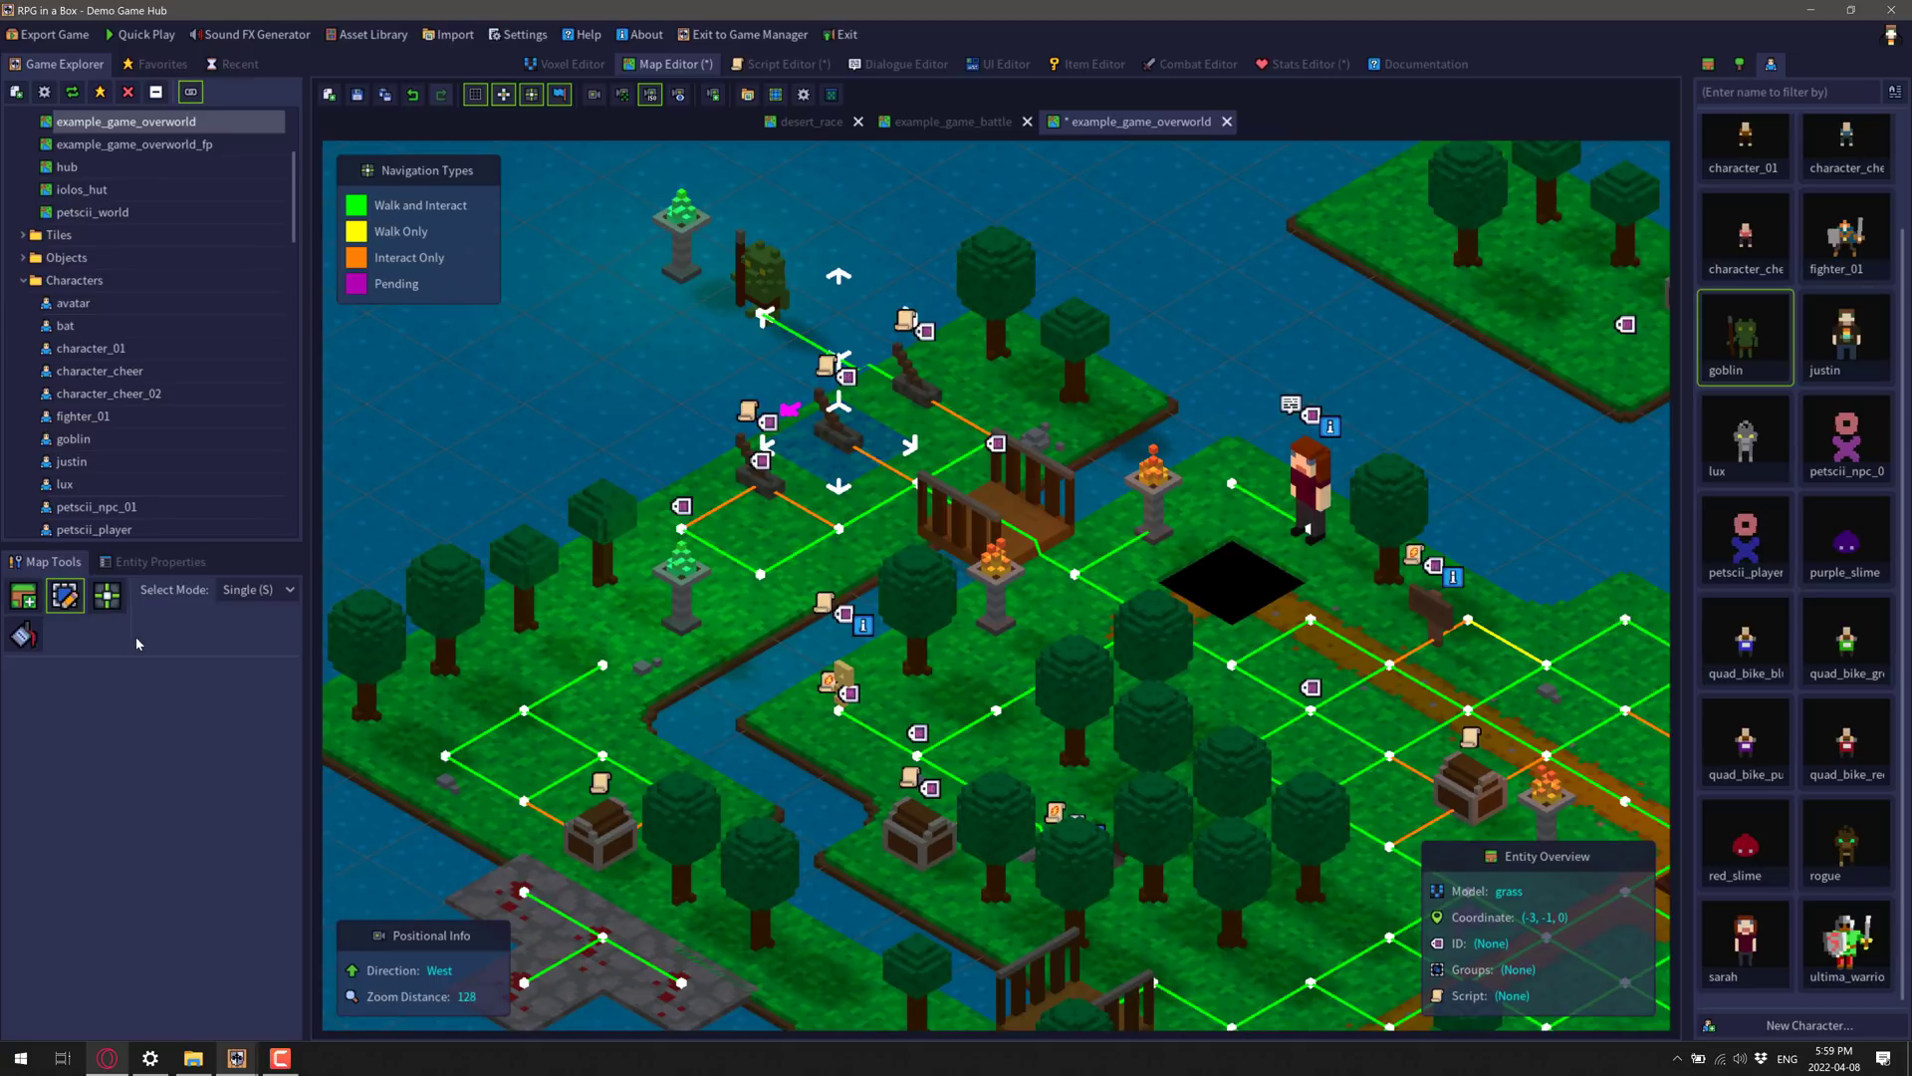
{"action": "left_click", "coordinate": [163, 561]}
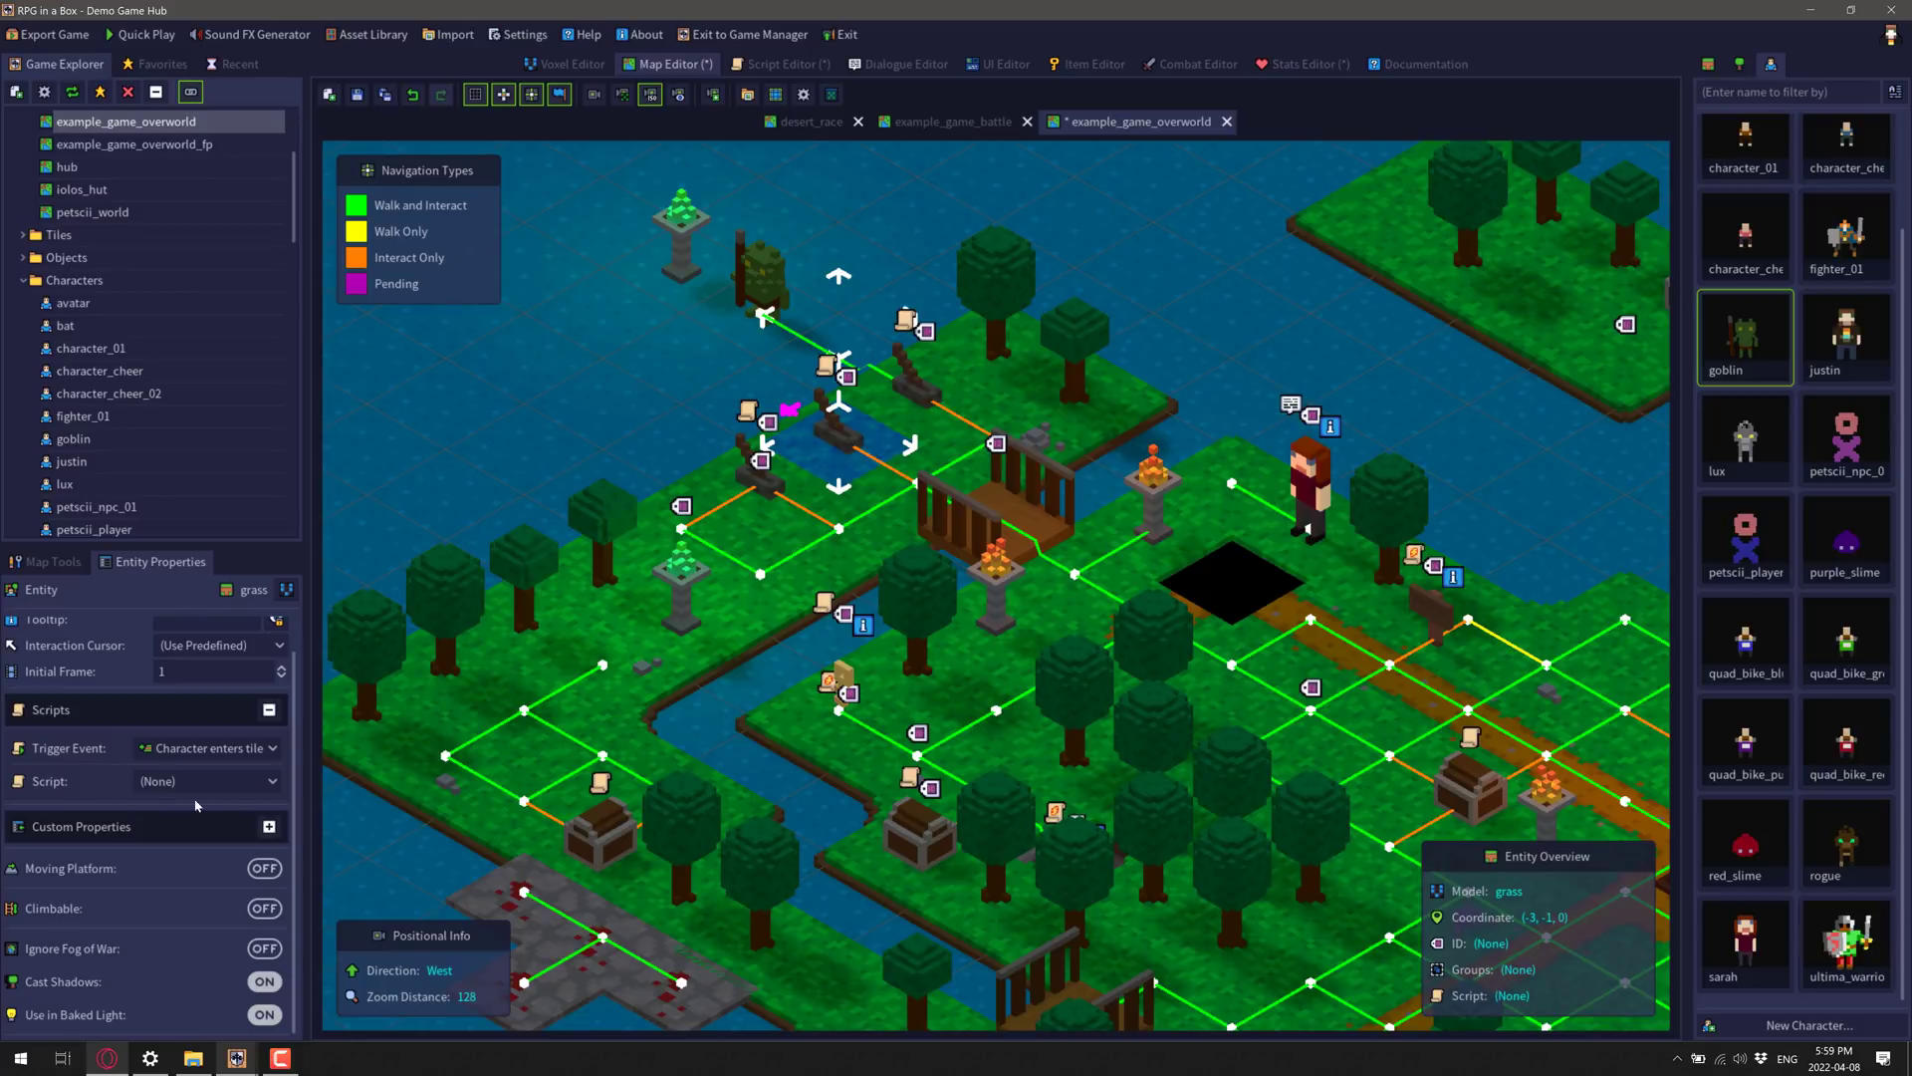
{"action": "left_click", "coordinate": [204, 781]}
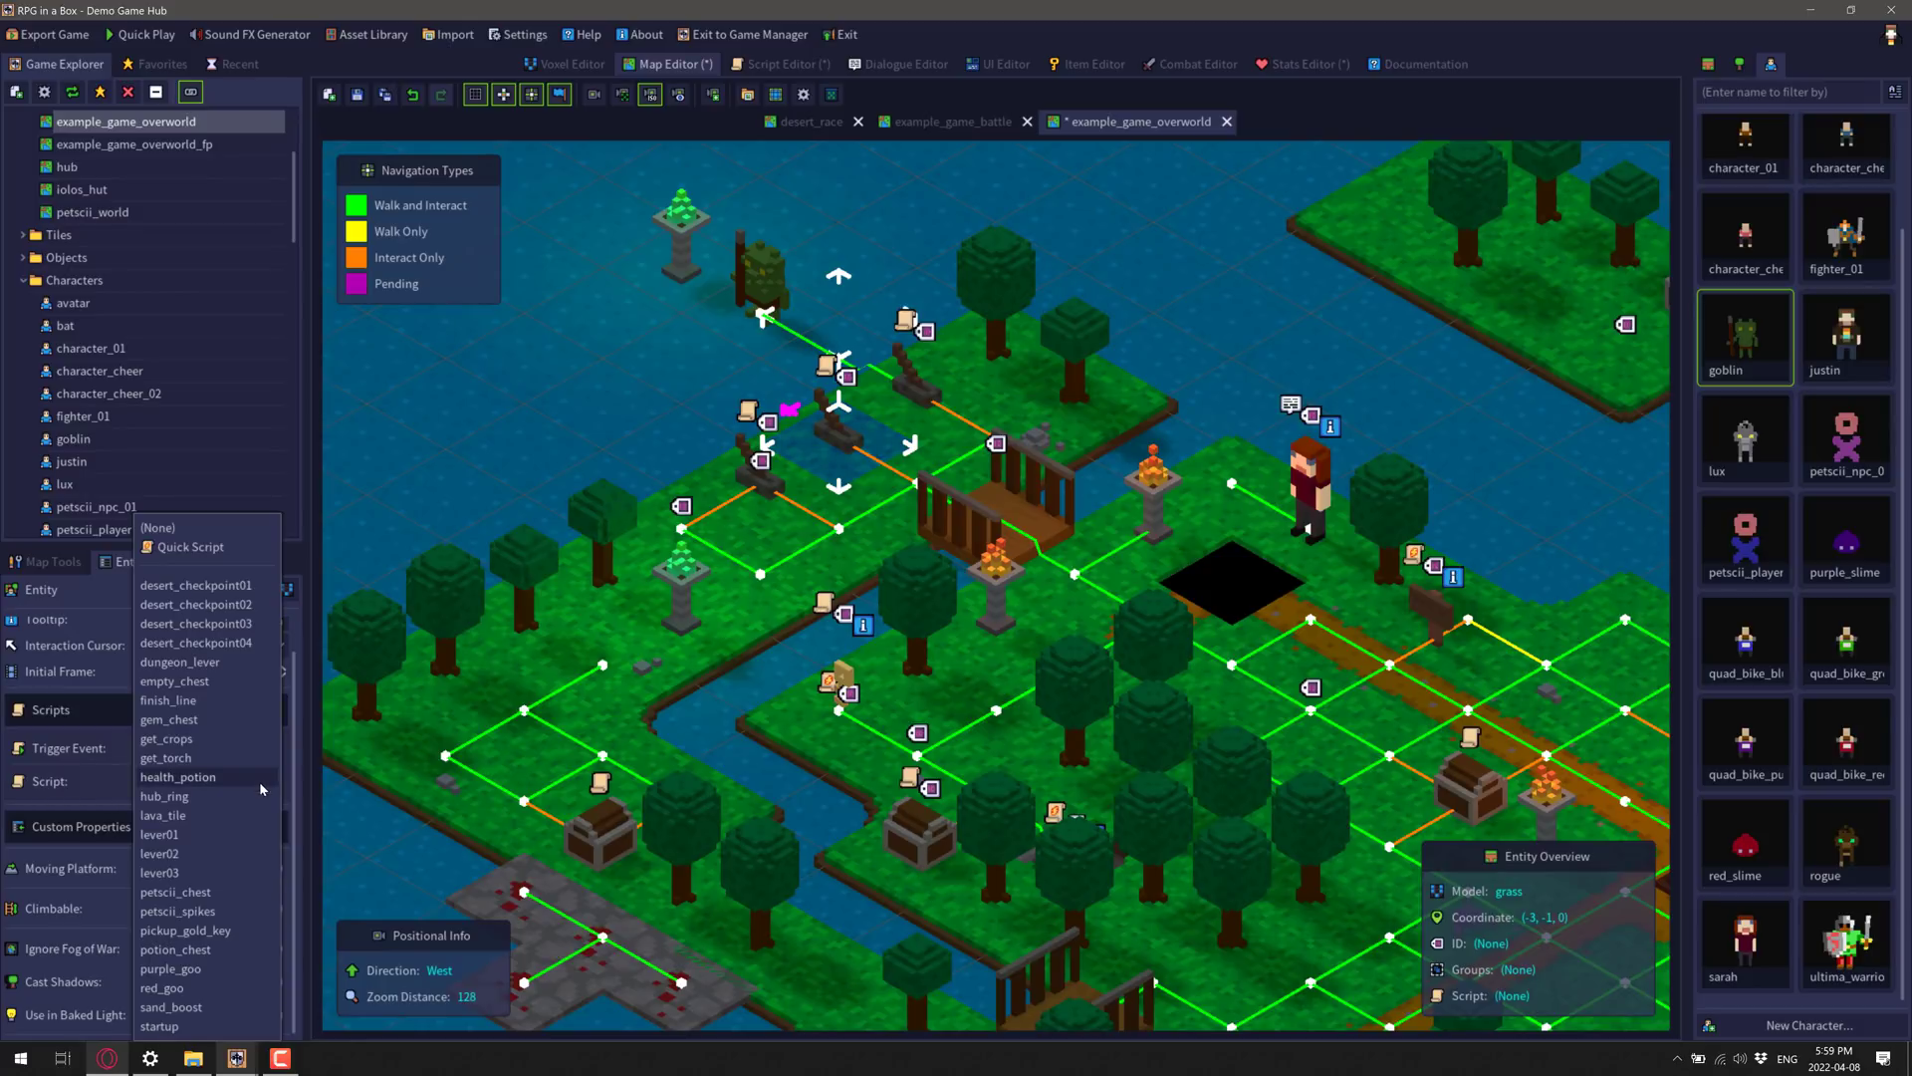
{"action": "left_click", "coordinate": [189, 832]}
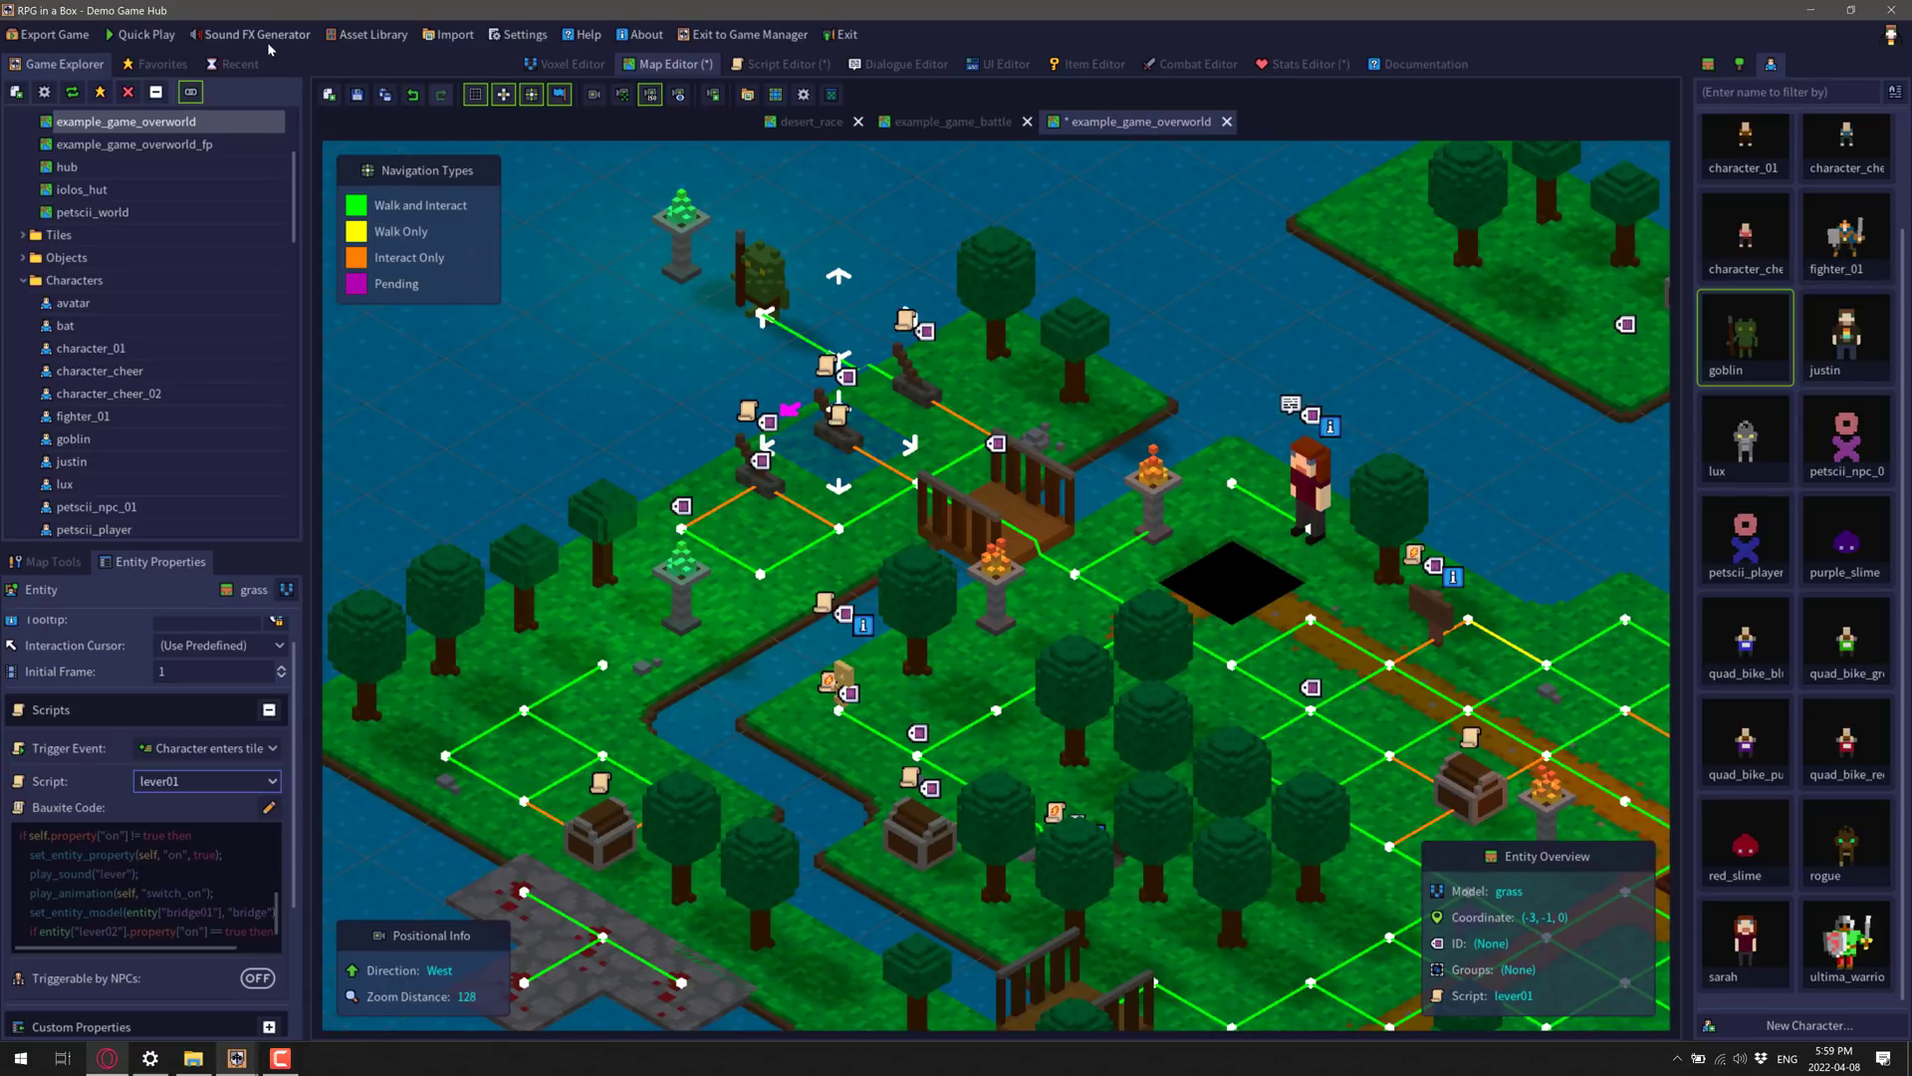
Step: Review the editor settings for the script editor, code highlighting, dialogue editor and quick play, closing them without changes
{"action": "left_click", "coordinate": [508, 38]}
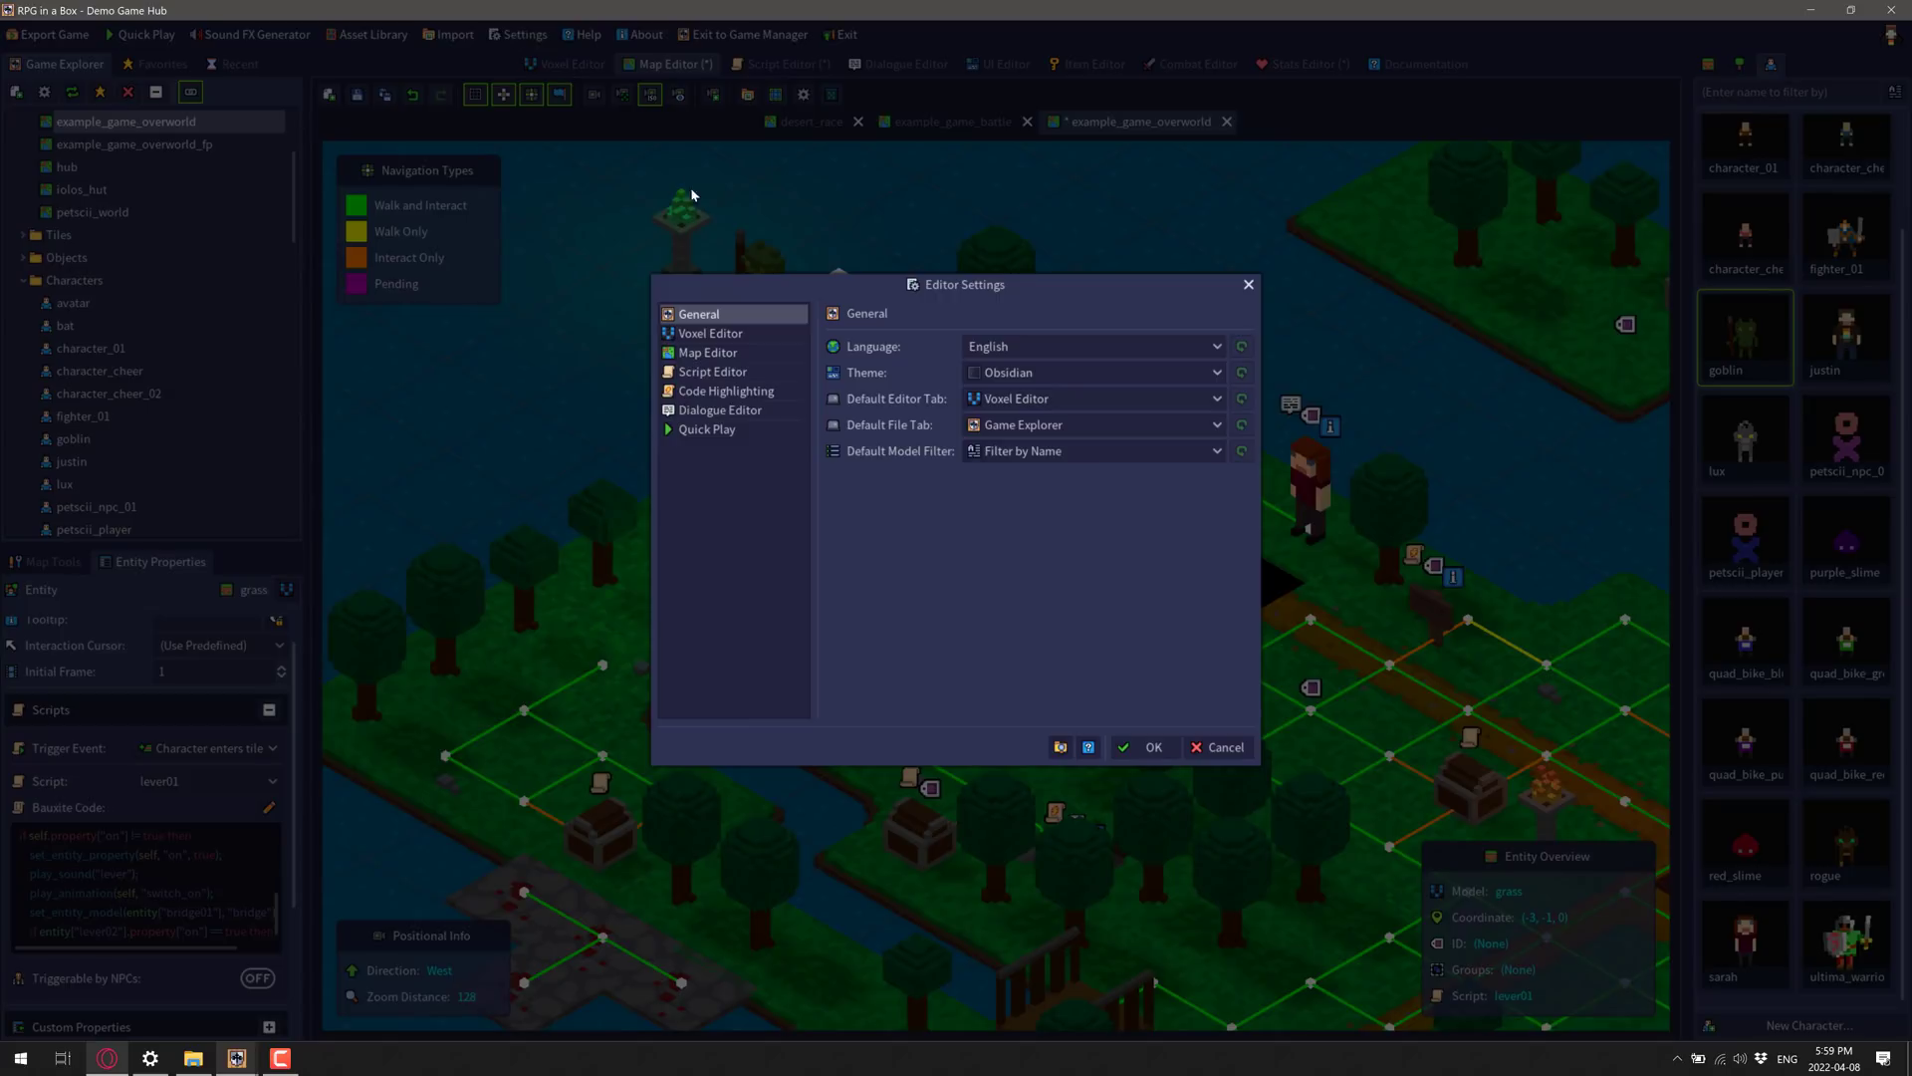
{"action": "left_click", "coordinate": [726, 373]}
{"action": "left_click", "coordinate": [730, 390]}
{"action": "left_click", "coordinate": [727, 410]}
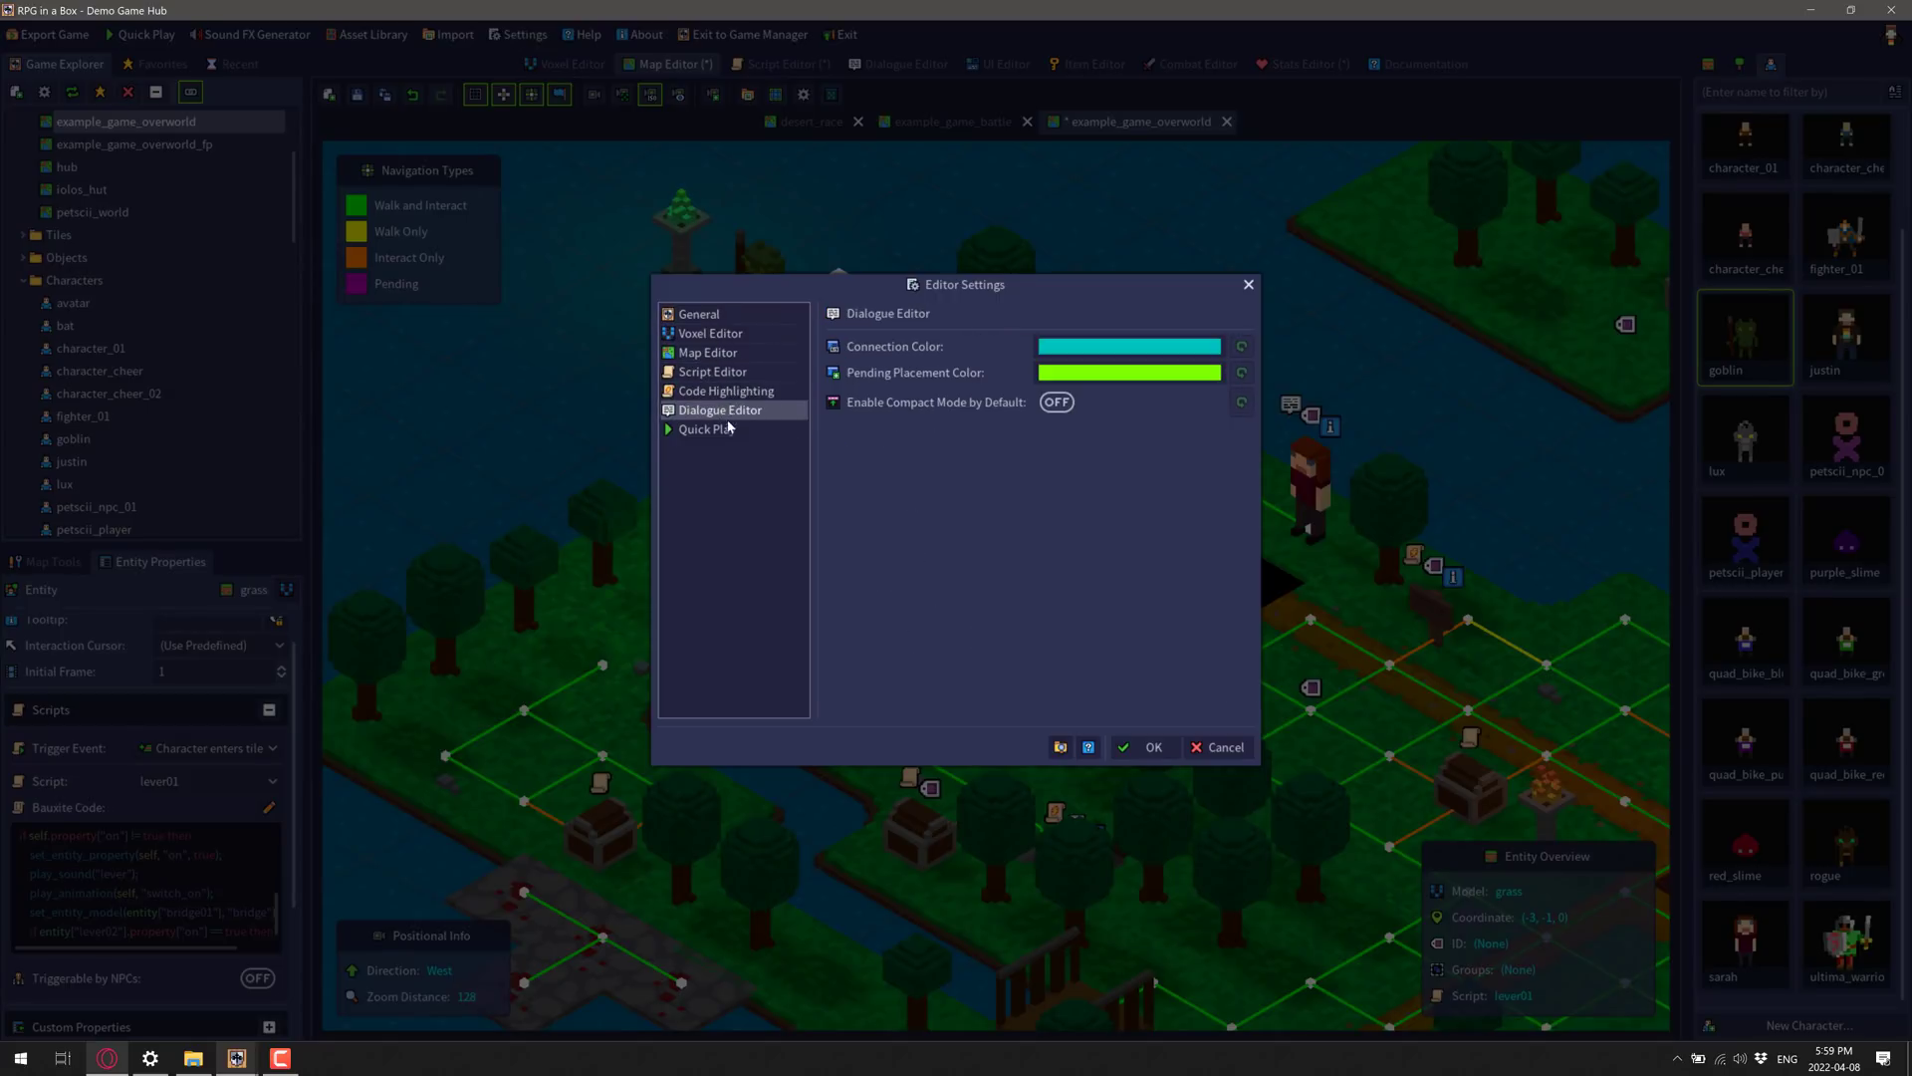
{"action": "left_click", "coordinate": [730, 429]}
{"action": "left_click", "coordinate": [1220, 747]}
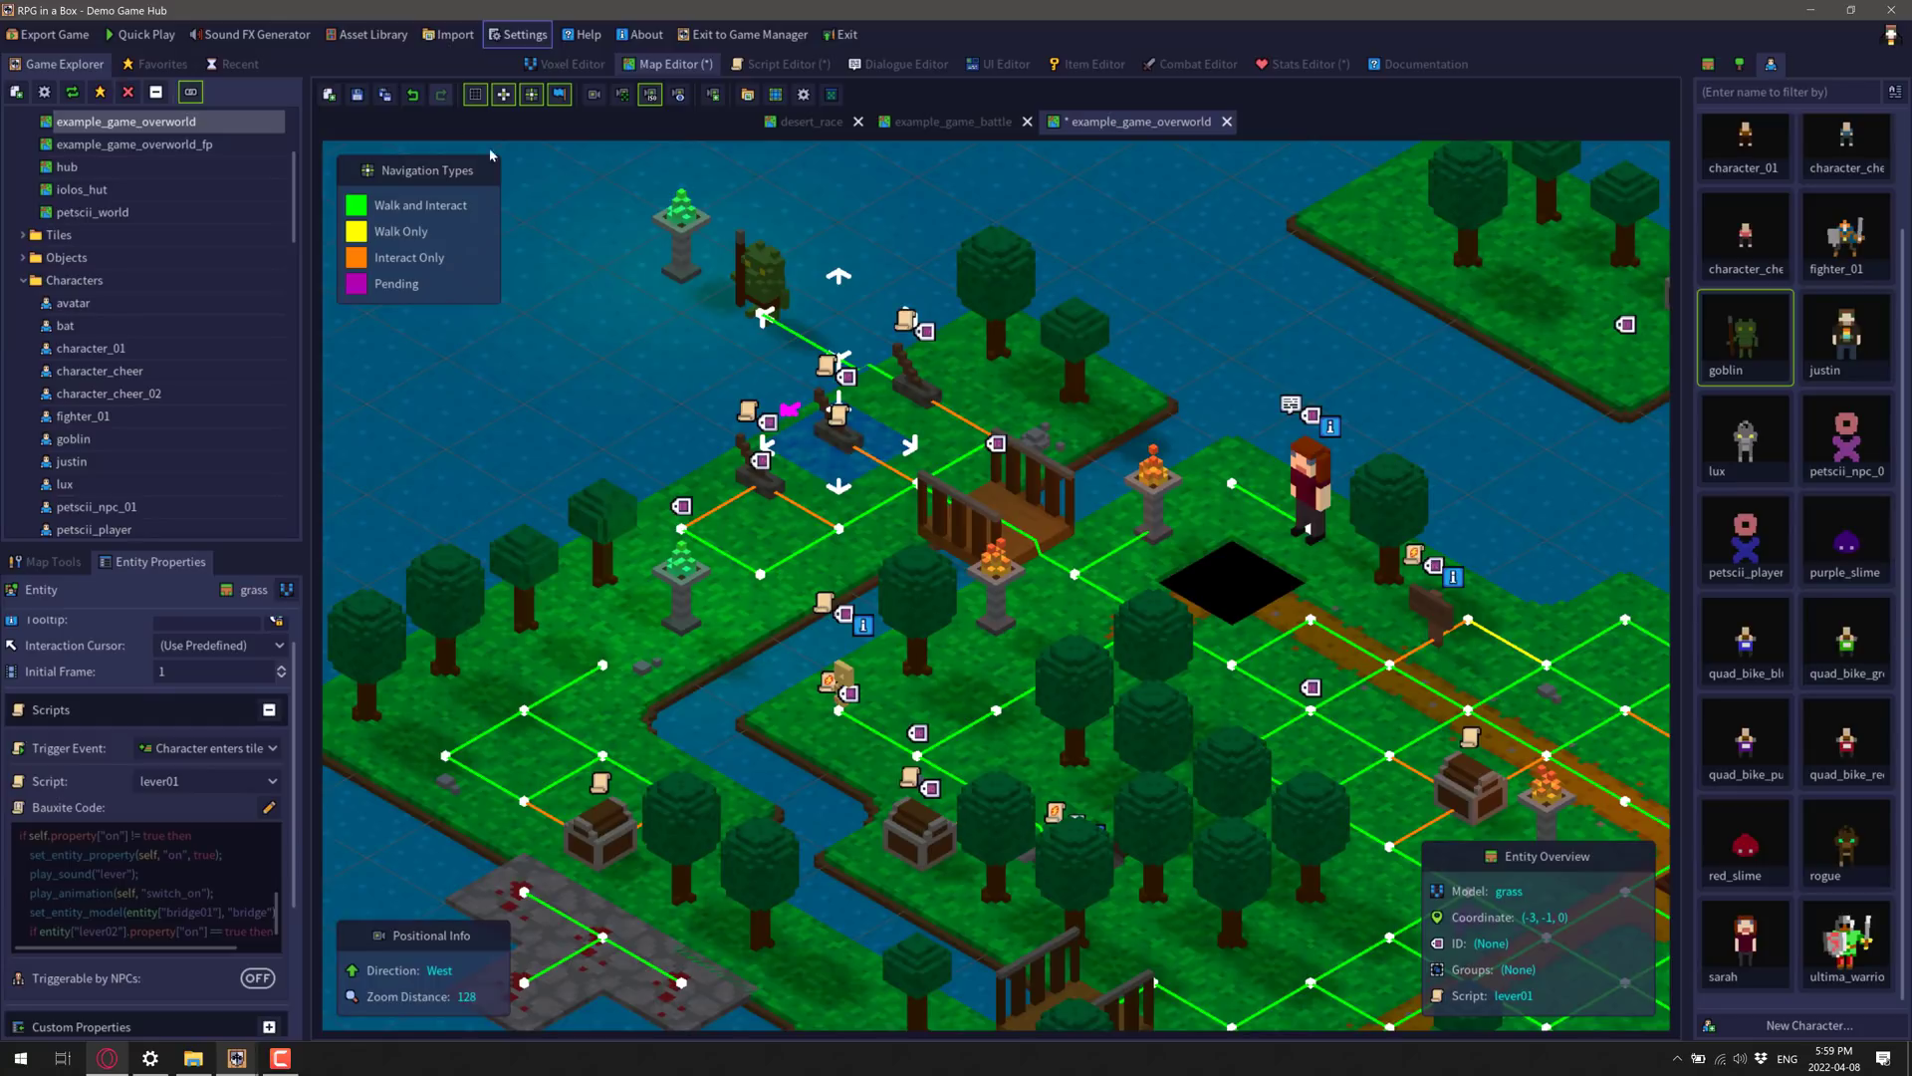
Step: Review the game configuration's general settings, global event scripts, global properties and key bindings, closing it without changes
{"action": "scroll", "coordinate": [112, 207], "scroll_direction": "up", "scroll_amount": 4}
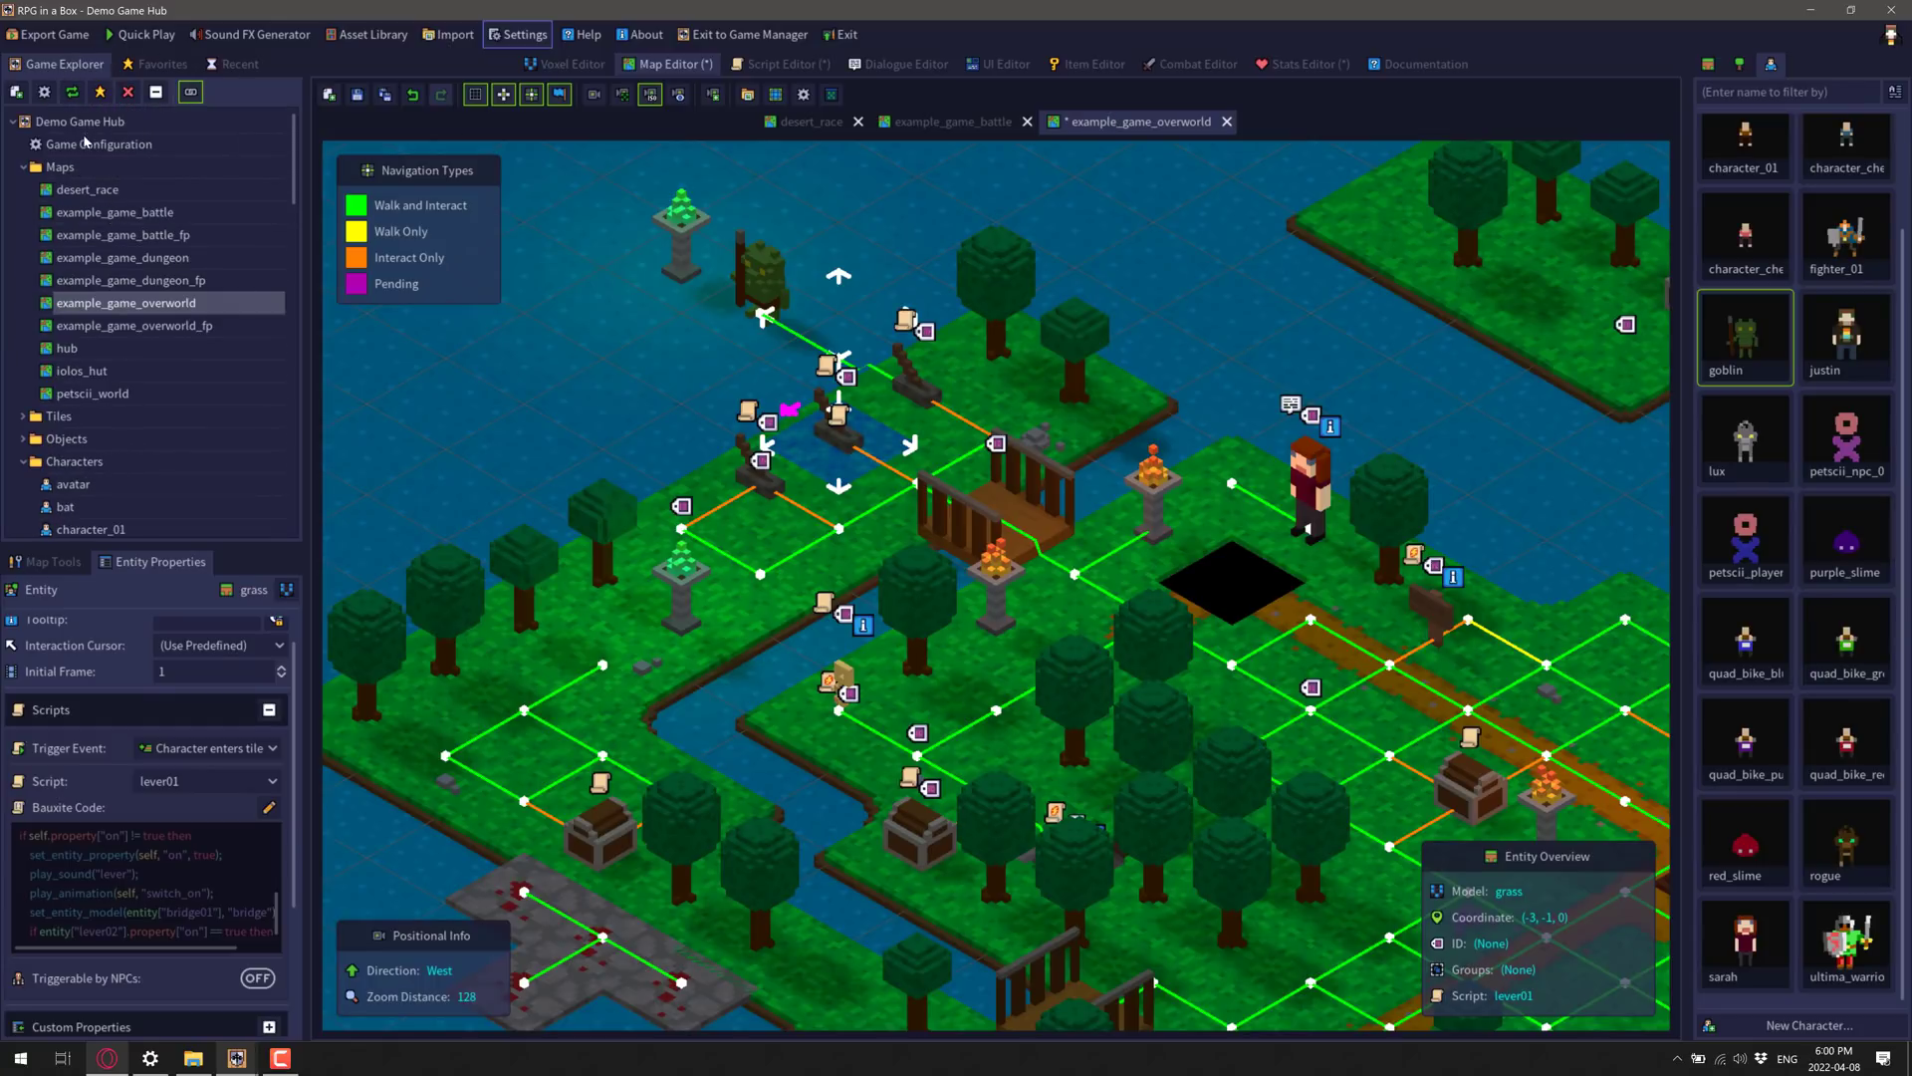
{"action": "double_click", "coordinate": [88, 145]}
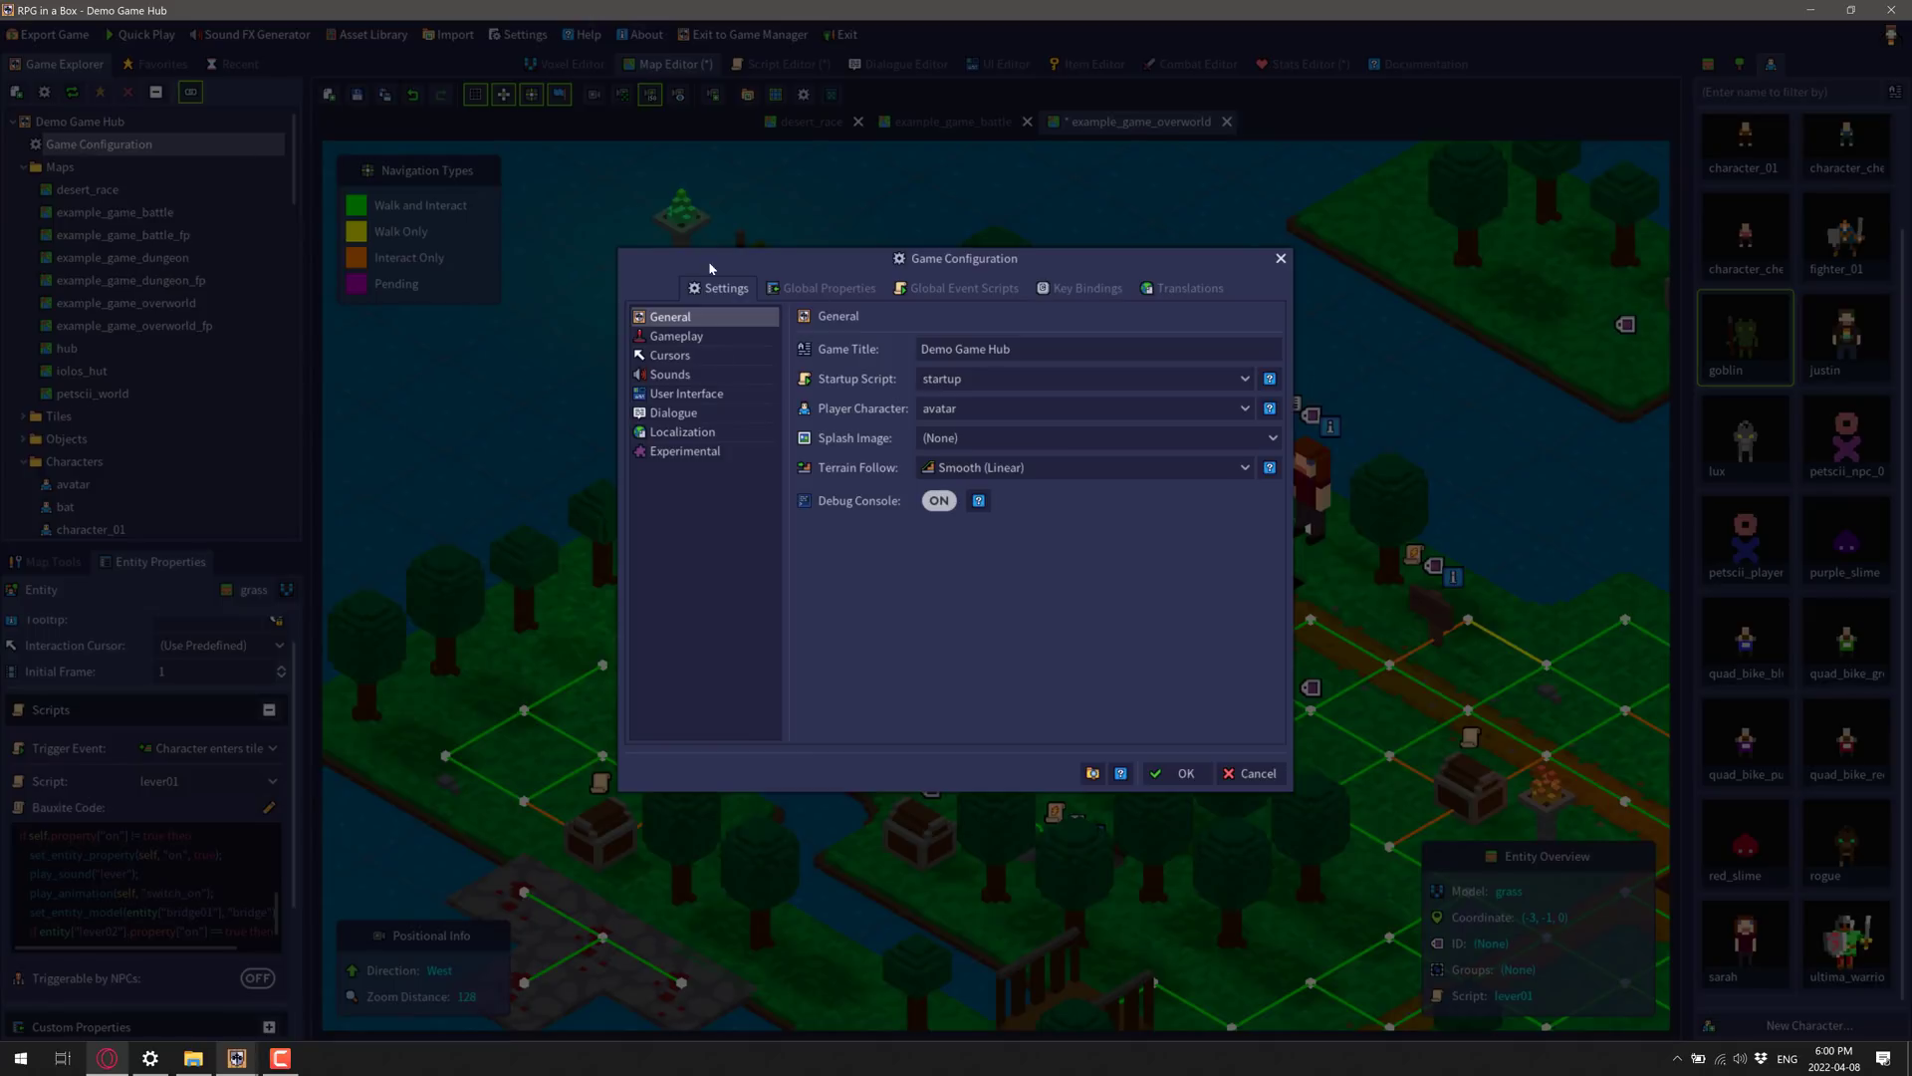
{"action": "left_click", "coordinate": [954, 287]}
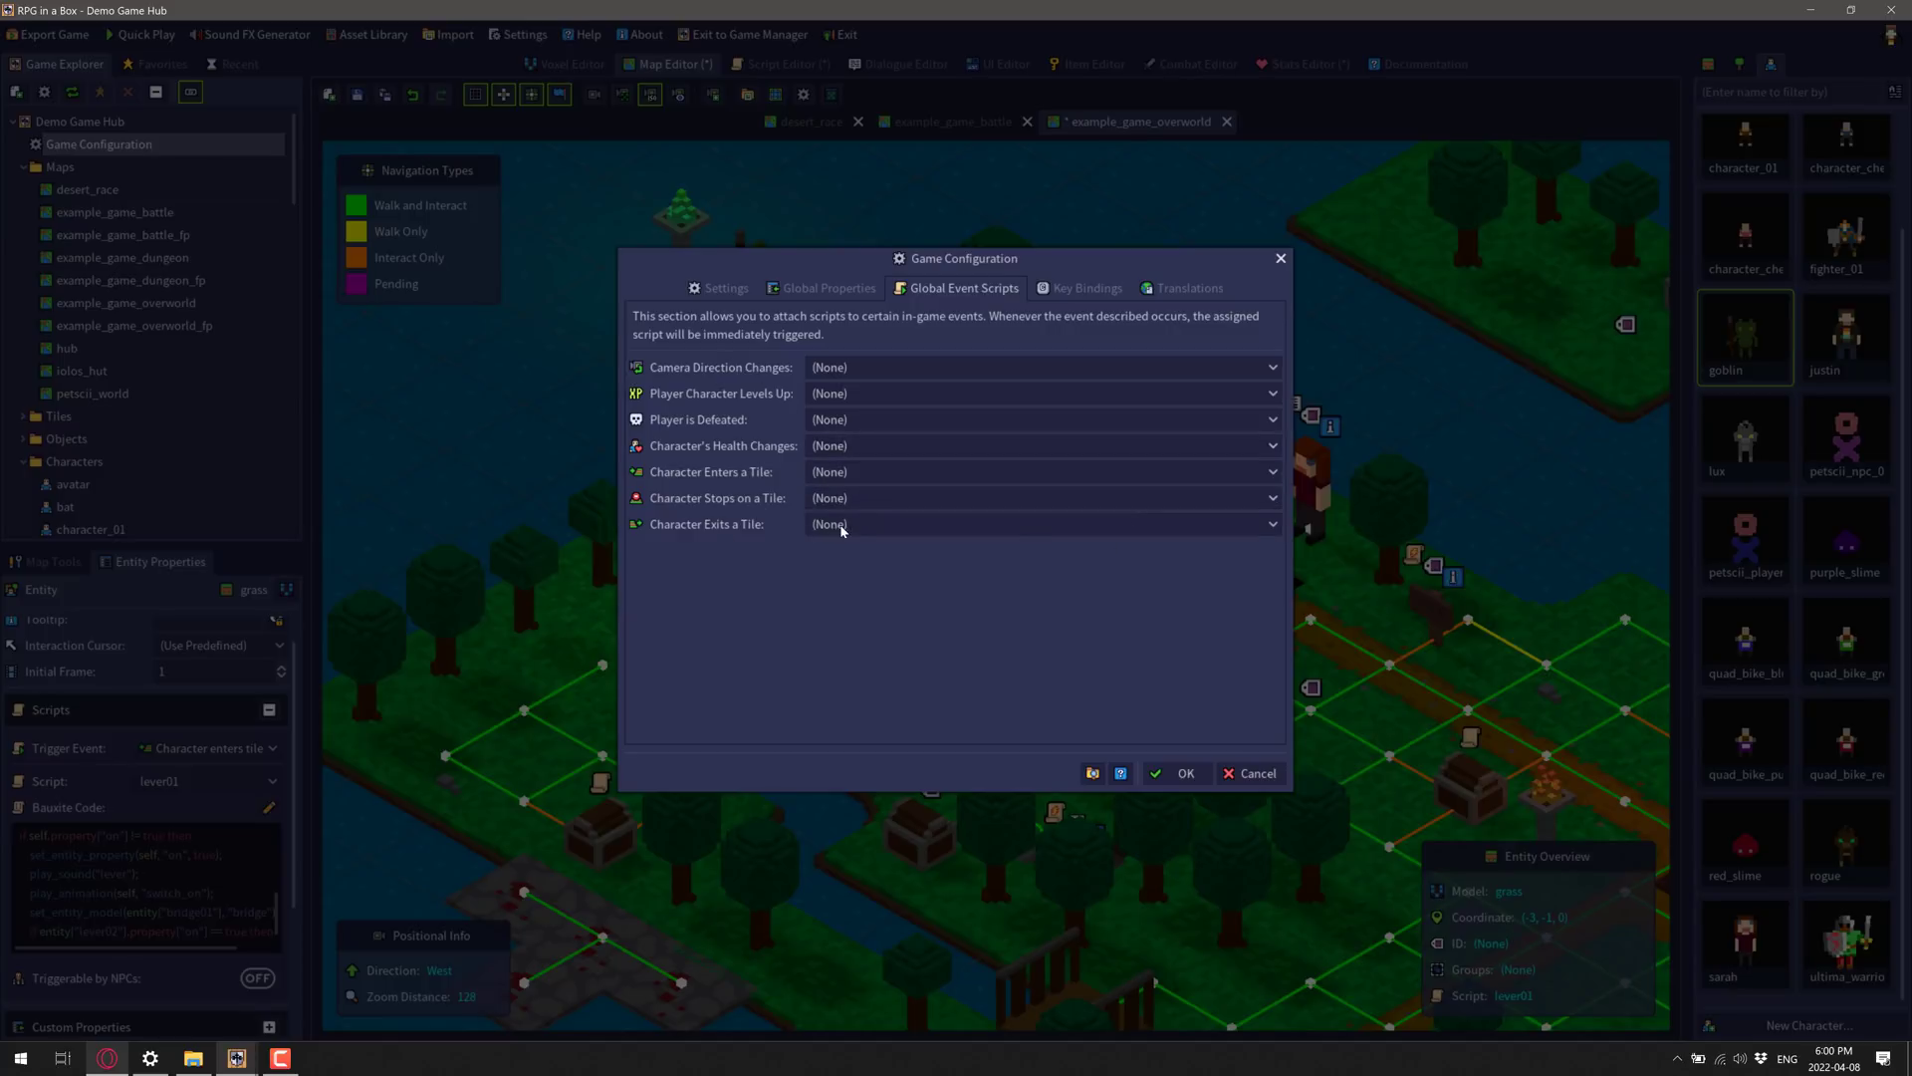
{"action": "left_click", "coordinate": [811, 288]}
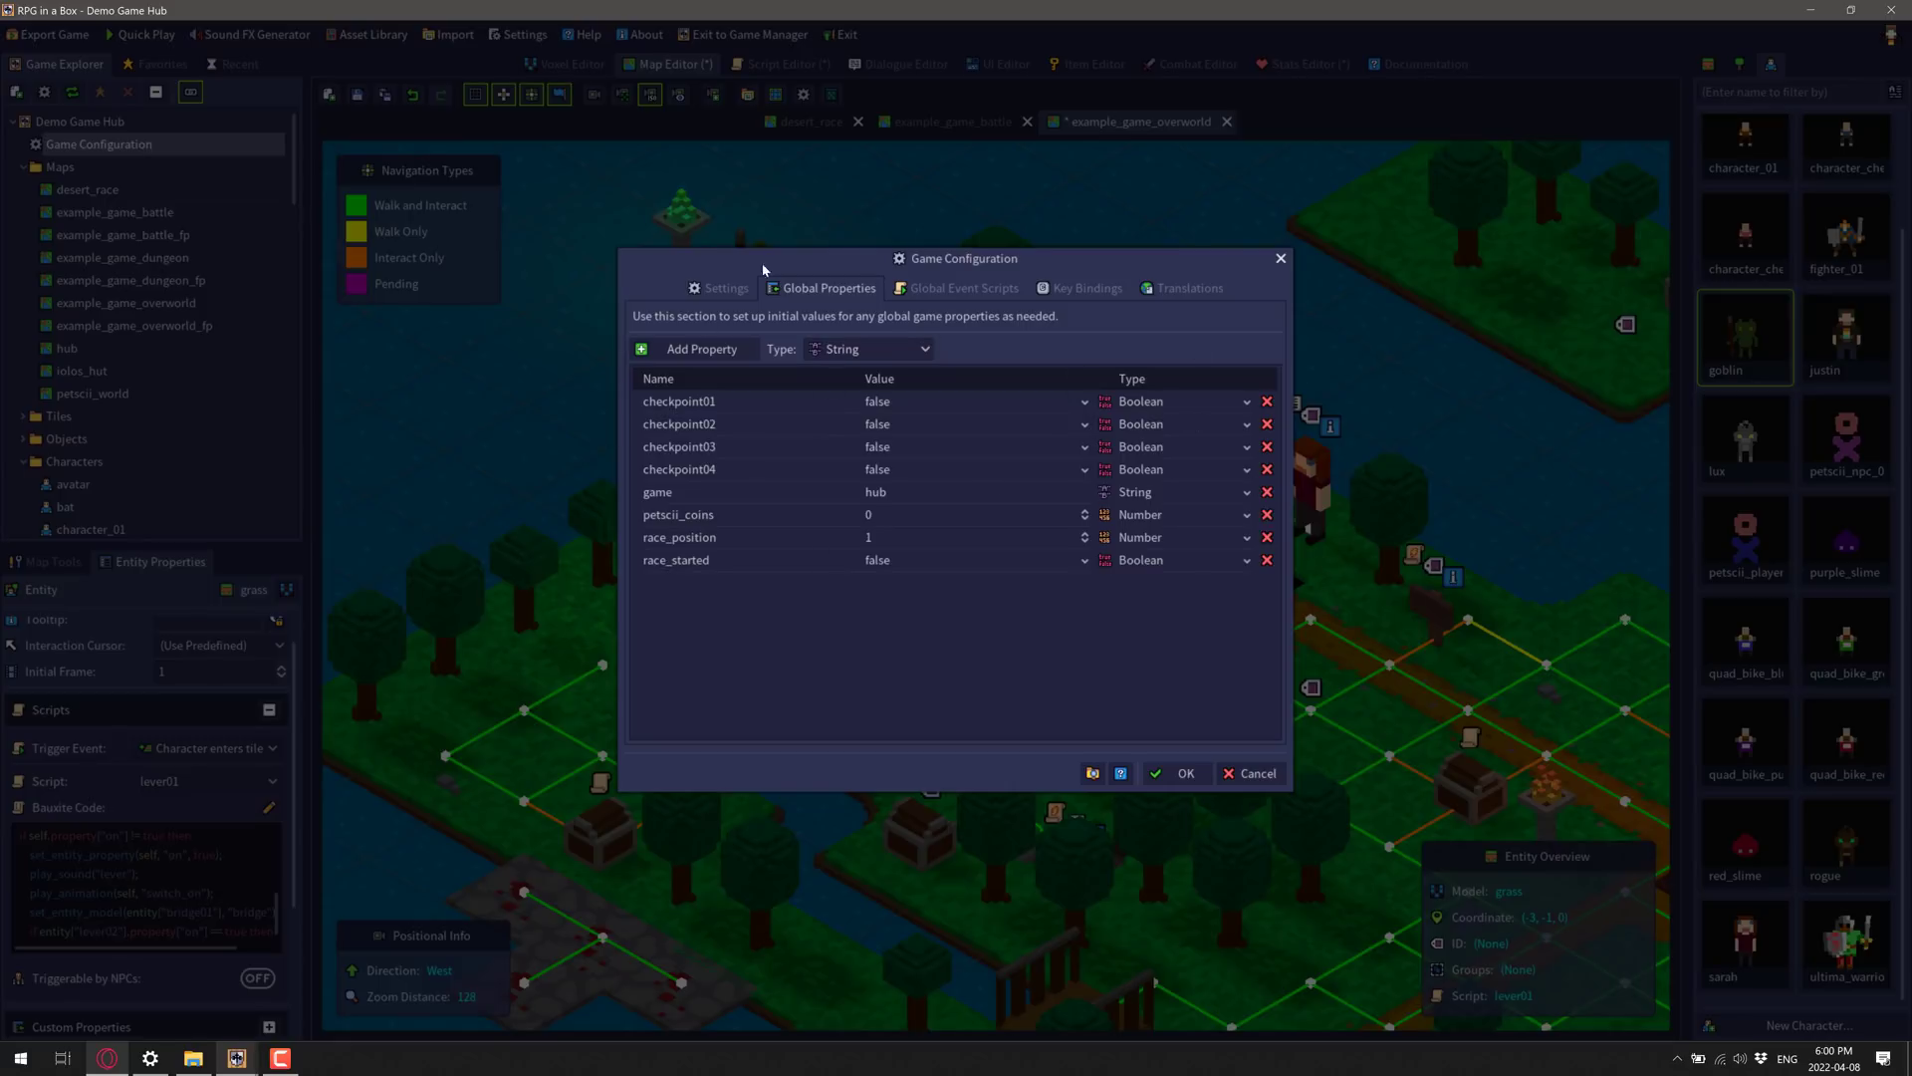
{"action": "left_click", "coordinate": [722, 288]}
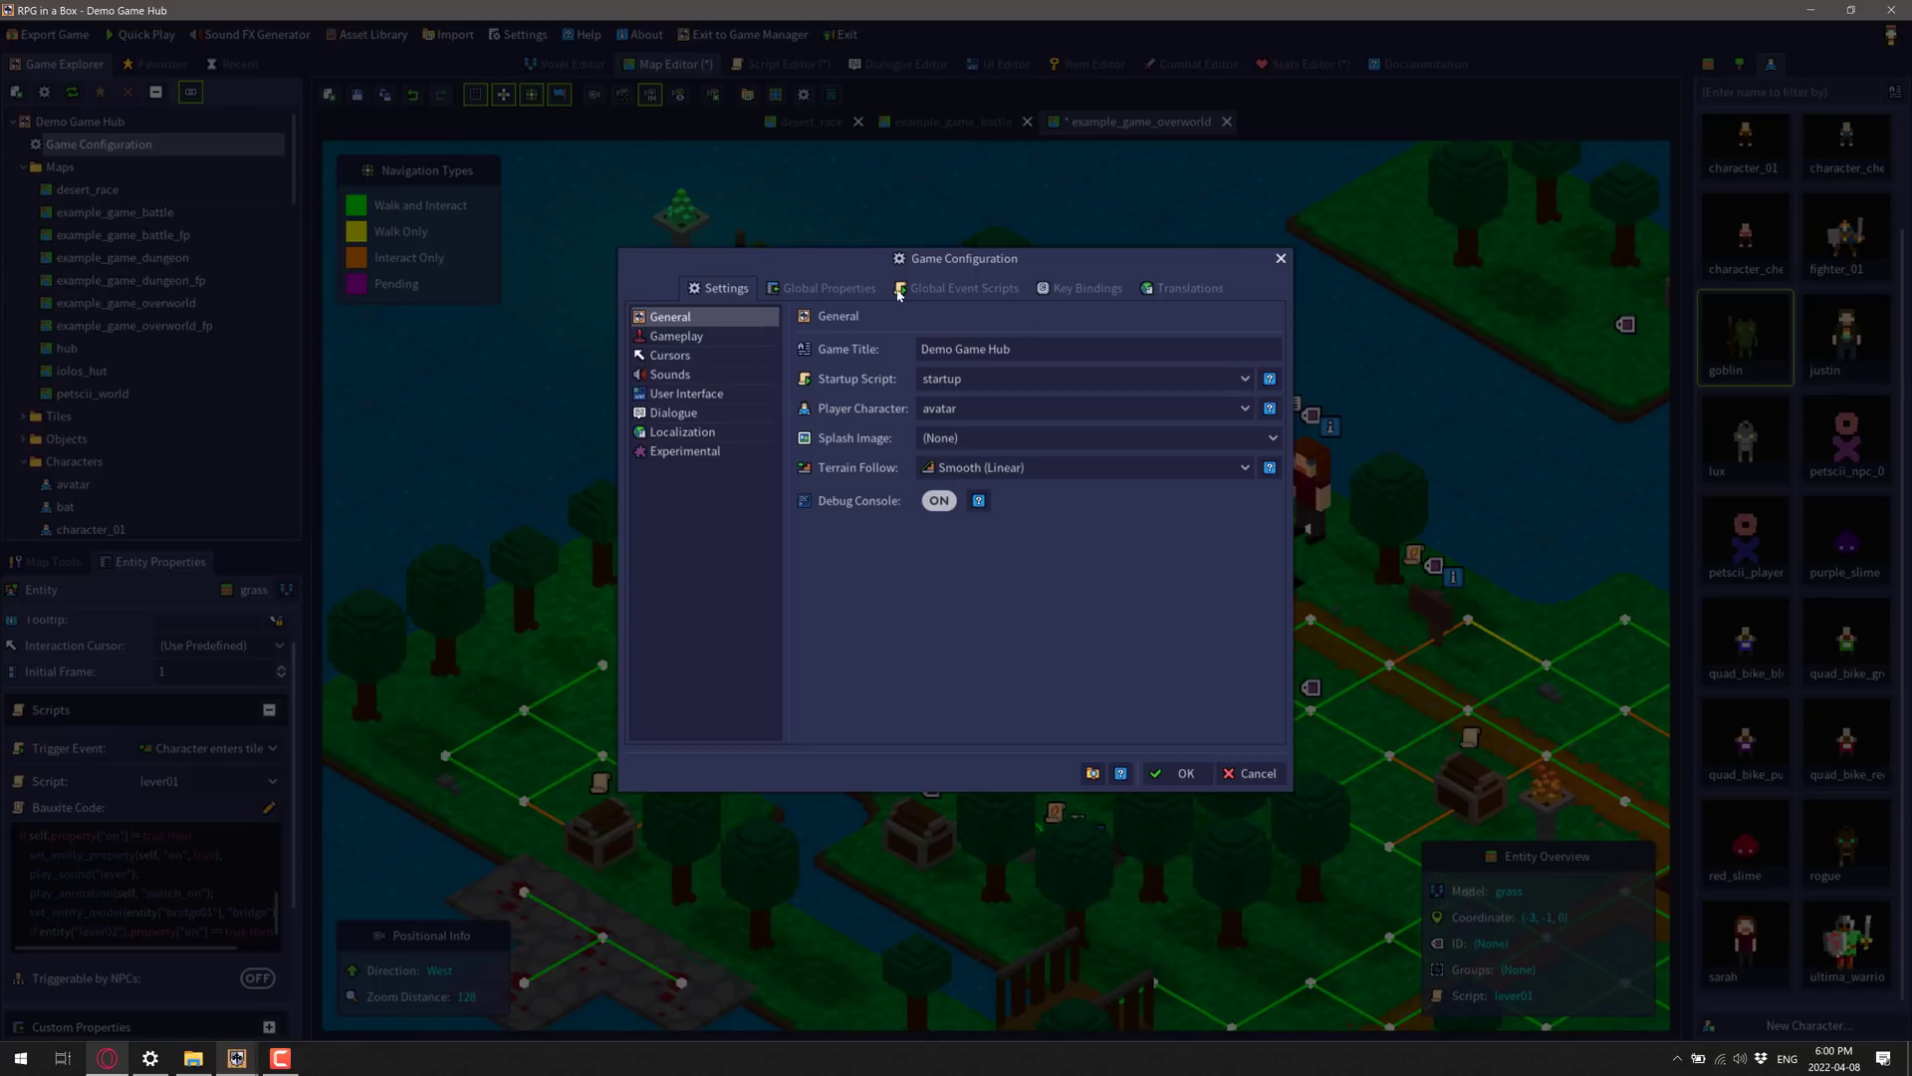
{"action": "left_click", "coordinate": [1105, 289]}
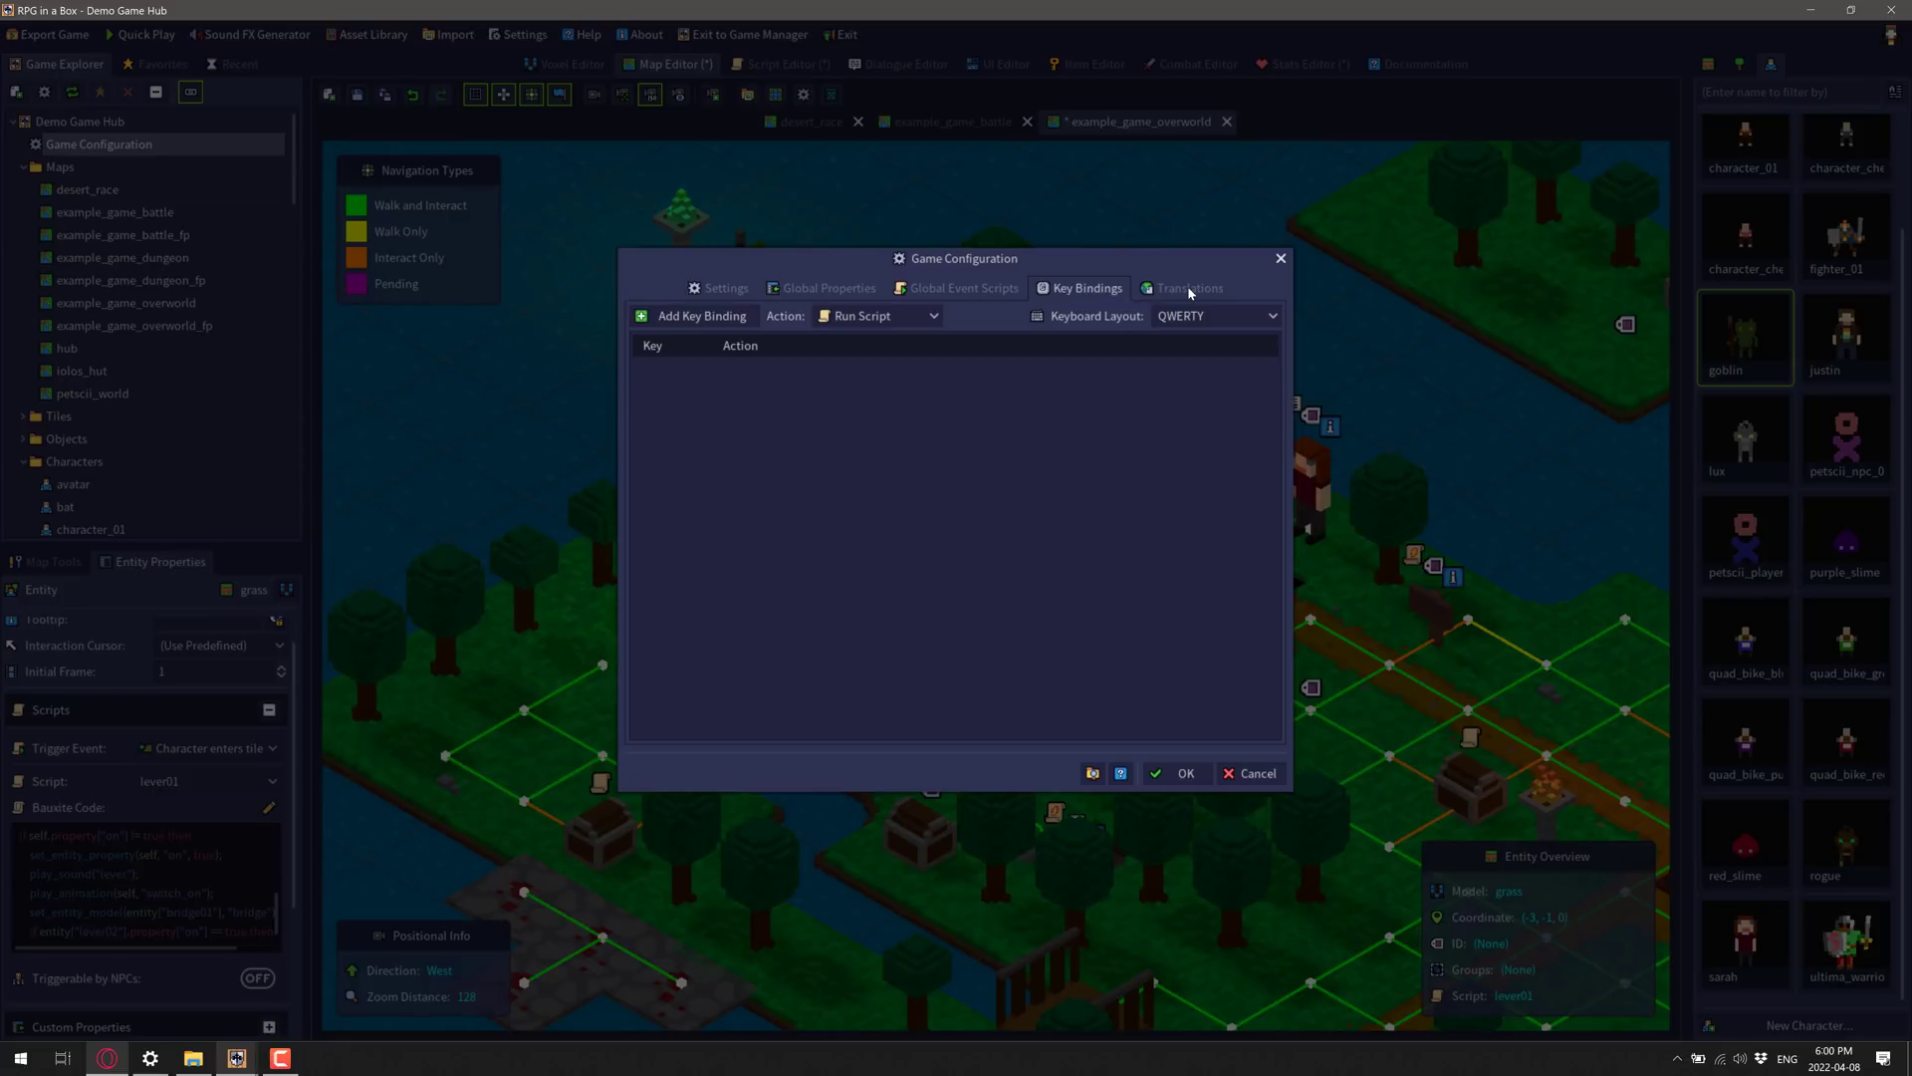
{"action": "left_click", "coordinate": [1253, 773]}
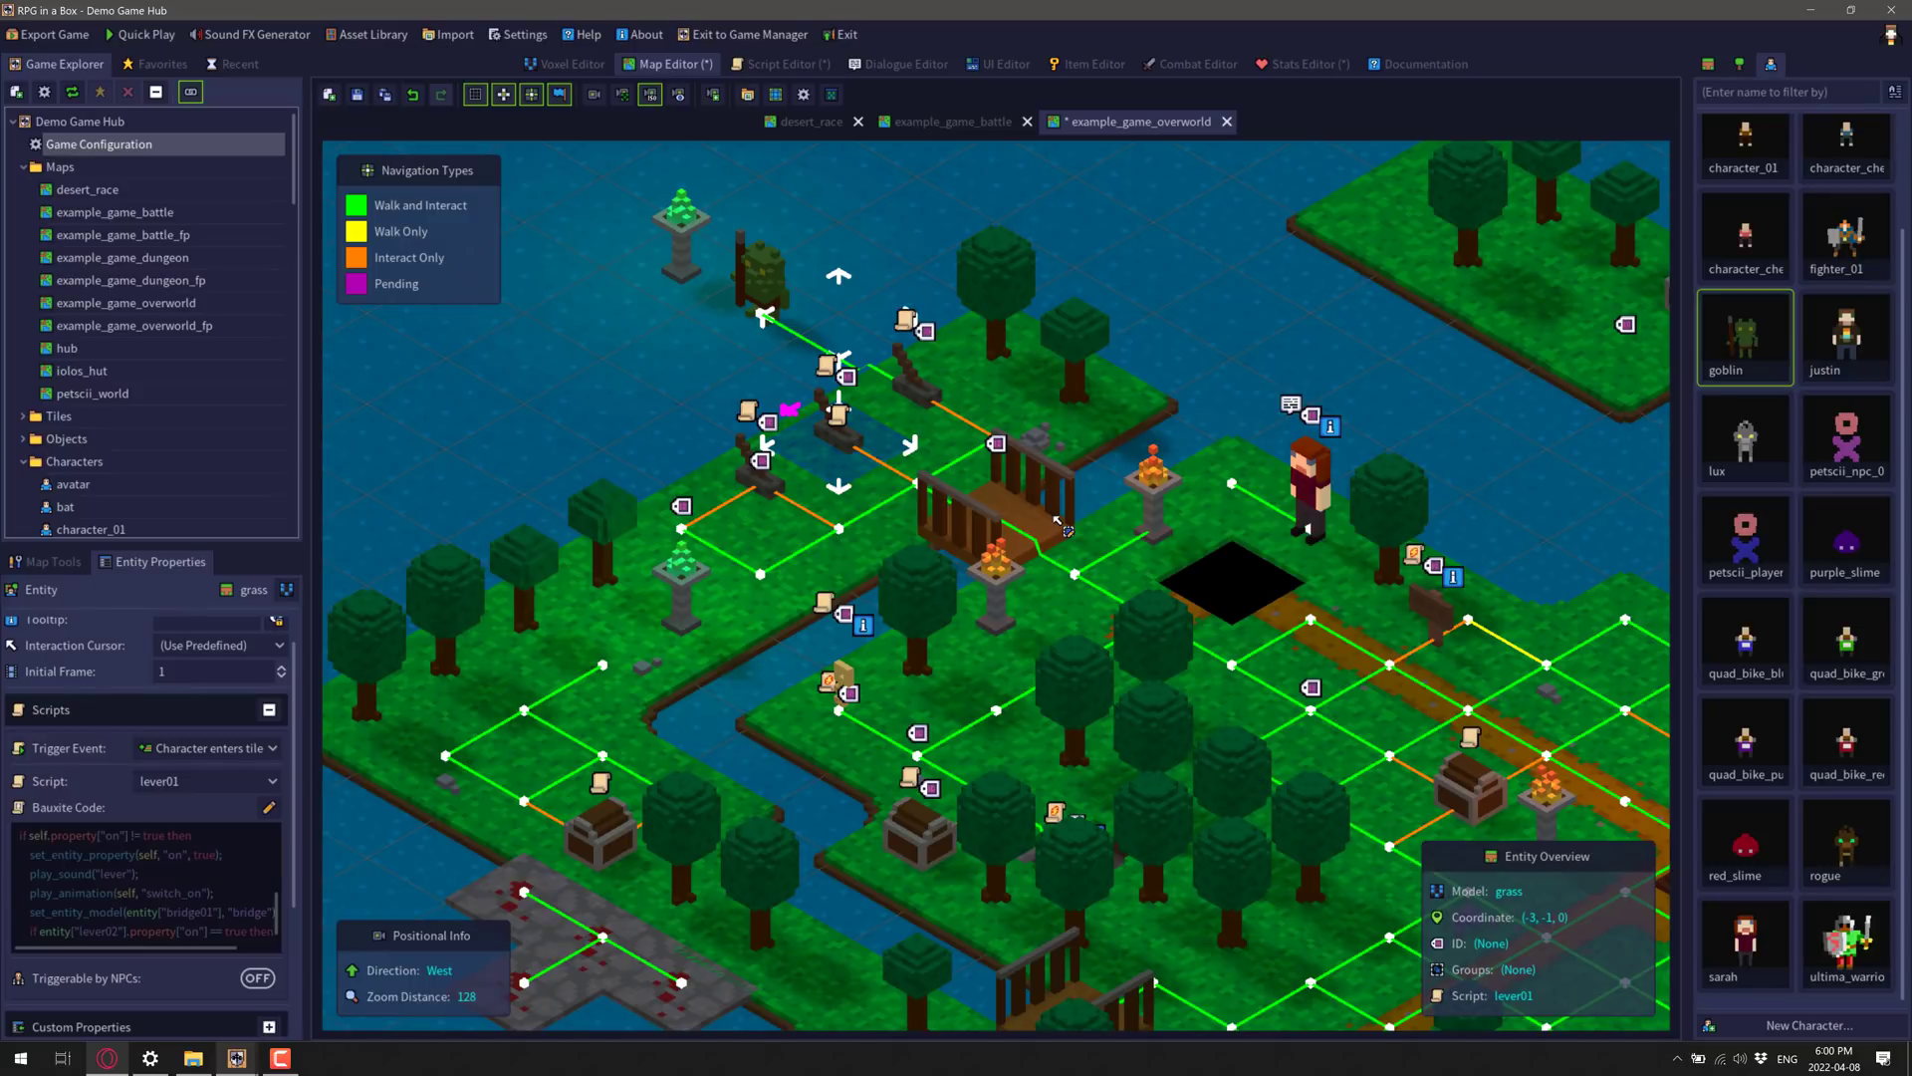
Step: Show the startup script in the Script Editor and examine its Start, Load Map and Give Item nodes
{"action": "left_click", "coordinate": [745, 94]}
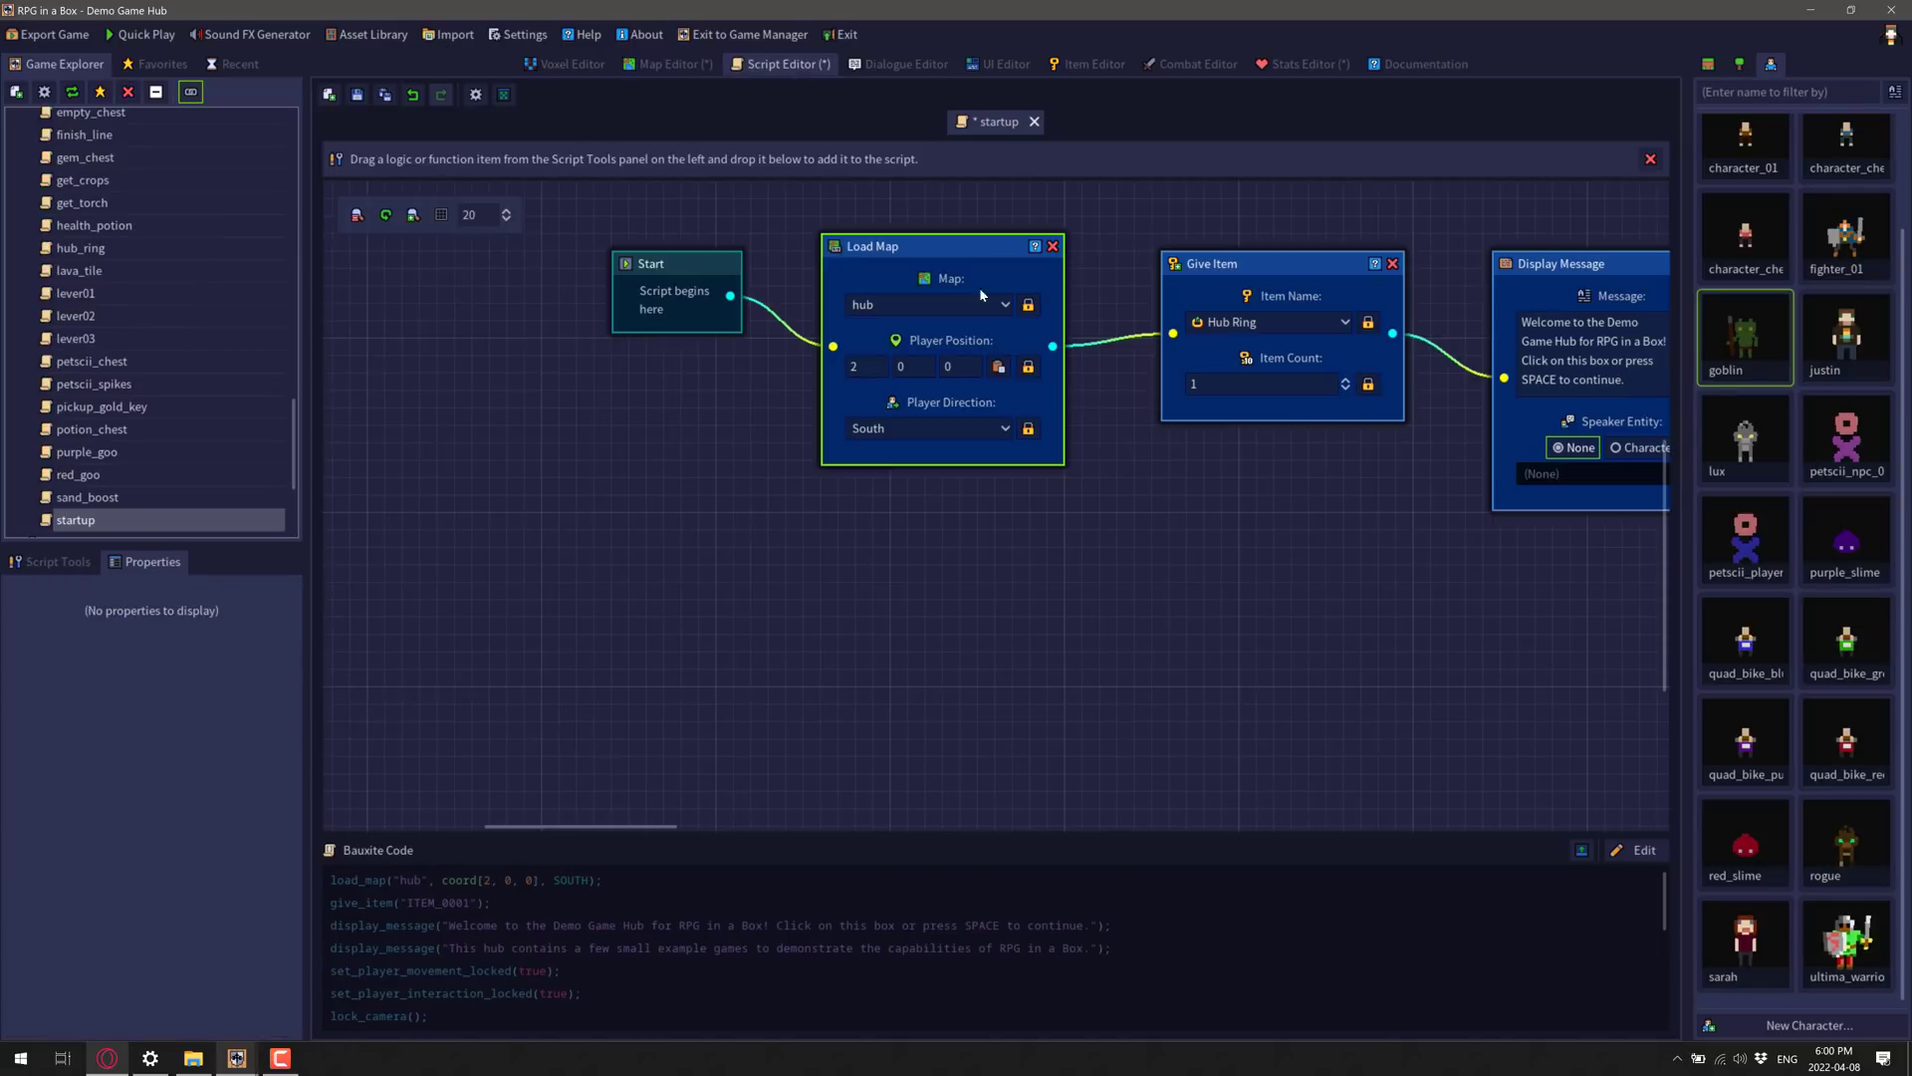
{"action": "scroll", "coordinate": [139, 337], "scroll_direction": "up", "scroll_amount": 3}
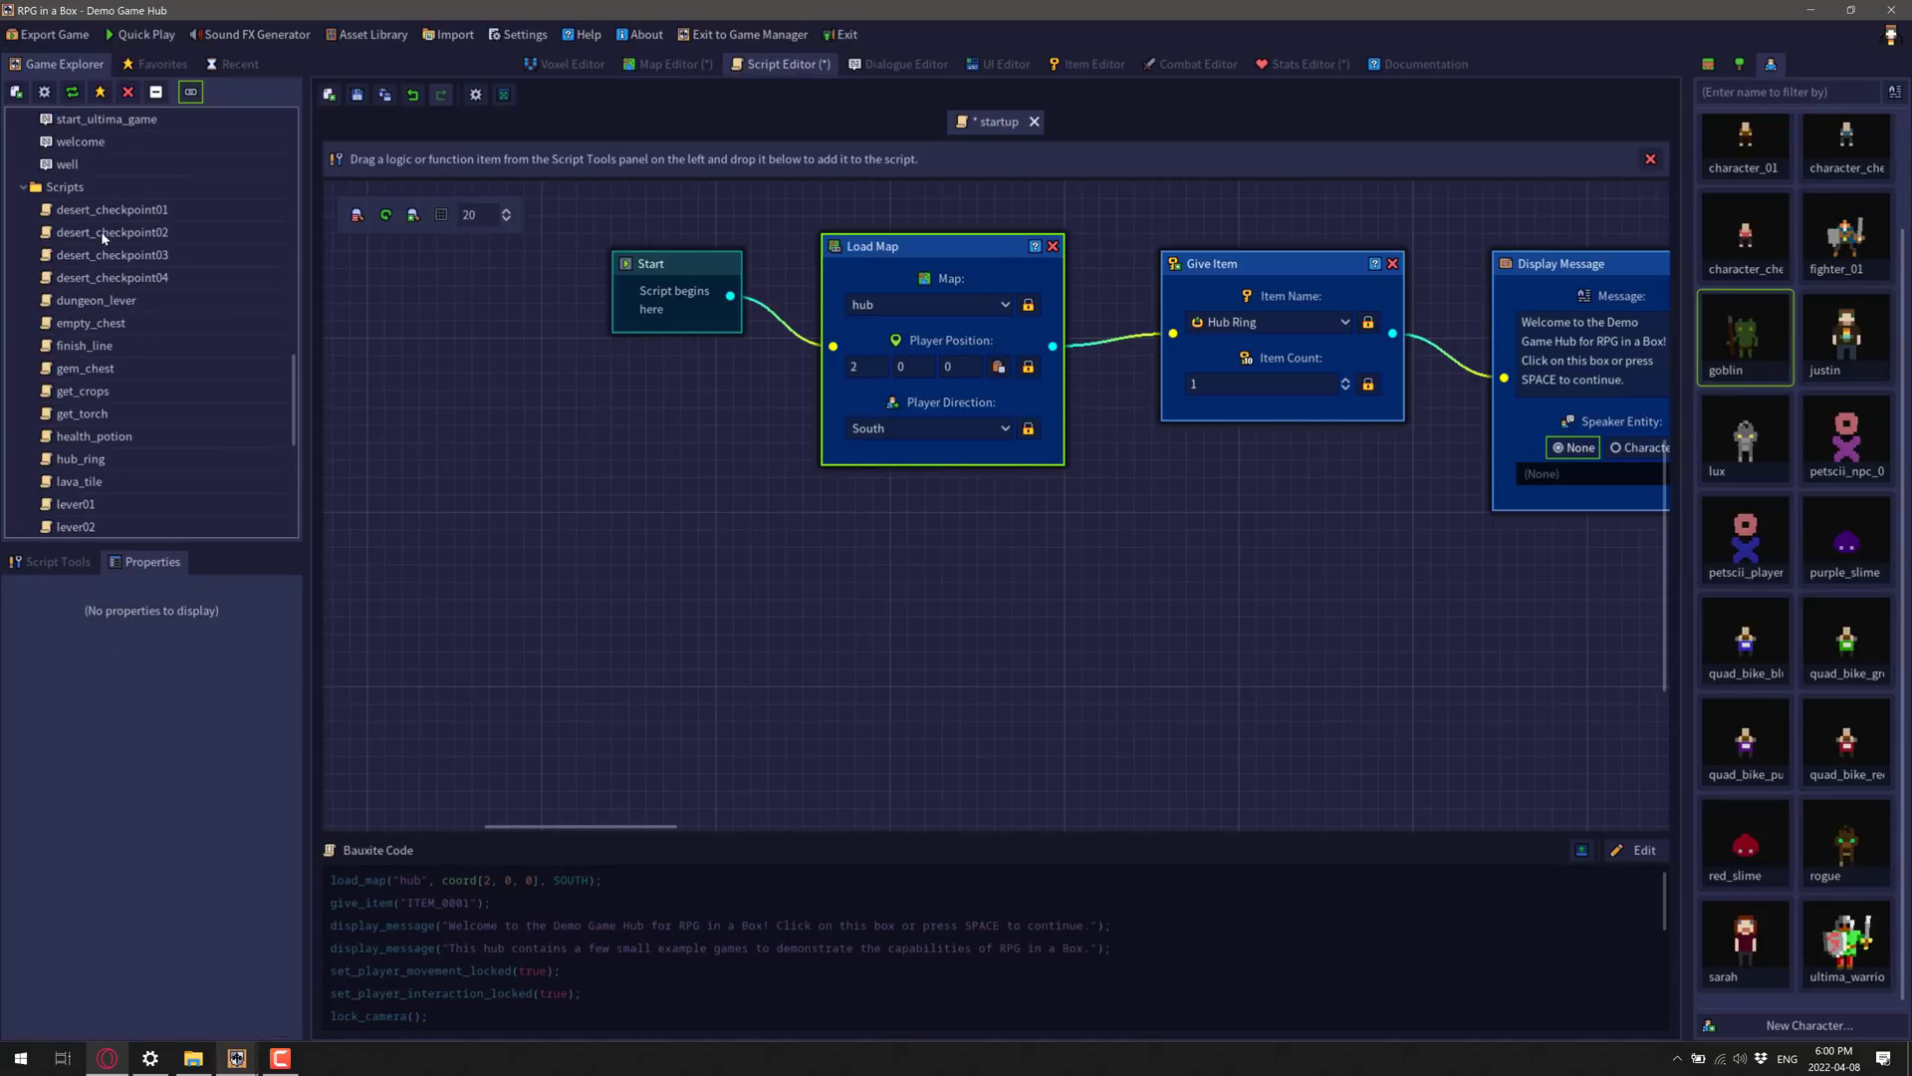
{"action": "scroll", "coordinate": [1067, 582], "scroll_direction": "down", "scroll_amount": 1}
{"action": "right_click", "coordinate": [1068, 582]}
{"action": "left_click", "coordinate": [930, 523]}
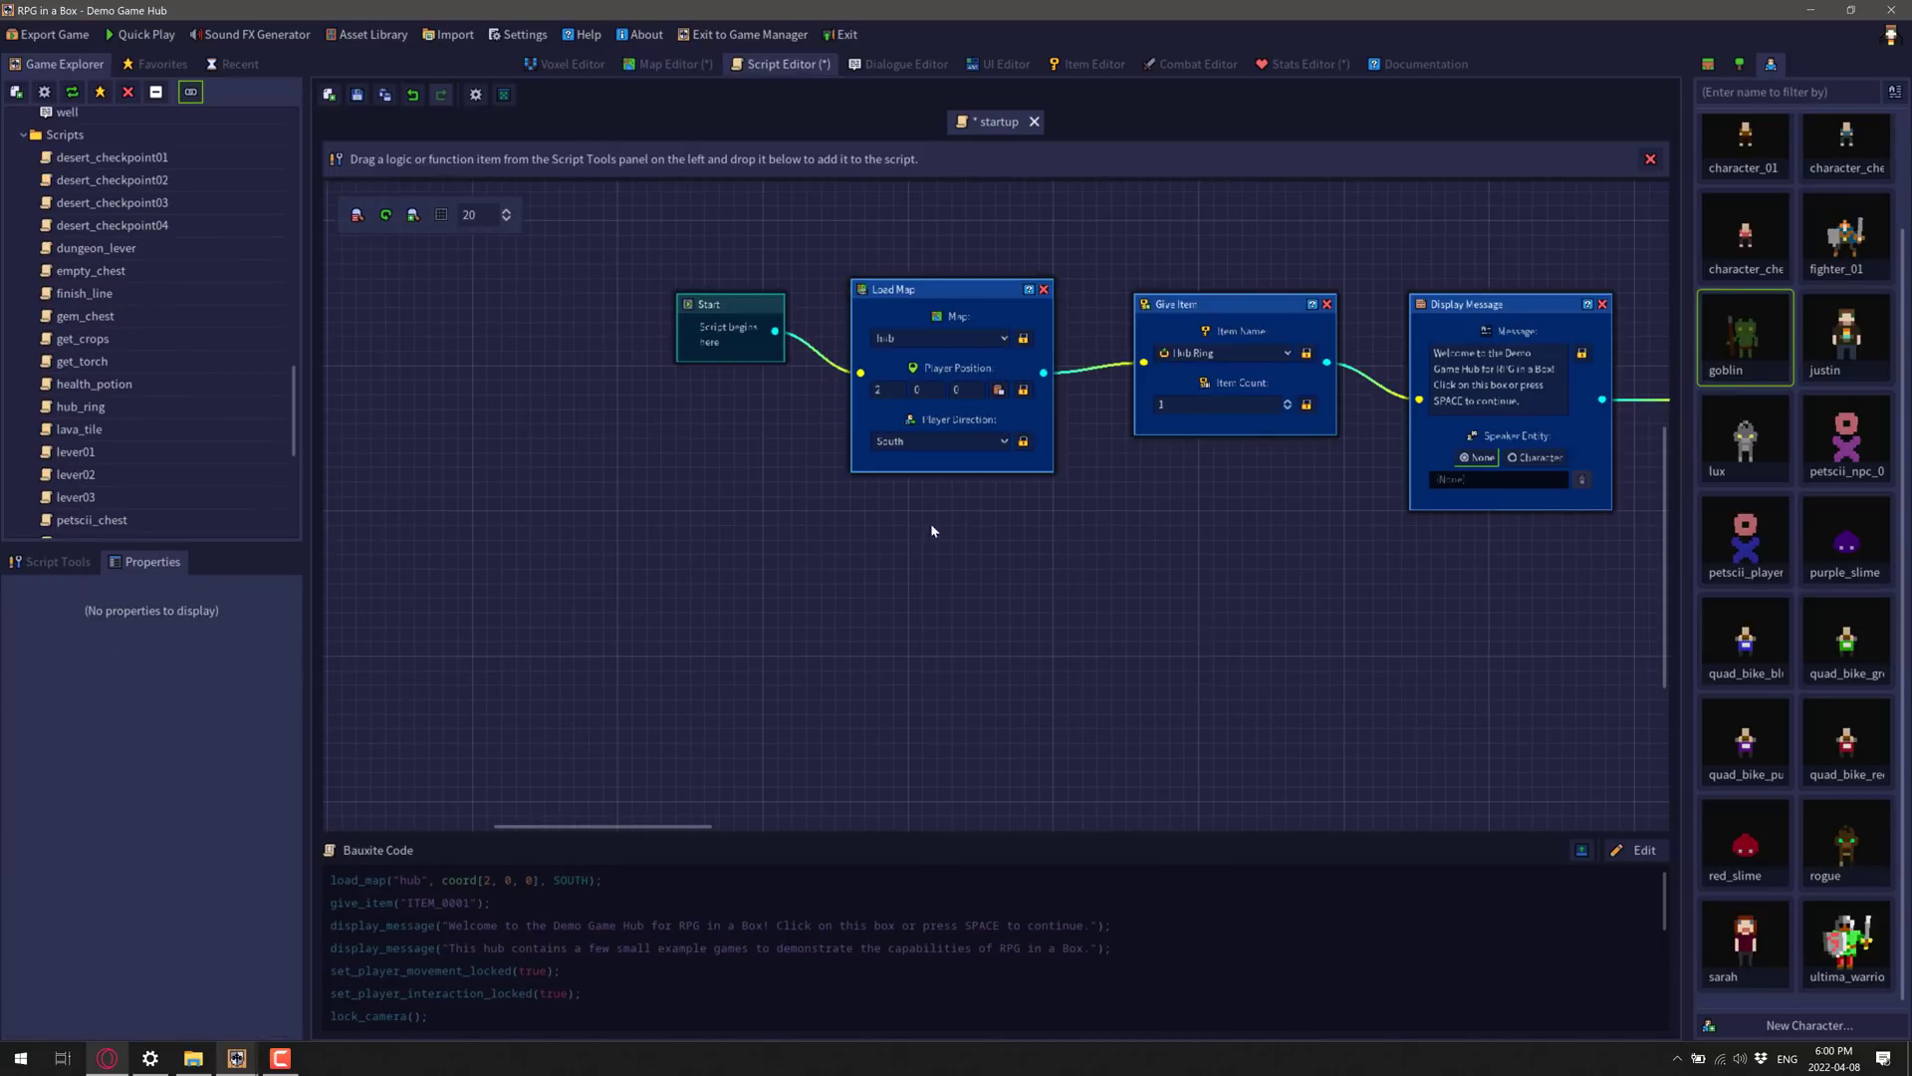
{"action": "scroll", "coordinate": [946, 513], "scroll_direction": "up", "scroll_amount": 4}
{"action": "scroll", "coordinate": [996, 502], "scroll_direction": "down", "scroll_amount": 3}
{"action": "left_click_drag", "start_coordinate": [1119, 526], "coordinate": [1042, 574]}
{"action": "scroll", "coordinate": [956, 578], "scroll_direction": "up", "scroll_amount": 1}
{"action": "middle_click_drag", "start_coordinate": [911, 688], "coordinate": [819, 660]}
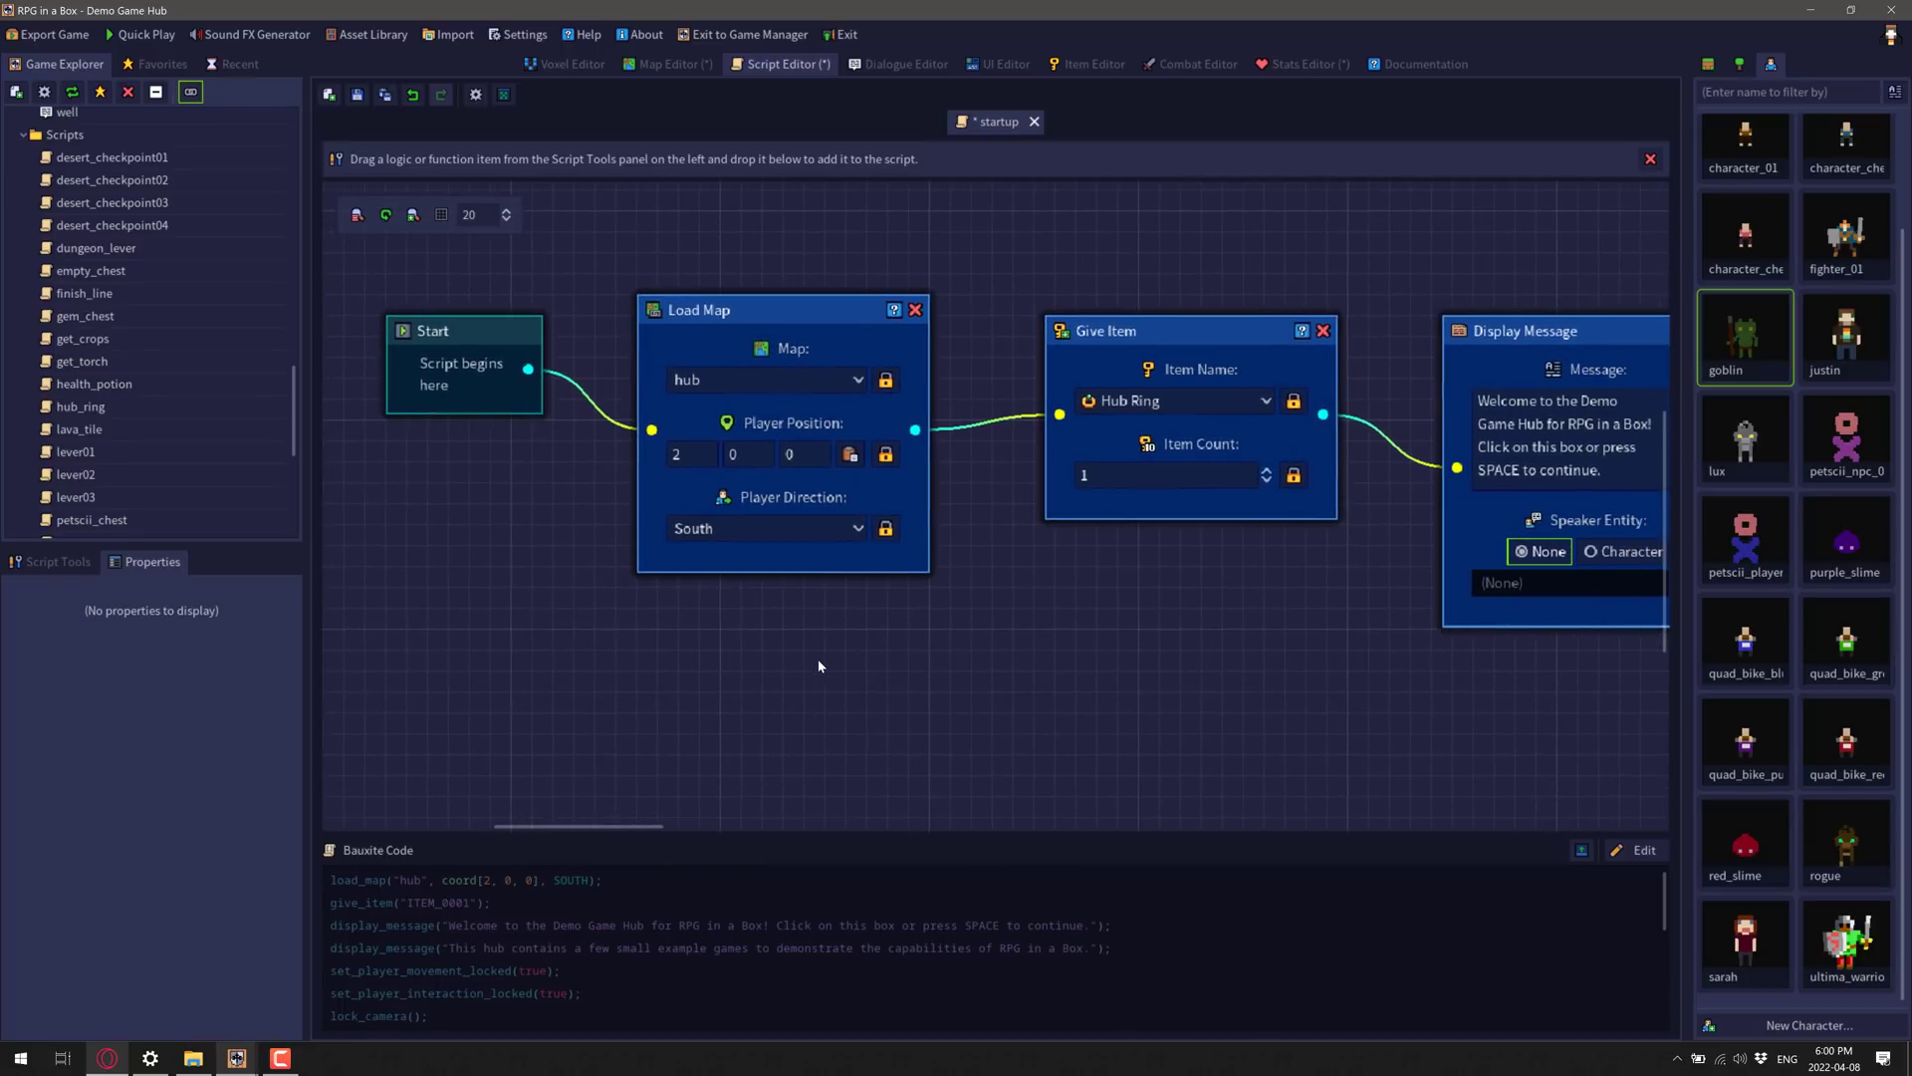
{"action": "right_click", "coordinate": [928, 638]}
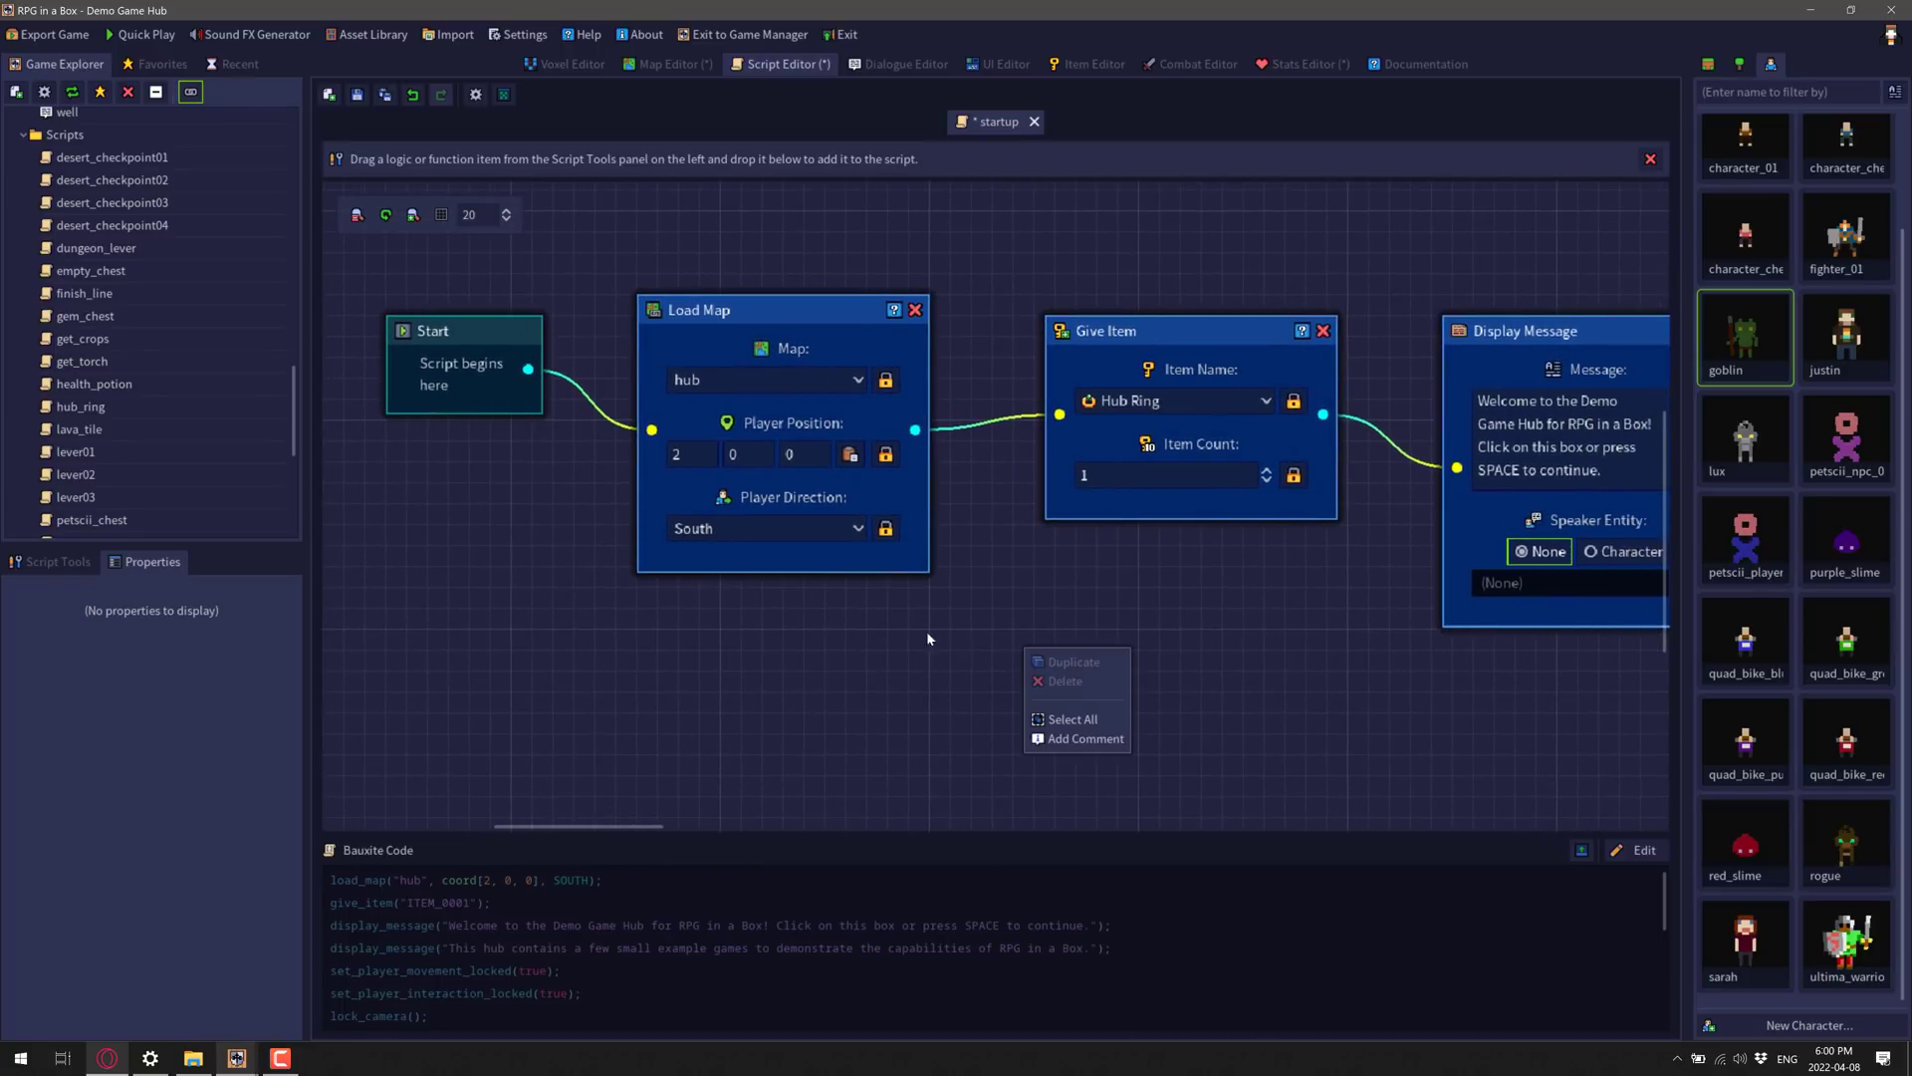
Step: Follow the startup script's node chain through its message, player lock, camera movement and wait nodes
{"action": "middle_click_drag", "start_coordinate": [903, 648], "coordinate": [695, 652]}
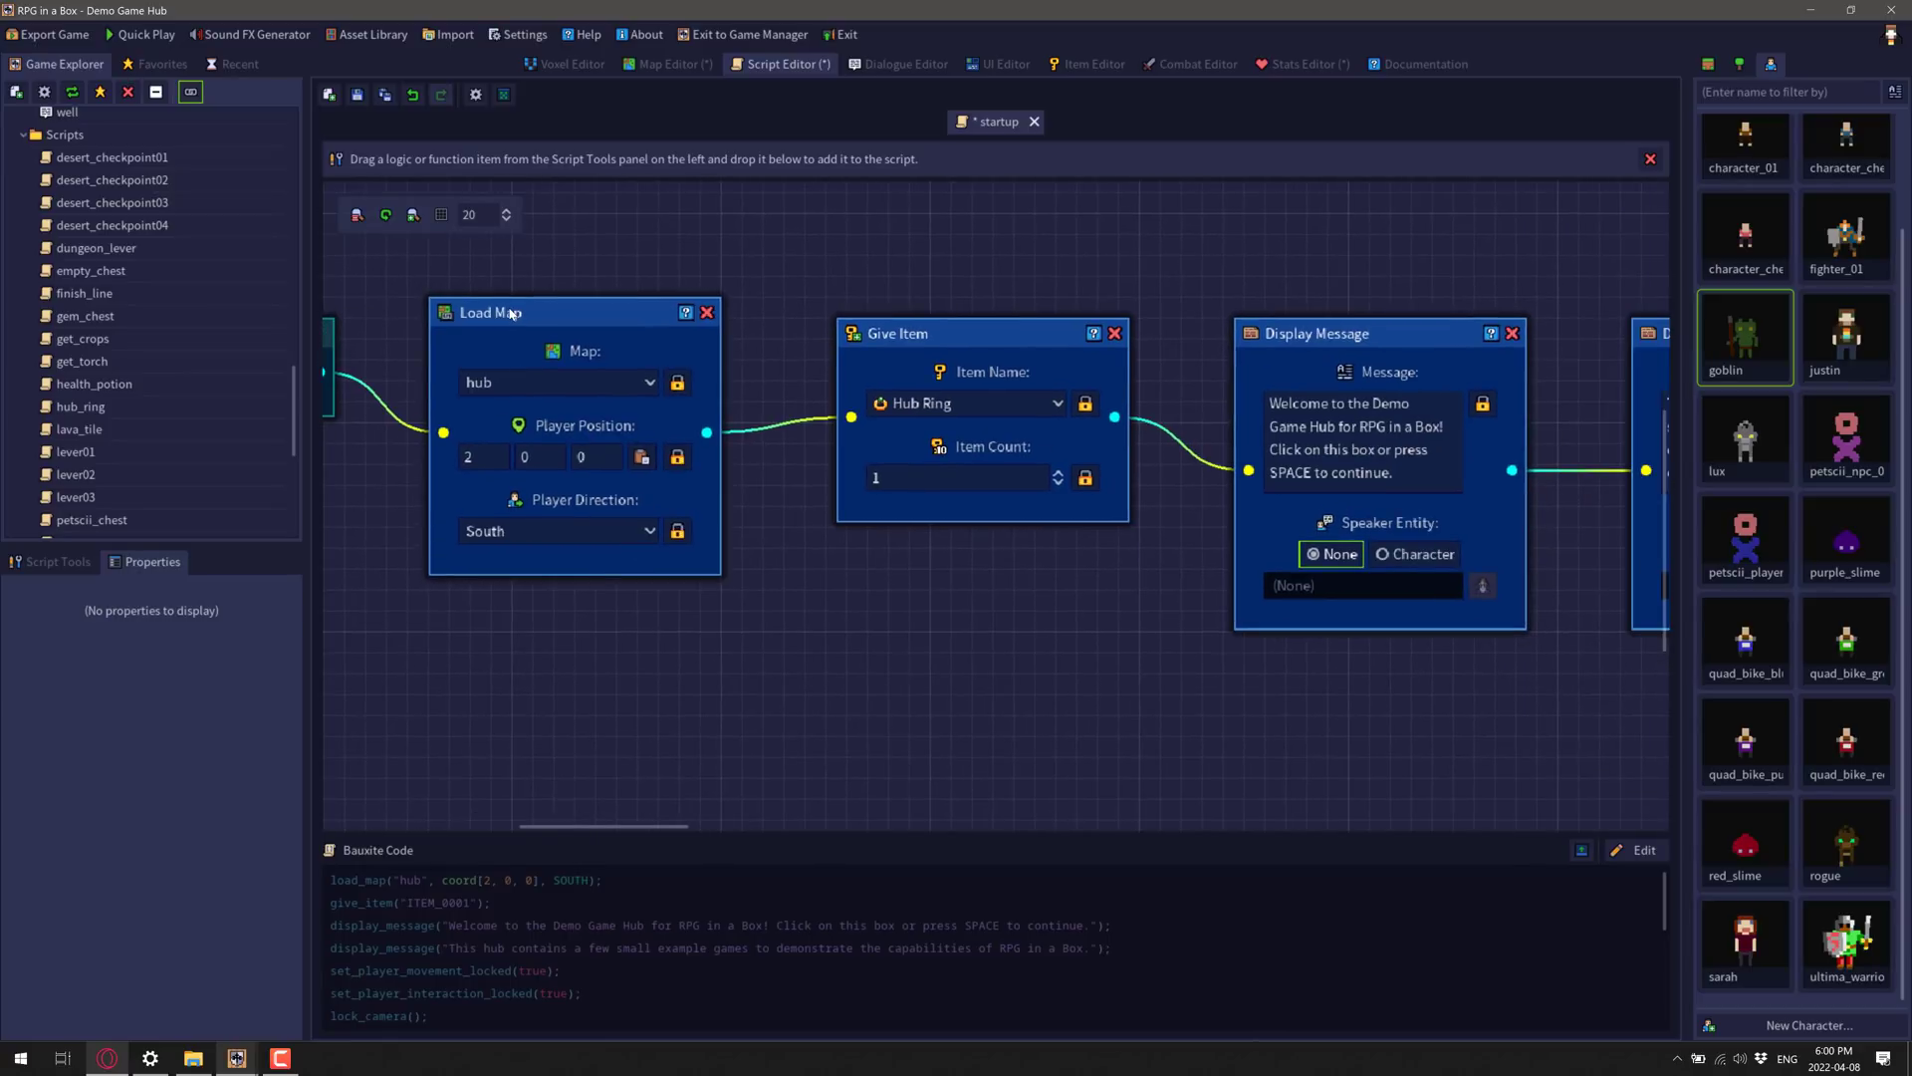
{"action": "middle_click_drag", "start_coordinate": [1104, 514], "coordinate": [615, 508]}
{"action": "scroll", "coordinate": [827, 612], "scroll_direction": "right", "scroll_amount": 6}
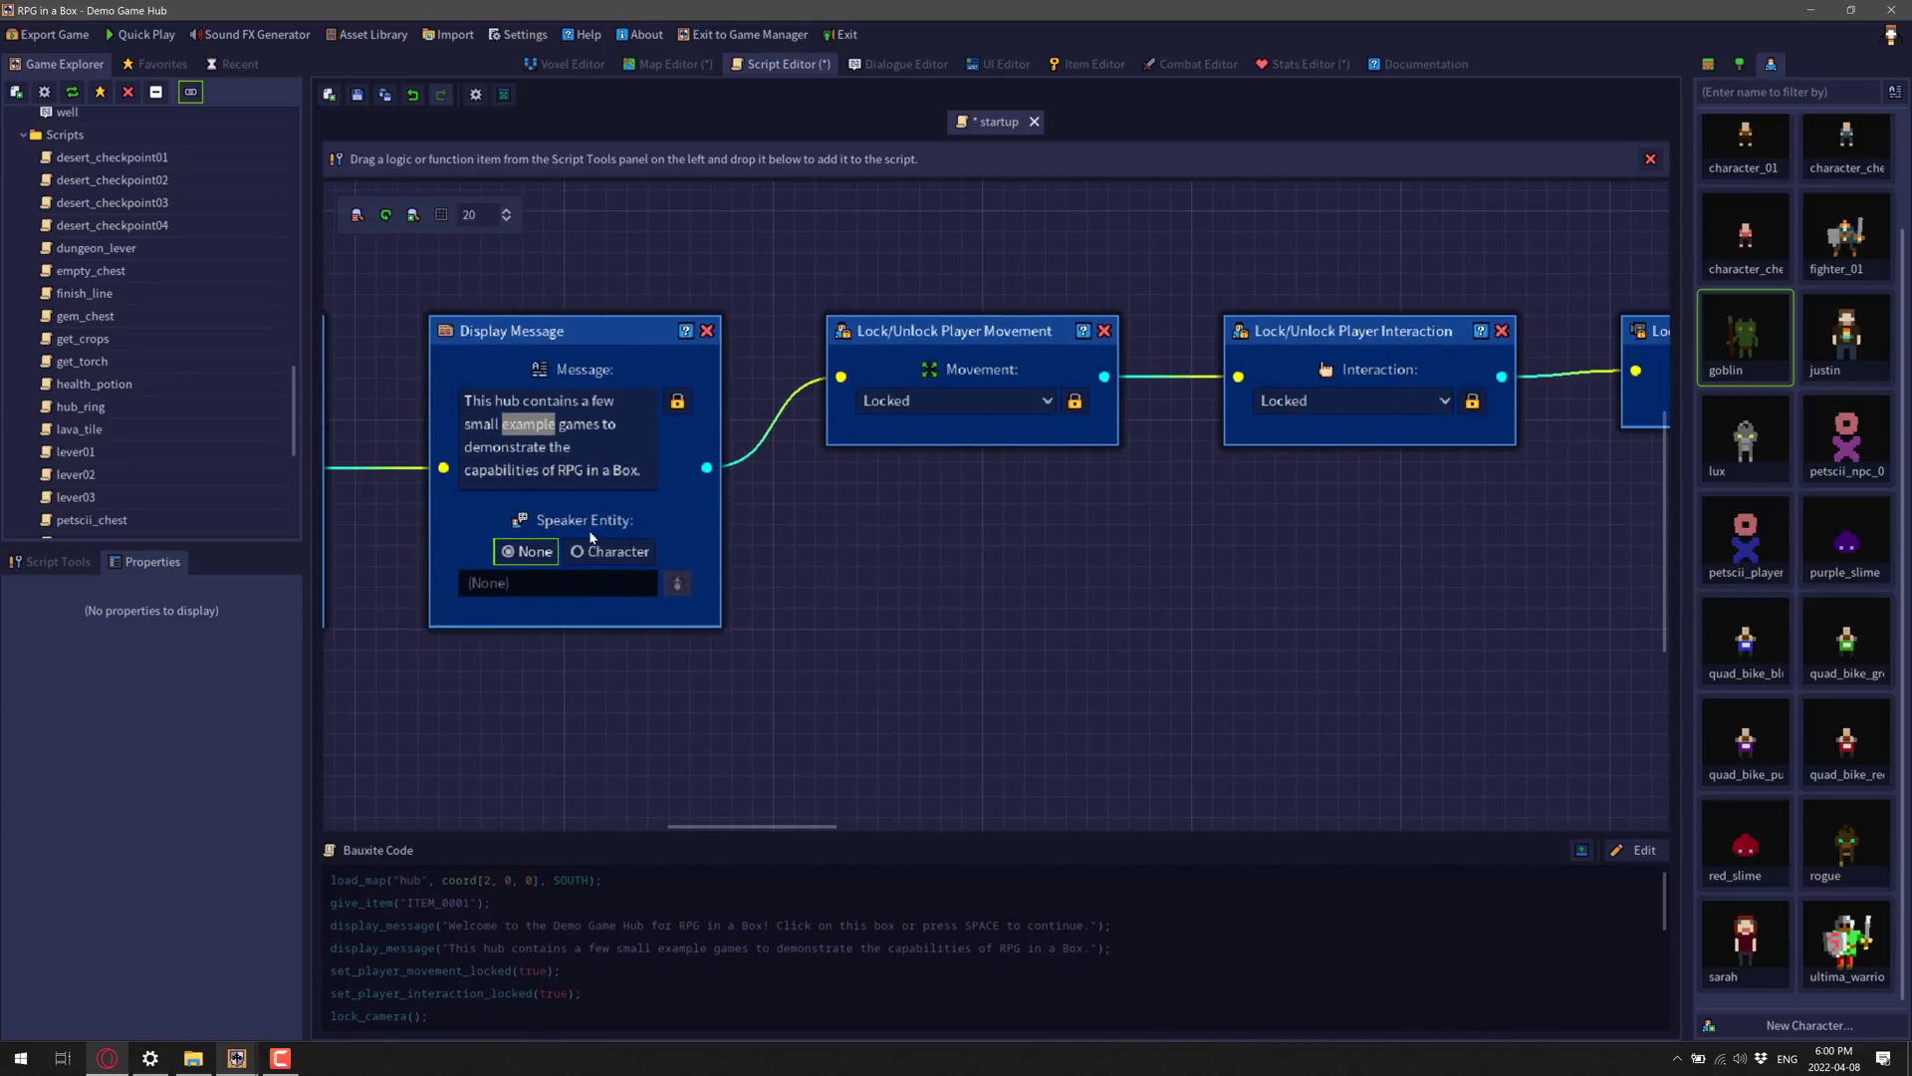
{"action": "scroll", "coordinate": [882, 549], "scroll_direction": "right", "scroll_amount": 5}
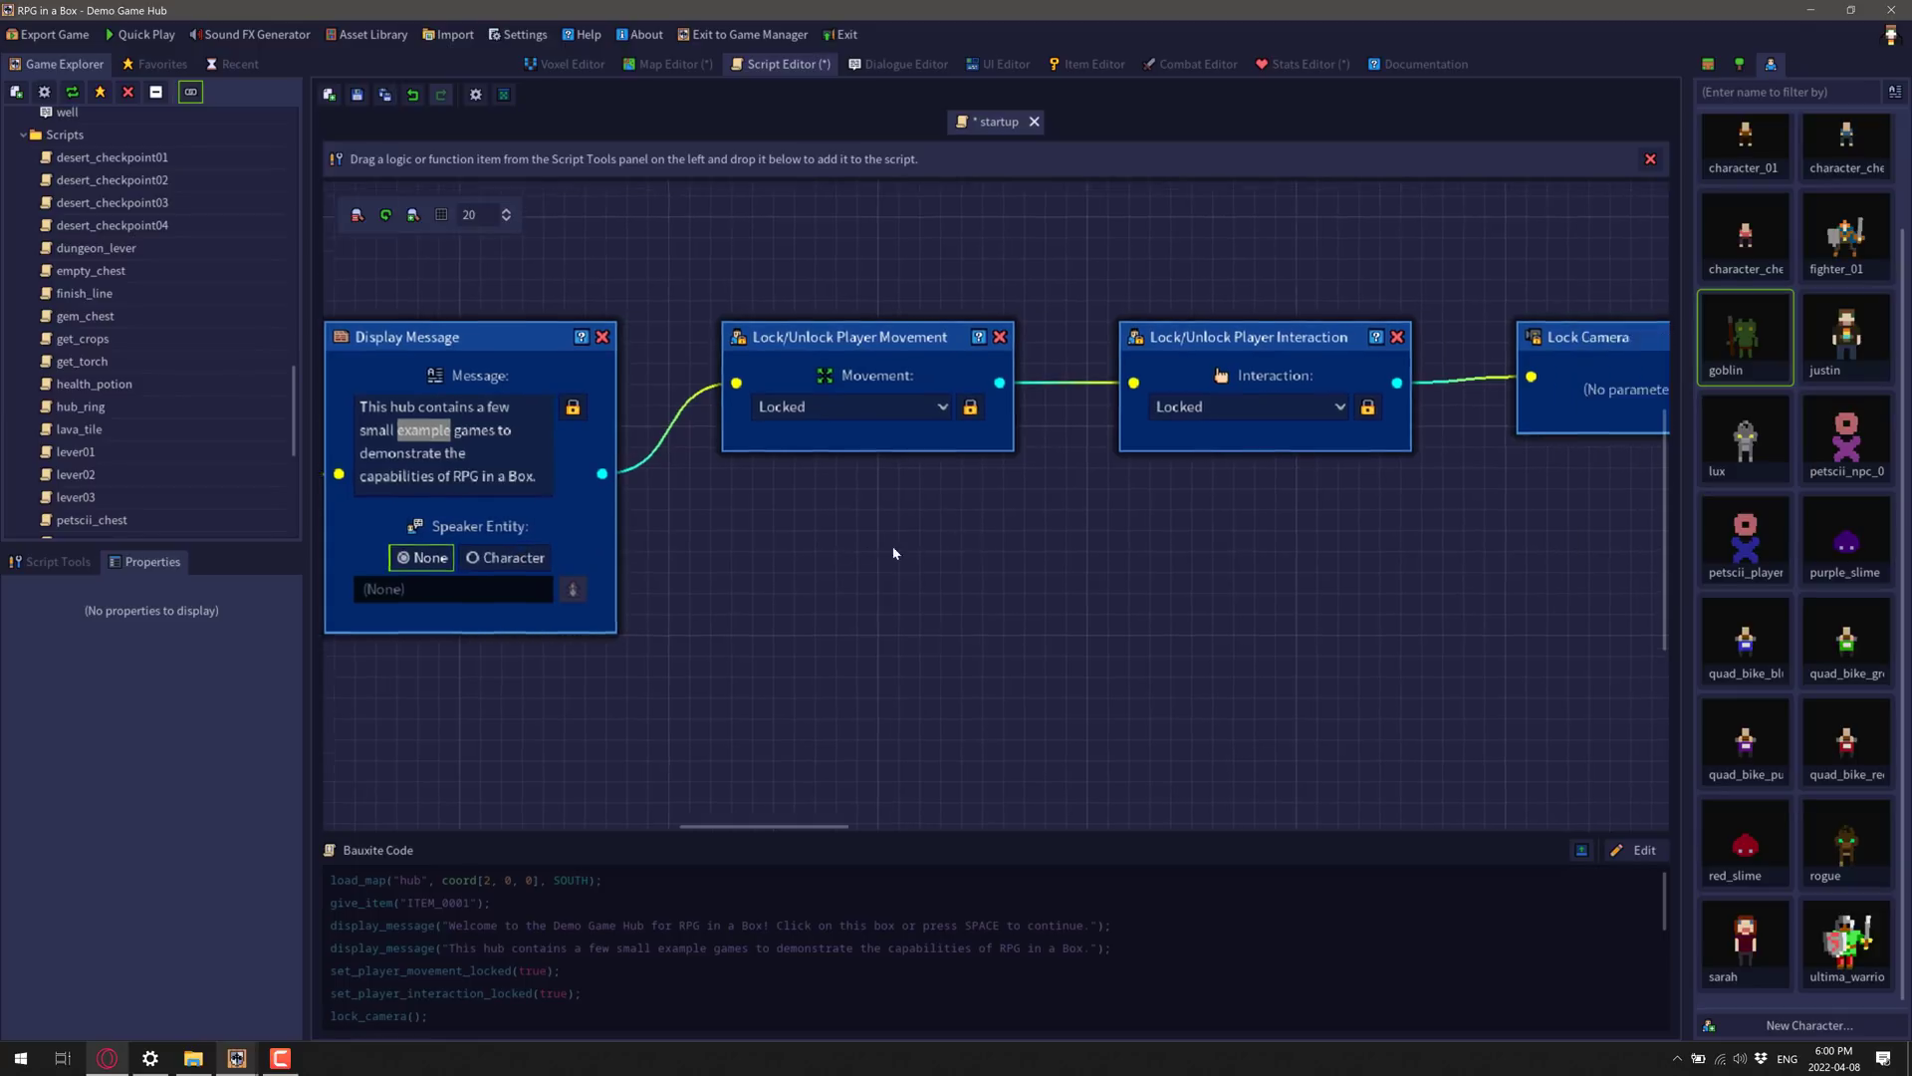
{"action": "scroll", "coordinate": [882, 549], "scroll_direction": "right", "scroll_amount": 3}
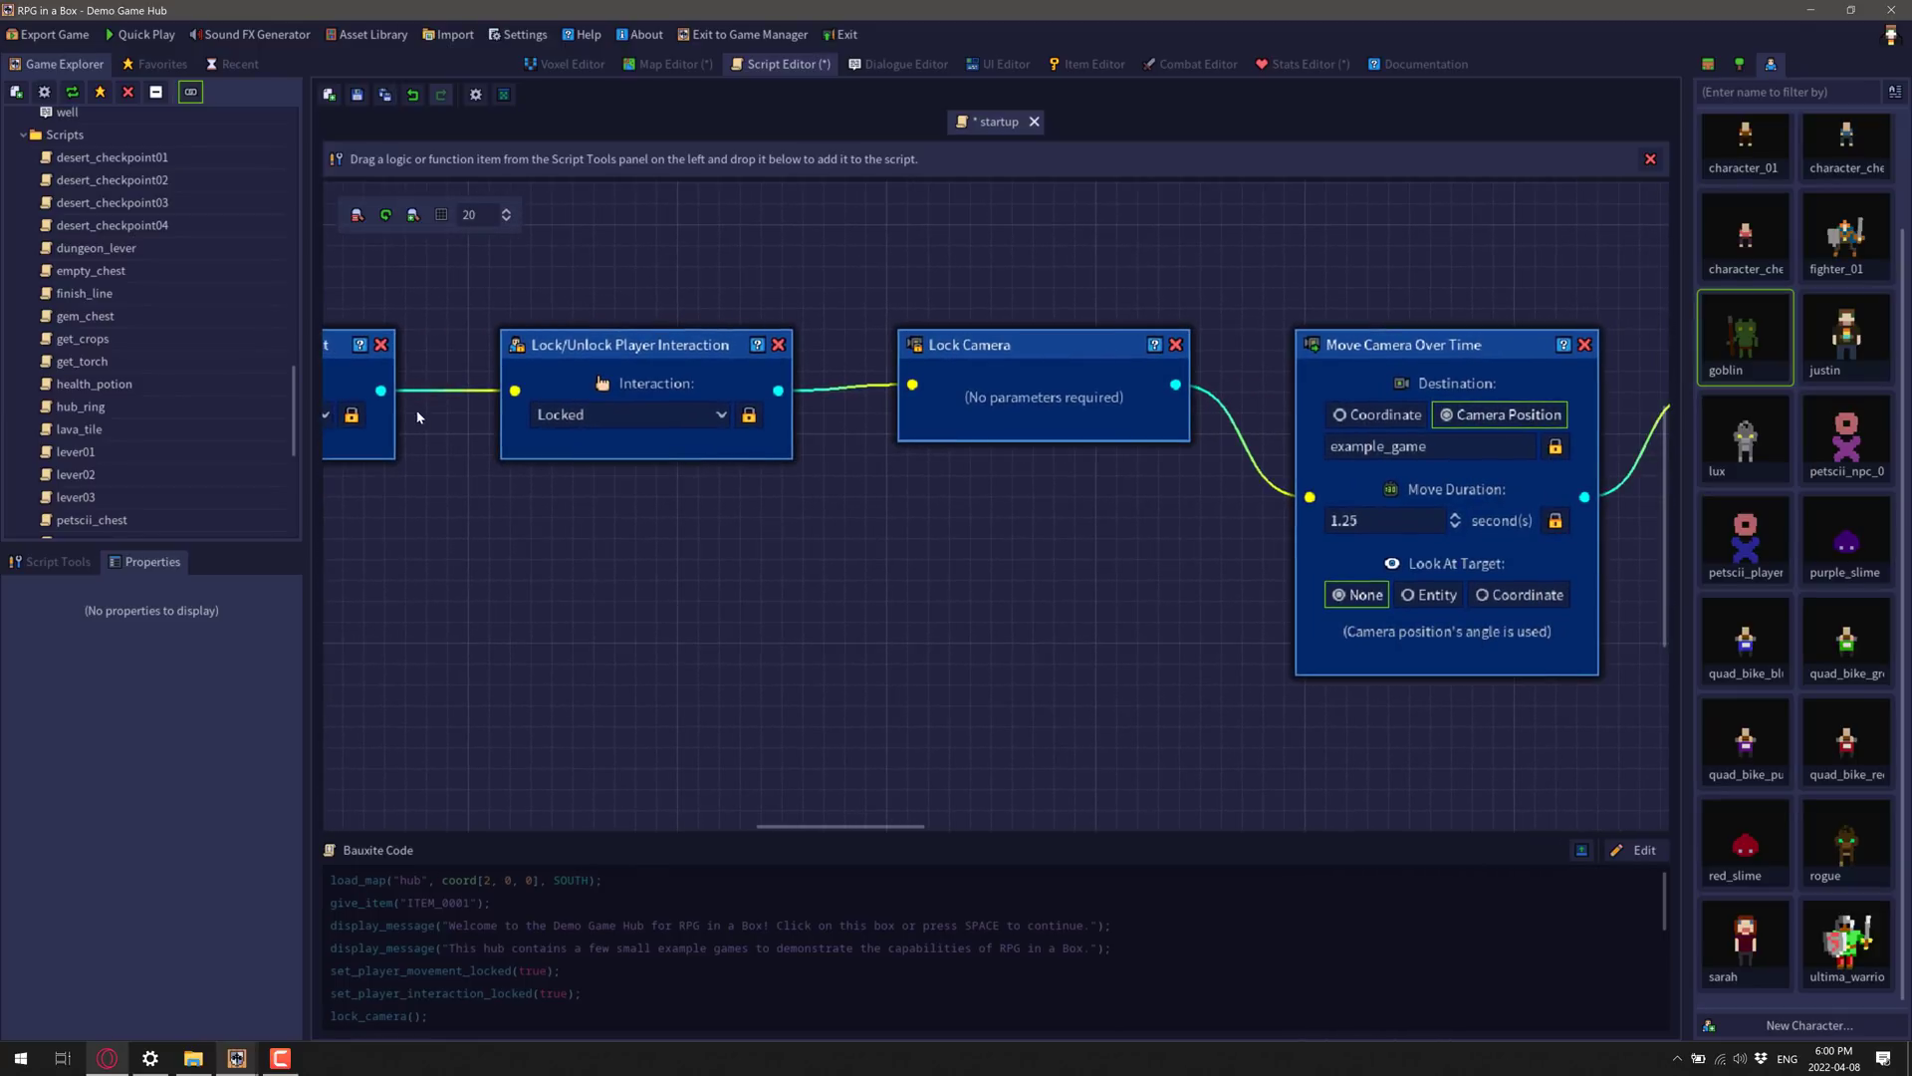
{"action": "scroll", "coordinate": [792, 512], "scroll_direction": "right", "scroll_amount": 5}
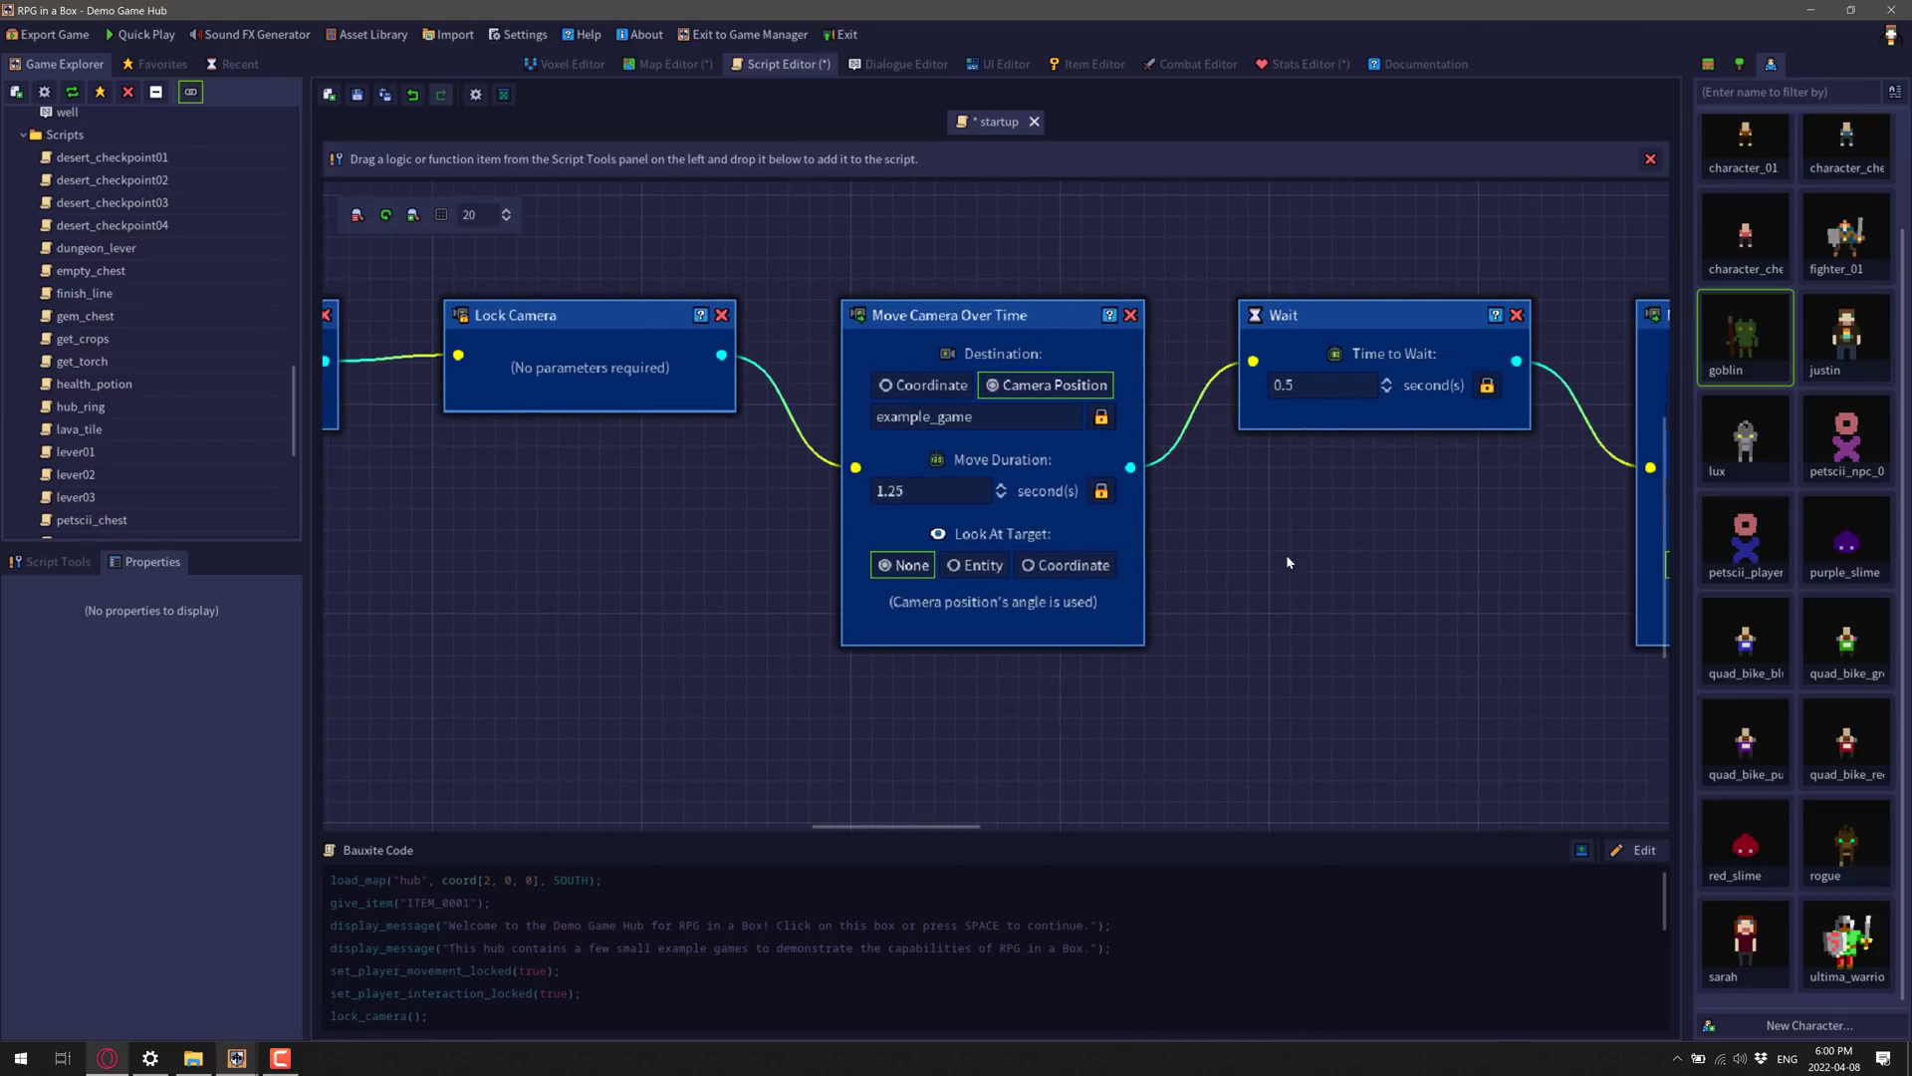
{"action": "scroll", "coordinate": [1364, 554], "scroll_direction": "right", "scroll_amount": 10}
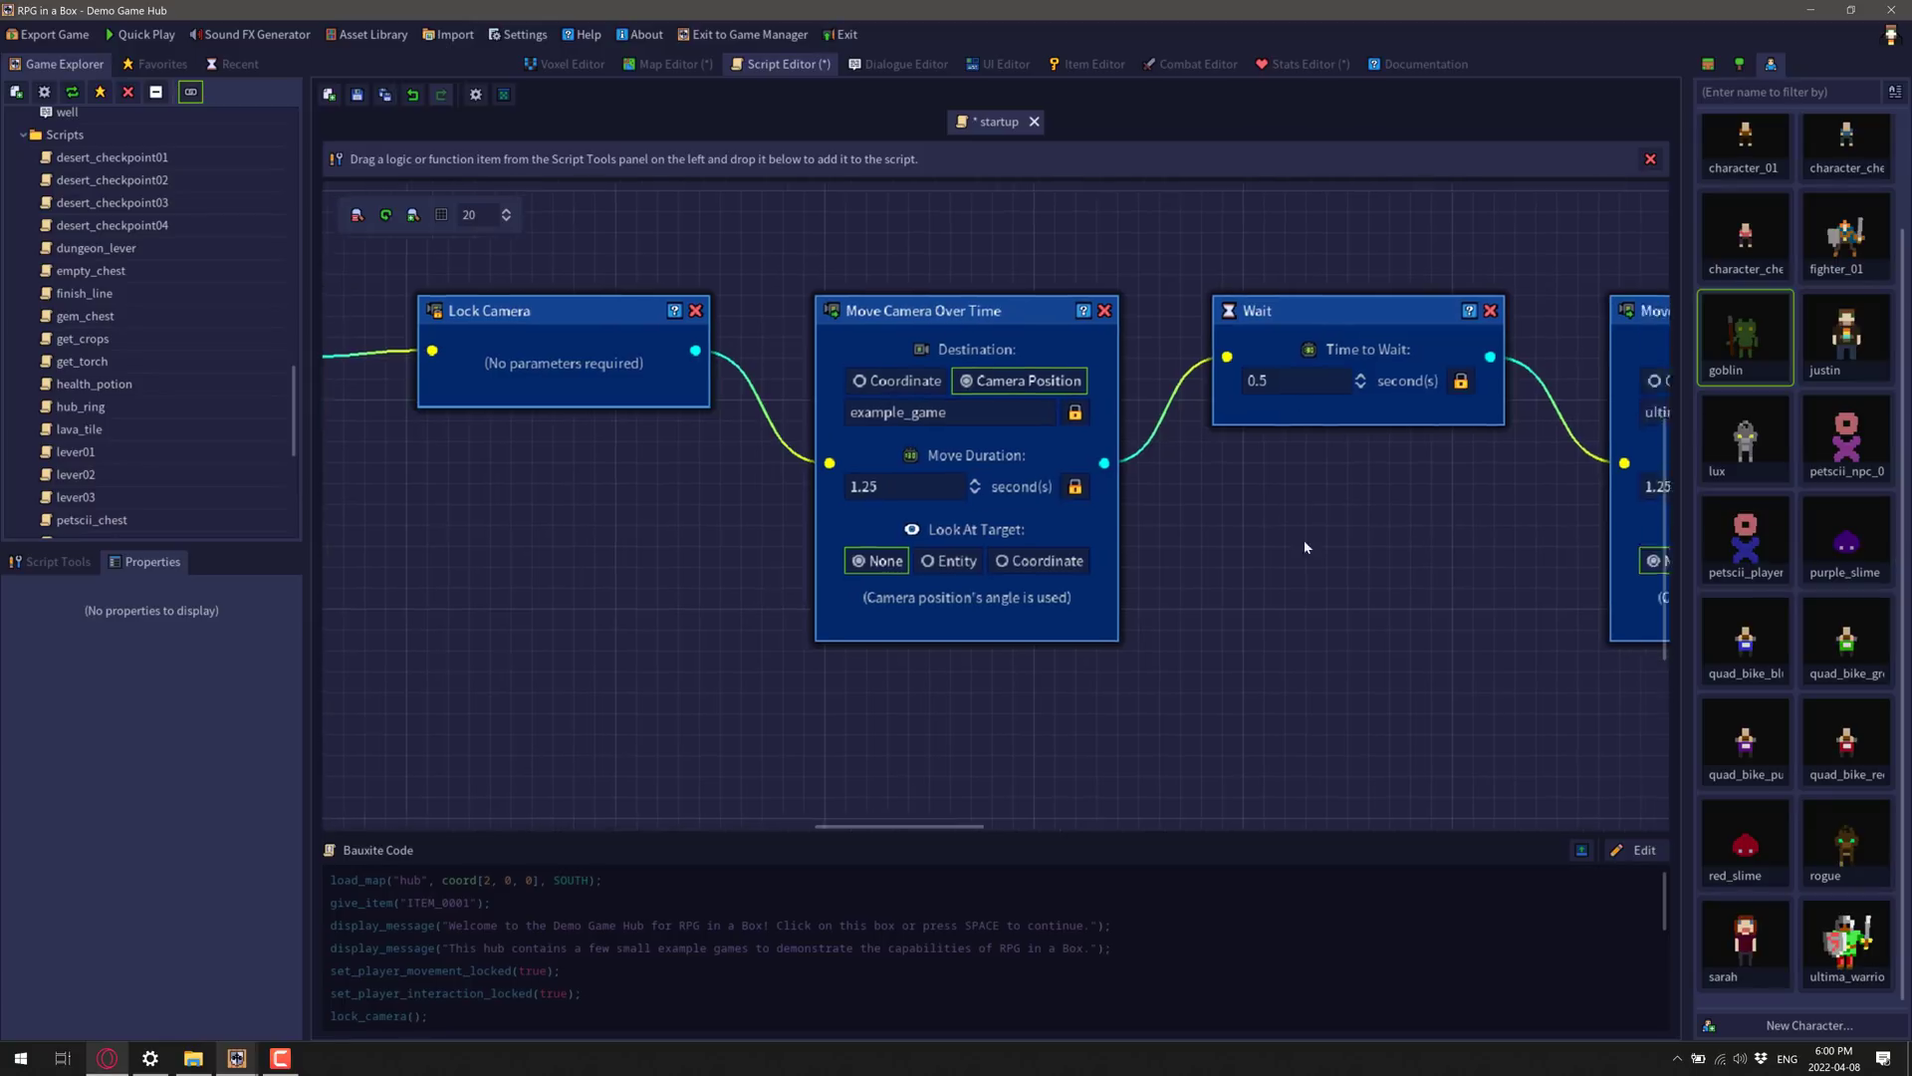
{"action": "scroll", "coordinate": [952, 604], "scroll_direction": "right", "scroll_amount": 8}
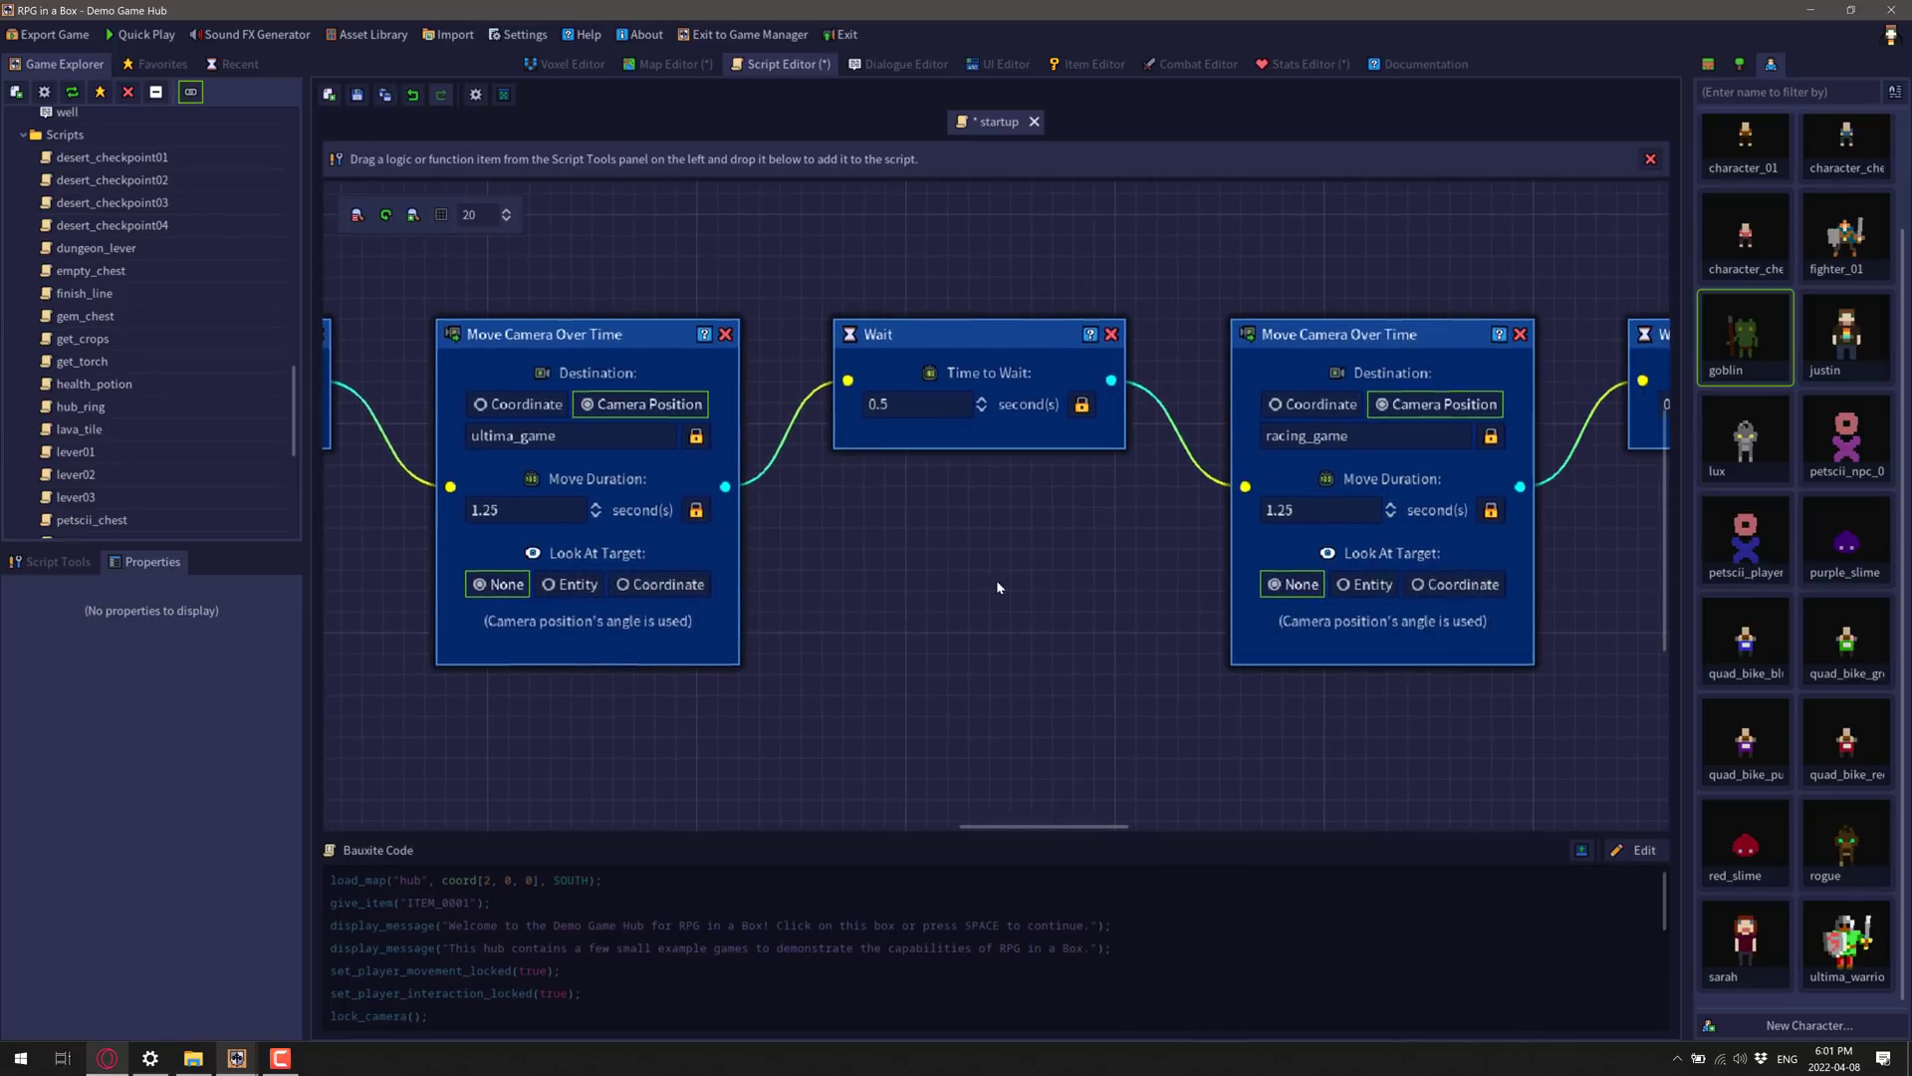
{"action": "scroll", "coordinate": [996, 583], "scroll_direction": "down", "scroll_amount": 2}
Step: Add two Add Item To Container function nodes to the startup script and browse the other available functions
{"action": "left_click", "coordinate": [48, 562]}
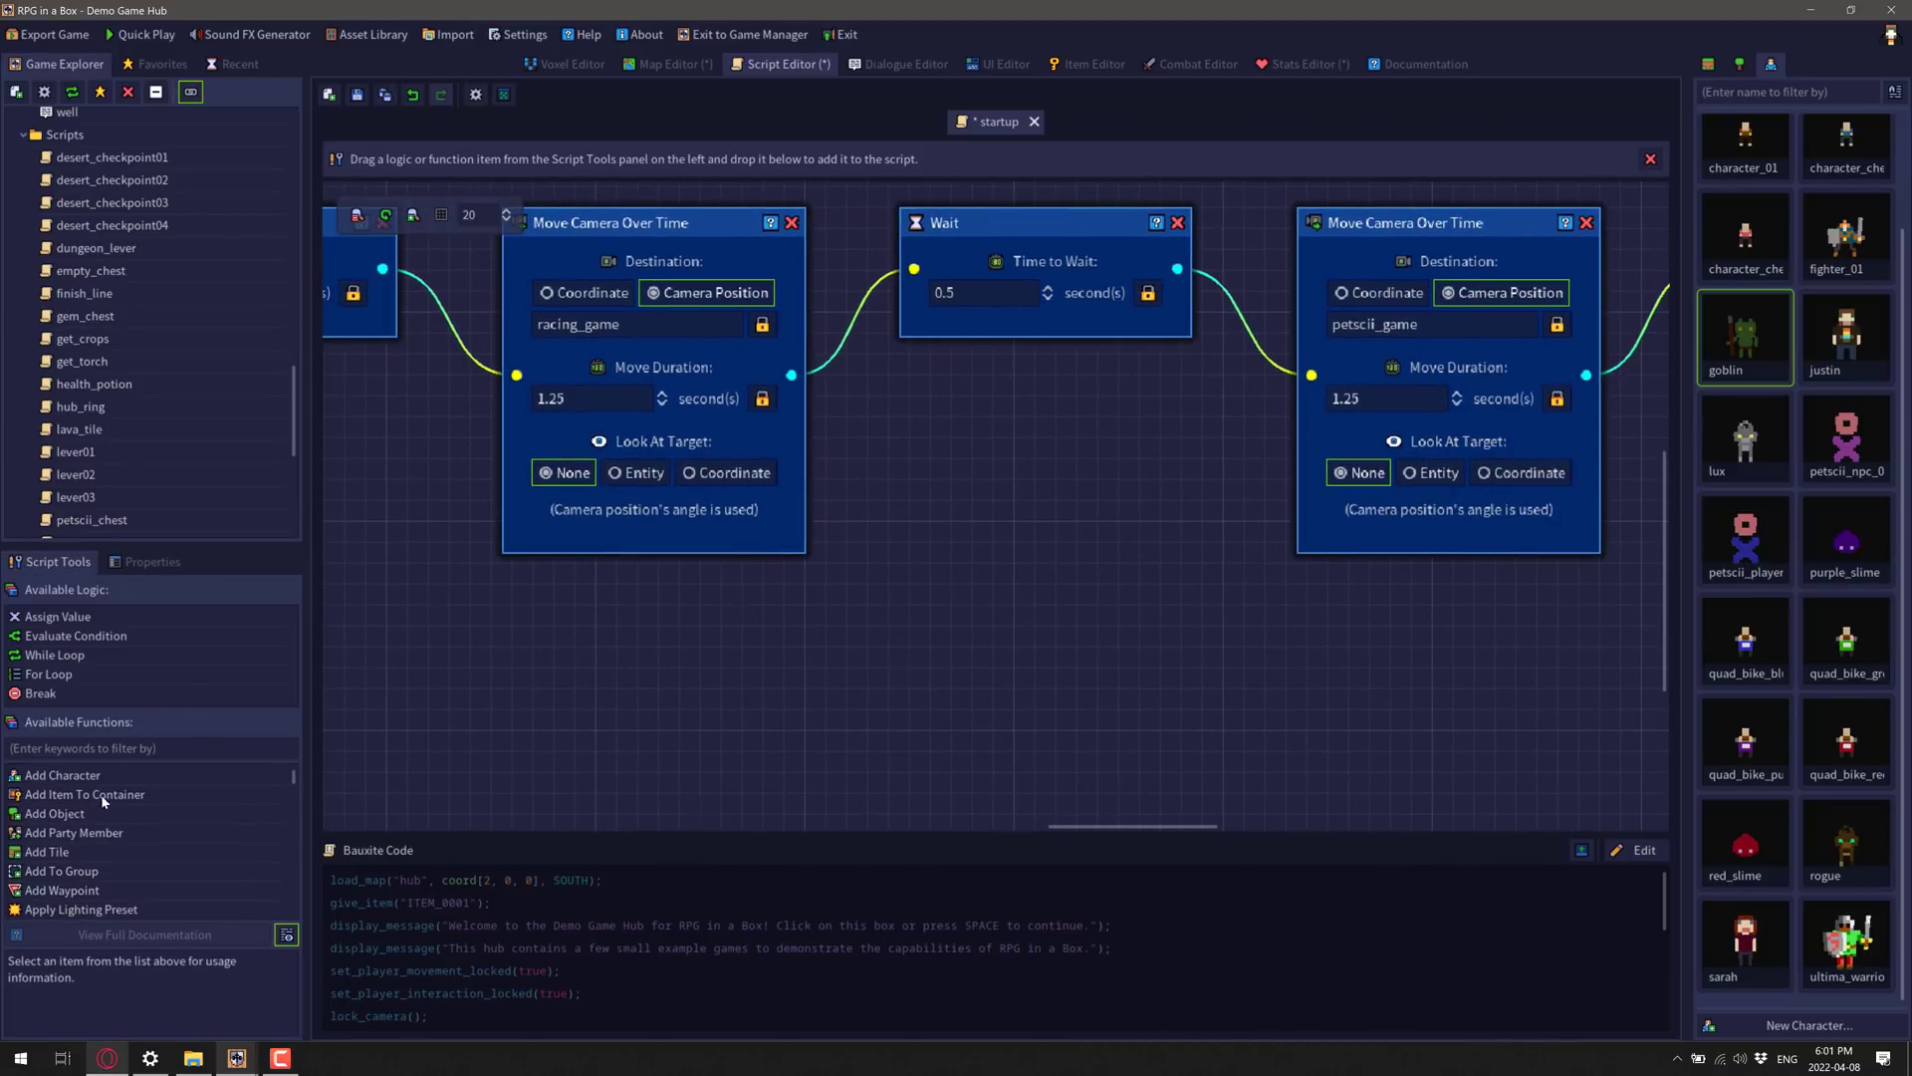
{"action": "left_click_drag", "start_coordinate": [85, 794], "coordinate": [1076, 745]}
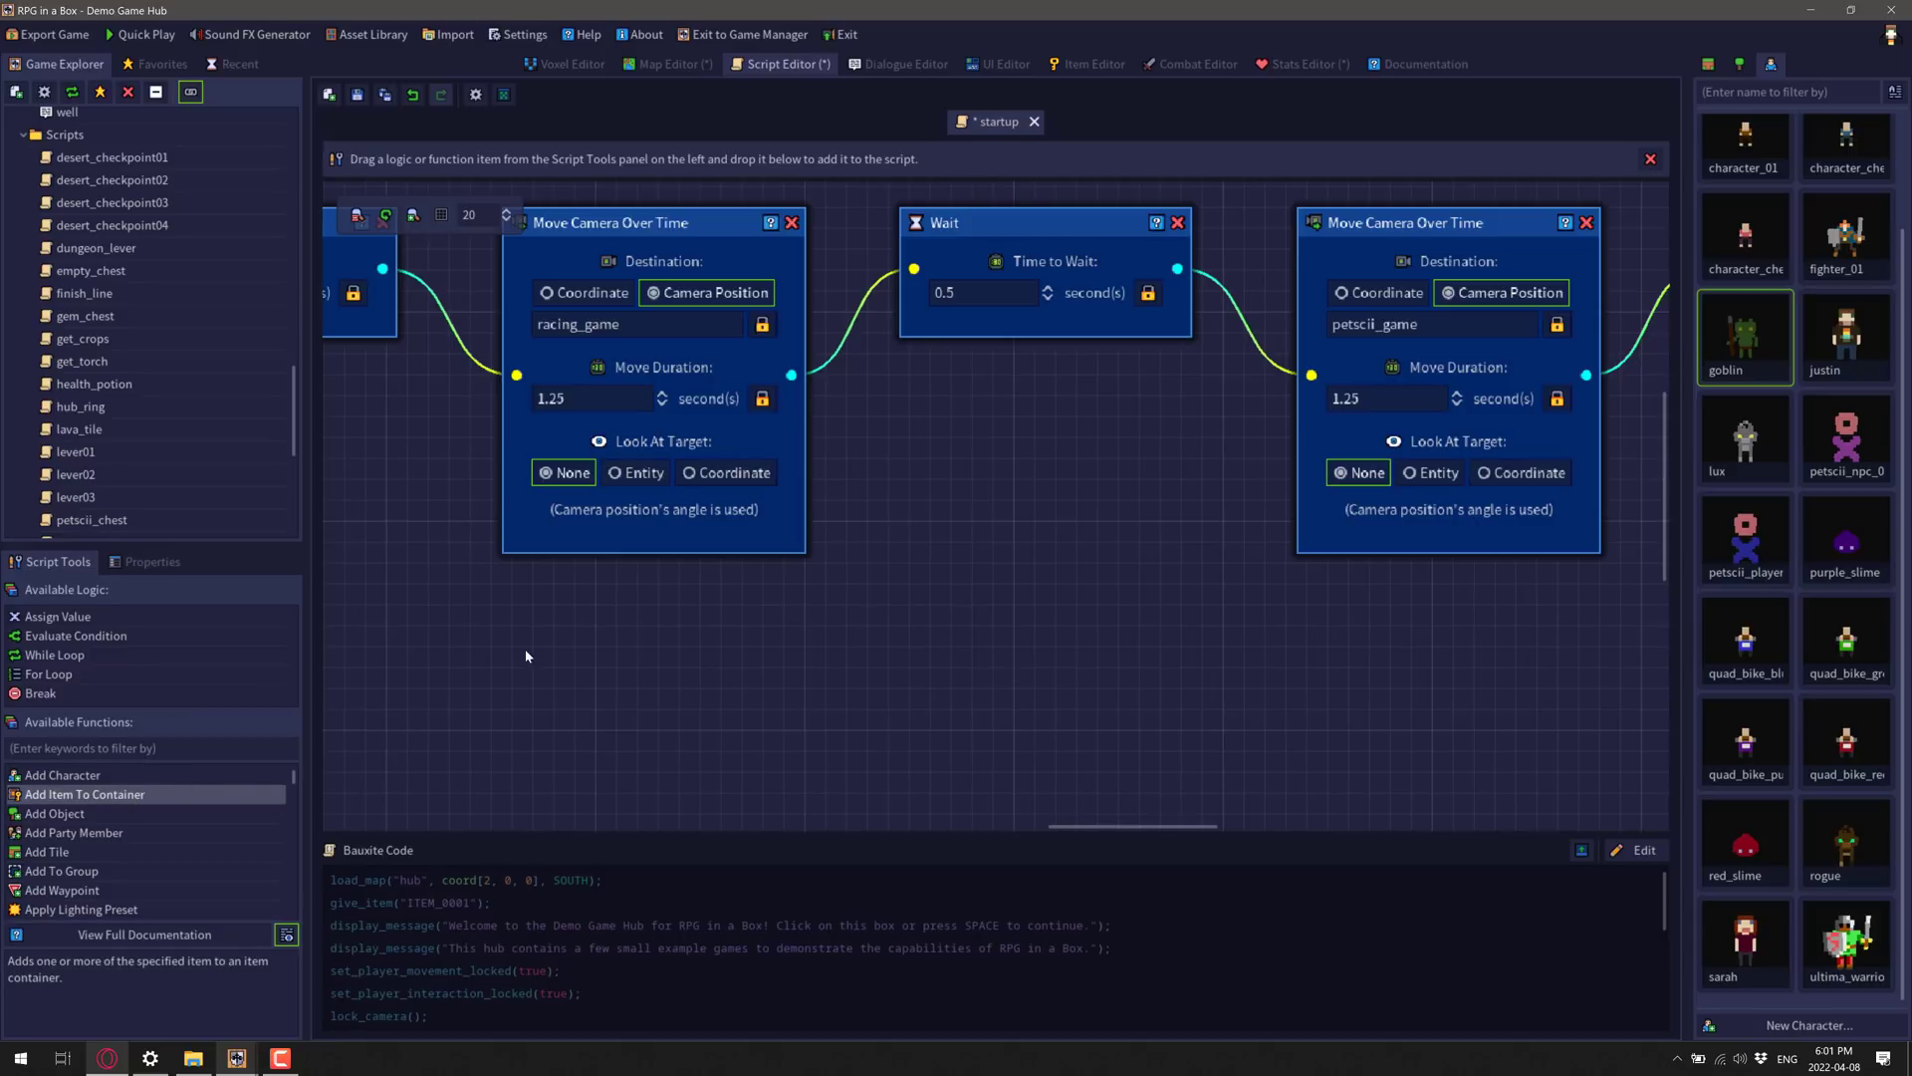
{"action": "left_click_drag", "start_coordinate": [87, 794], "coordinate": [999, 314]}
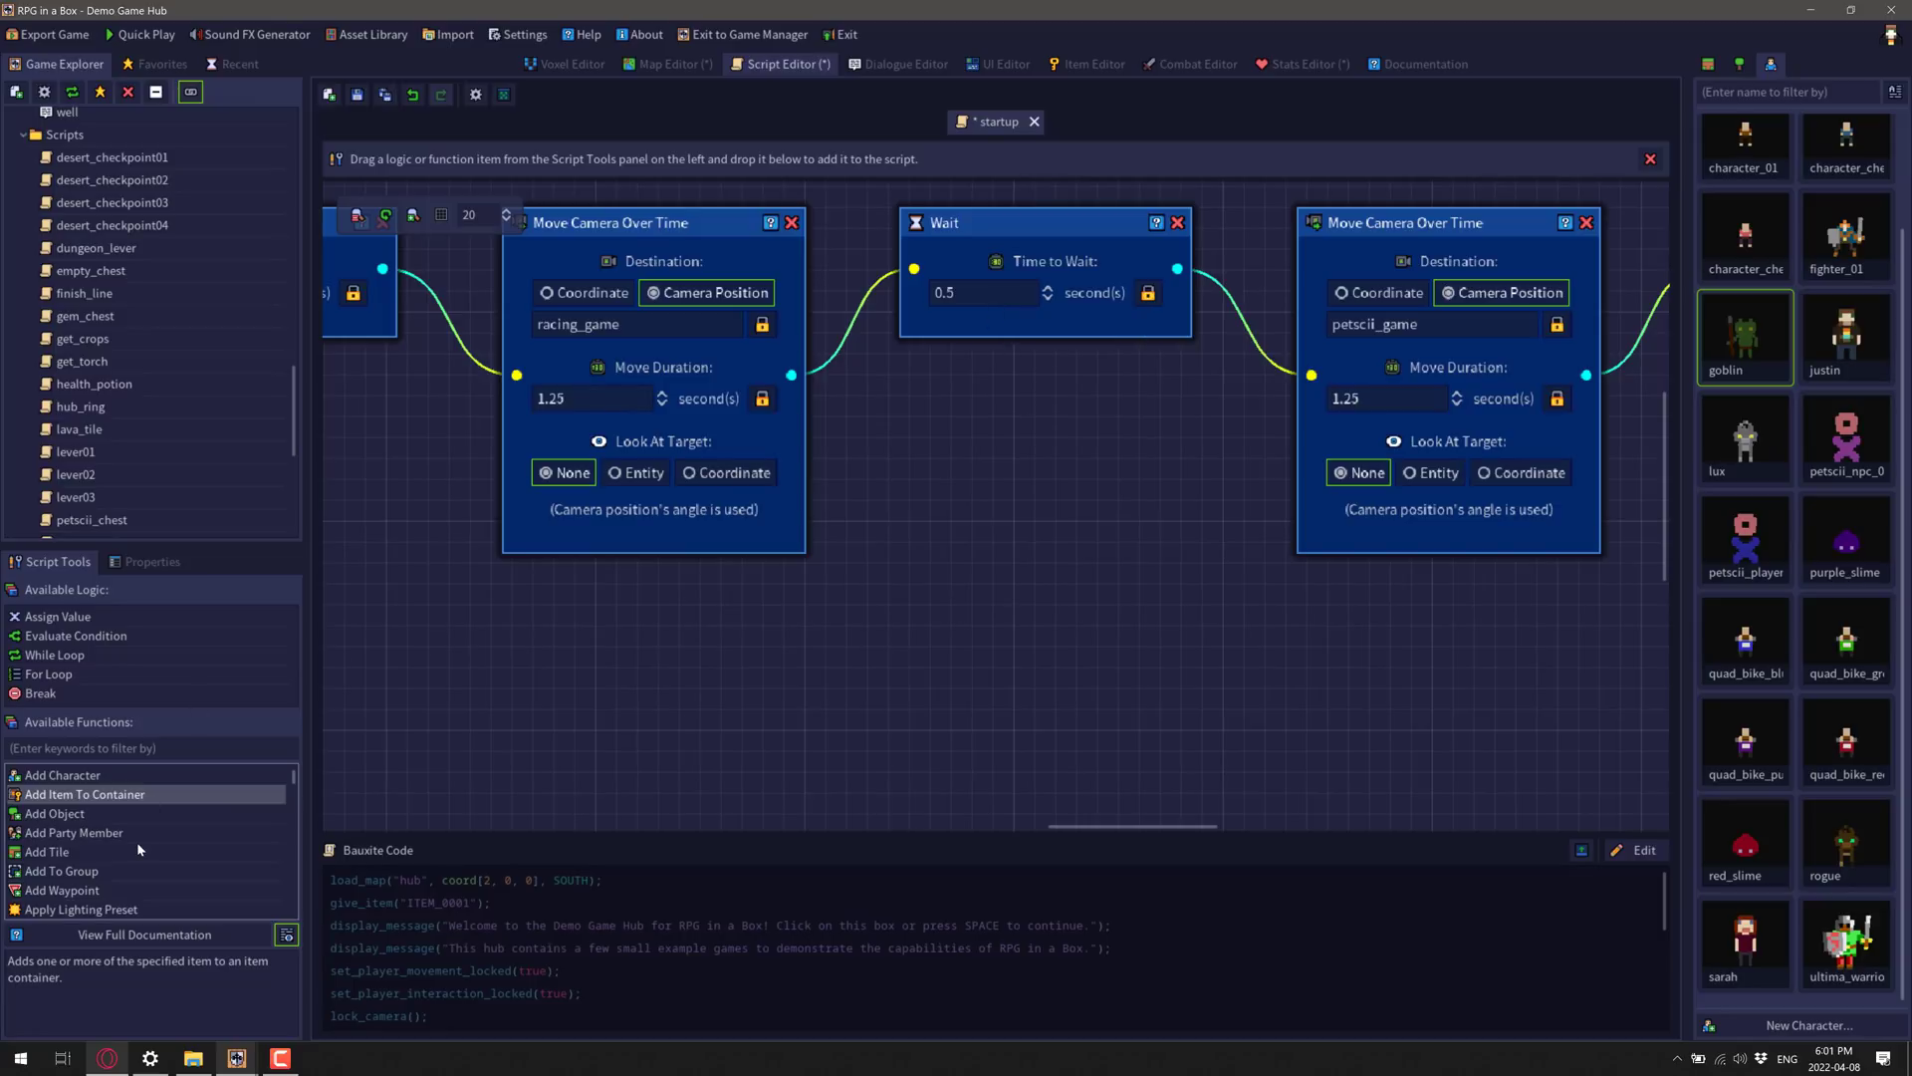
{"action": "scroll", "coordinate": [136, 841], "scroll_direction": "down", "scroll_amount": 5}
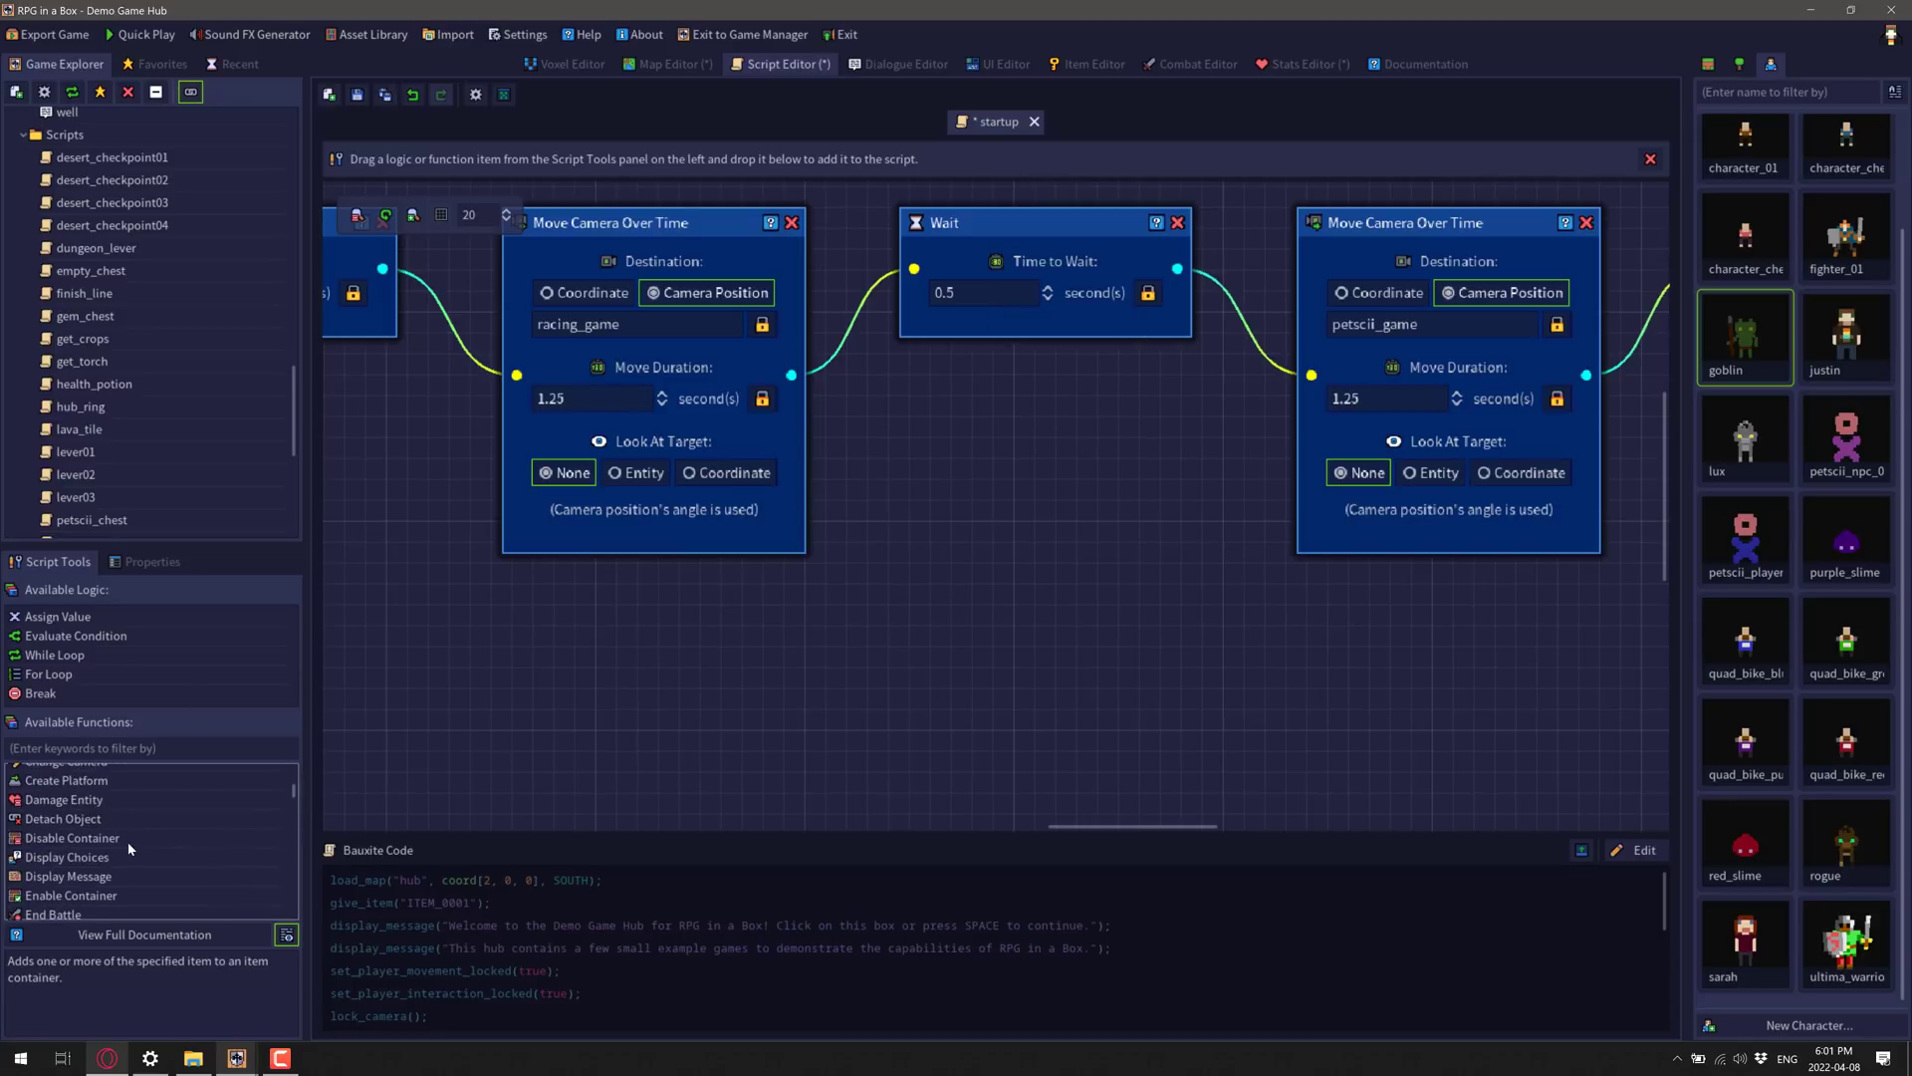
Step: Delete the upper Add Item To Container node and move the remaining one slightly upward
{"action": "scroll", "coordinate": [1029, 675], "scroll_direction": "down", "scroll_amount": 5}
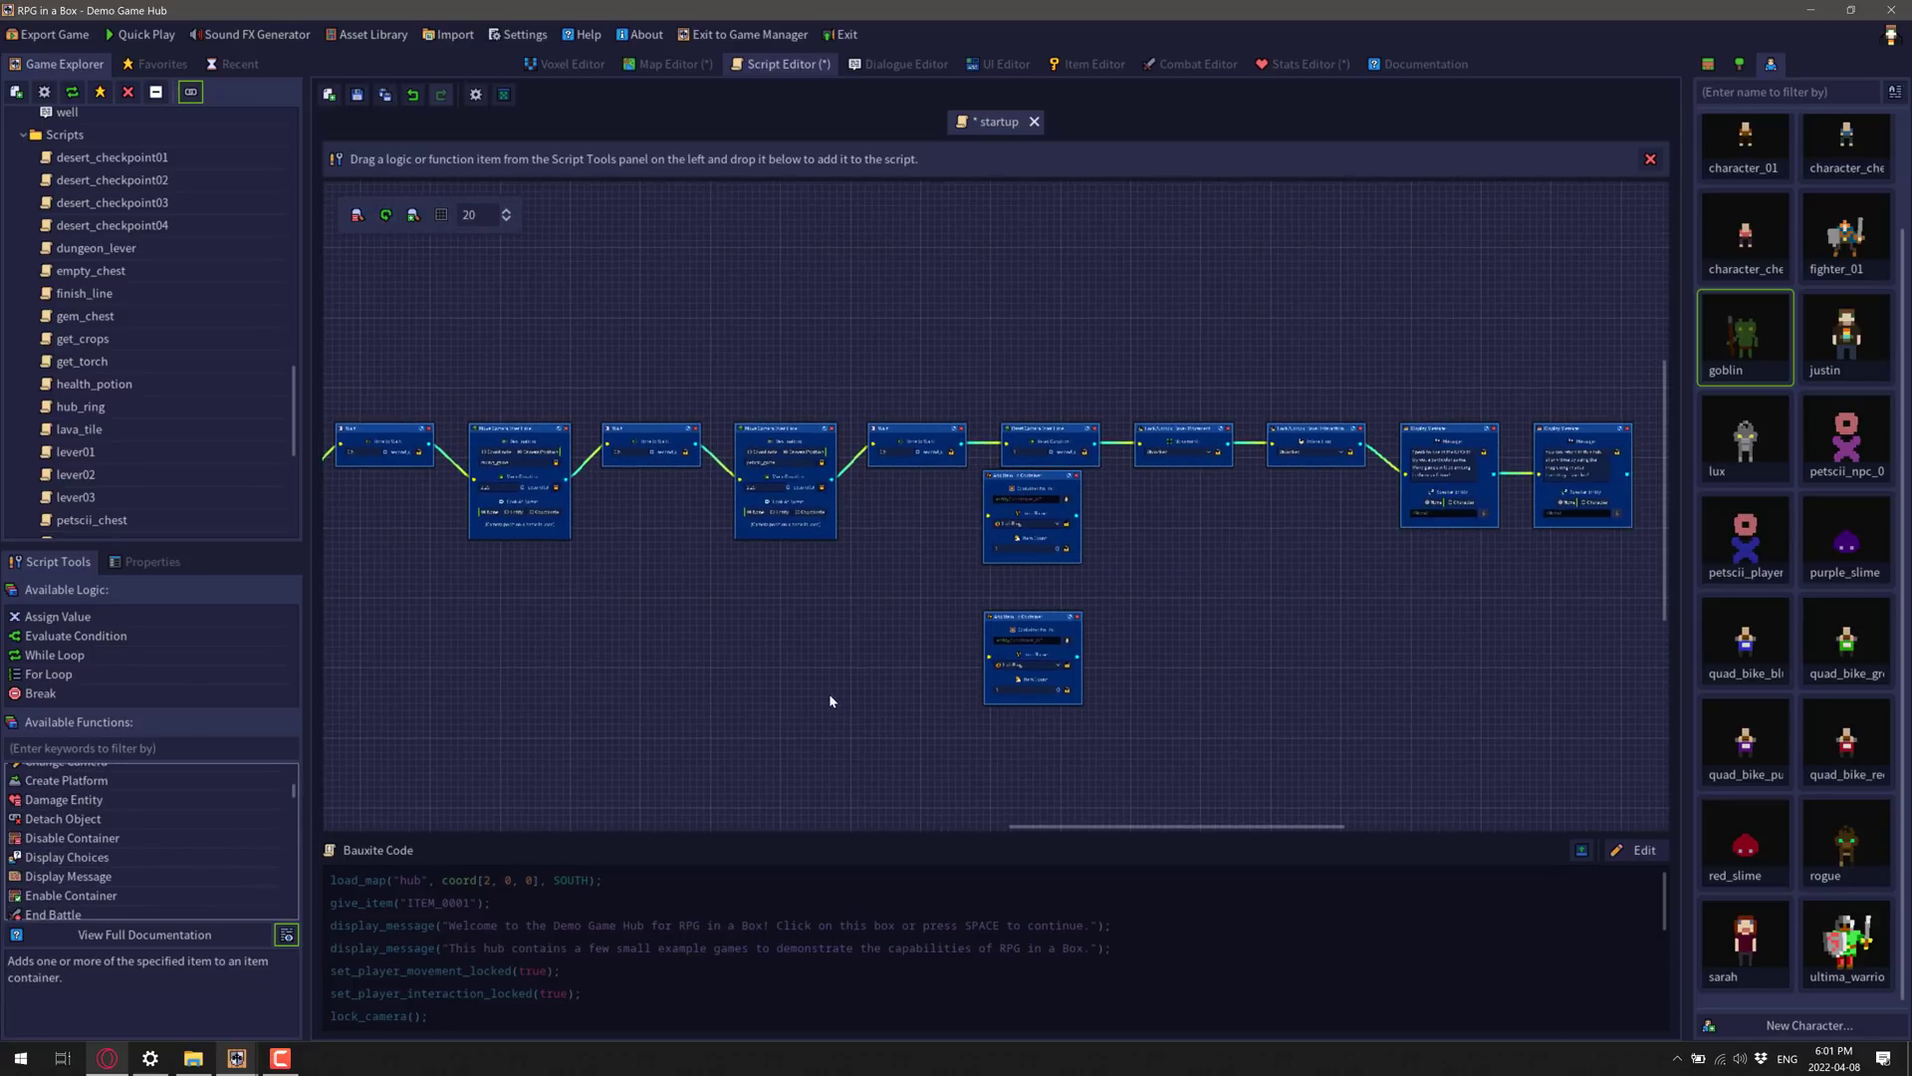
{"action": "scroll", "coordinate": [1107, 668], "scroll_direction": "up", "scroll_amount": 5}
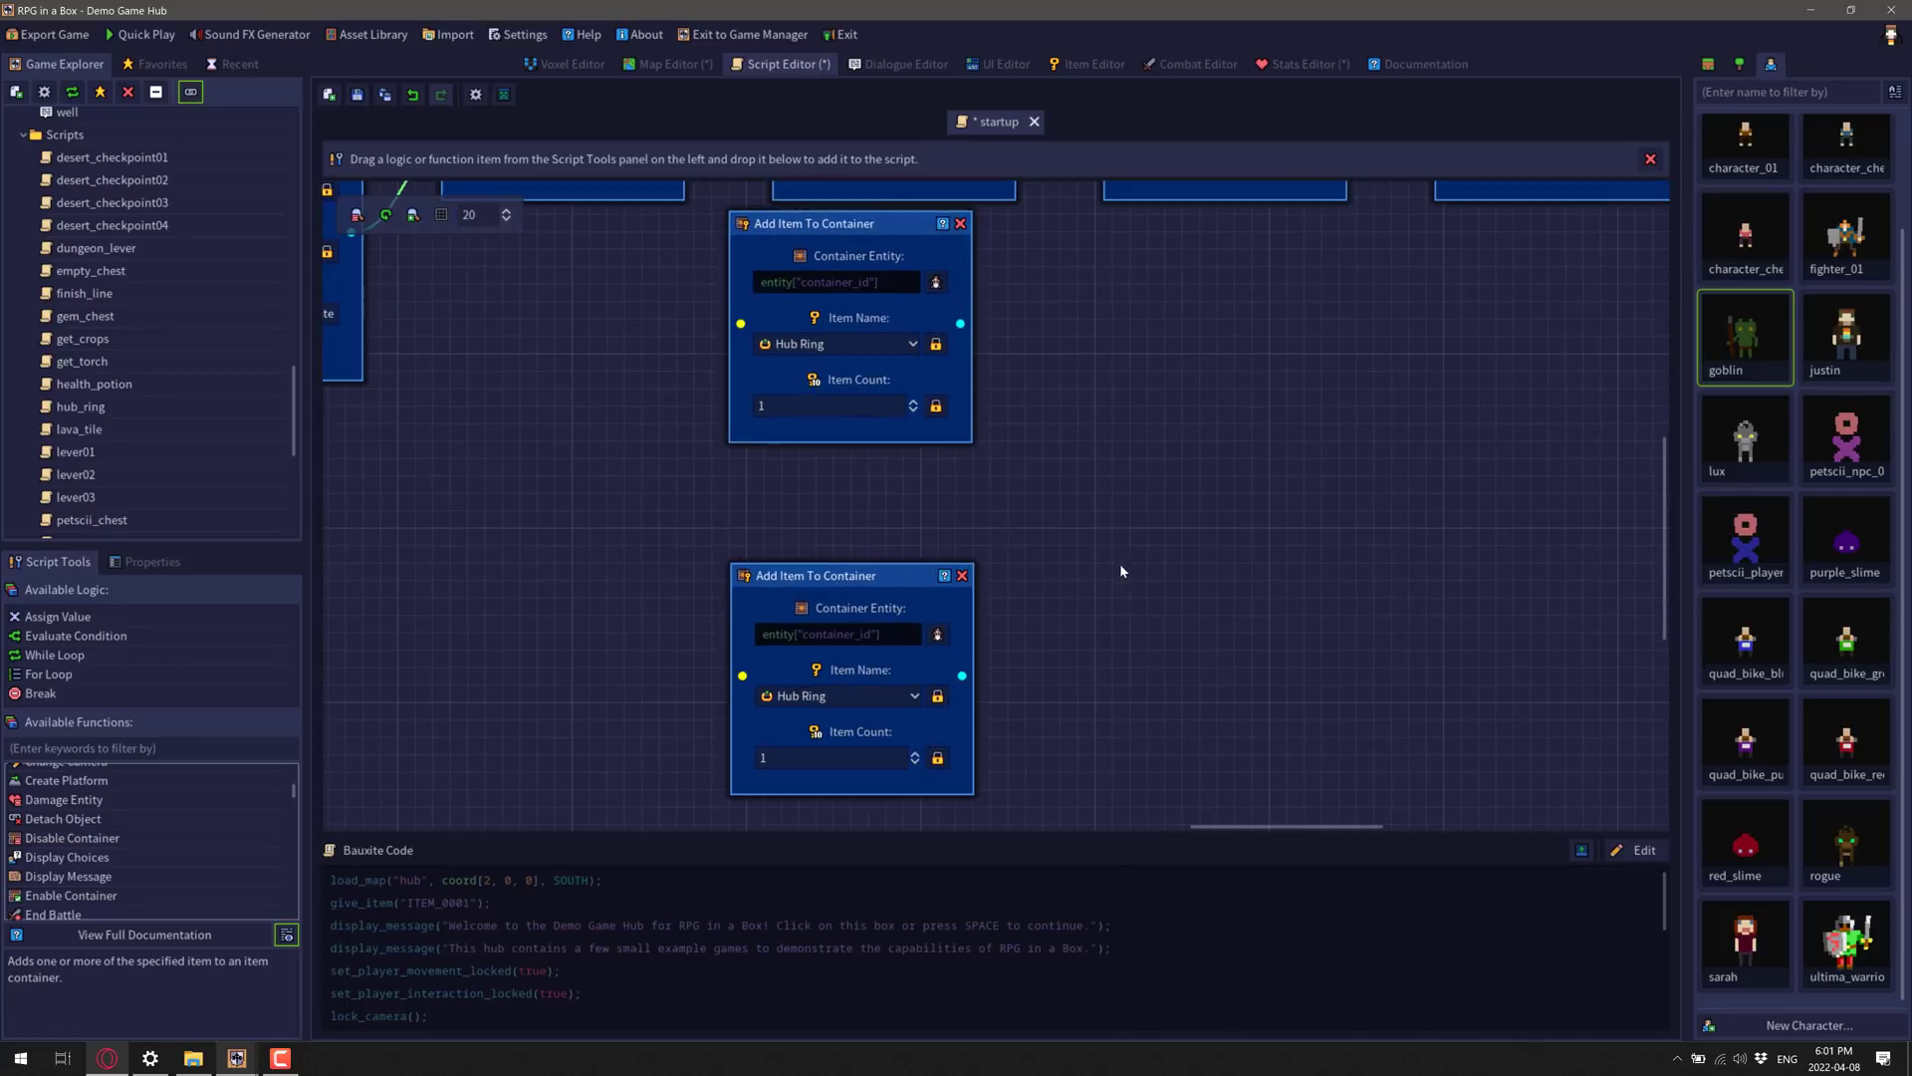
{"action": "left_click", "coordinate": [960, 224]}
{"action": "scroll", "coordinate": [1102, 695], "scroll_direction": "up", "scroll_amount": 3}
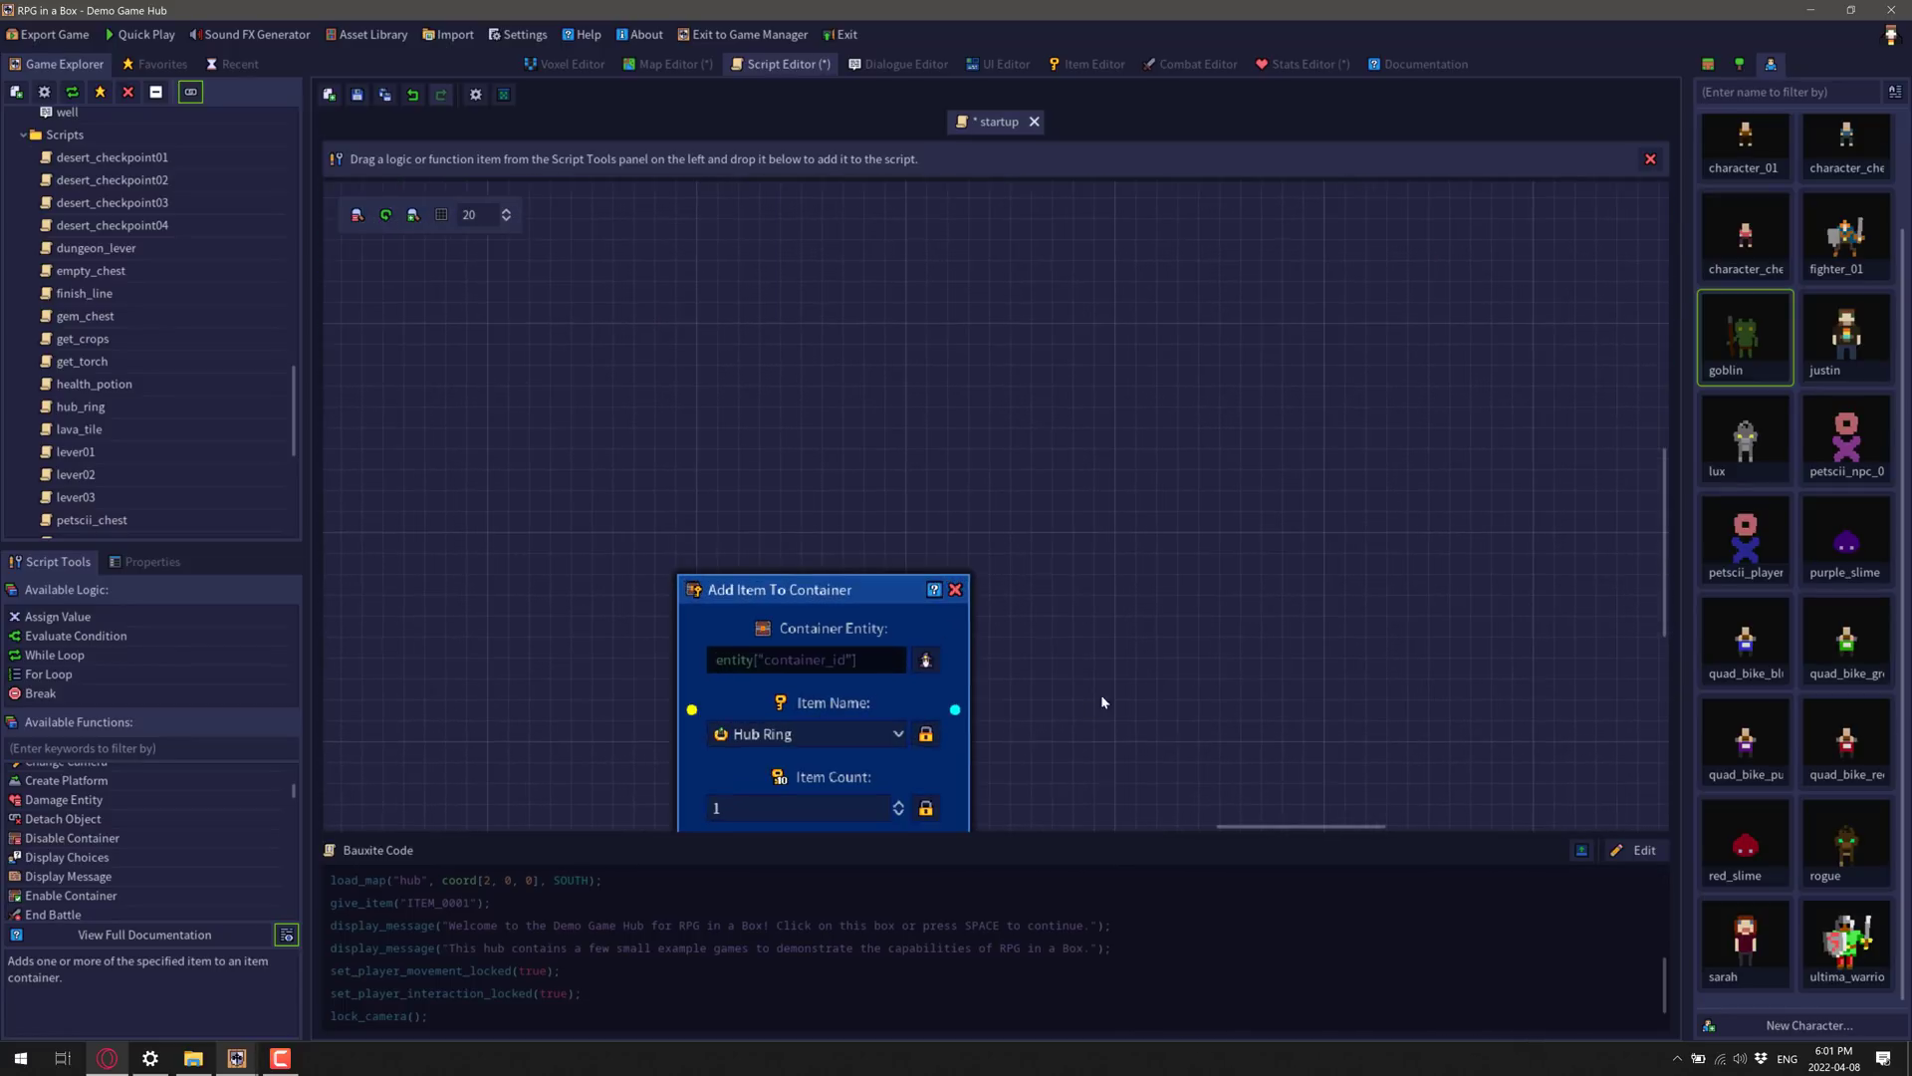
{"action": "scroll", "coordinate": [986, 398], "scroll_direction": "down", "scroll_amount": 1}
{"action": "left_click_drag", "start_coordinate": [683, 418], "coordinate": [695, 358]}
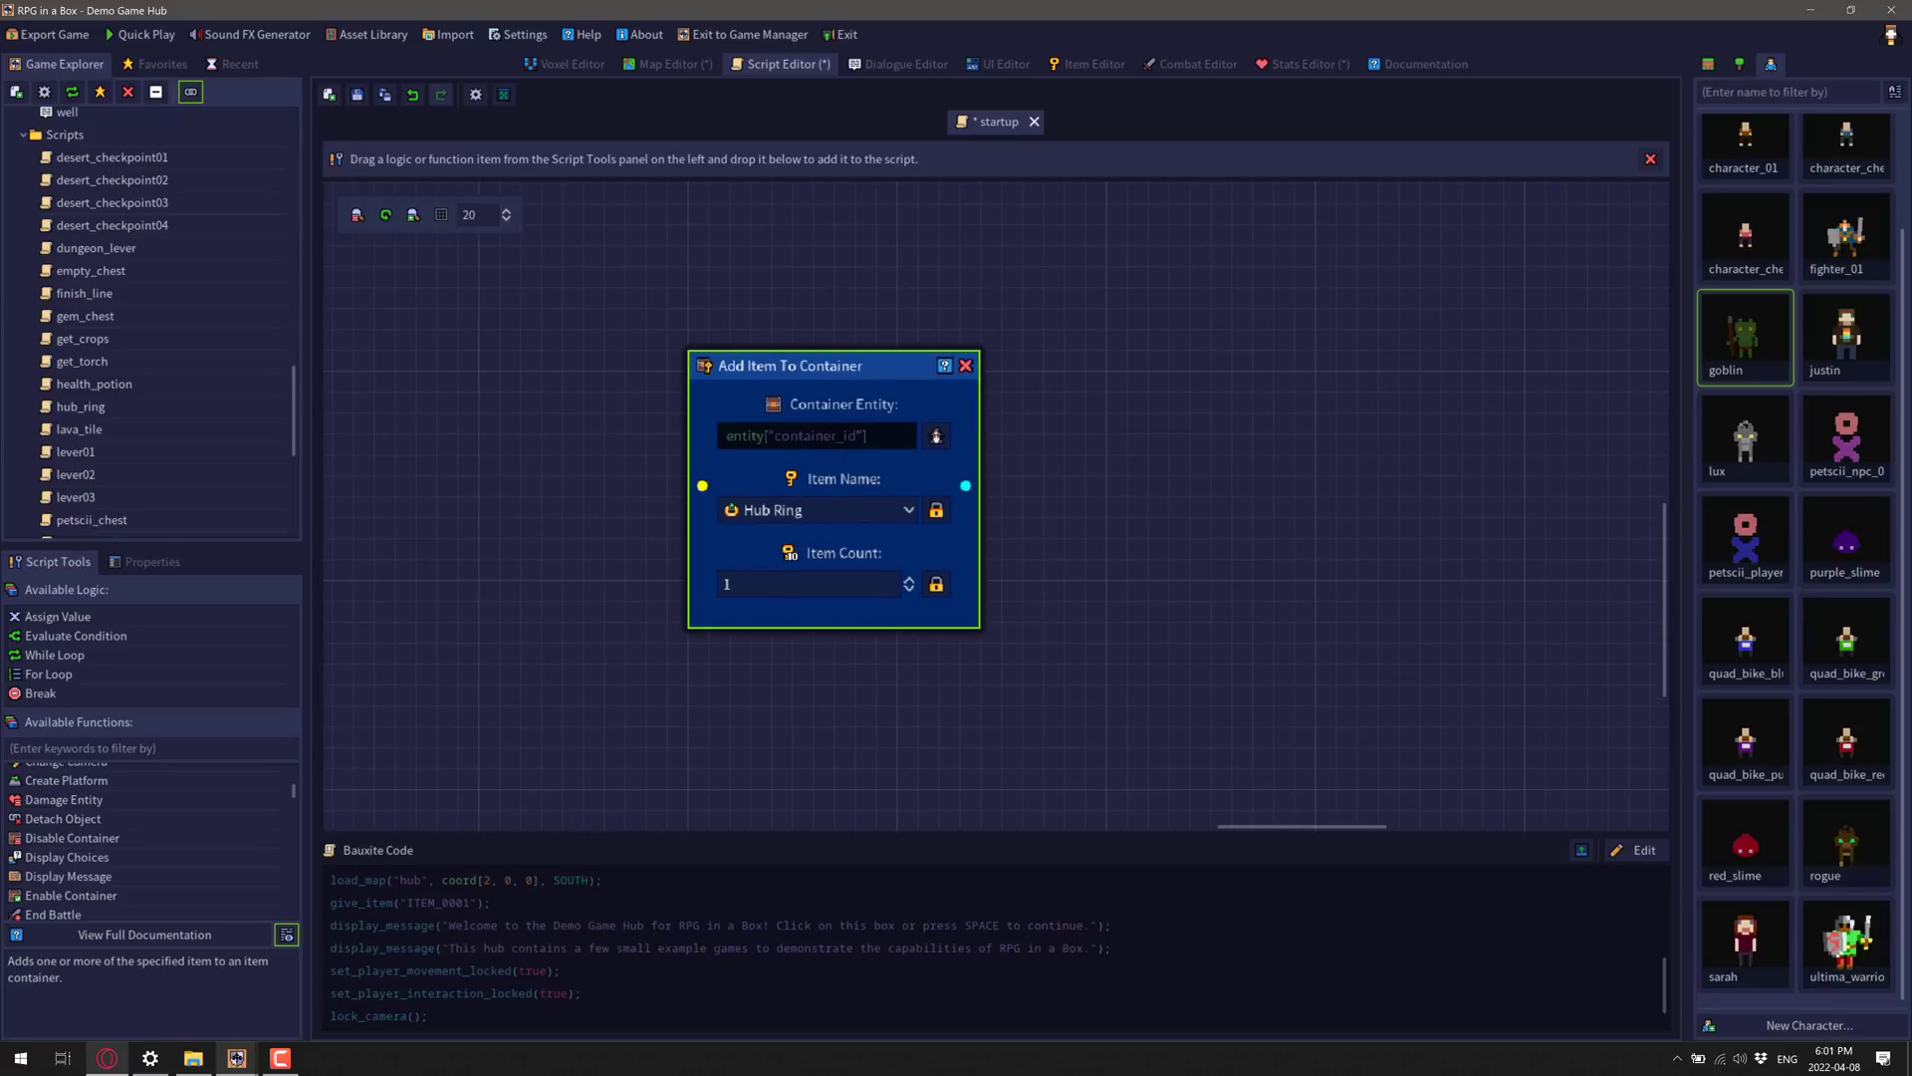
Step: Accept entity["container_id"] as the container entity expression and unlock the item name for direct expression entry
{"action": "left_click", "coordinate": [936, 436]}
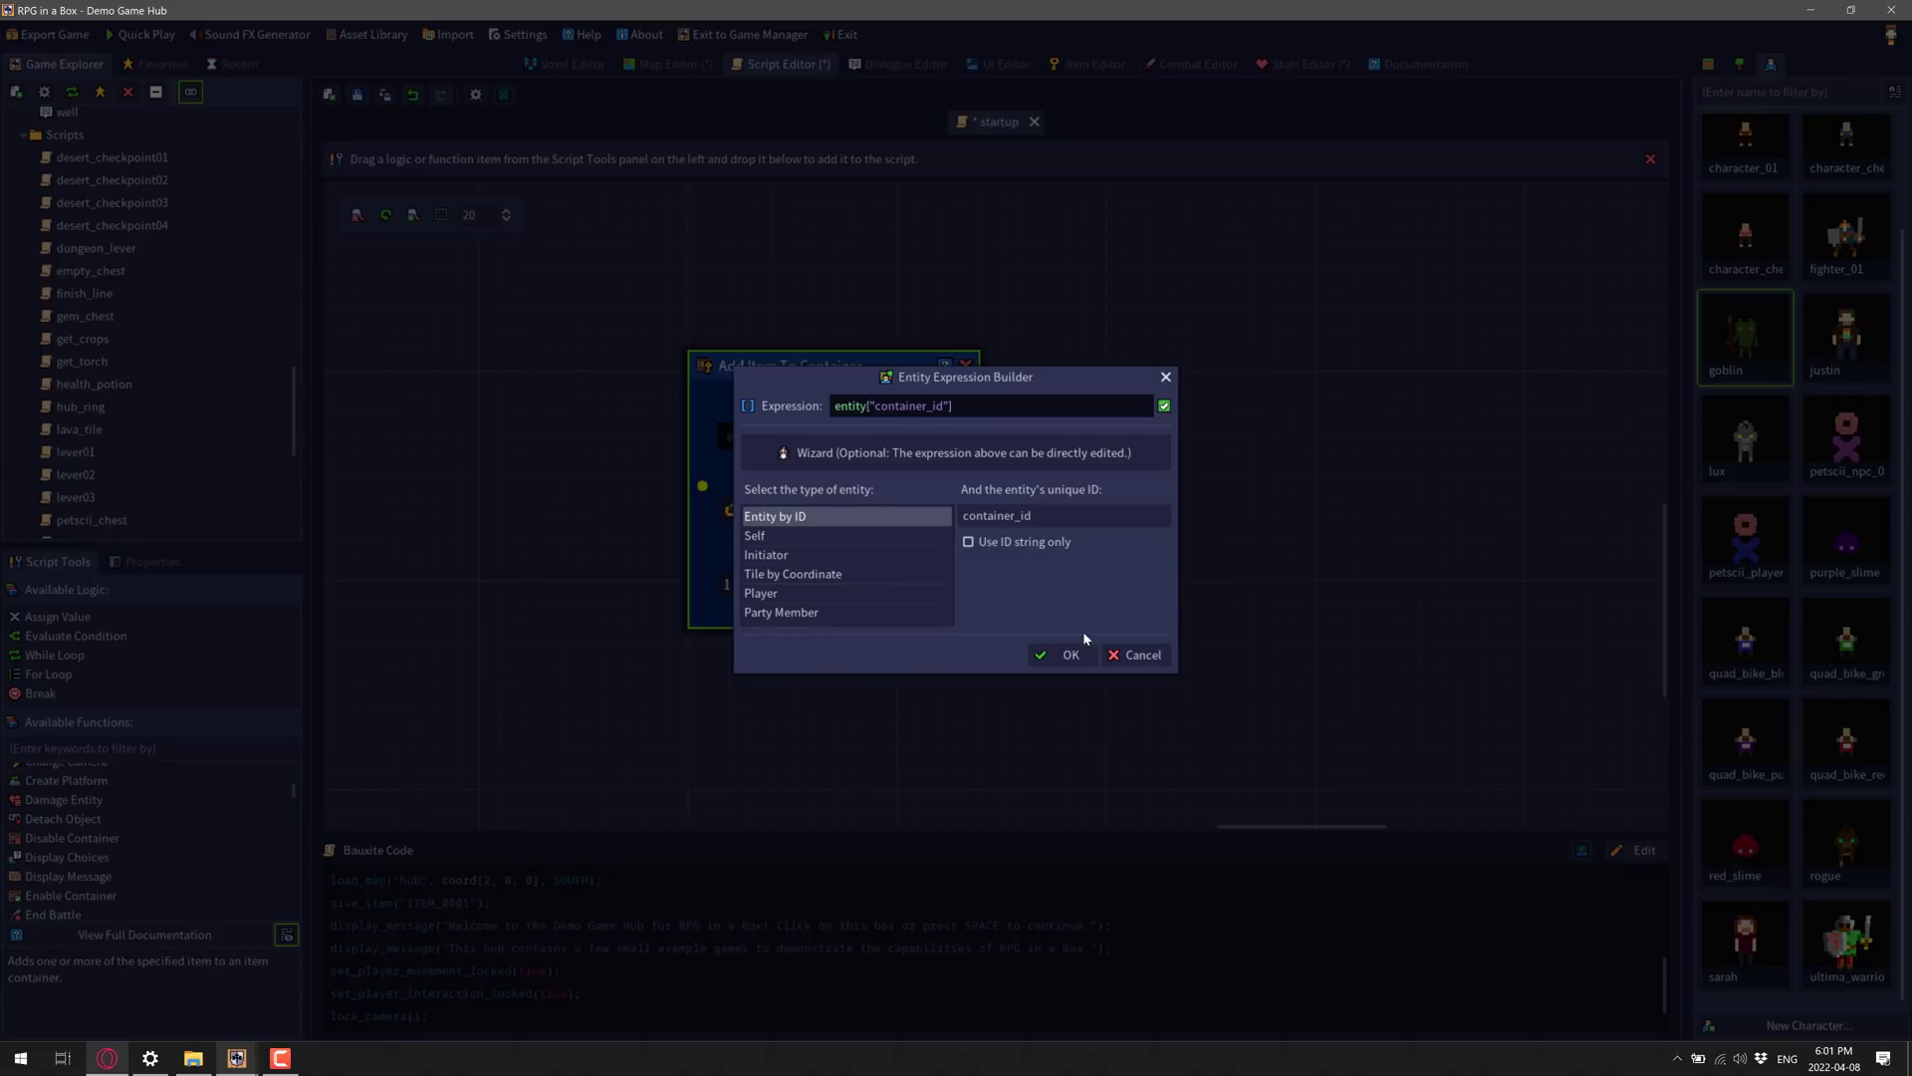
{"action": "left_click", "coordinate": [1066, 655]}
{"action": "left_click", "coordinate": [936, 511]}
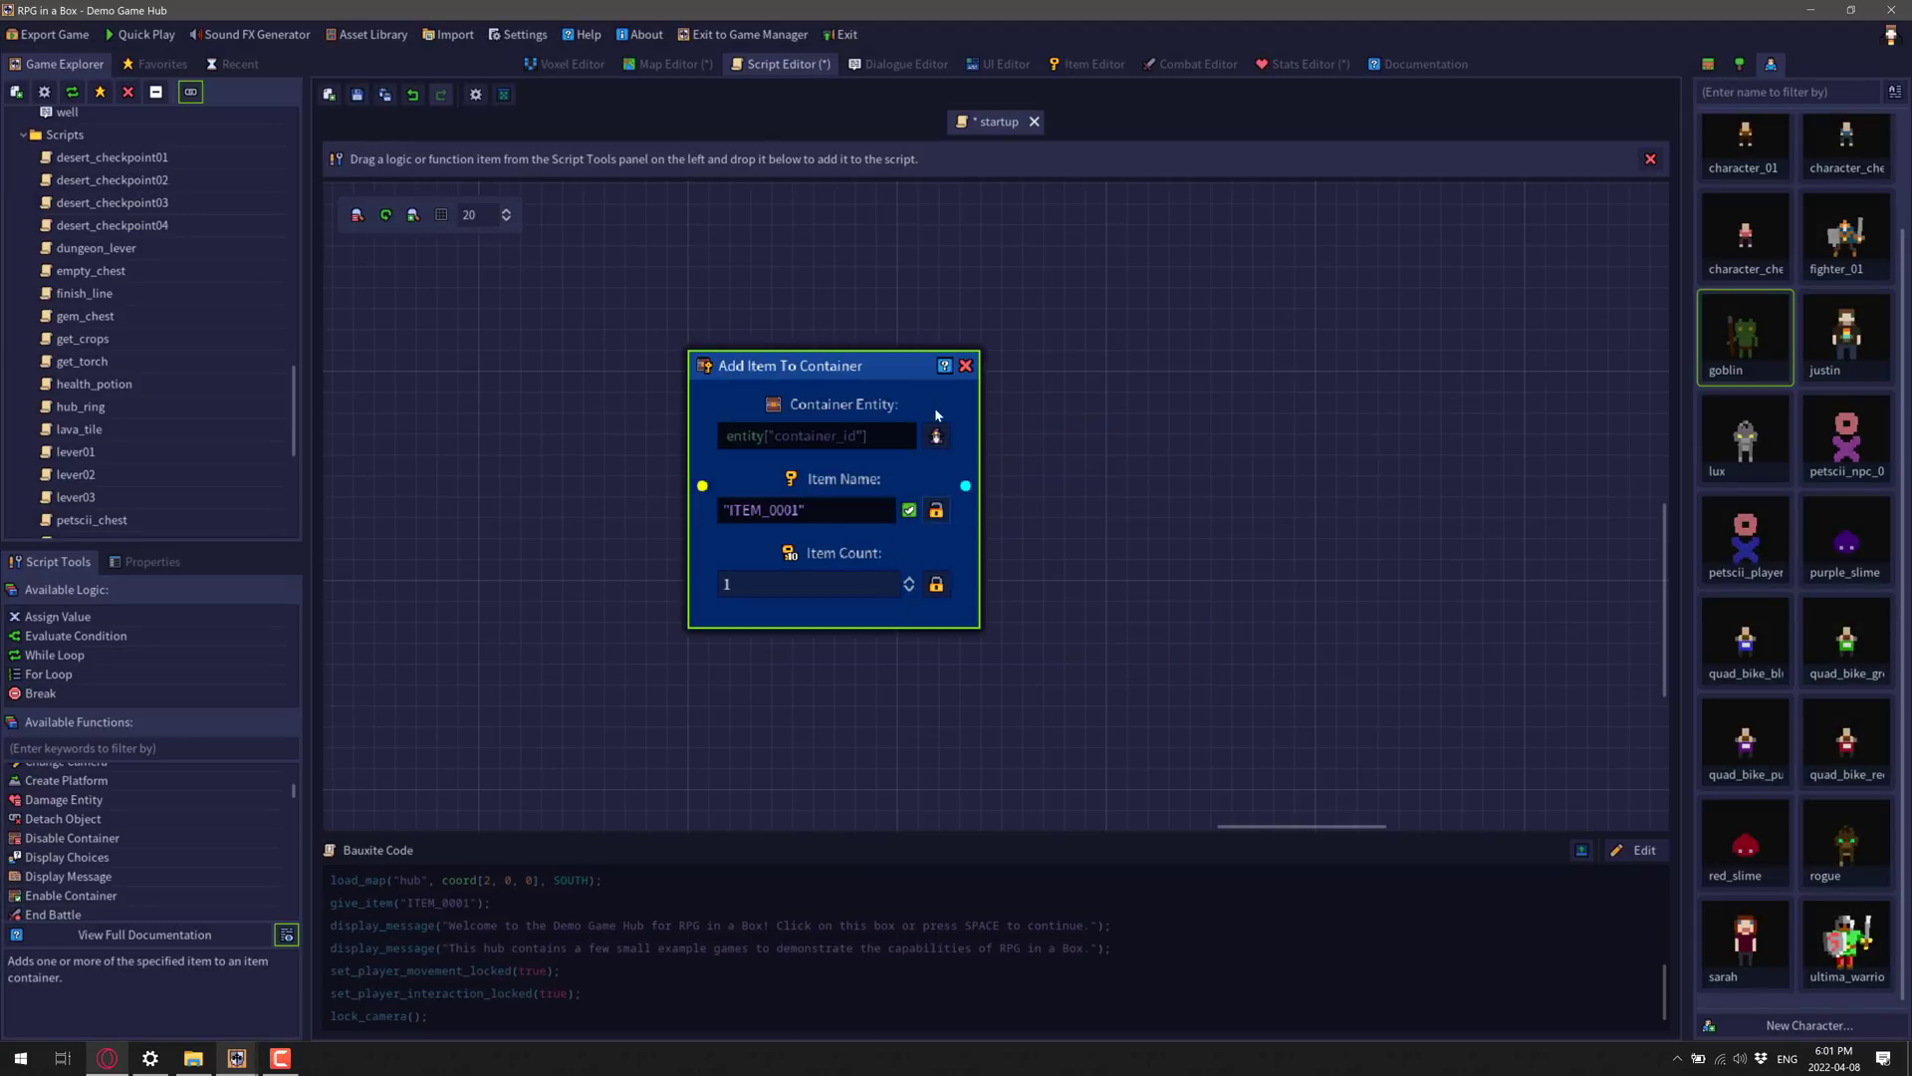
Step: Delete the remaining Add Item To Container node and look over the function list and the script's node chain
{"action": "left_click", "coordinate": [966, 367]}
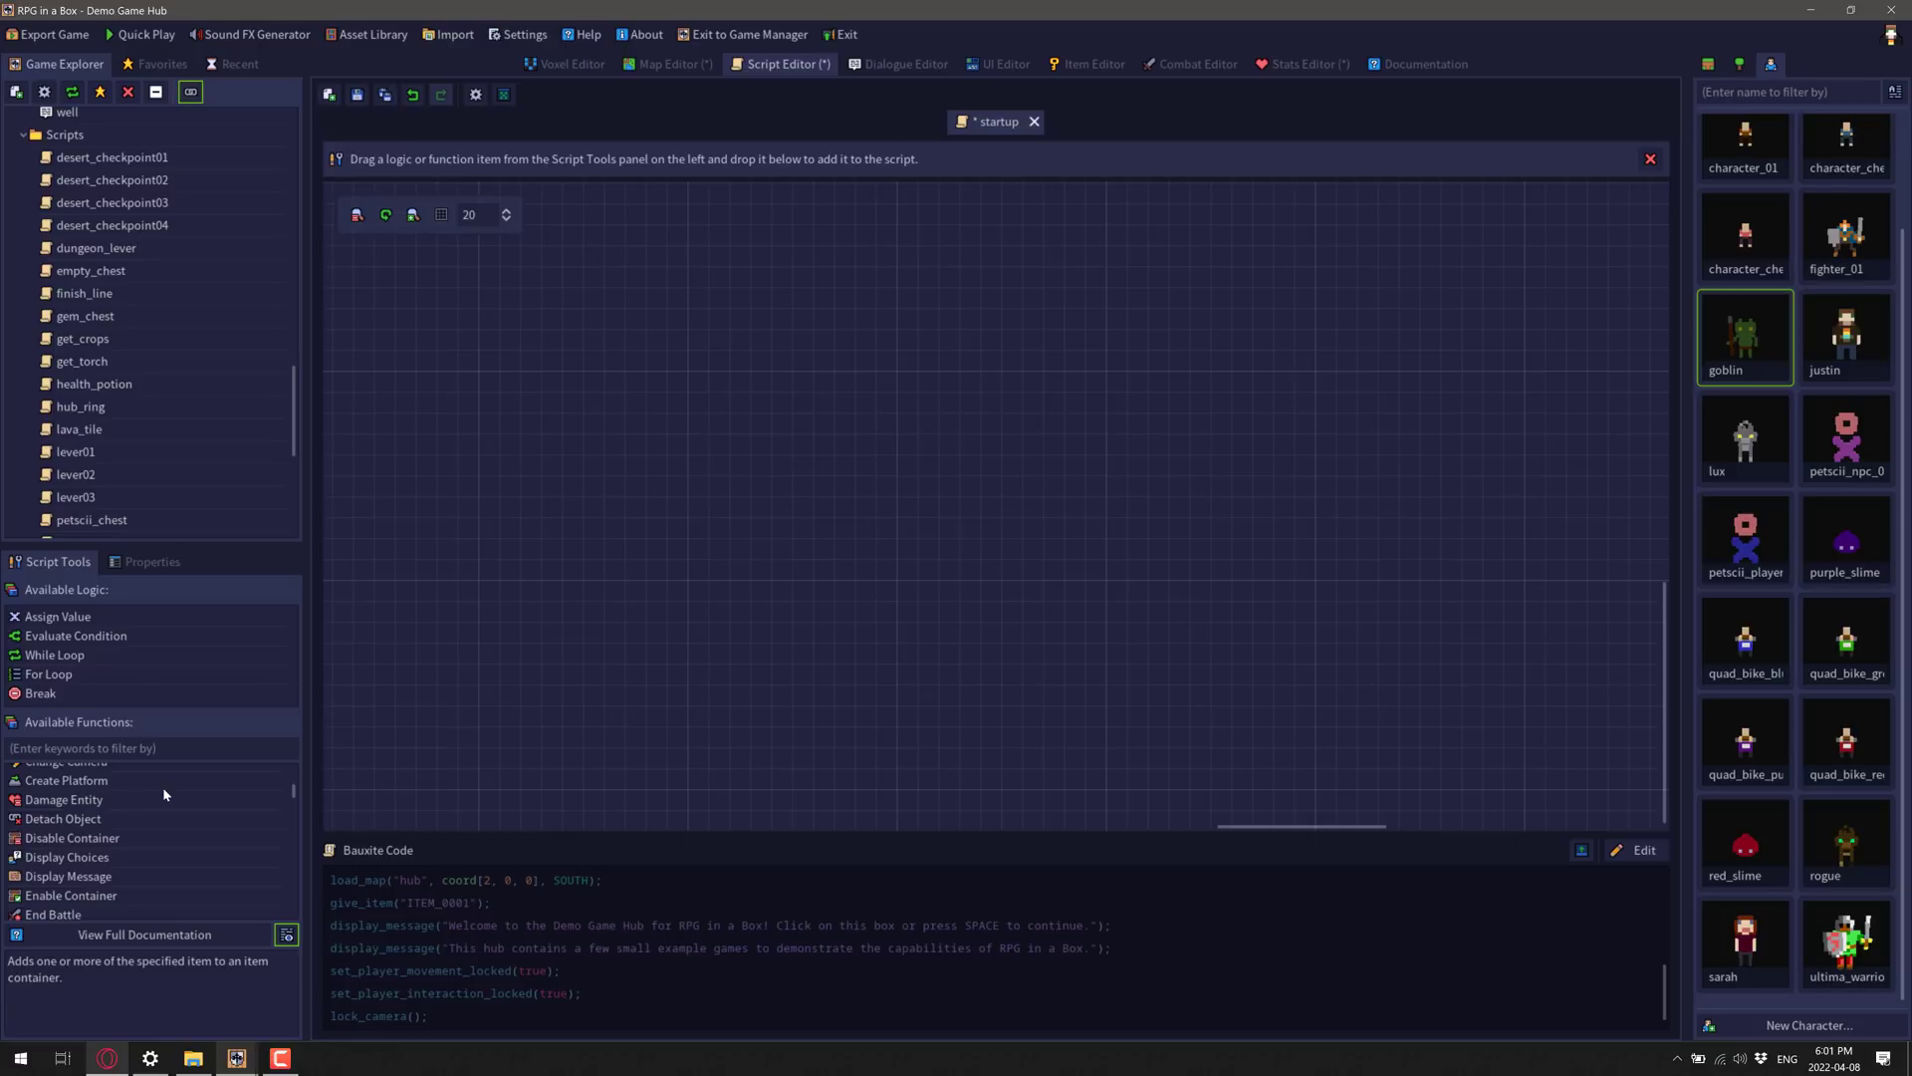
{"action": "scroll", "coordinate": [165, 793], "scroll_direction": "down", "scroll_amount": 5}
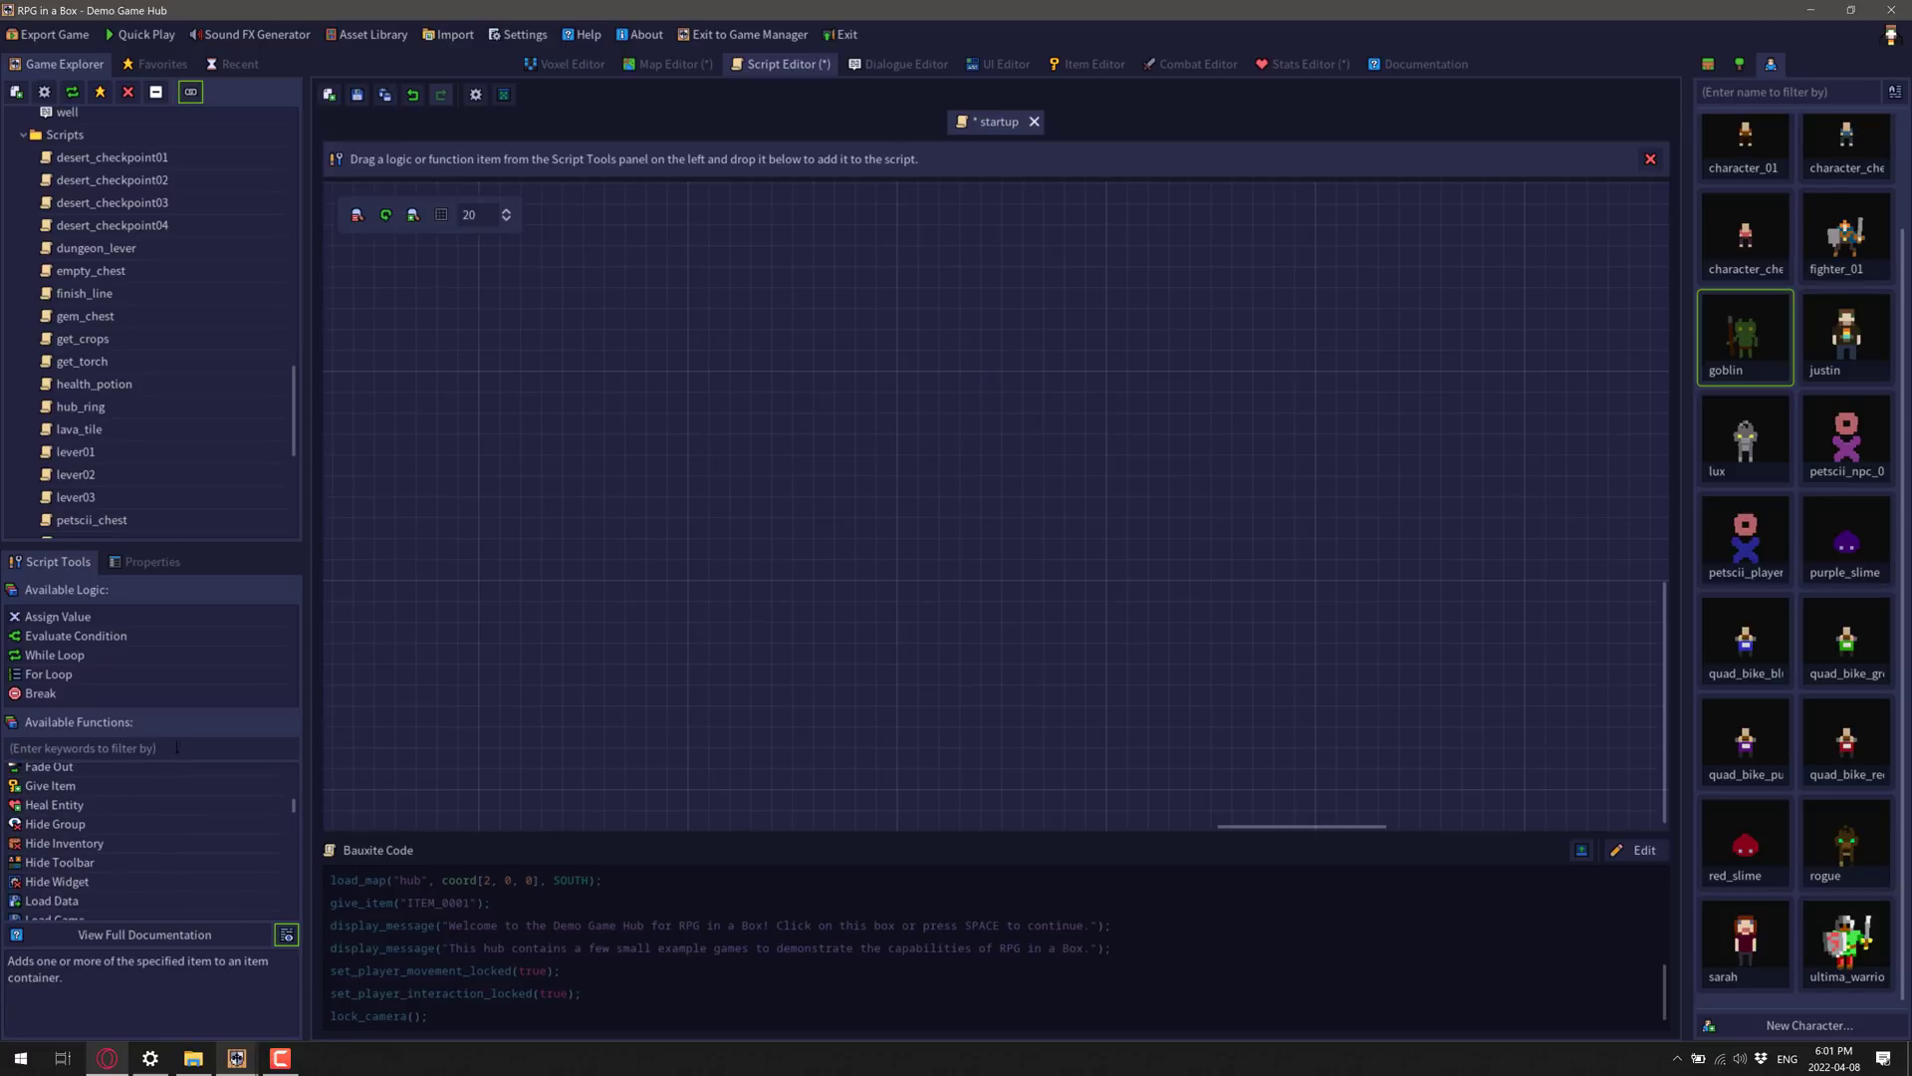
{"action": "scroll", "coordinate": [873, 539], "scroll_direction": "down", "scroll_amount": 2}
{"action": "scroll", "coordinate": [897, 554], "scroll_direction": "down", "scroll_amount": 3}
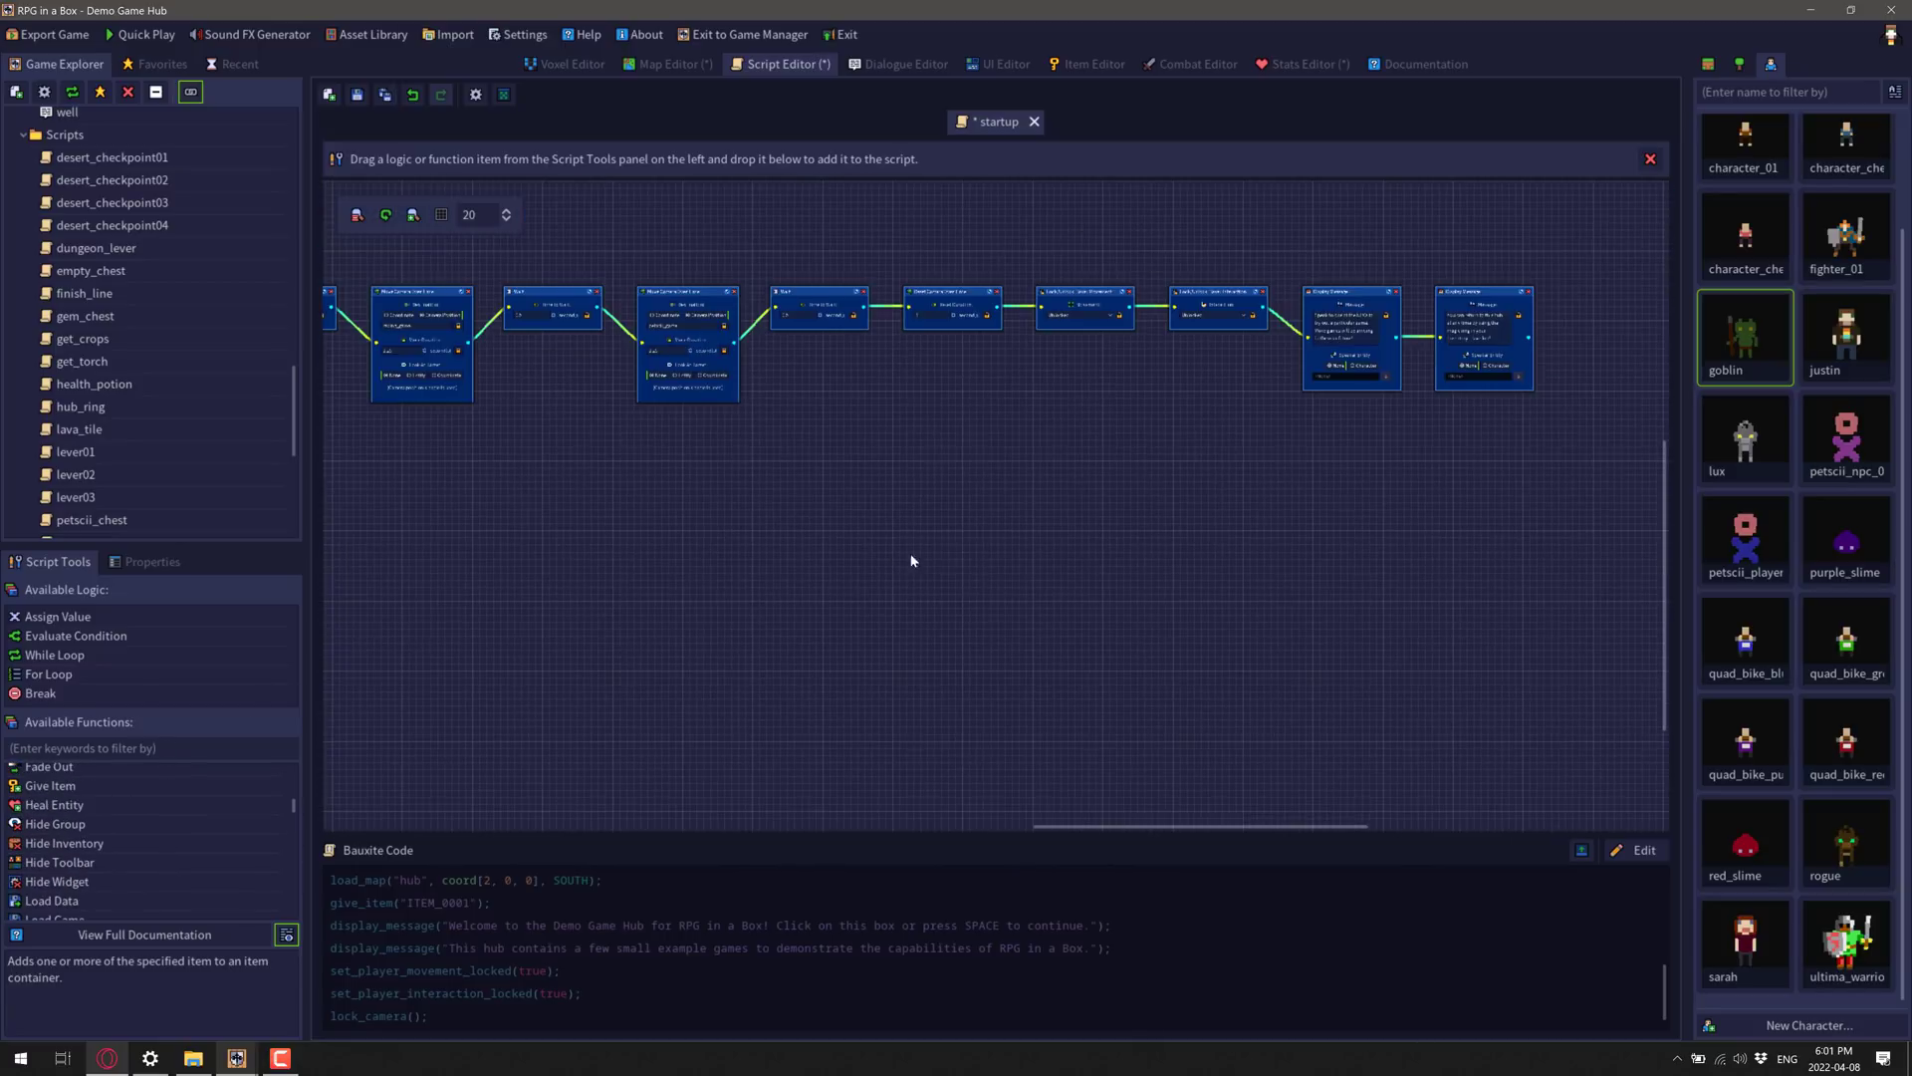
Step: Inspect the closing Display Message nodes of the startup script and expand the Bauxite code view over the node graph
{"action": "scroll", "coordinate": [996, 540], "scroll_direction": "up", "scroll_amount": 5}
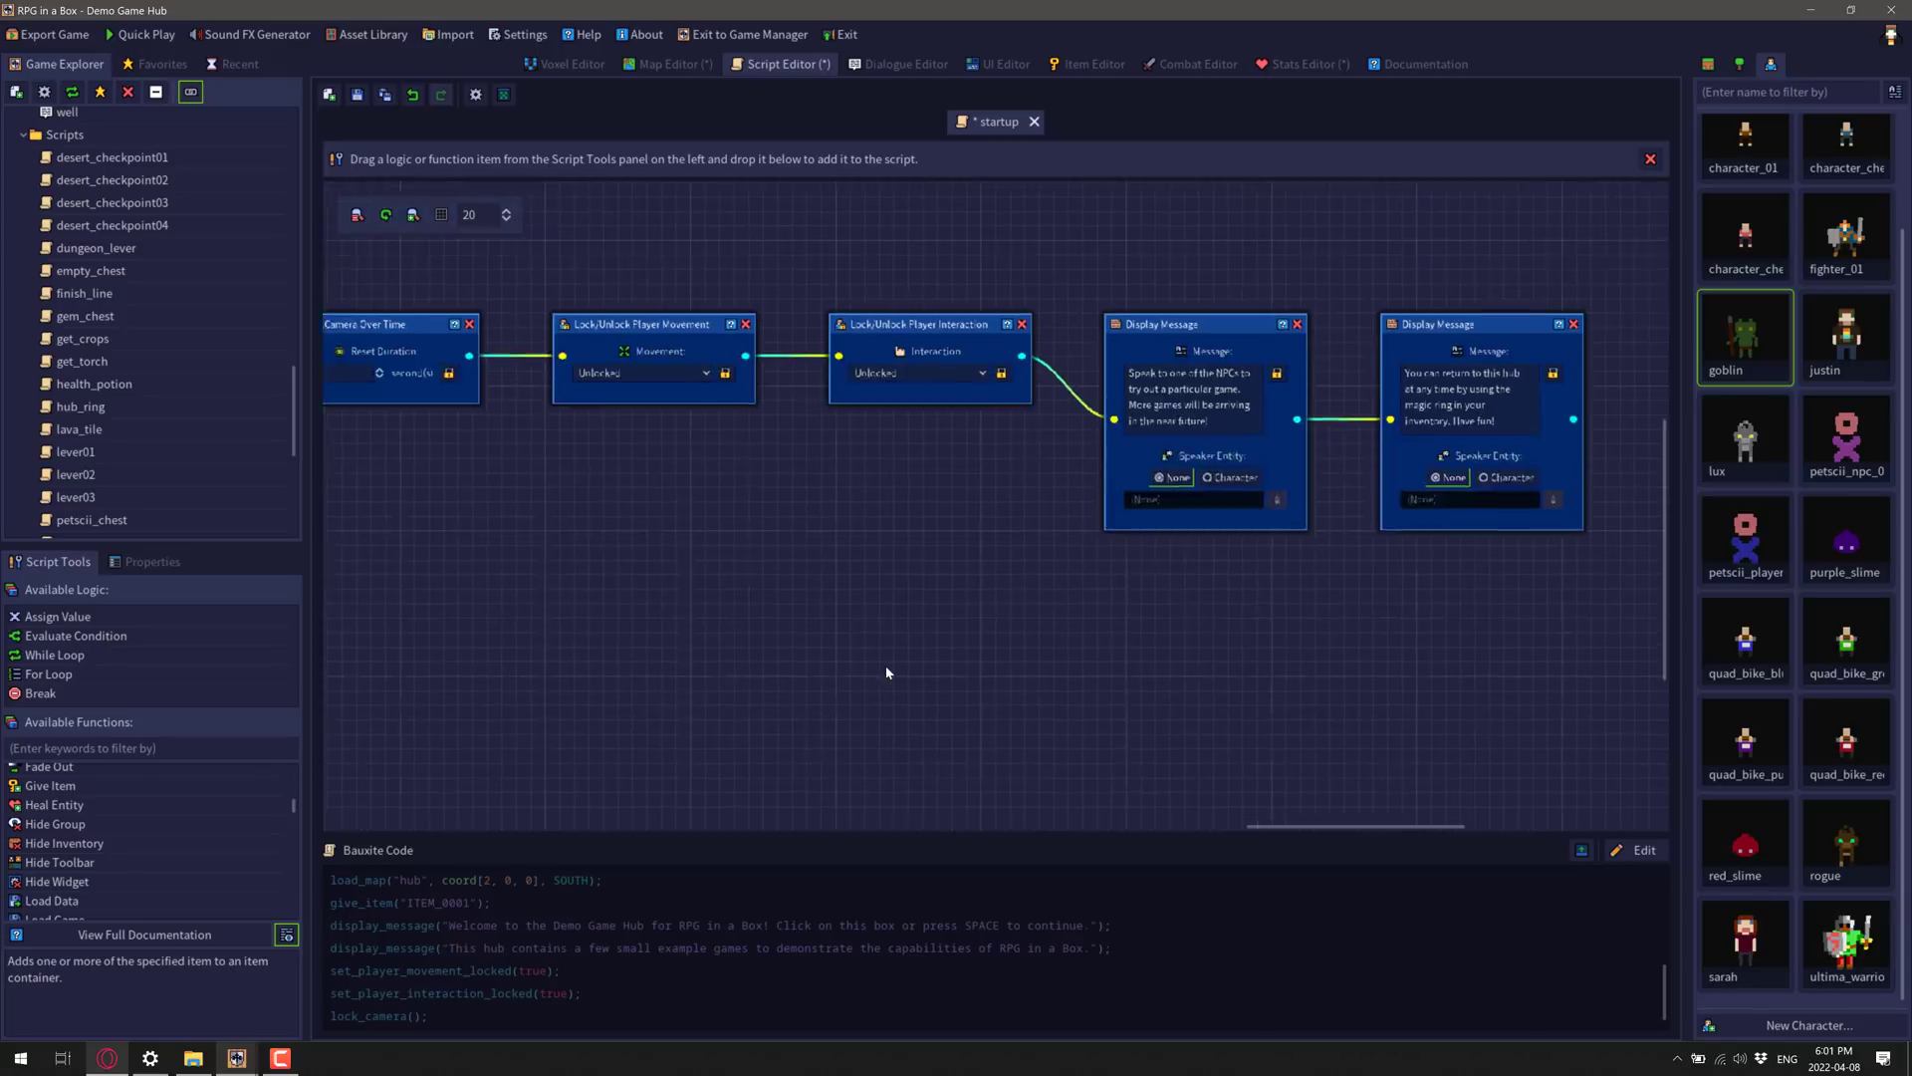
{"action": "middle_click_drag", "start_coordinate": [794, 554], "coordinate": [712, 548]}
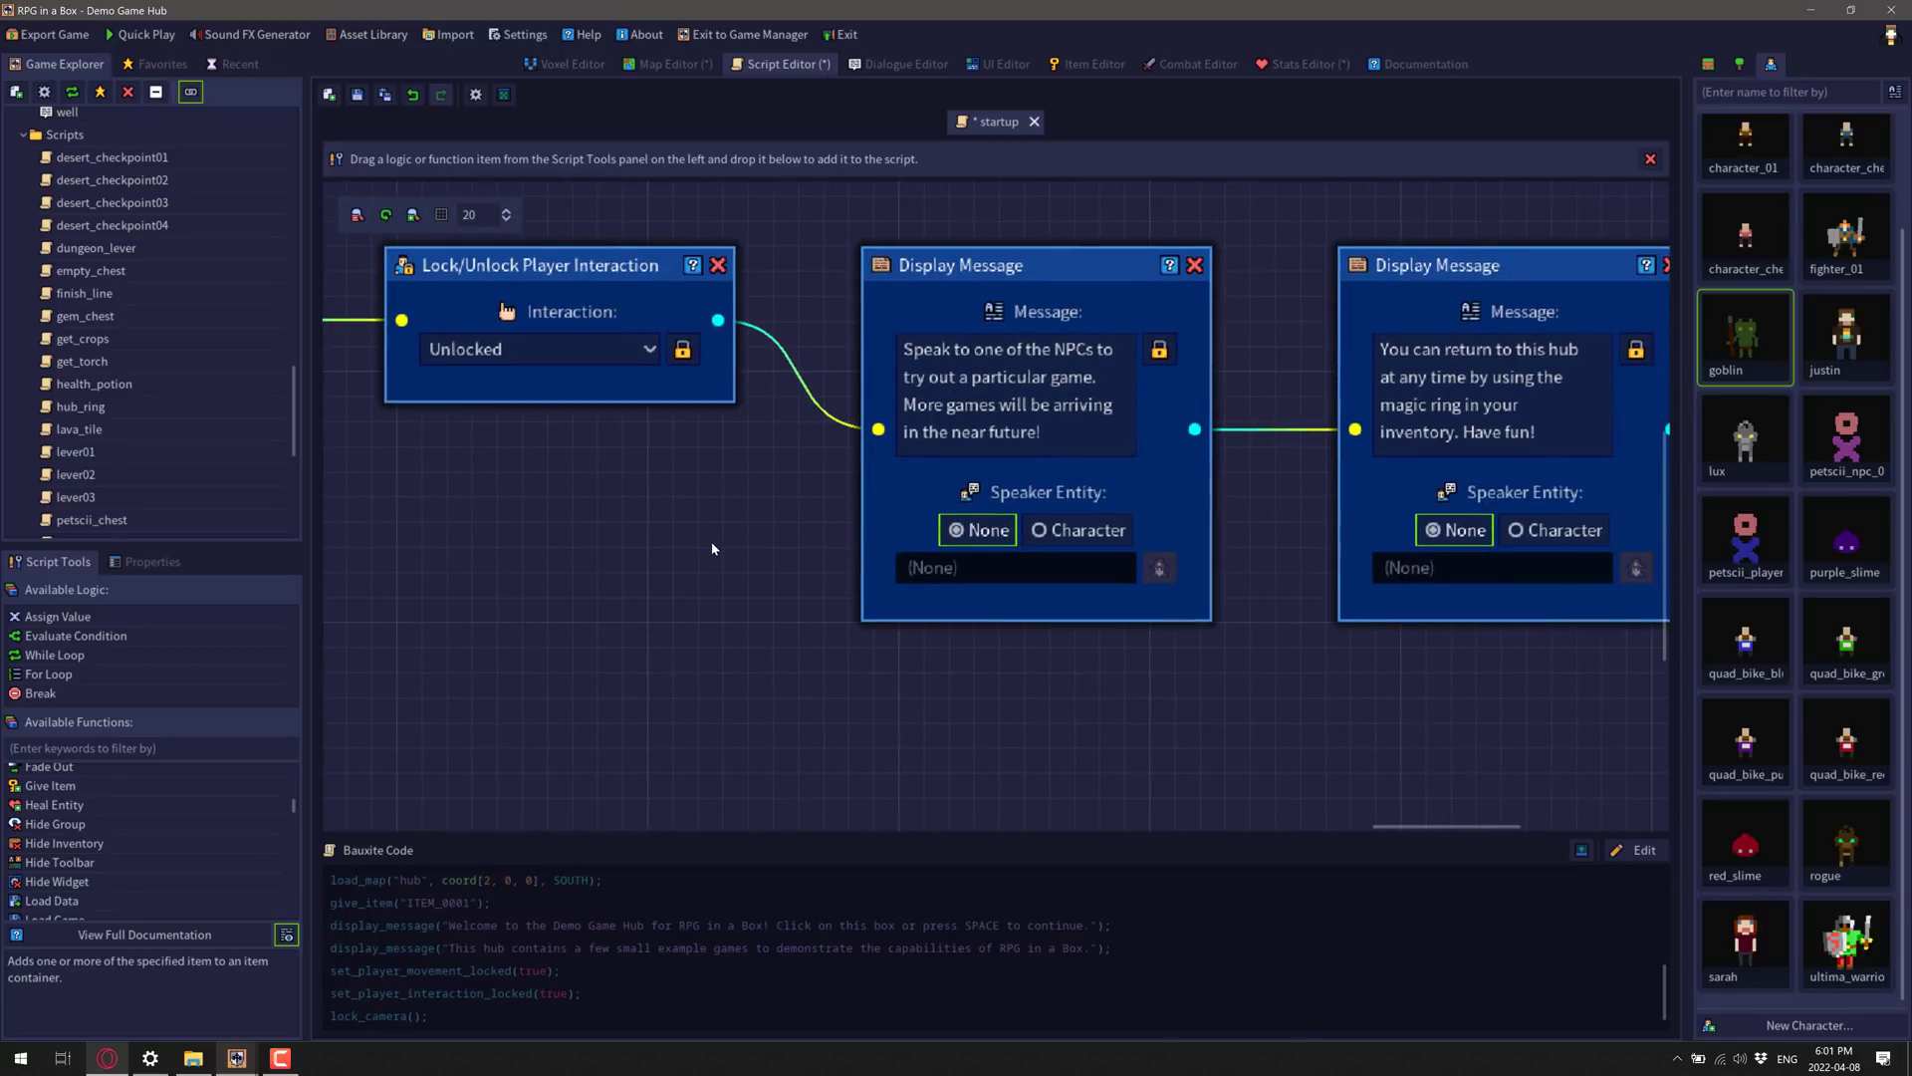
{"action": "scroll", "coordinate": [847, 558], "scroll_direction": "right", "scroll_amount": 4}
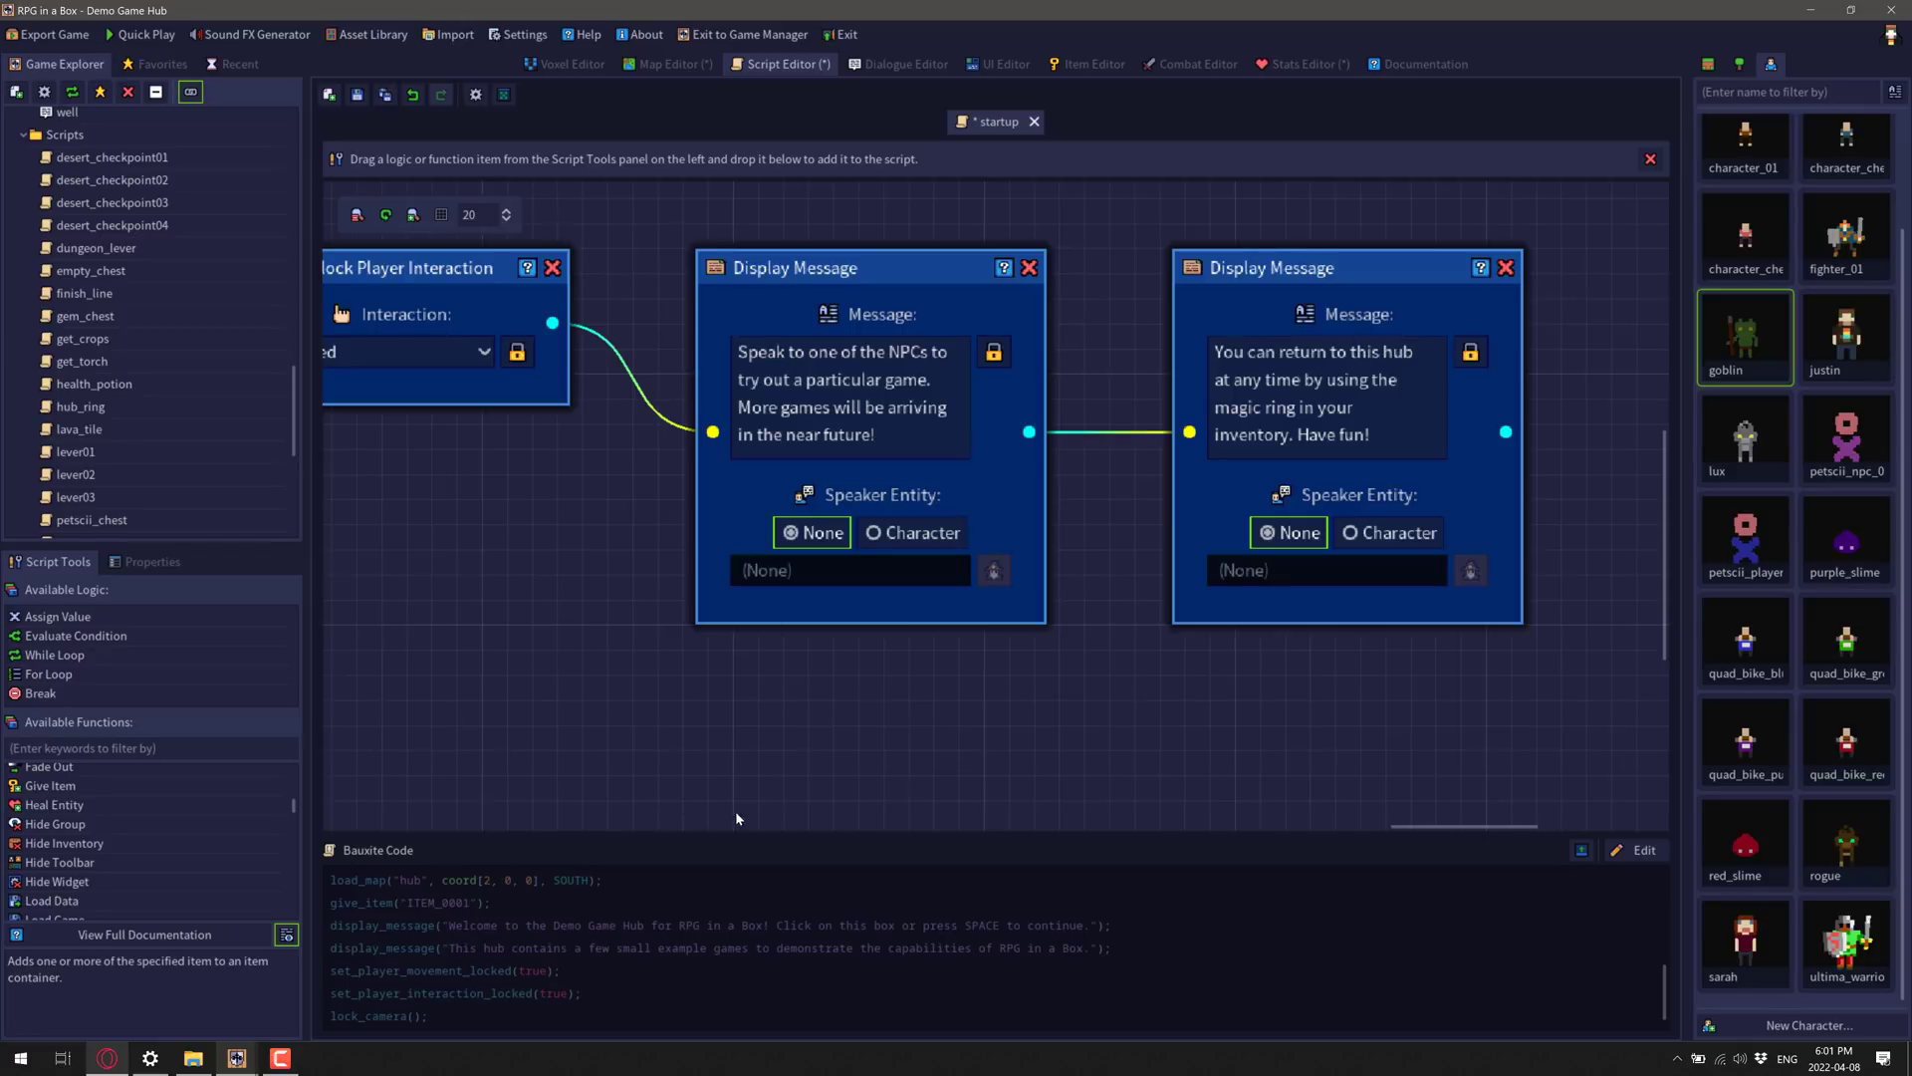
{"action": "left_click", "coordinate": [1581, 851]}
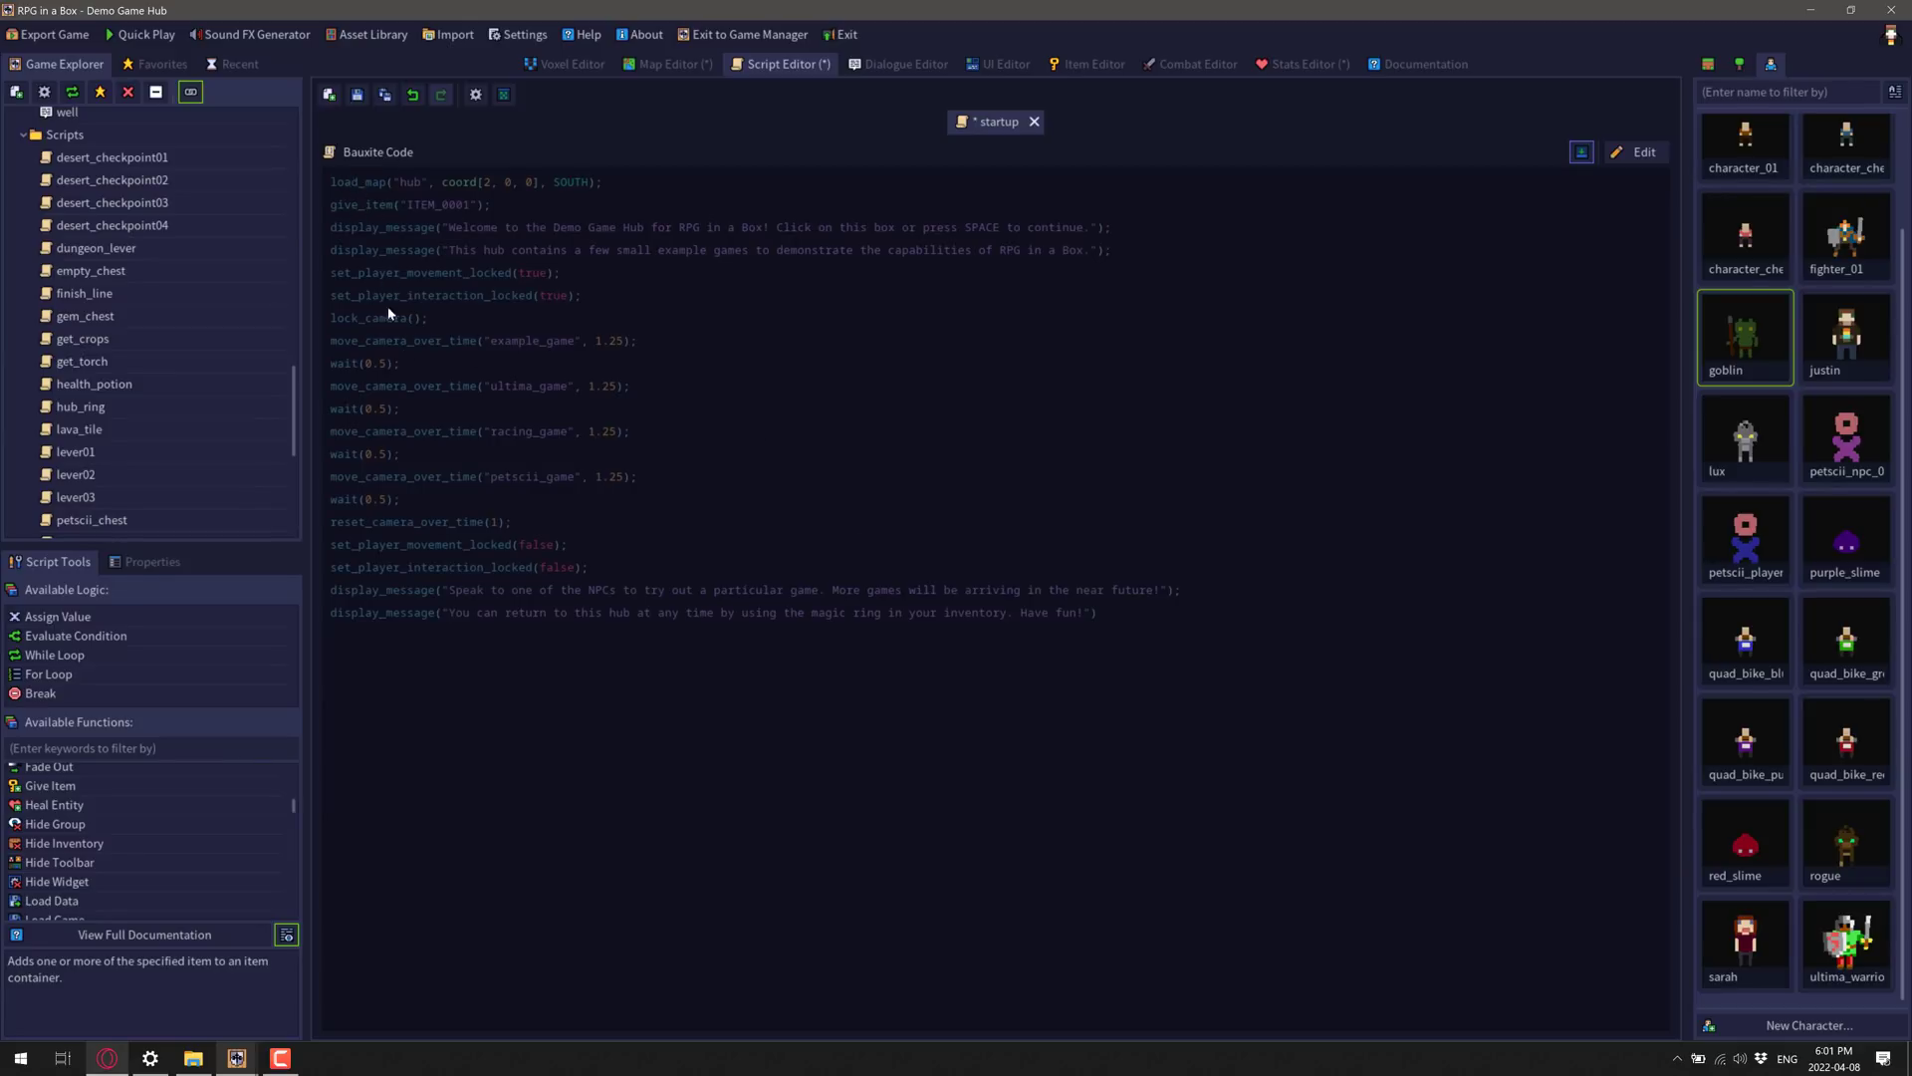
Step: Browse the available script functions and collapse the Bauxite code view to show the node graph again
{"action": "scroll", "coordinate": [90, 797], "scroll_direction": "up", "scroll_amount": 10}
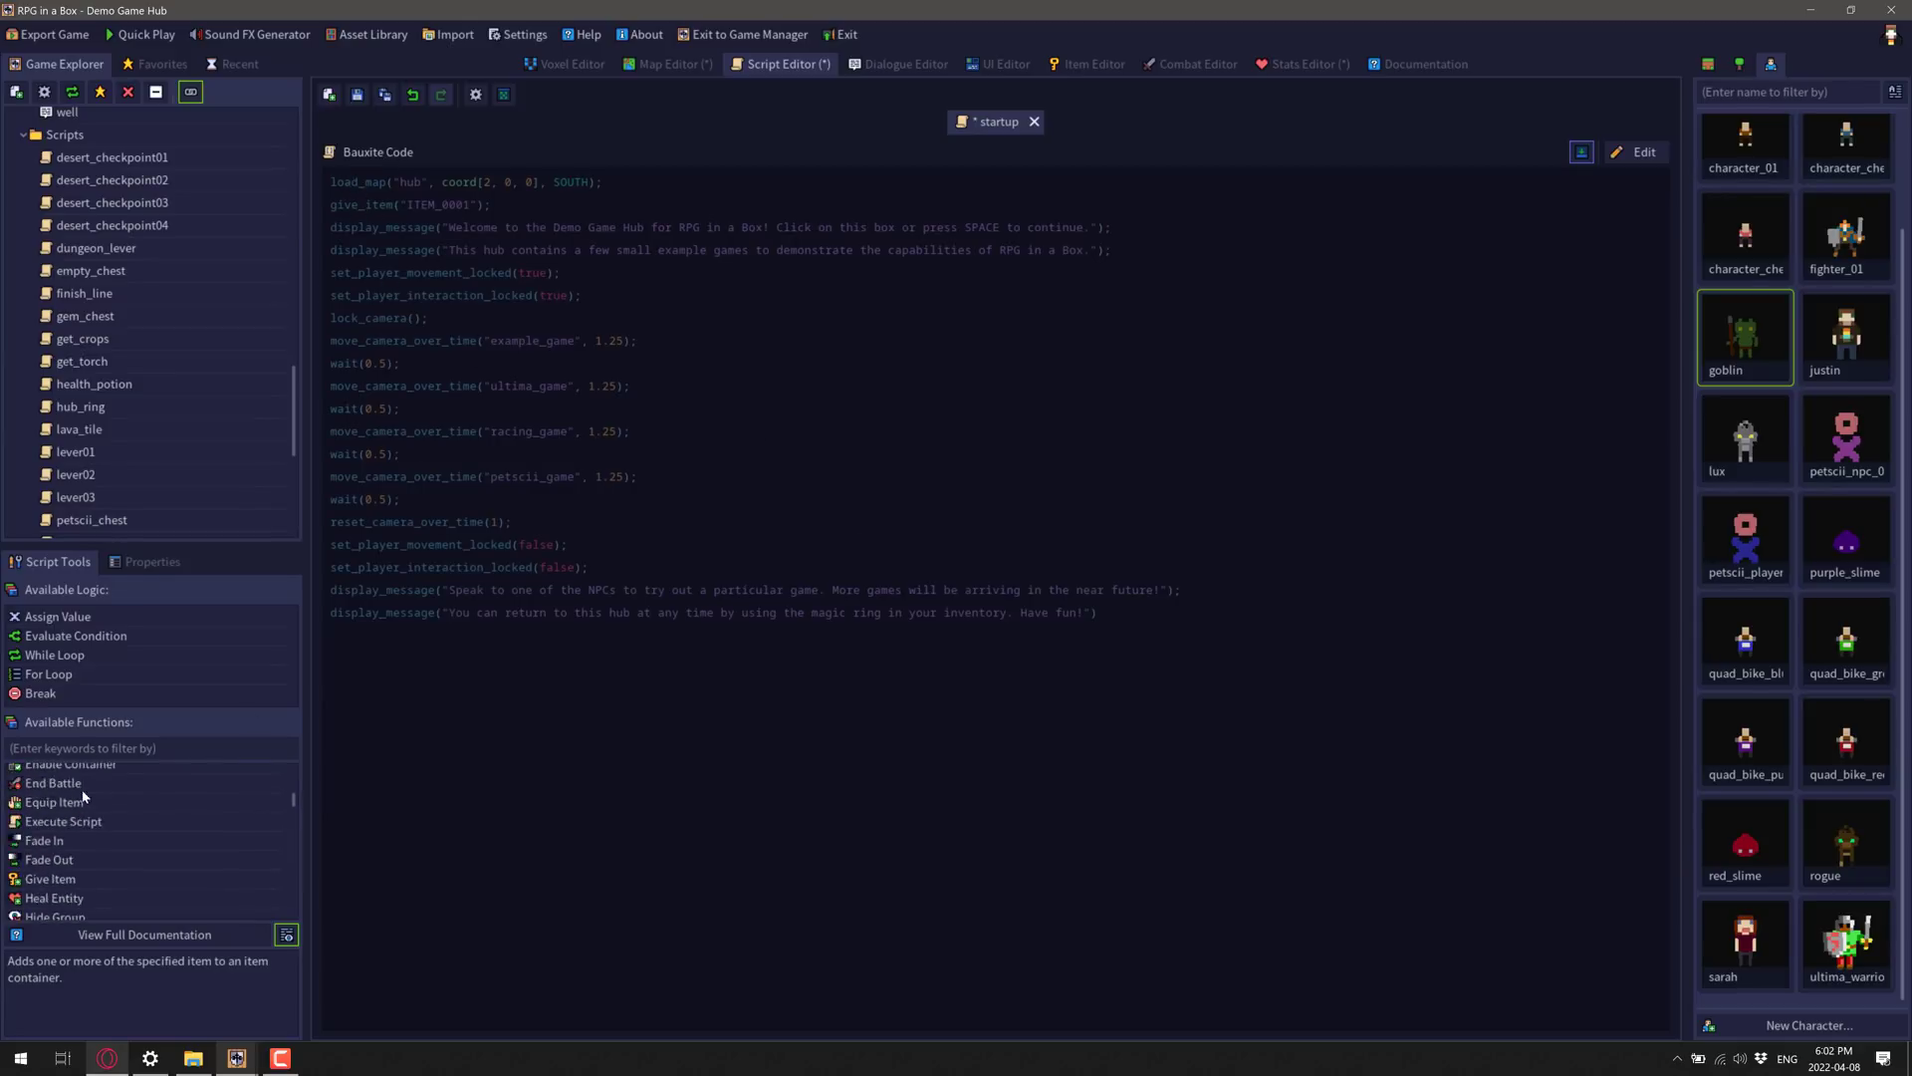
{"action": "scroll", "coordinate": [87, 797], "scroll_direction": "down", "scroll_amount": 8}
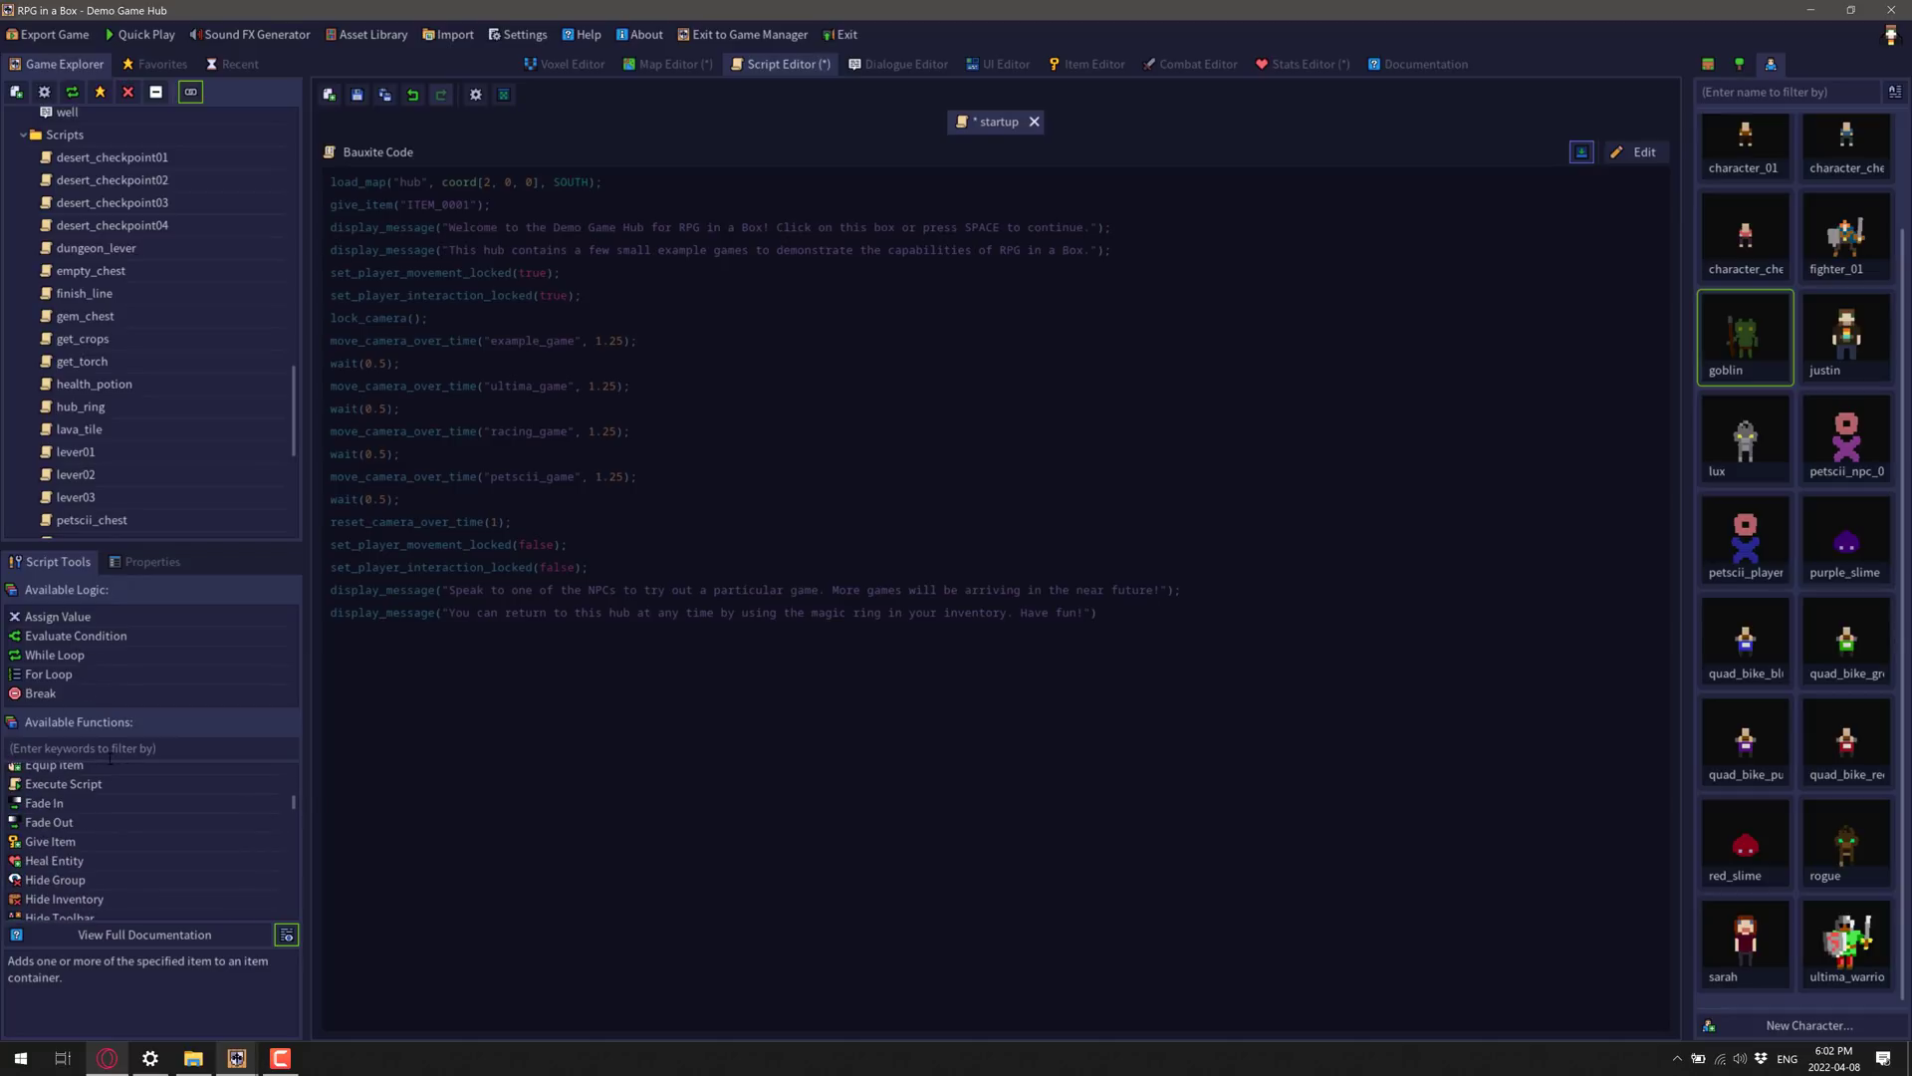
{"action": "scroll", "coordinate": [110, 846], "scroll_direction": "down", "scroll_amount": 6}
{"action": "scroll", "coordinate": [117, 837], "scroll_direction": "down", "scroll_amount": 6}
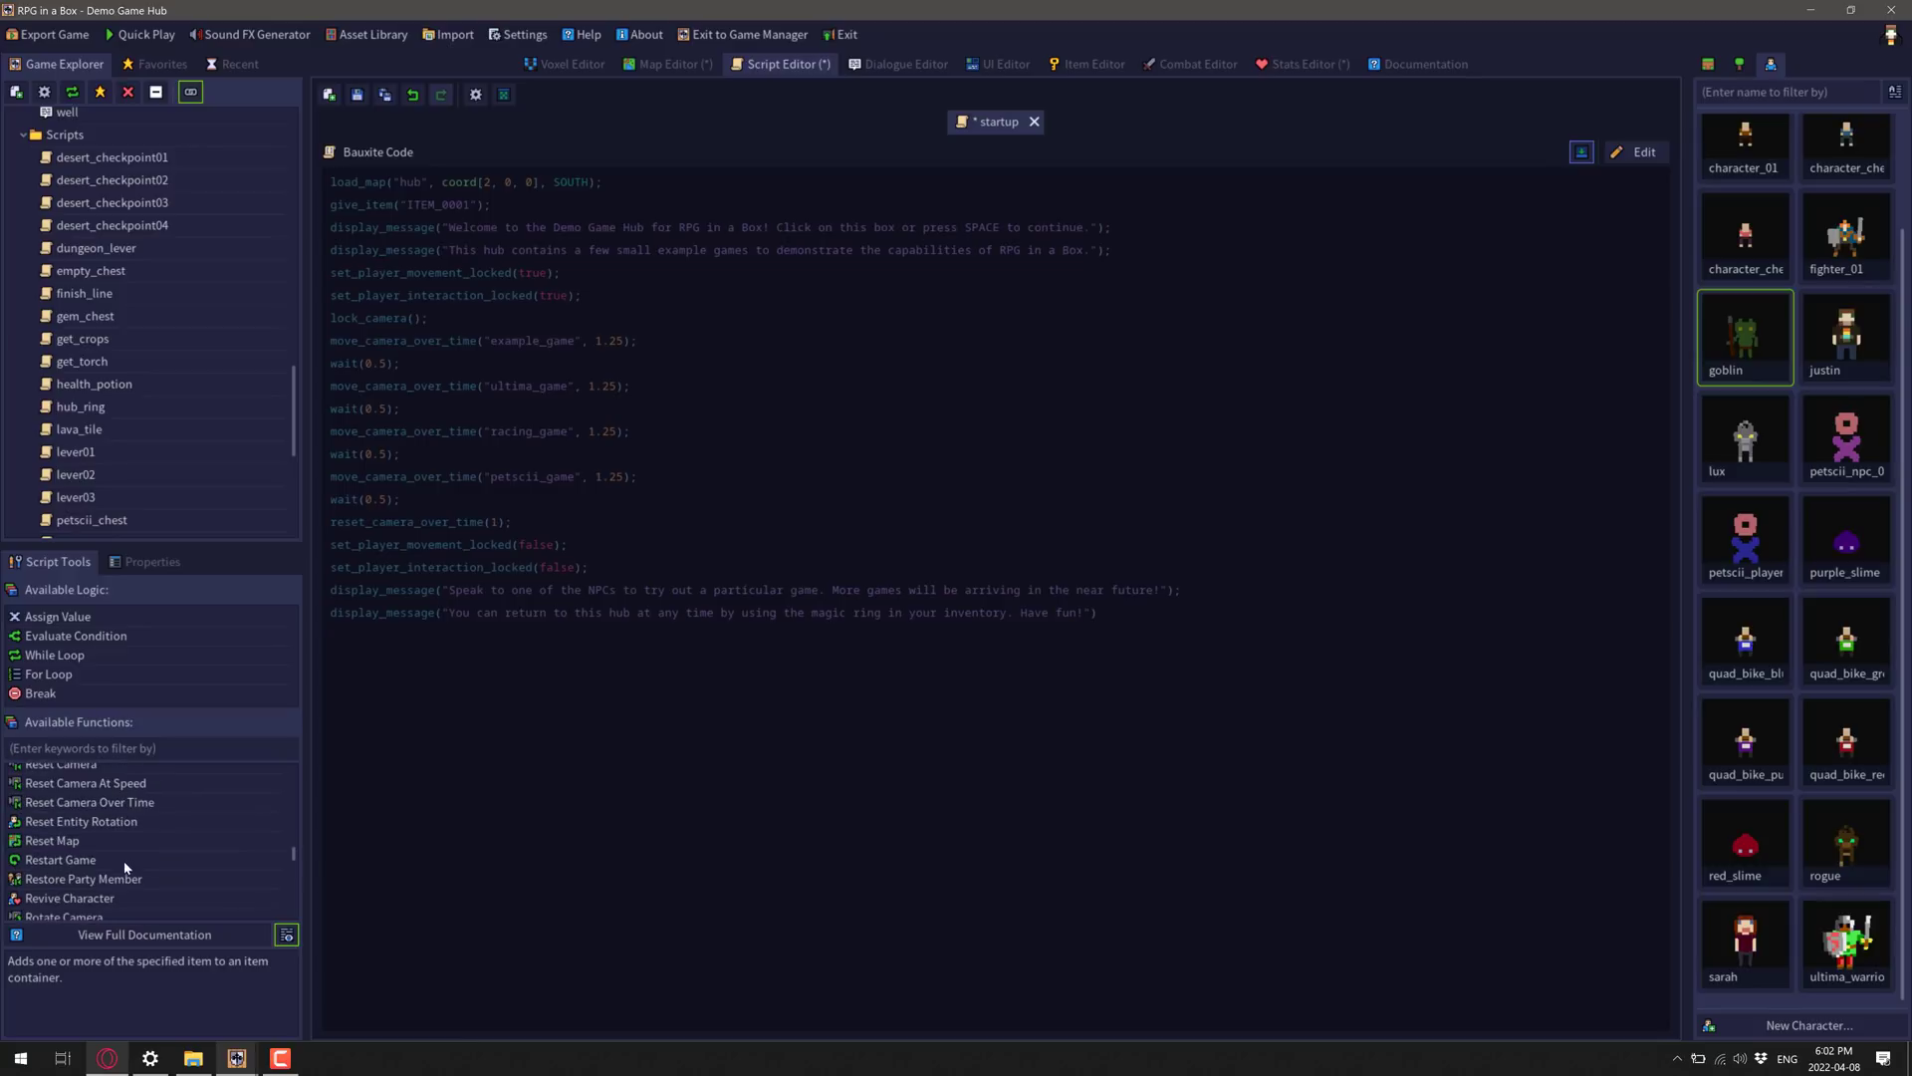
{"action": "scroll", "coordinate": [128, 856], "scroll_direction": "up", "scroll_amount": 3}
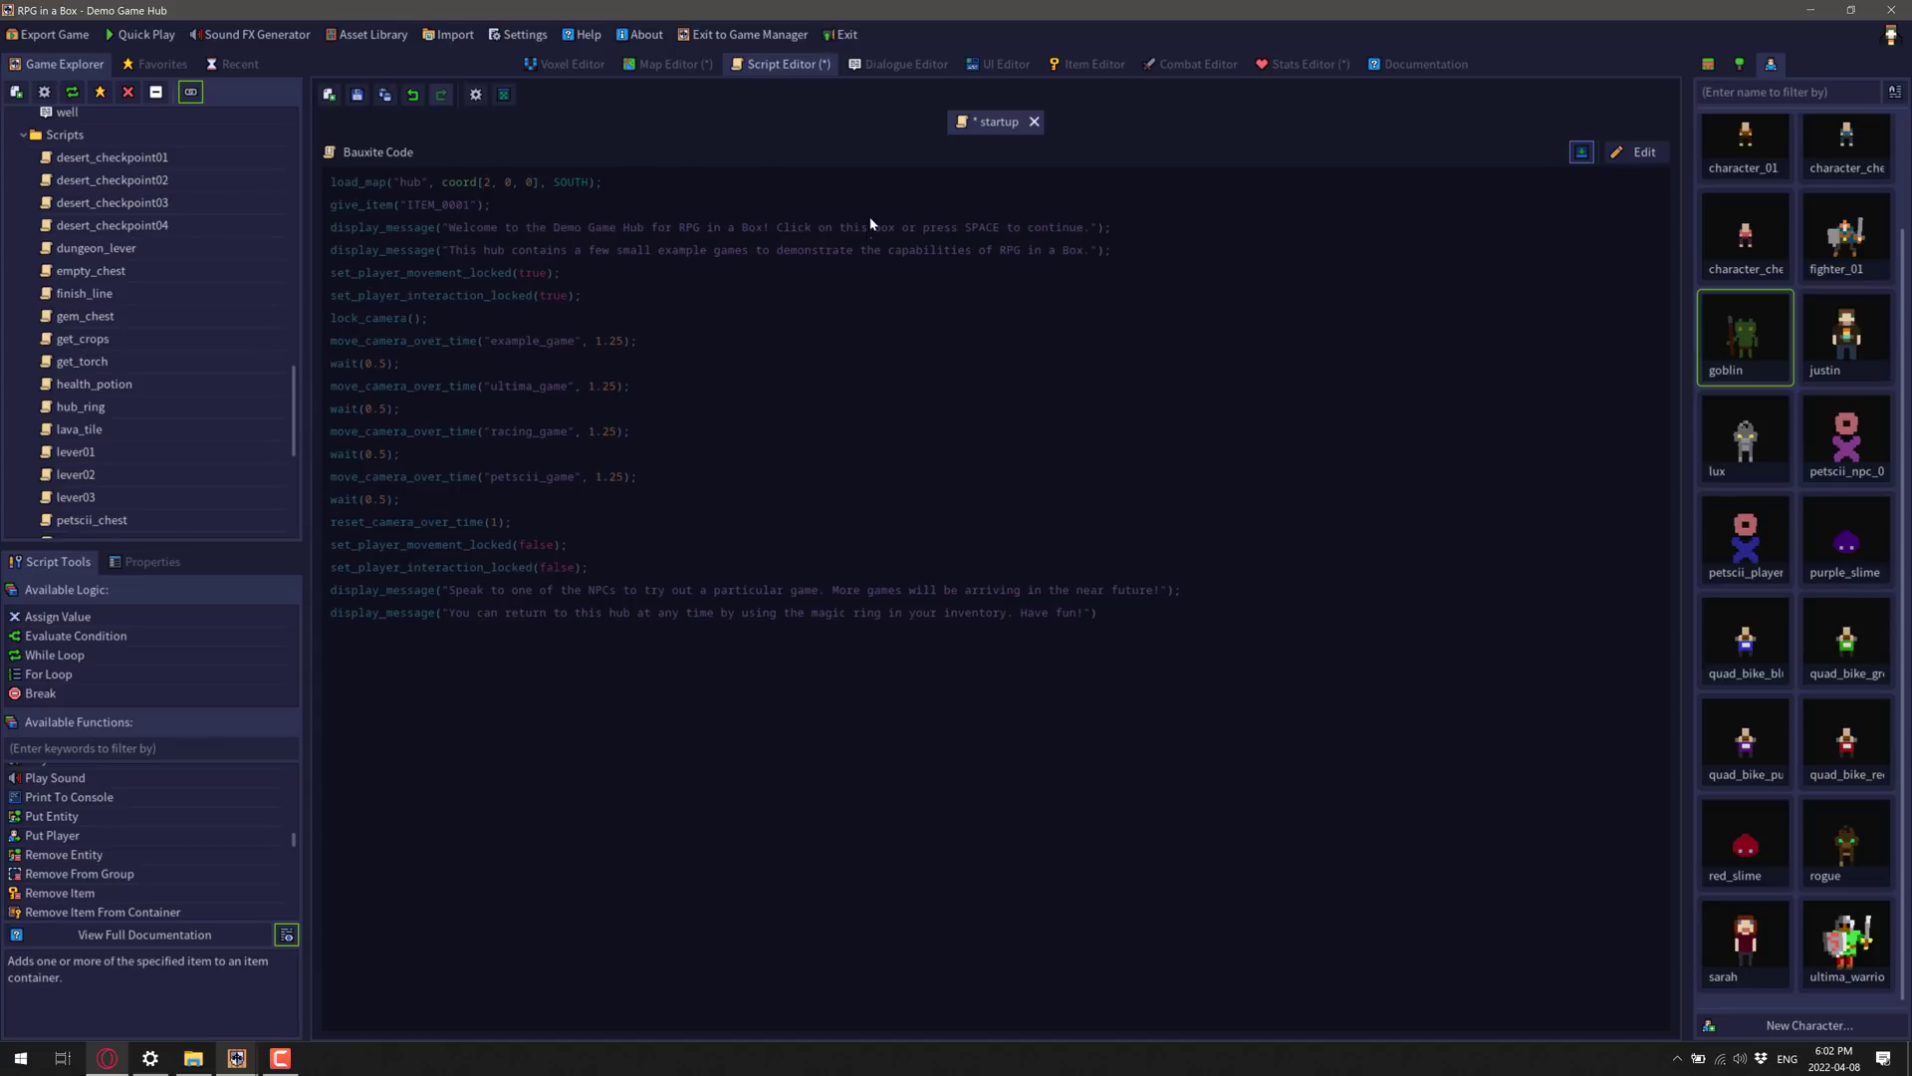
{"action": "left_click", "coordinate": [1579, 153]}
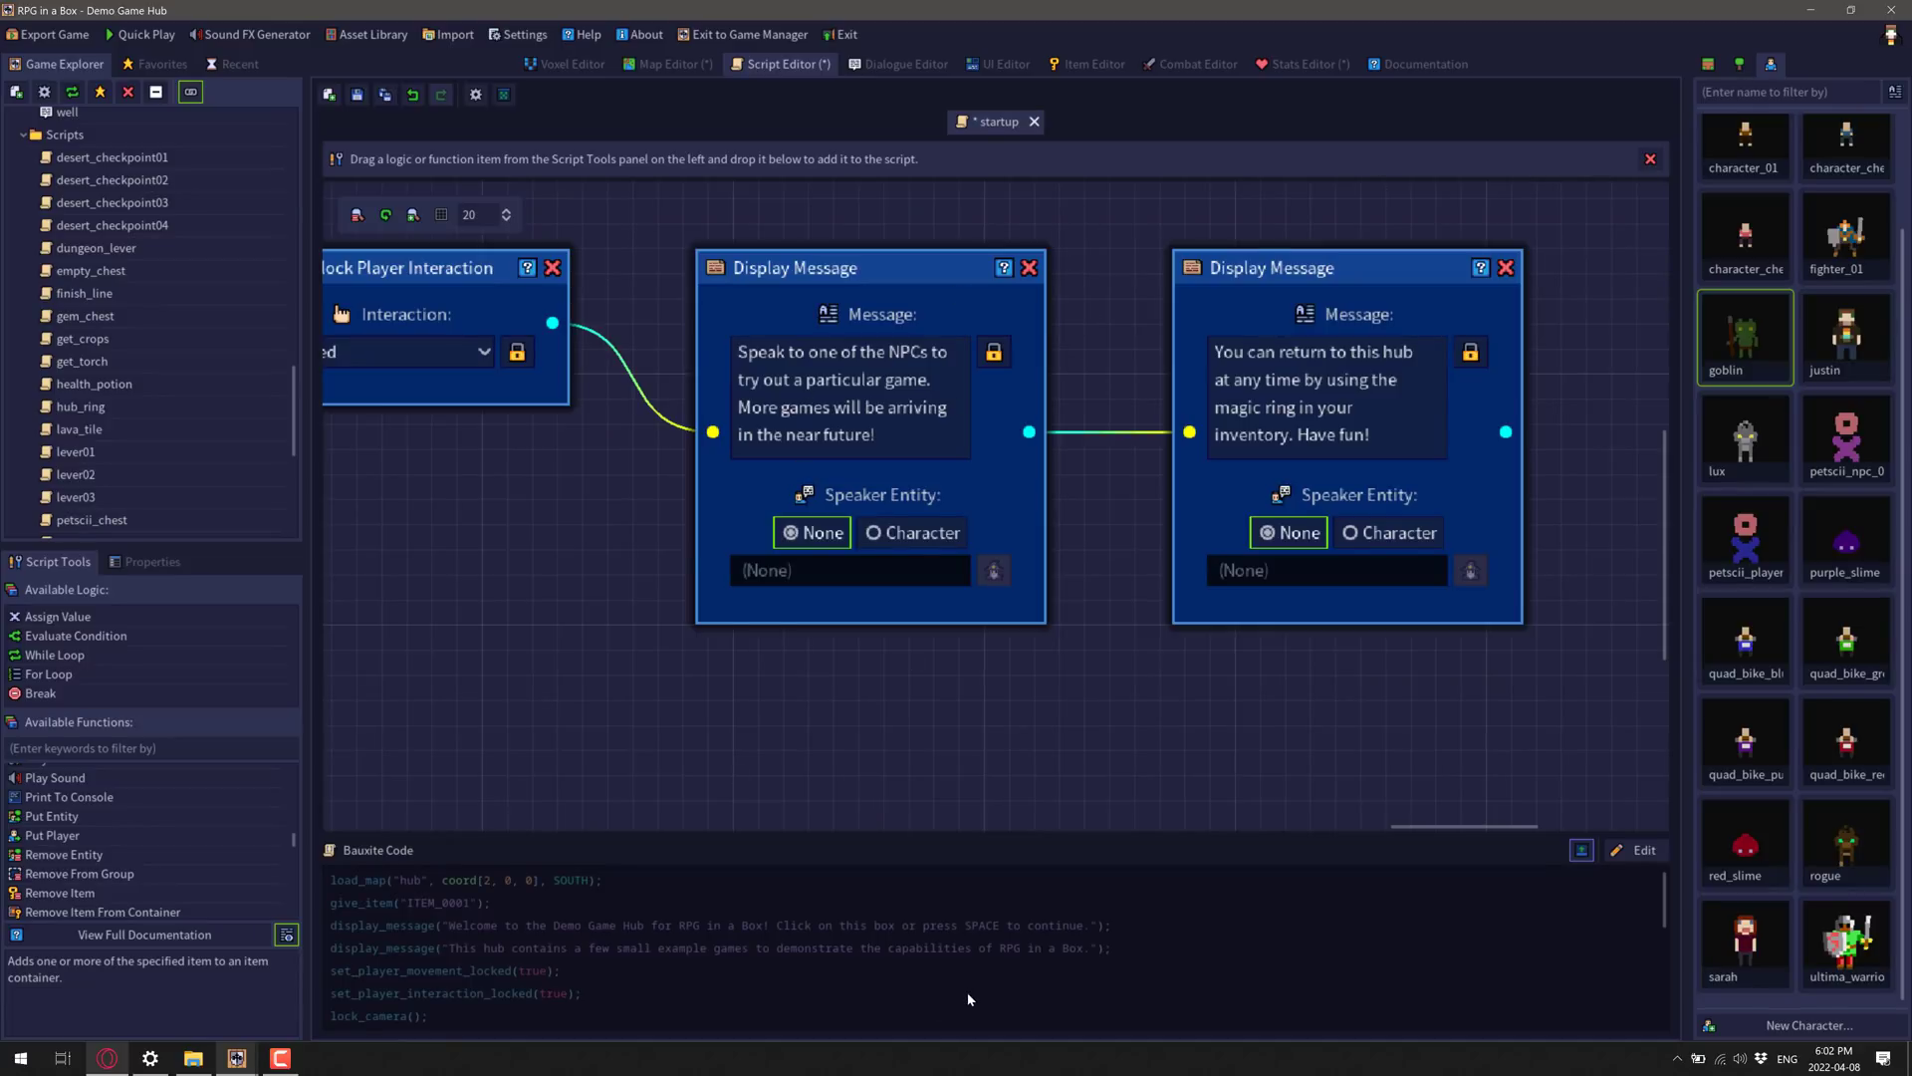
Step: Examine the startup node chain from its end back to the first Display Message nodes and compare it with the Bauxite code
{"action": "scroll", "coordinate": [969, 999], "scroll_direction": "down", "scroll_amount": 1}
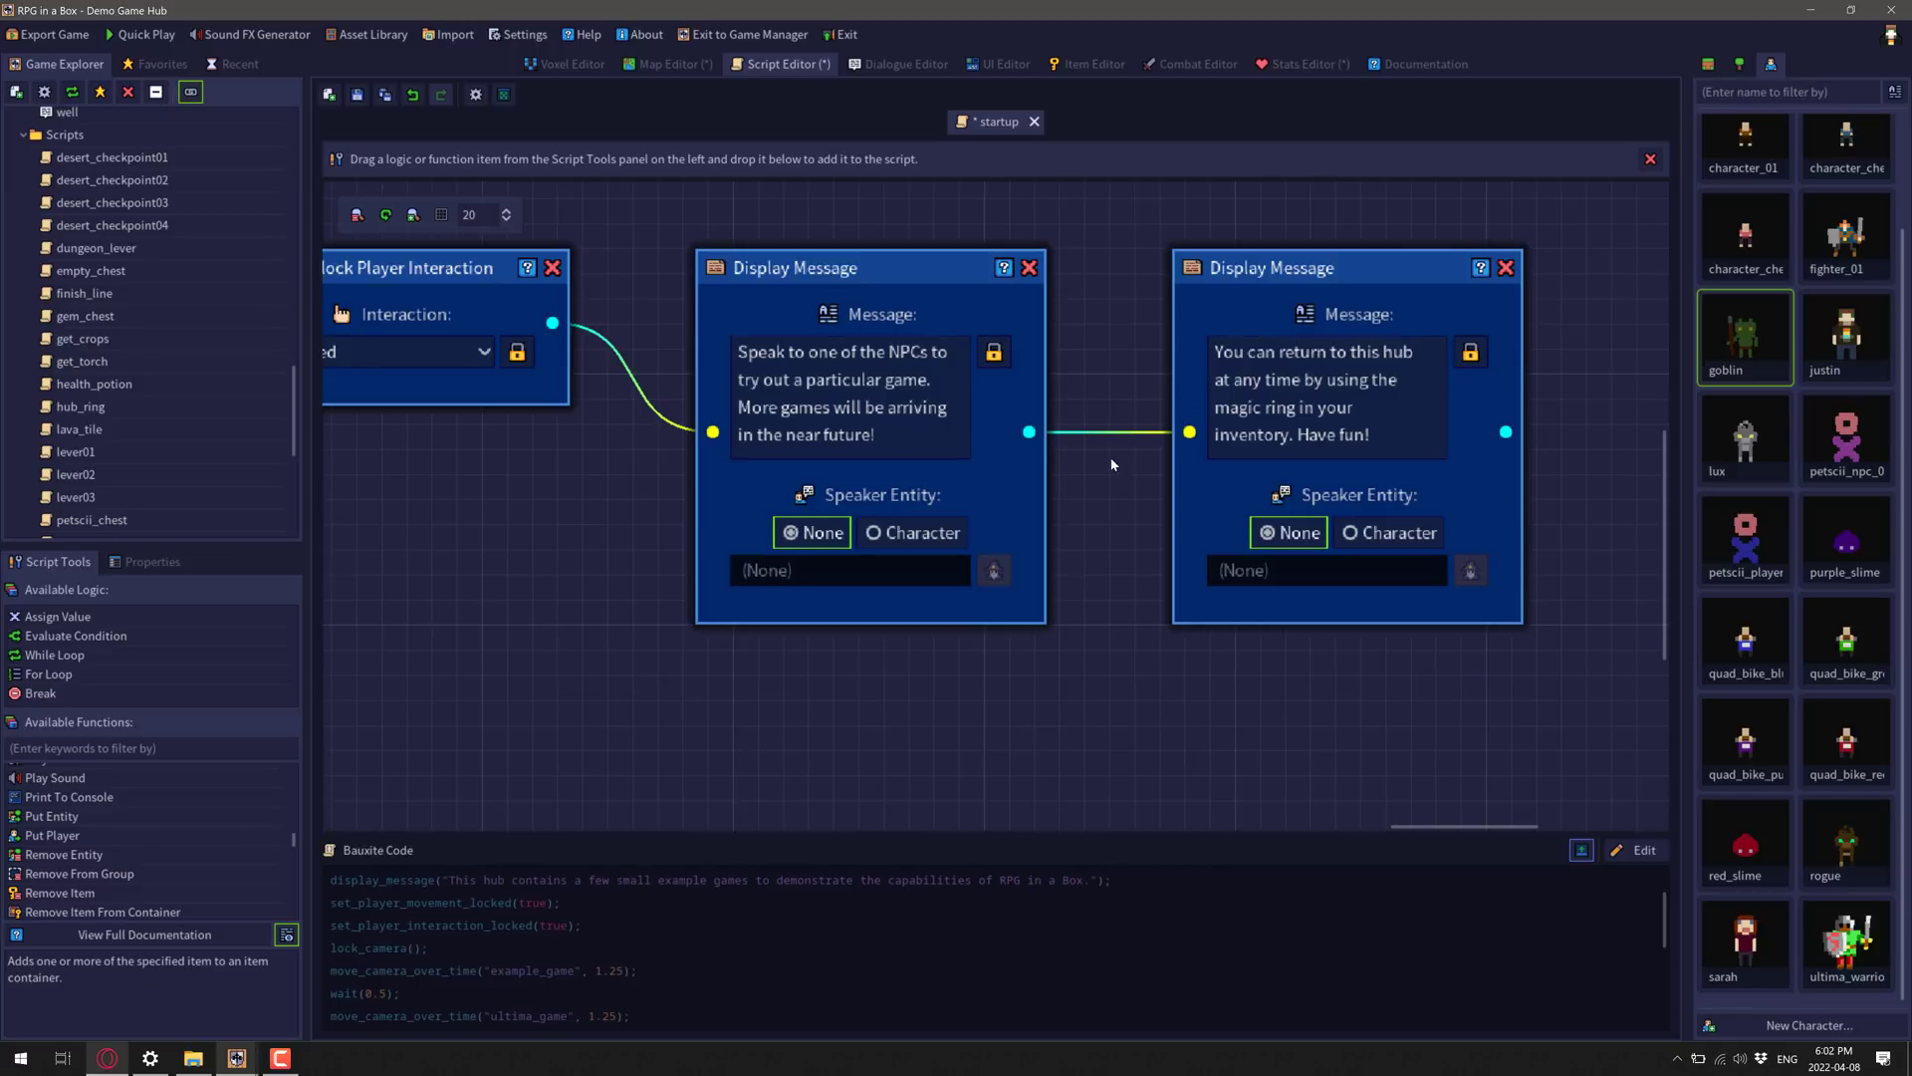
{"action": "scroll", "coordinate": [1112, 465], "scroll_direction": "left", "scroll_amount": 10}
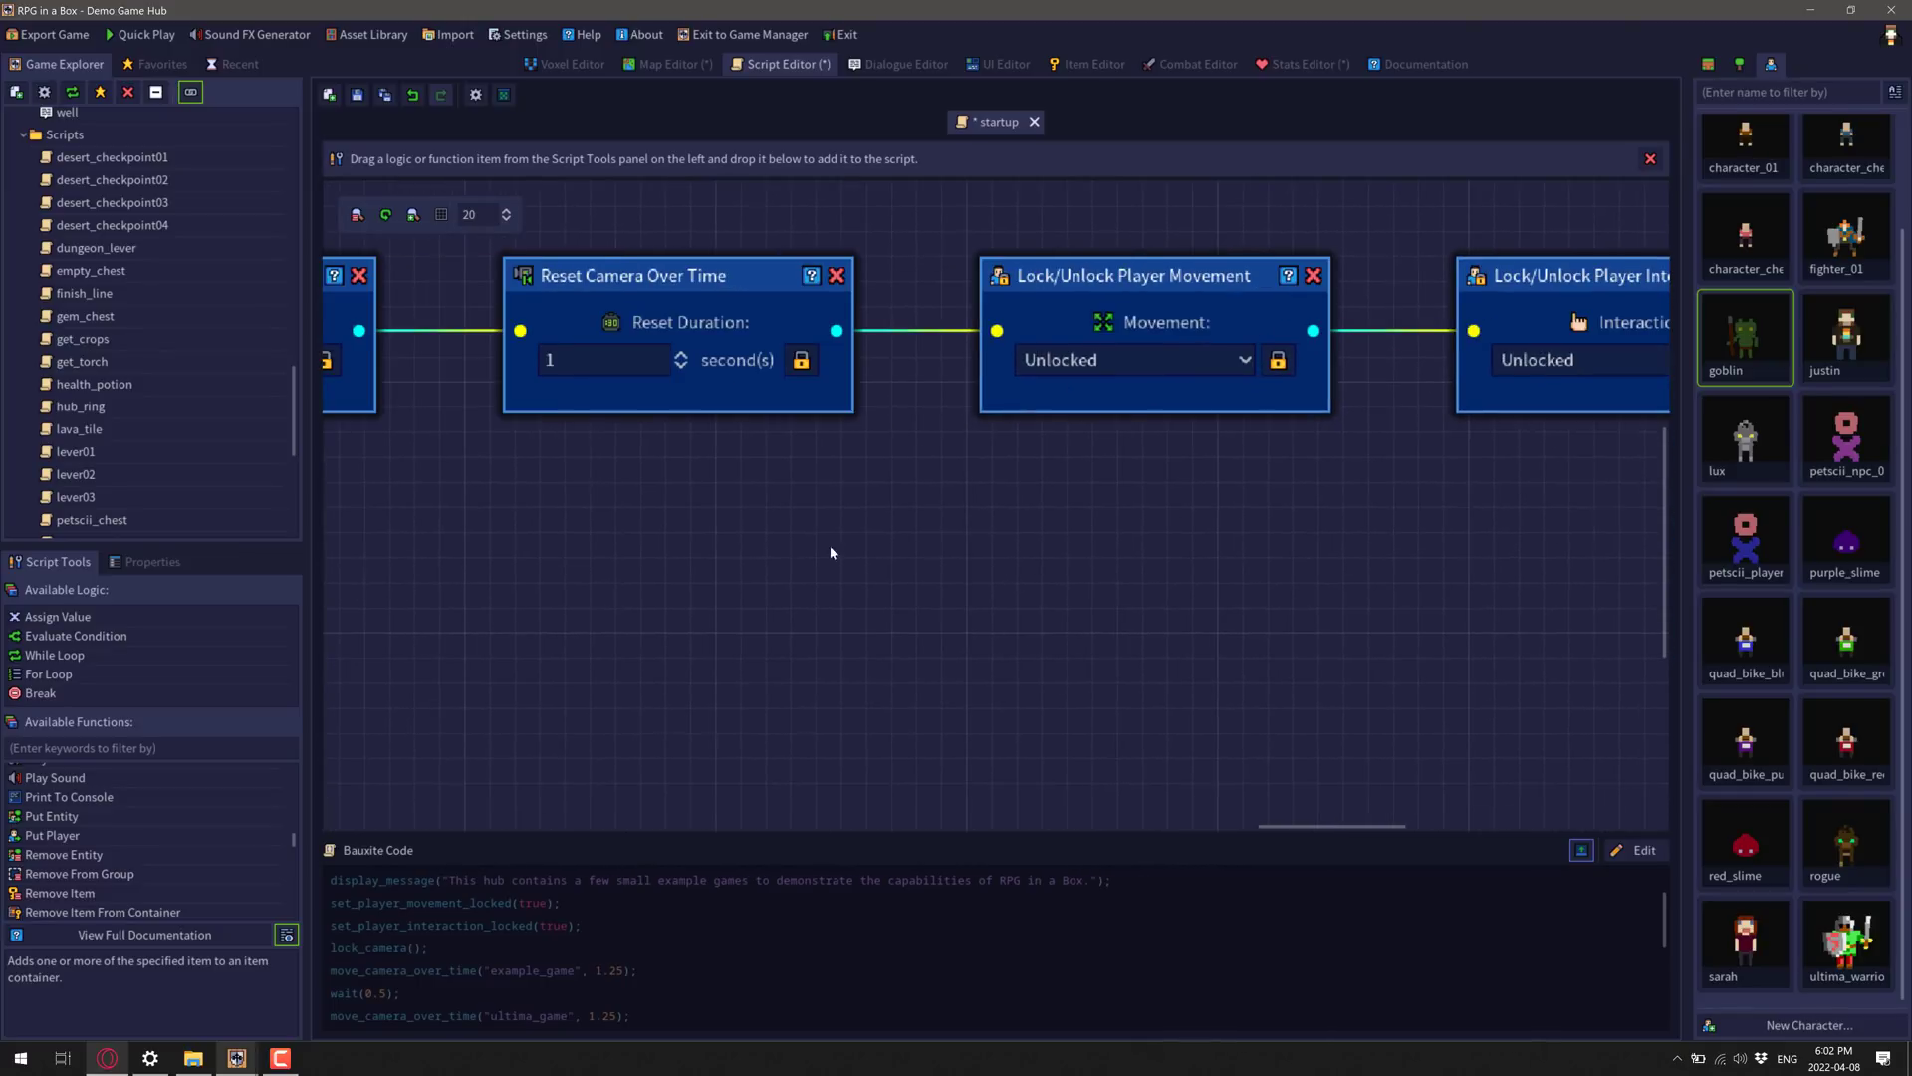
{"action": "scroll", "coordinate": [832, 552], "scroll_direction": "left", "scroll_amount": 12}
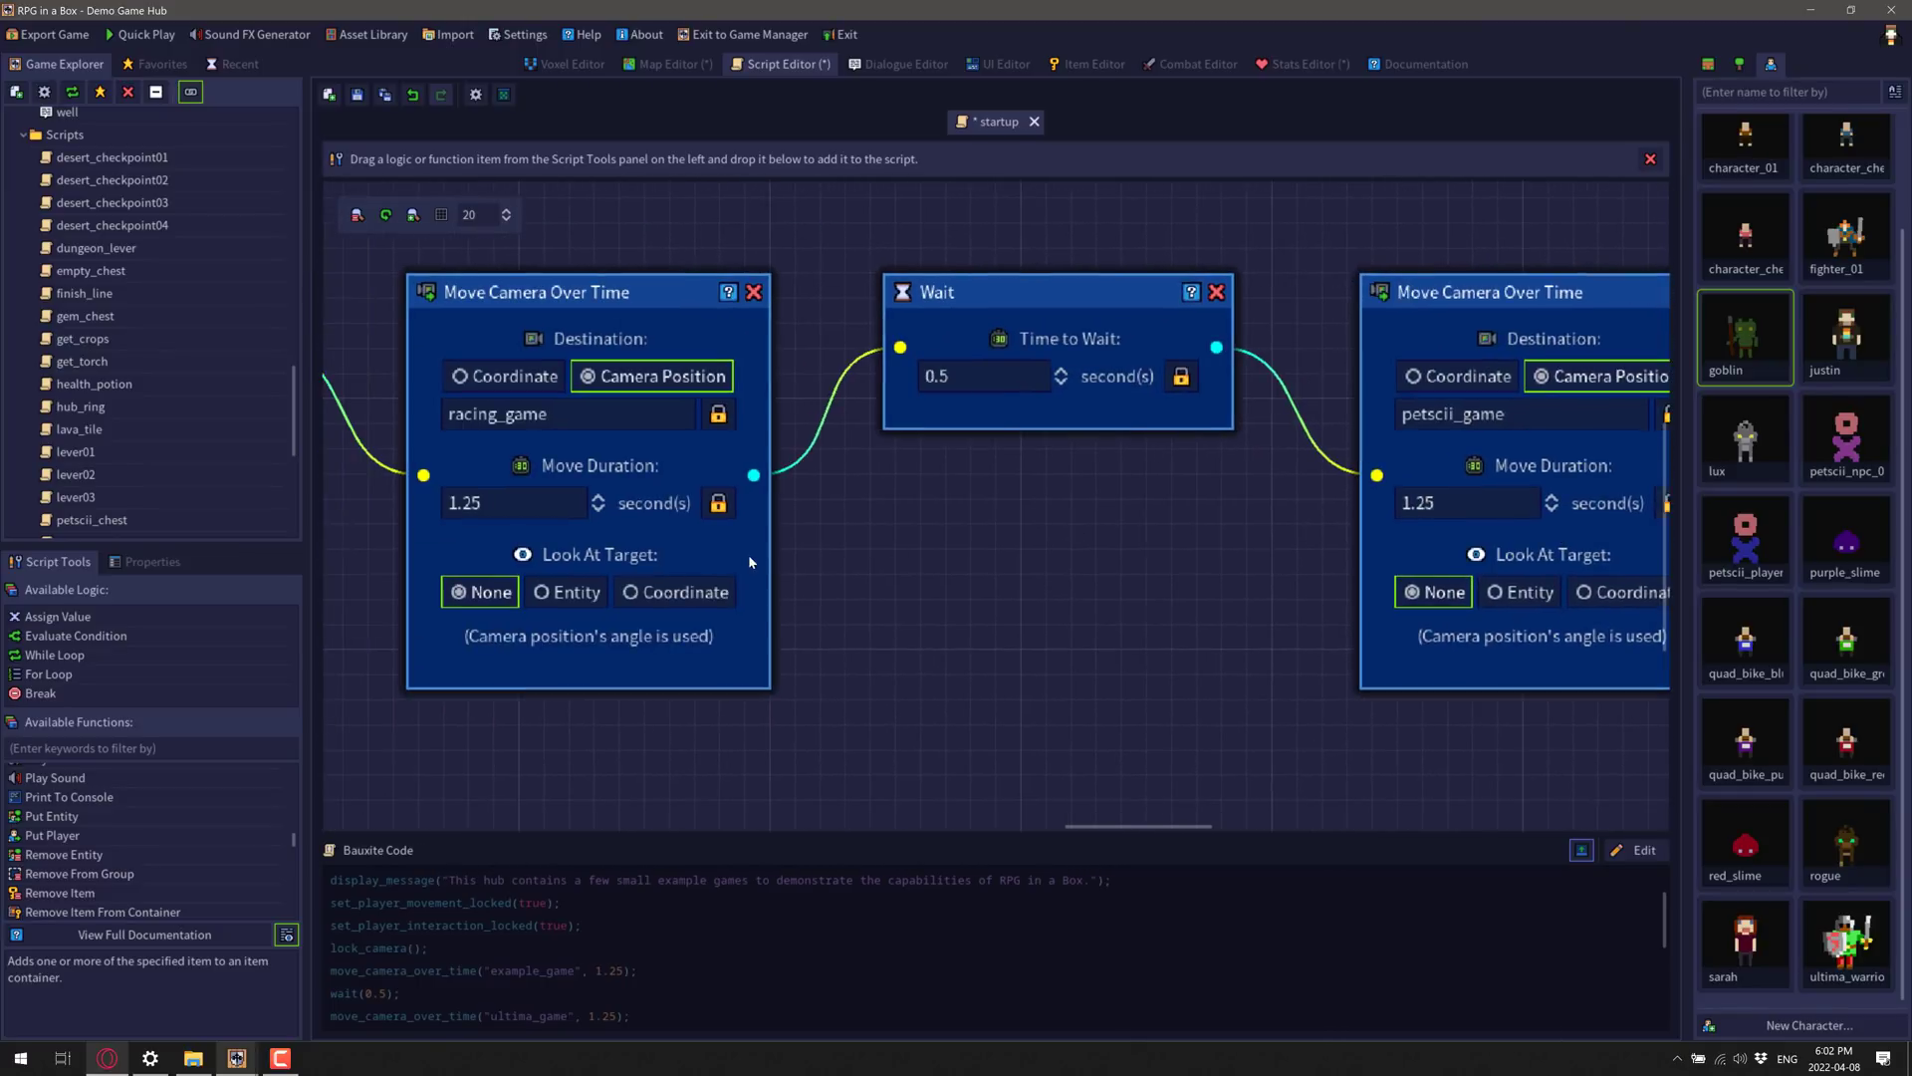
{"action": "scroll", "coordinate": [751, 563], "scroll_direction": "left", "scroll_amount": 10}
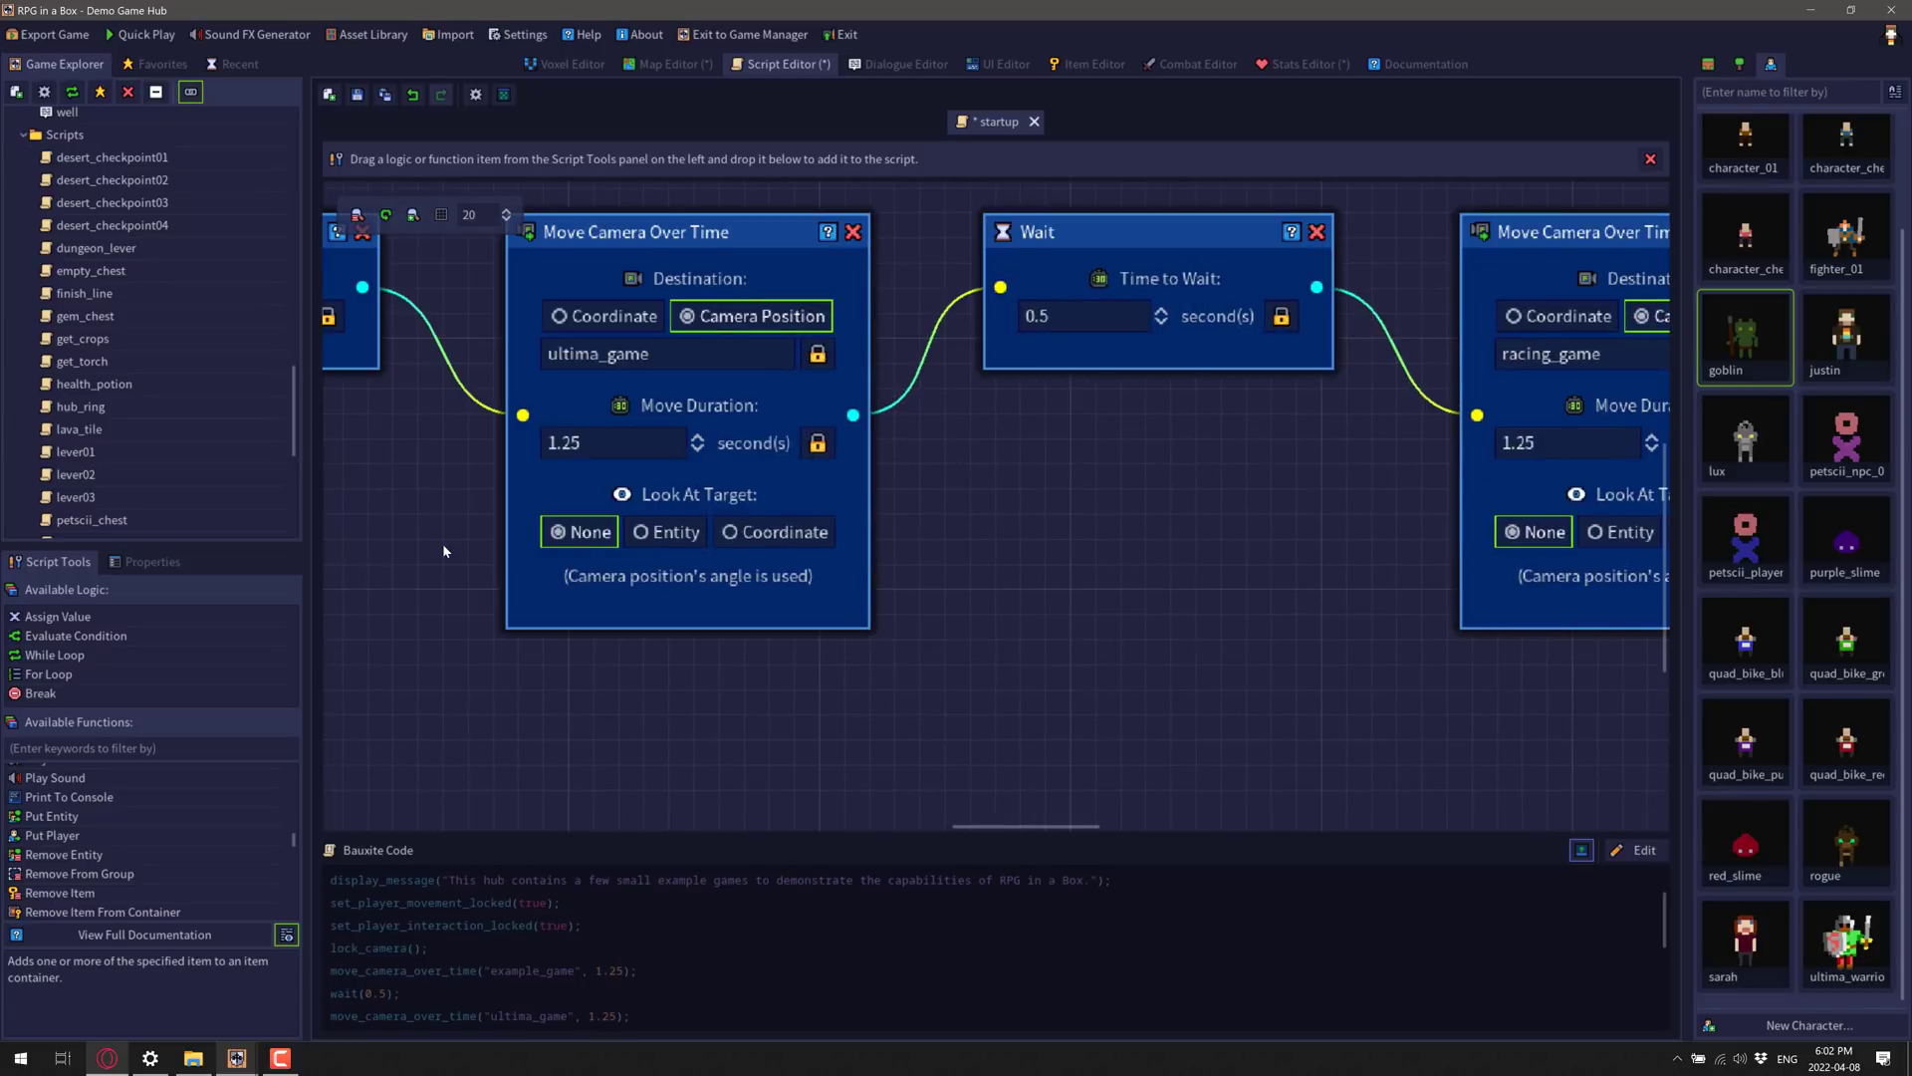
{"action": "scroll", "coordinate": [445, 551], "scroll_direction": "left", "scroll_amount": 12}
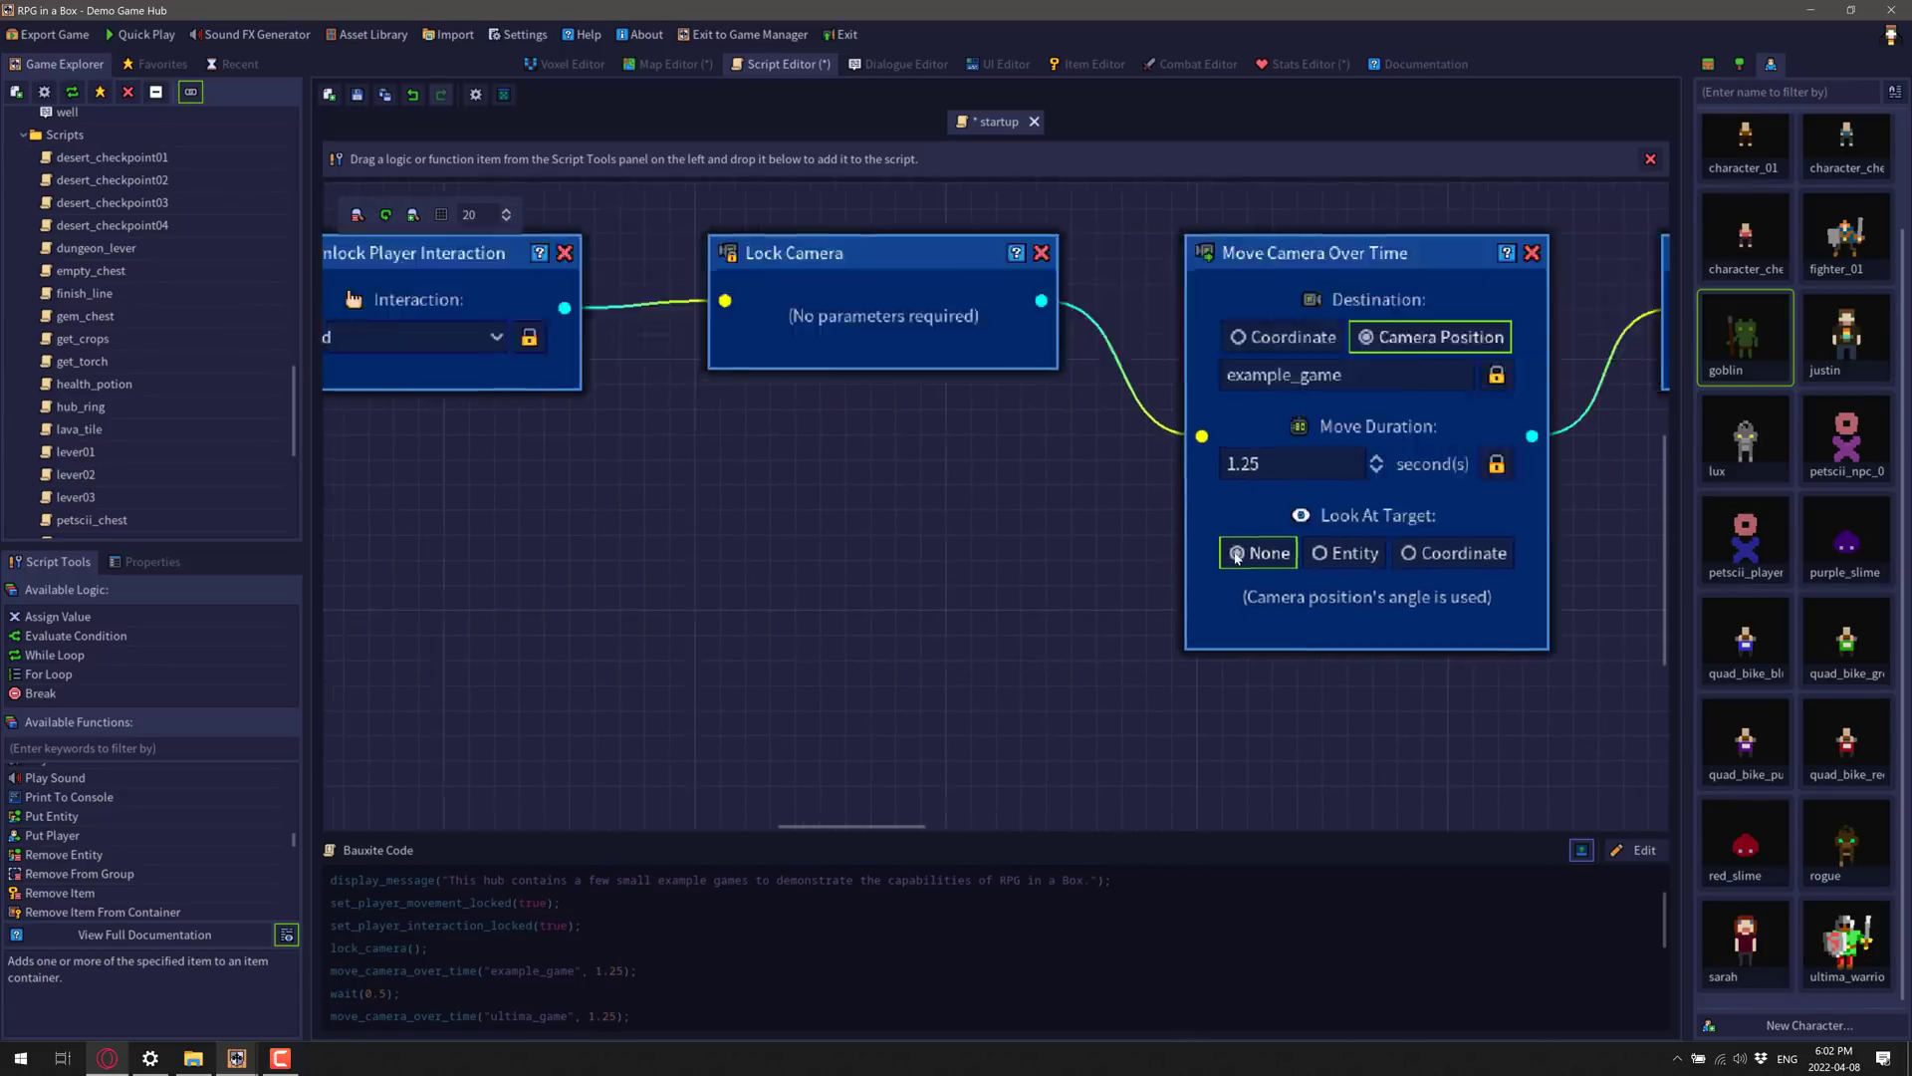
{"action": "scroll", "coordinate": [1236, 558], "scroll_direction": "left", "scroll_amount": 12}
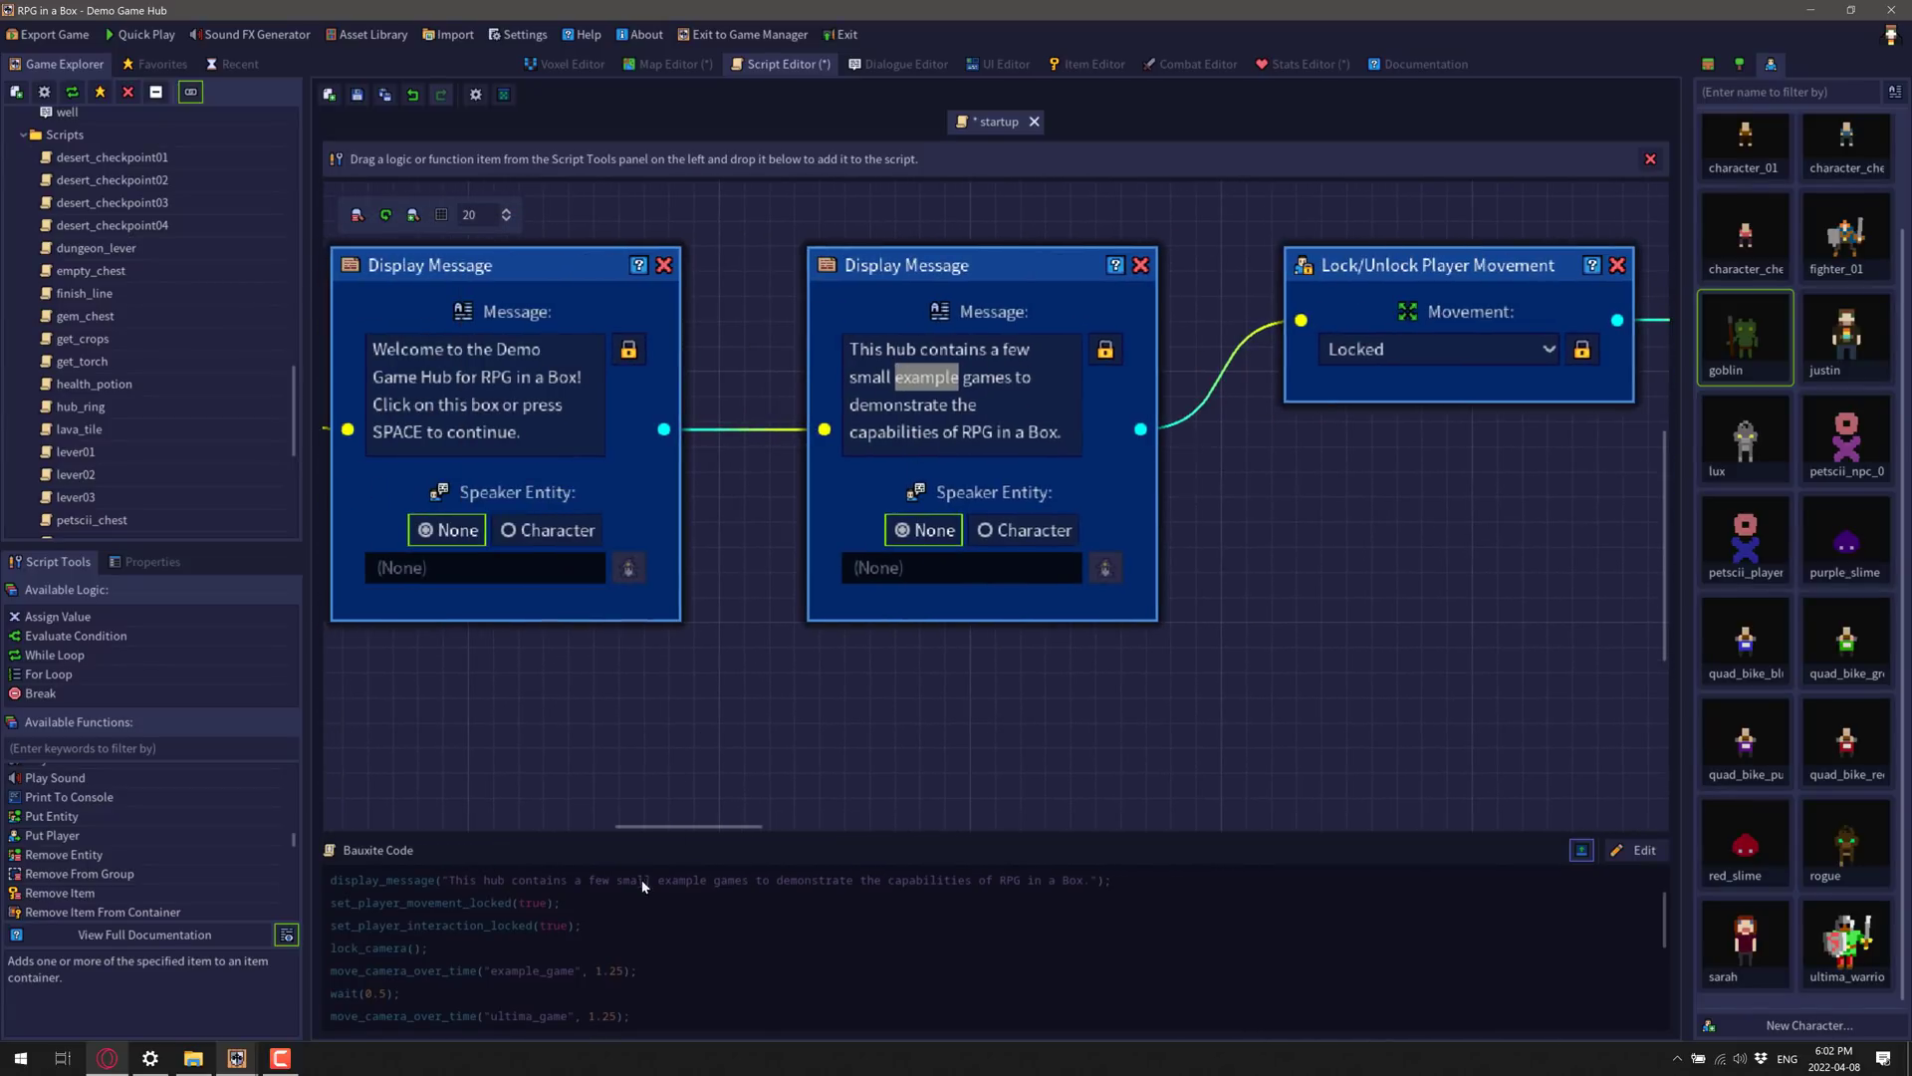
{"action": "scroll", "coordinate": [452, 970], "scroll_direction": "up", "scroll_amount": 3}
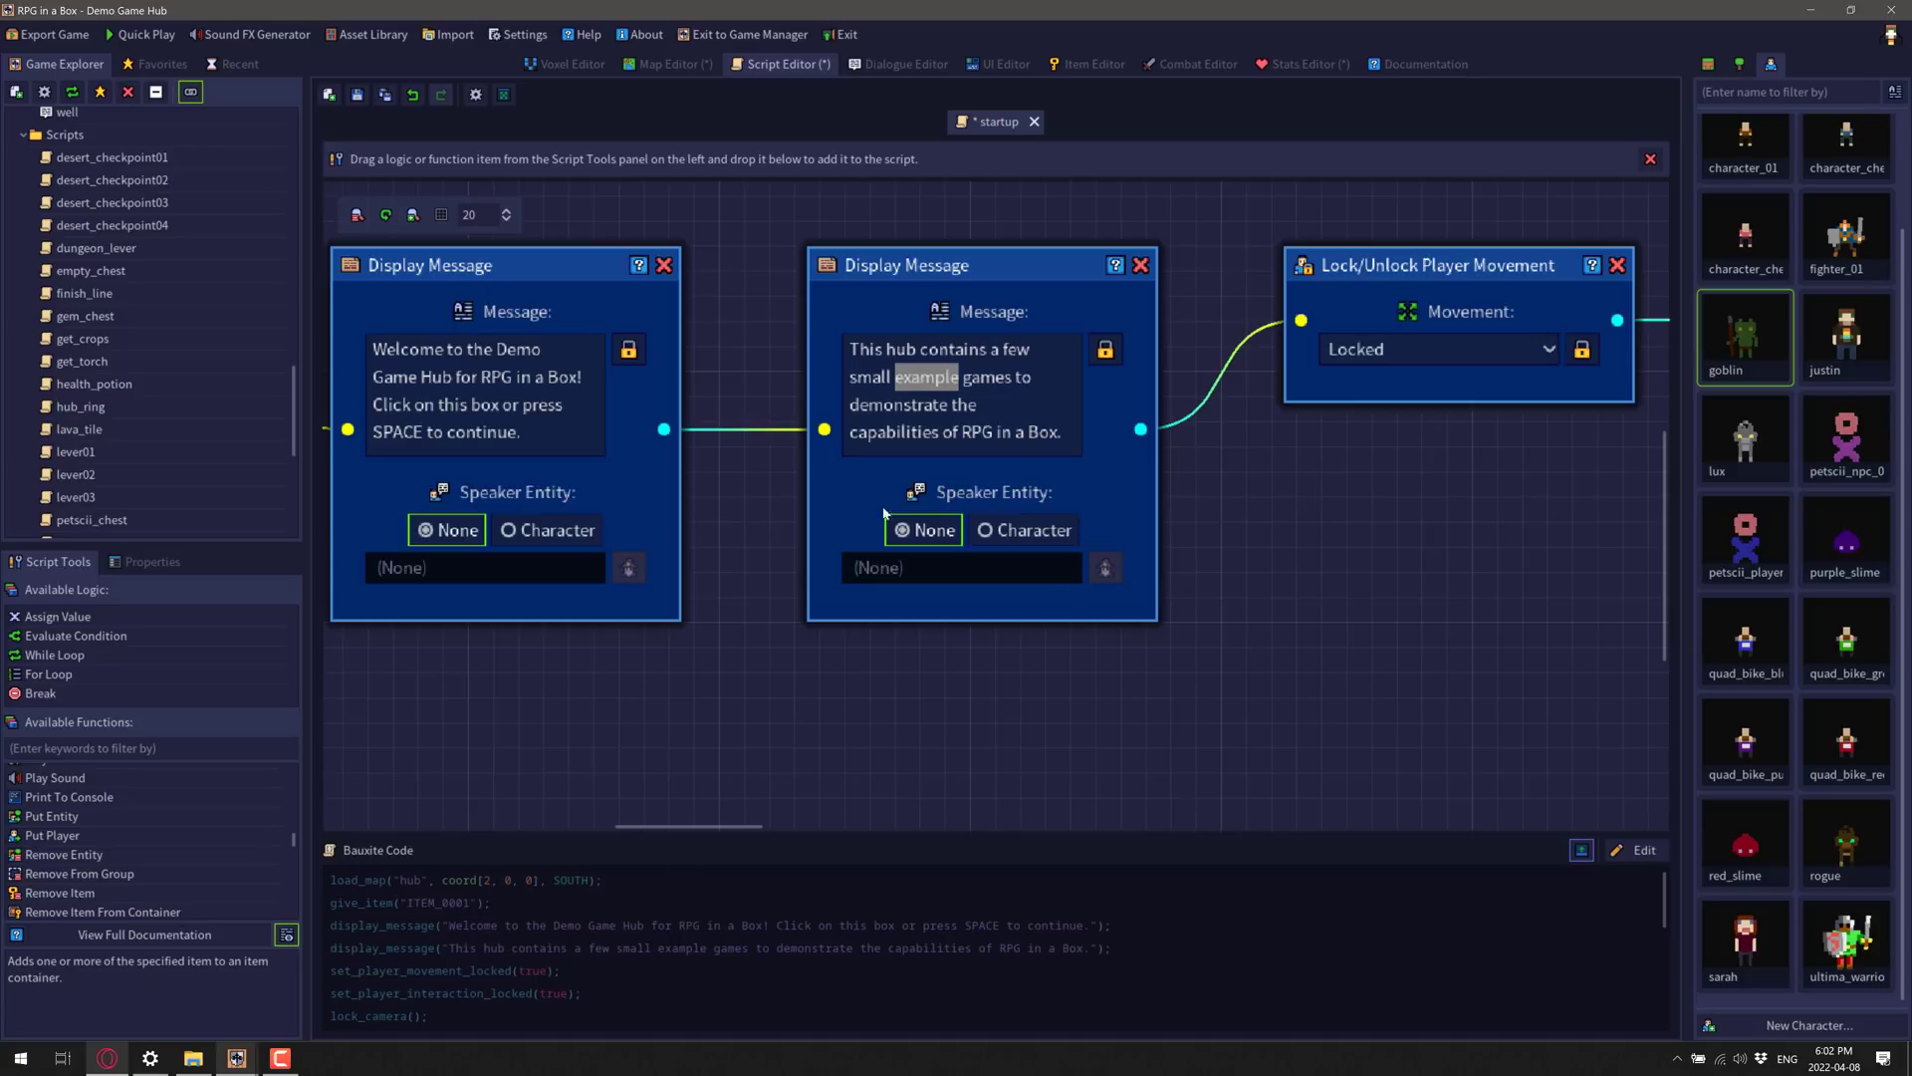
Step: Replace the word "hub" with "dsafsd" in the second Display Message node's text and check the generated Bauxite code
{"action": "double_click", "coordinate": [901, 349]}
{"action": "type", "text": "dsafsd"}
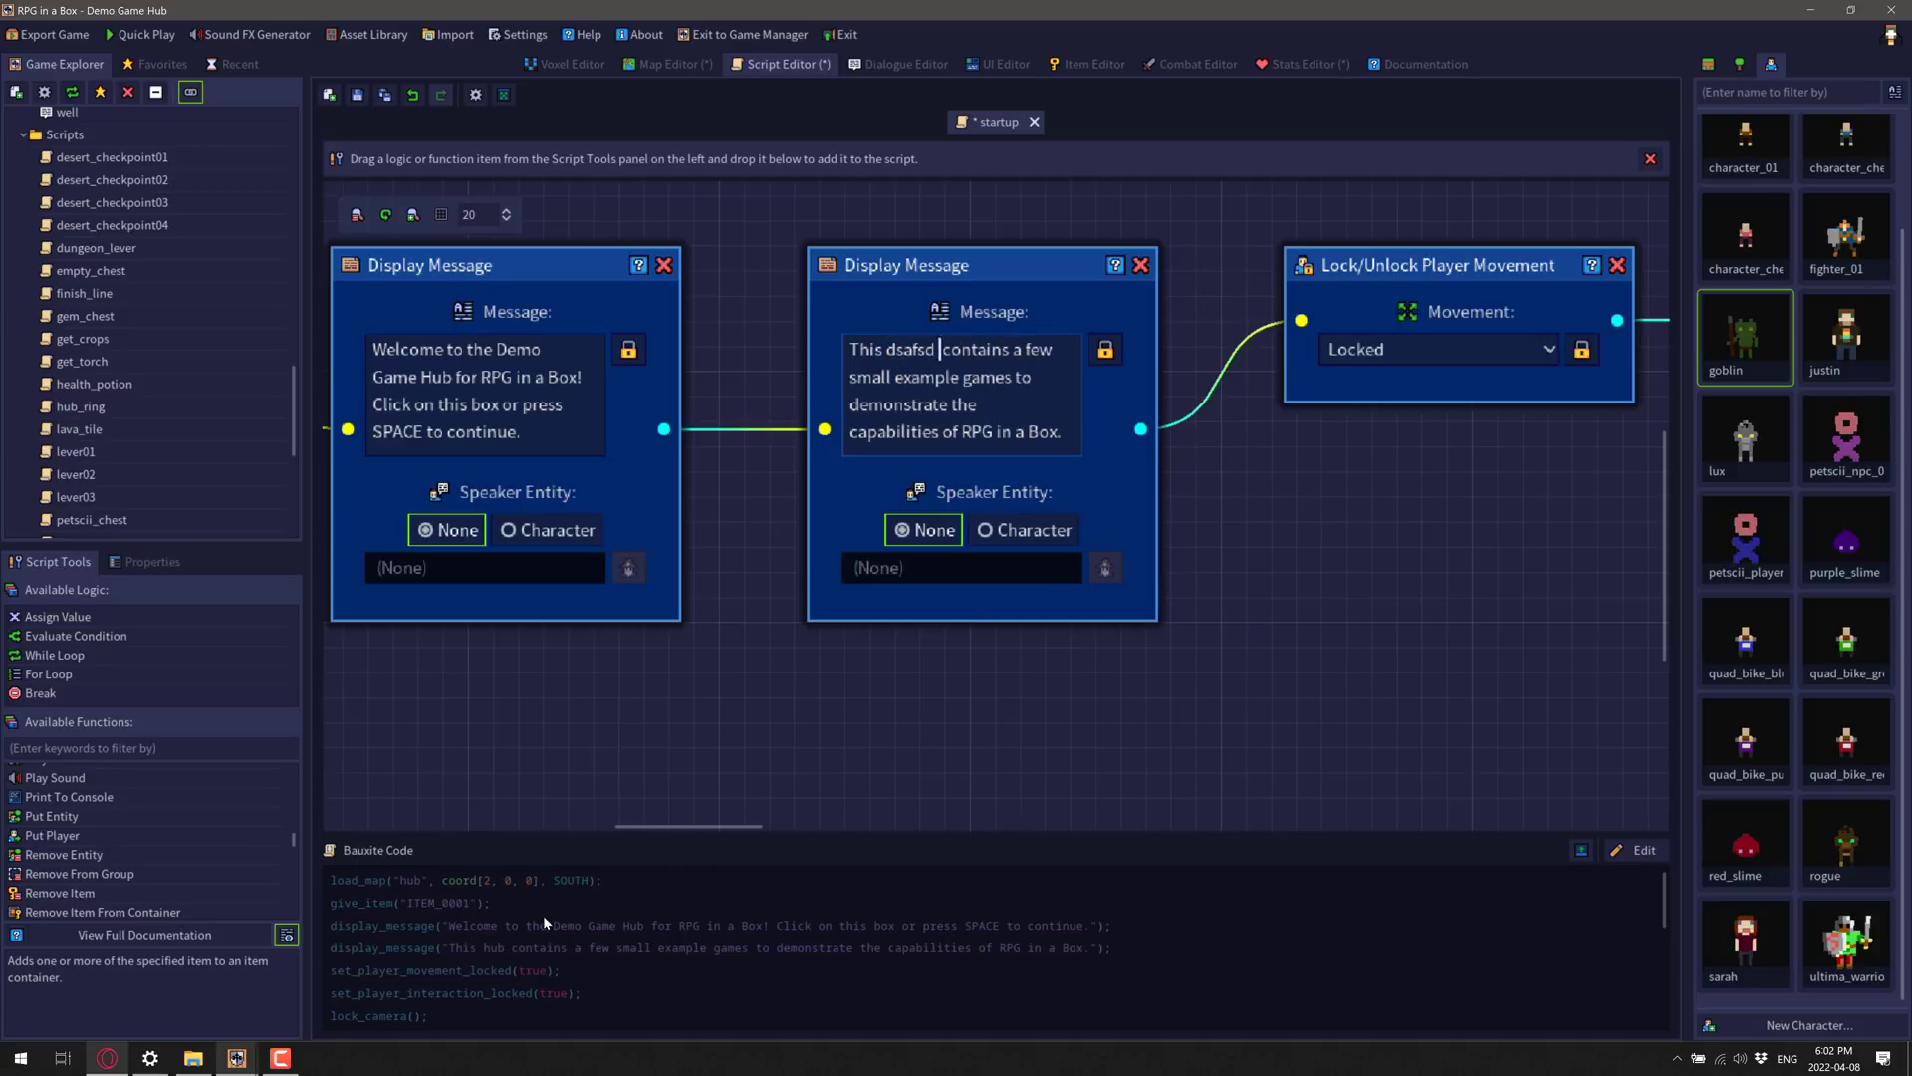
{"action": "left_click", "coordinate": [1311, 568]}
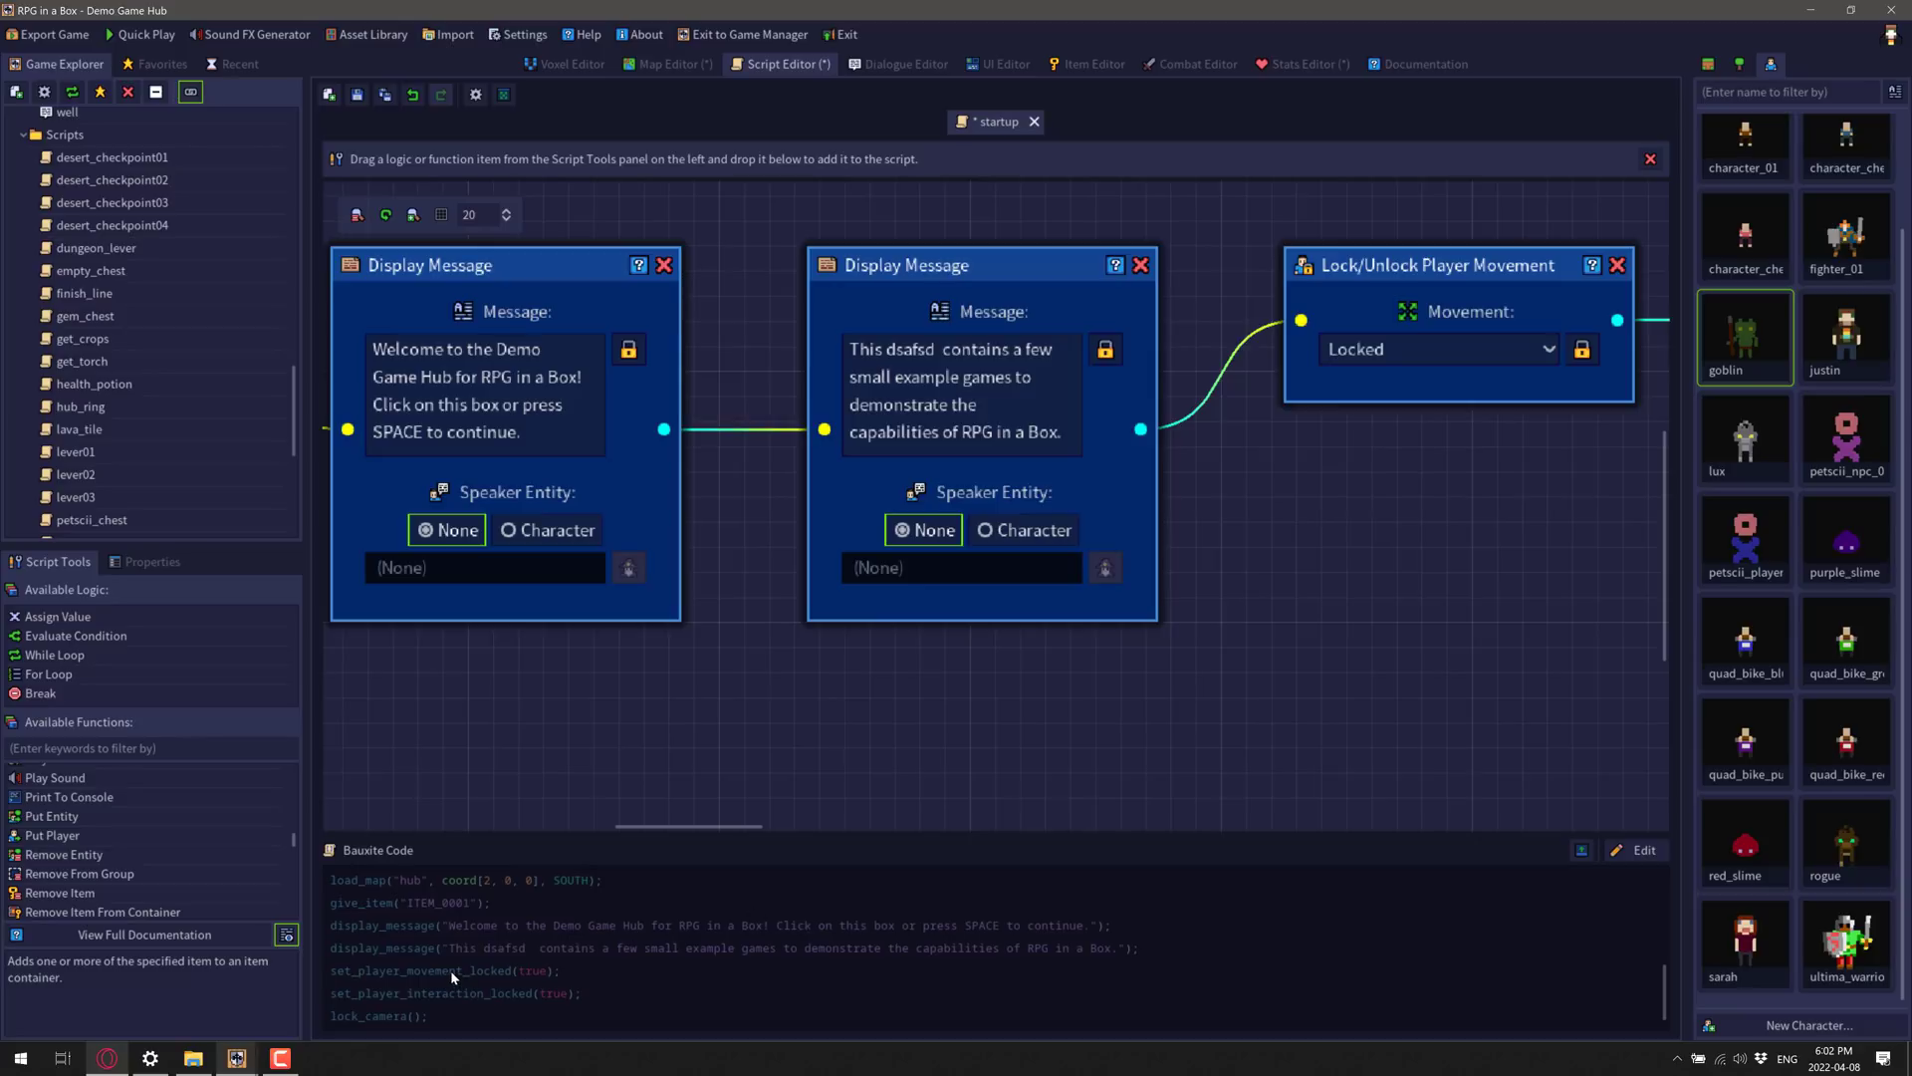
{"action": "scroll", "coordinate": [450, 966], "scroll_direction": "down", "scroll_amount": 3}
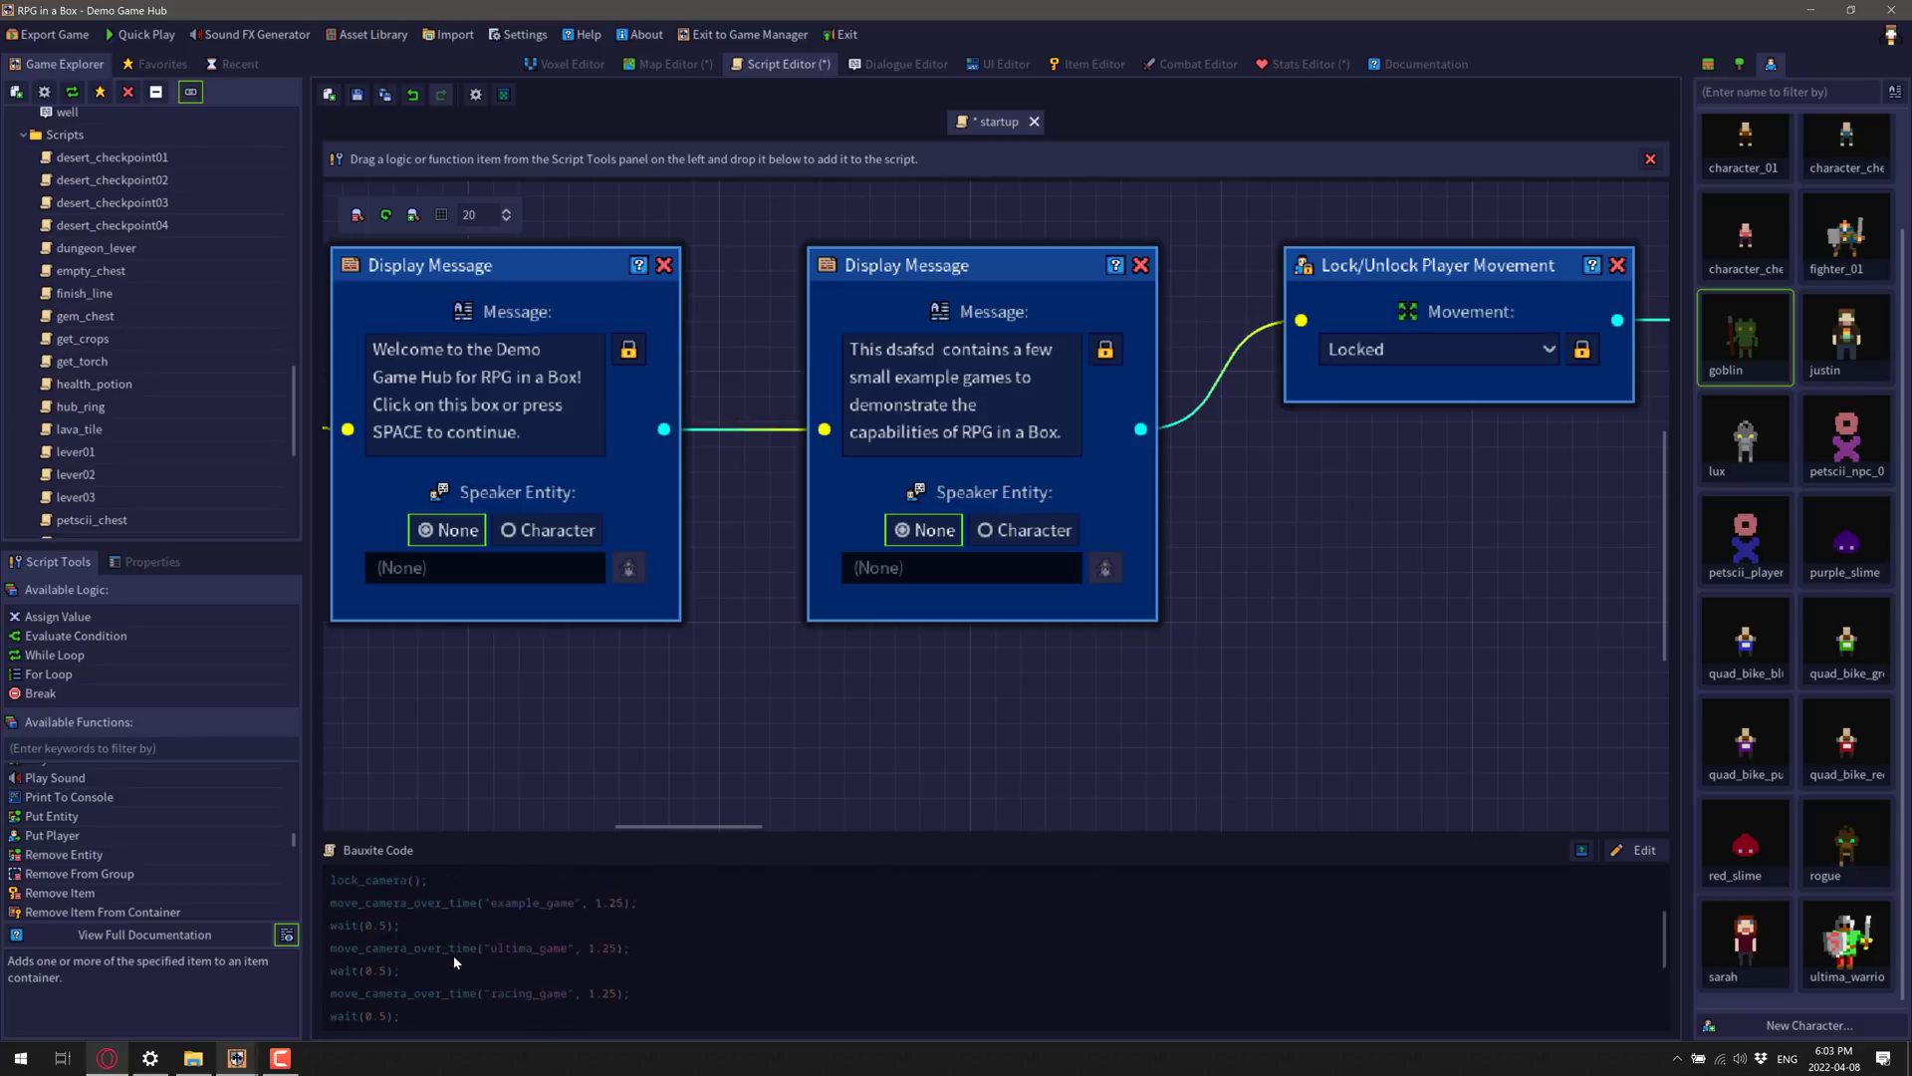
{"action": "scroll", "coordinate": [454, 961], "scroll_direction": "down", "scroll_amount": 3}
{"action": "scroll", "coordinate": [577, 883], "scroll_direction": "up", "scroll_amount": 6}
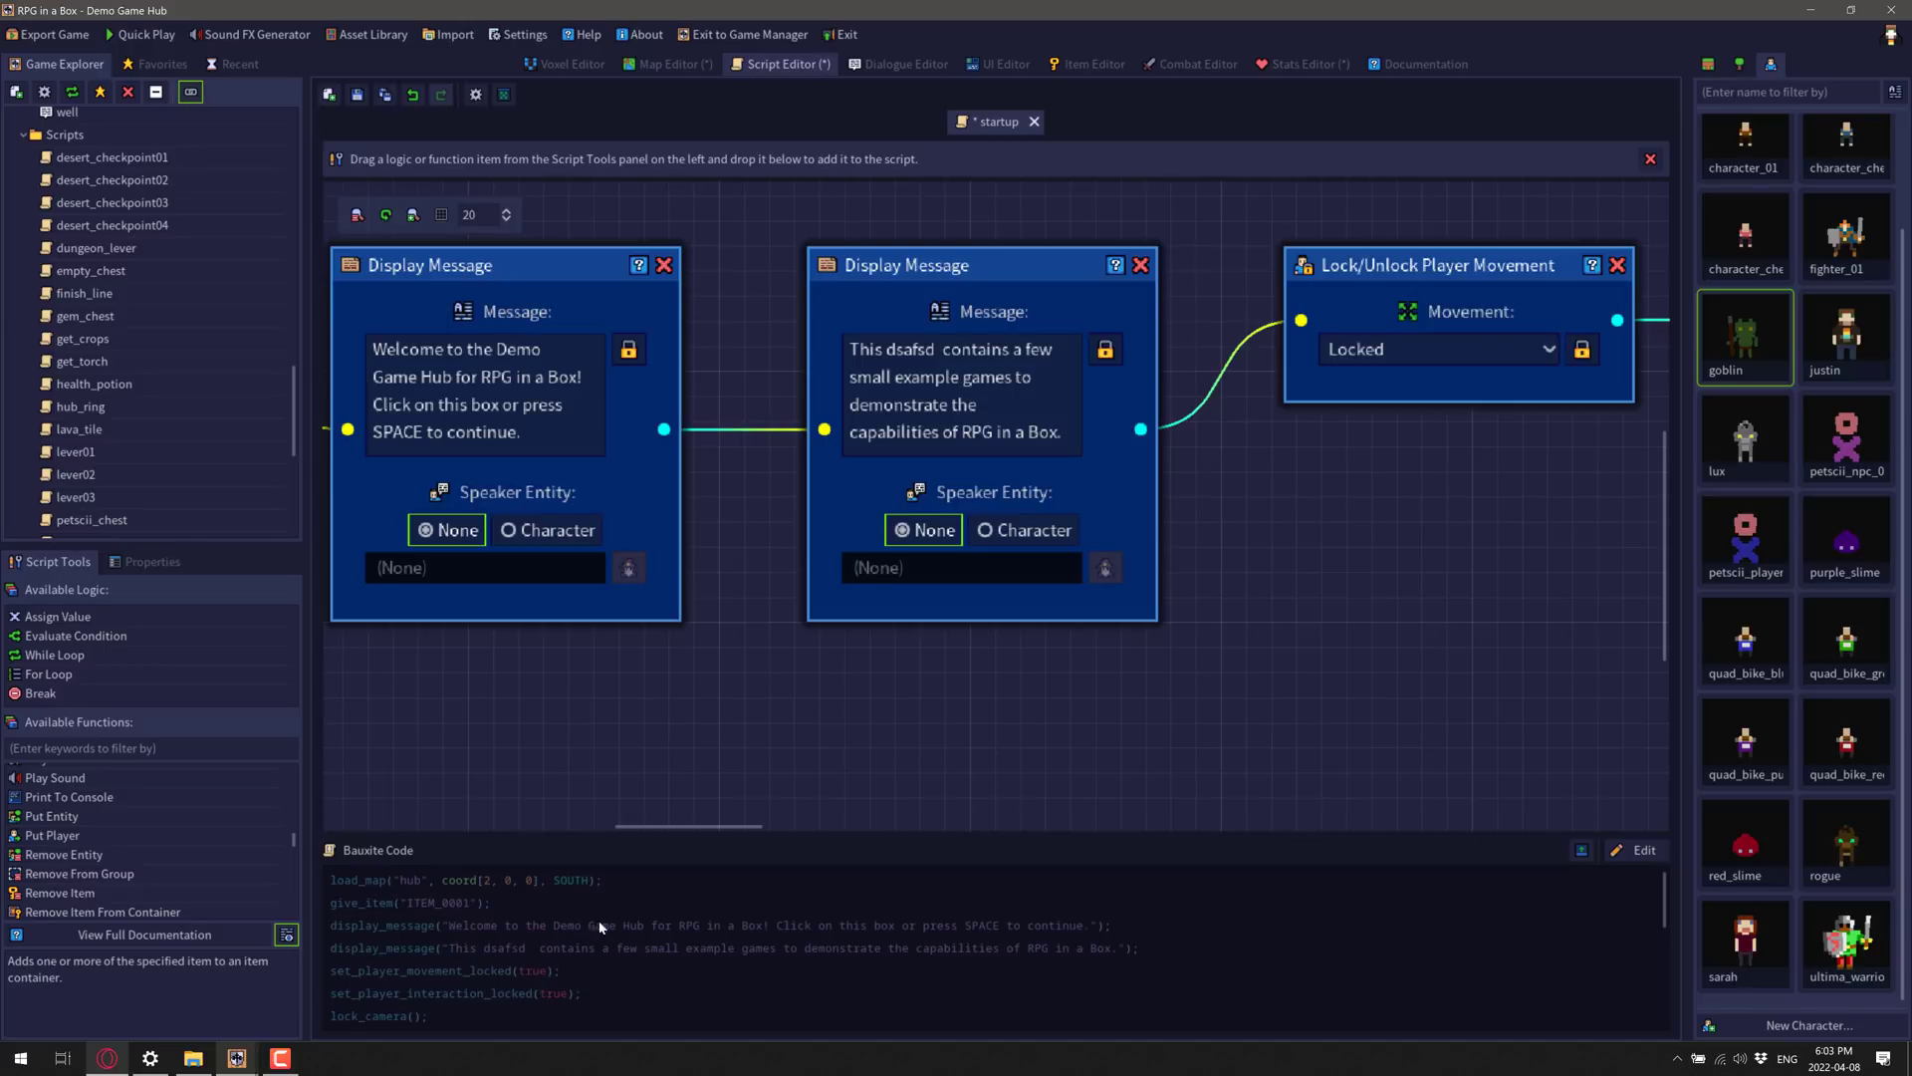
{"action": "scroll", "coordinate": [846, 667], "scroll_direction": "left", "scroll_amount": 3}
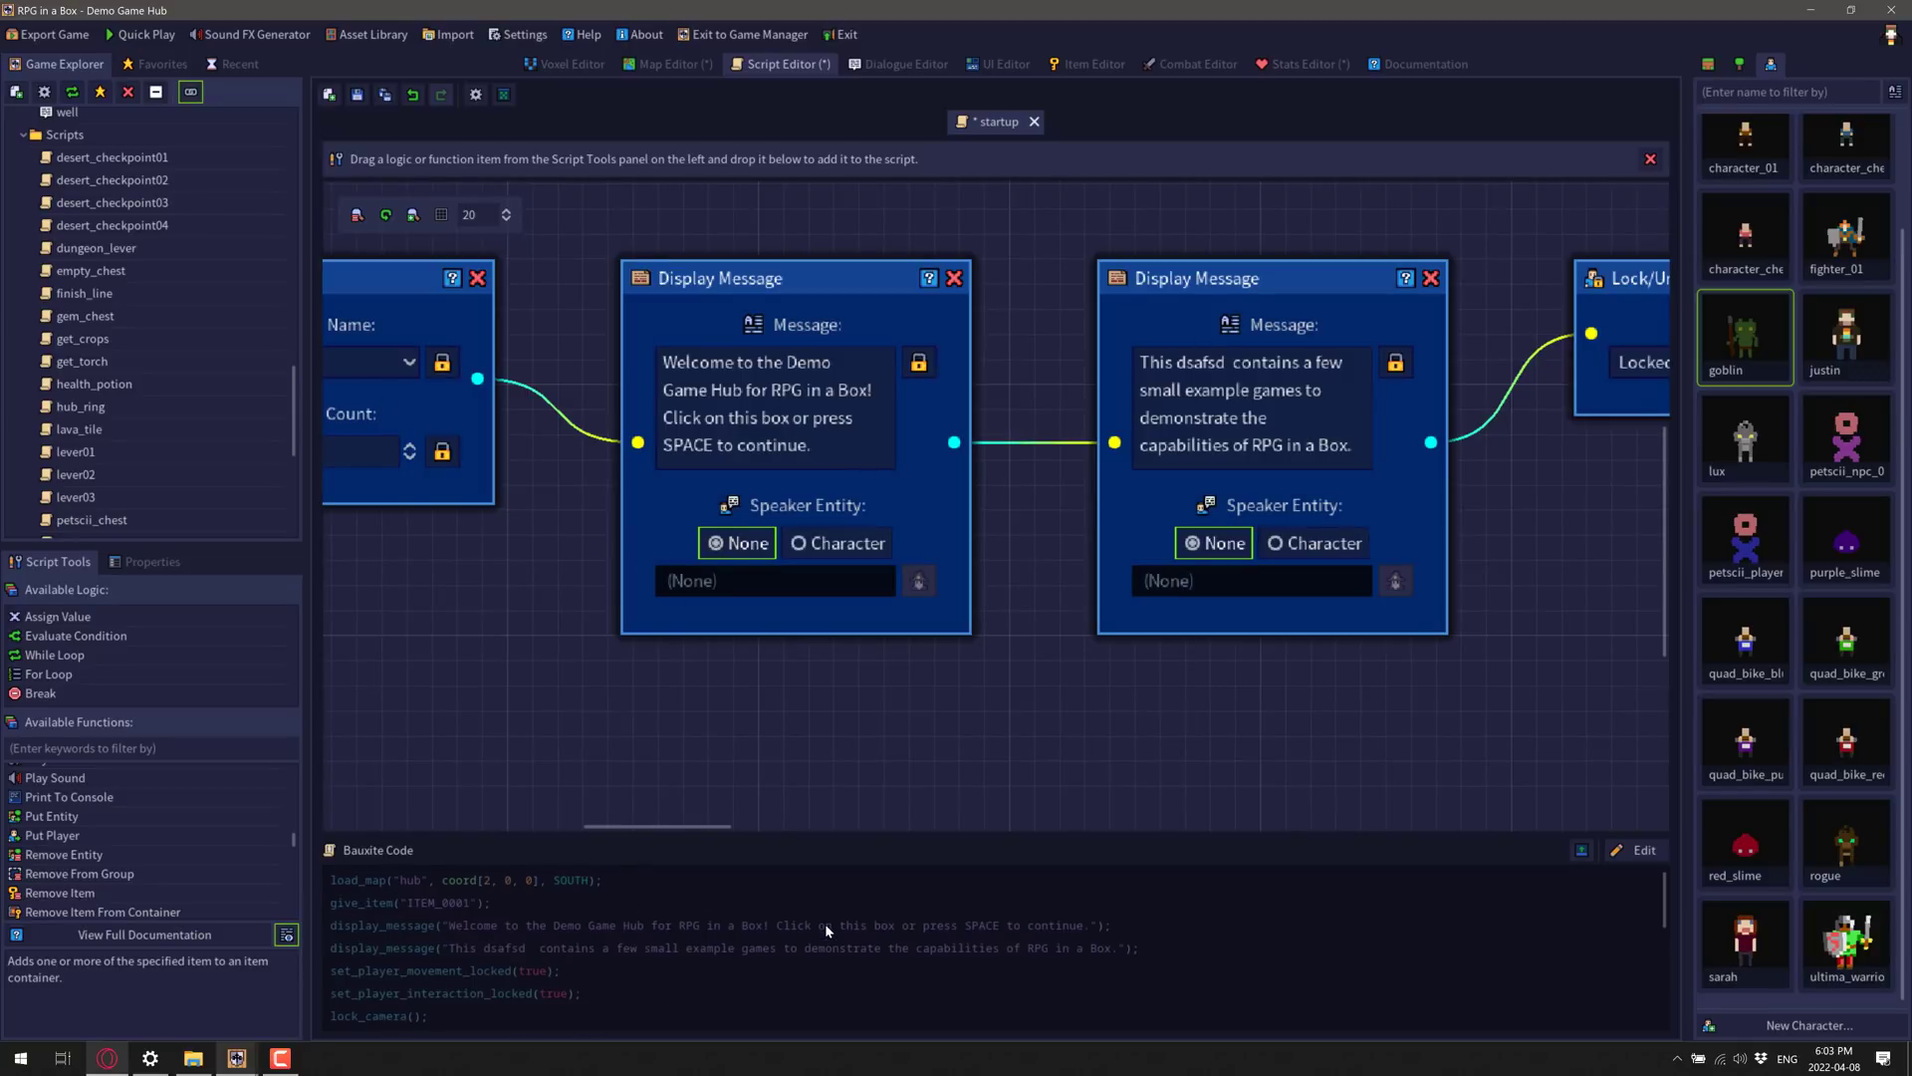
Step: Open the startup script's Bauxite code for direct editing, look through it and cancel the edit
{"action": "left_click", "coordinate": [1628, 852]}
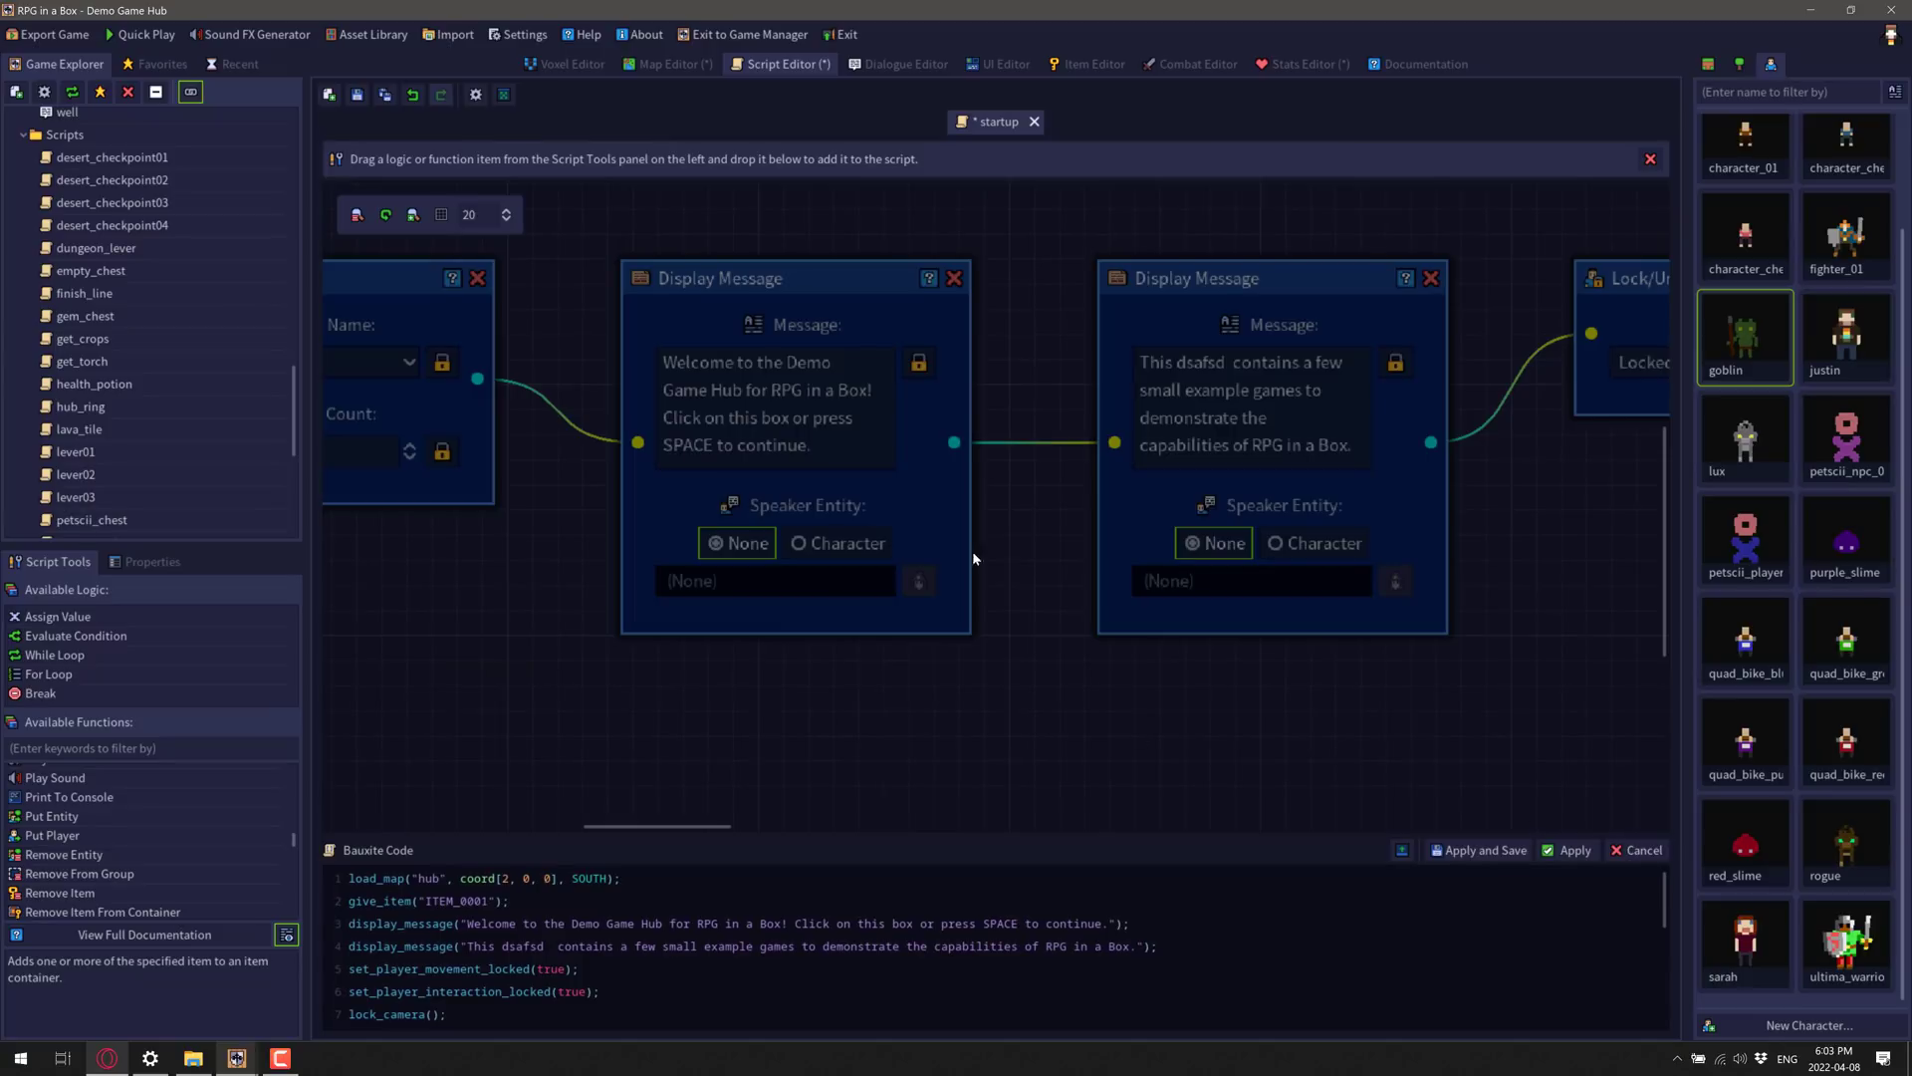
{"action": "scroll", "coordinate": [462, 924], "scroll_direction": "down", "scroll_amount": 3}
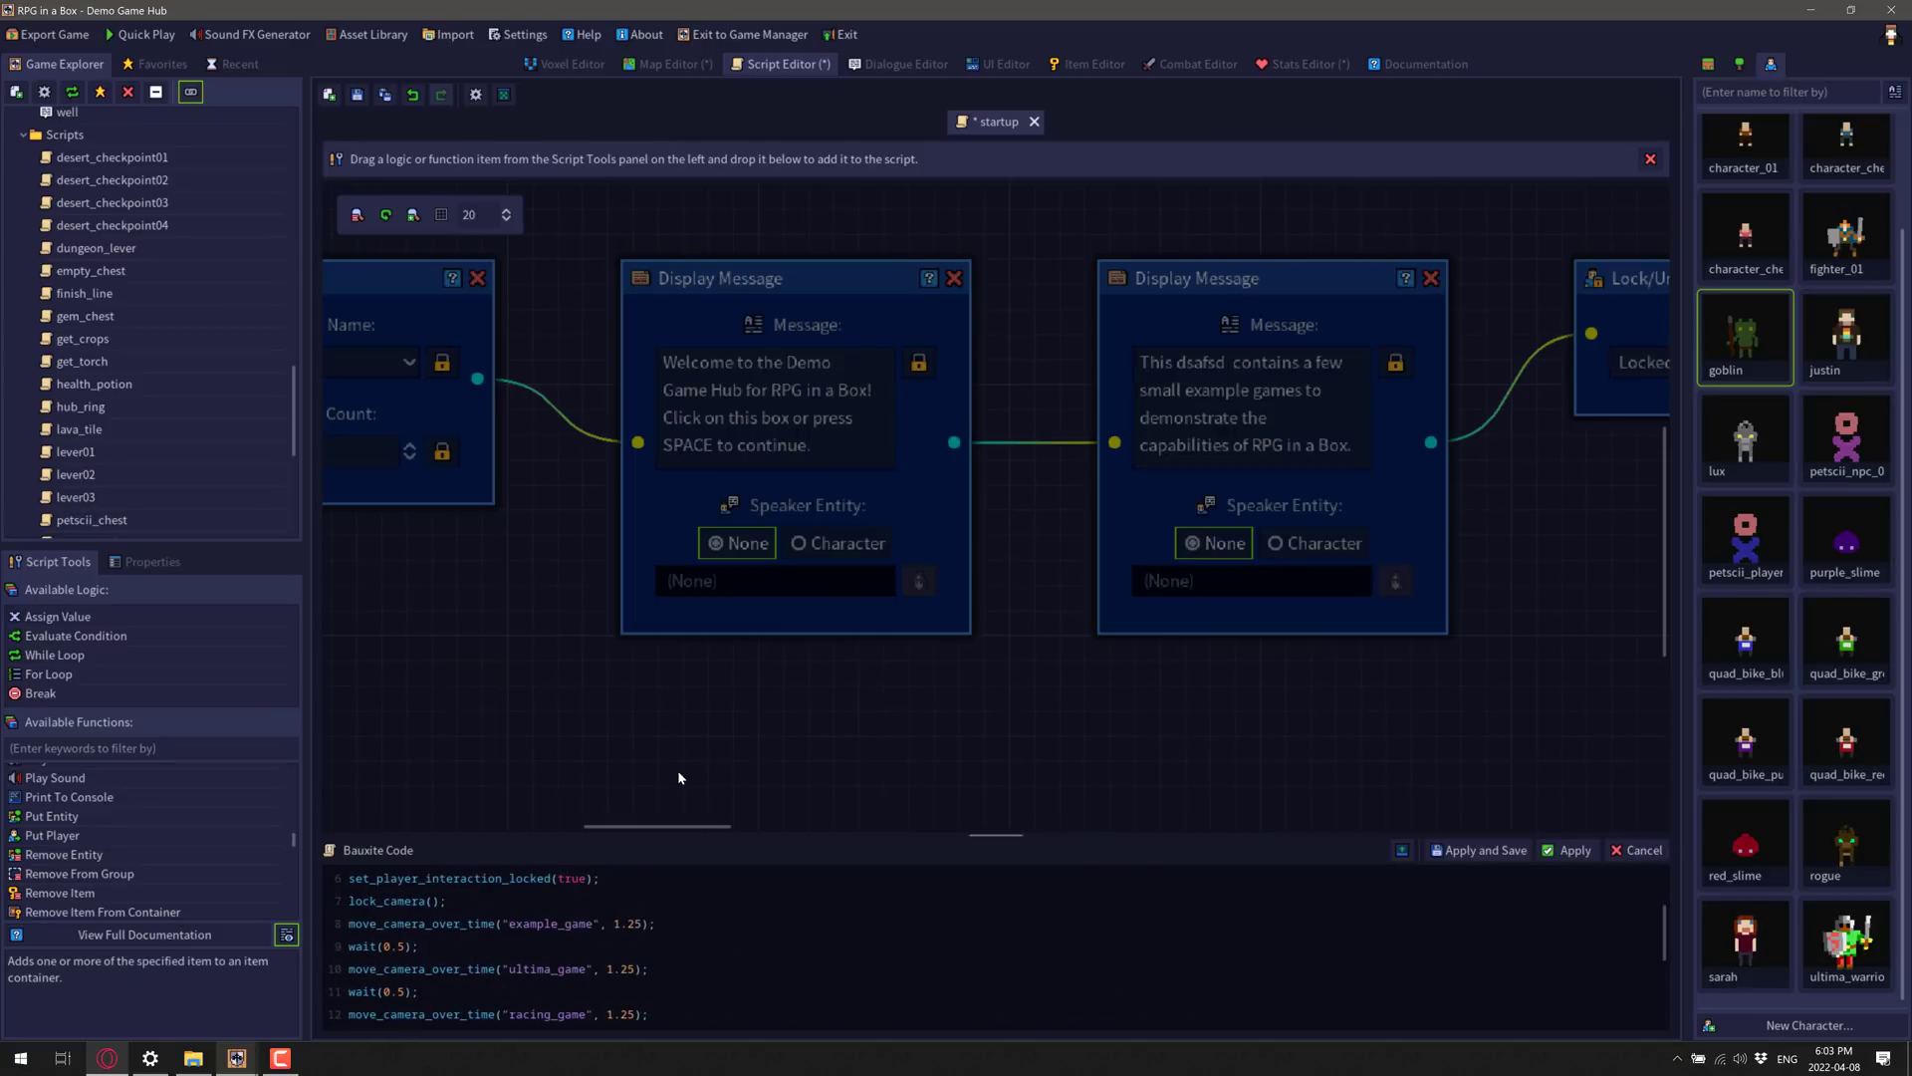
{"action": "left_click", "coordinate": [1638, 851]}
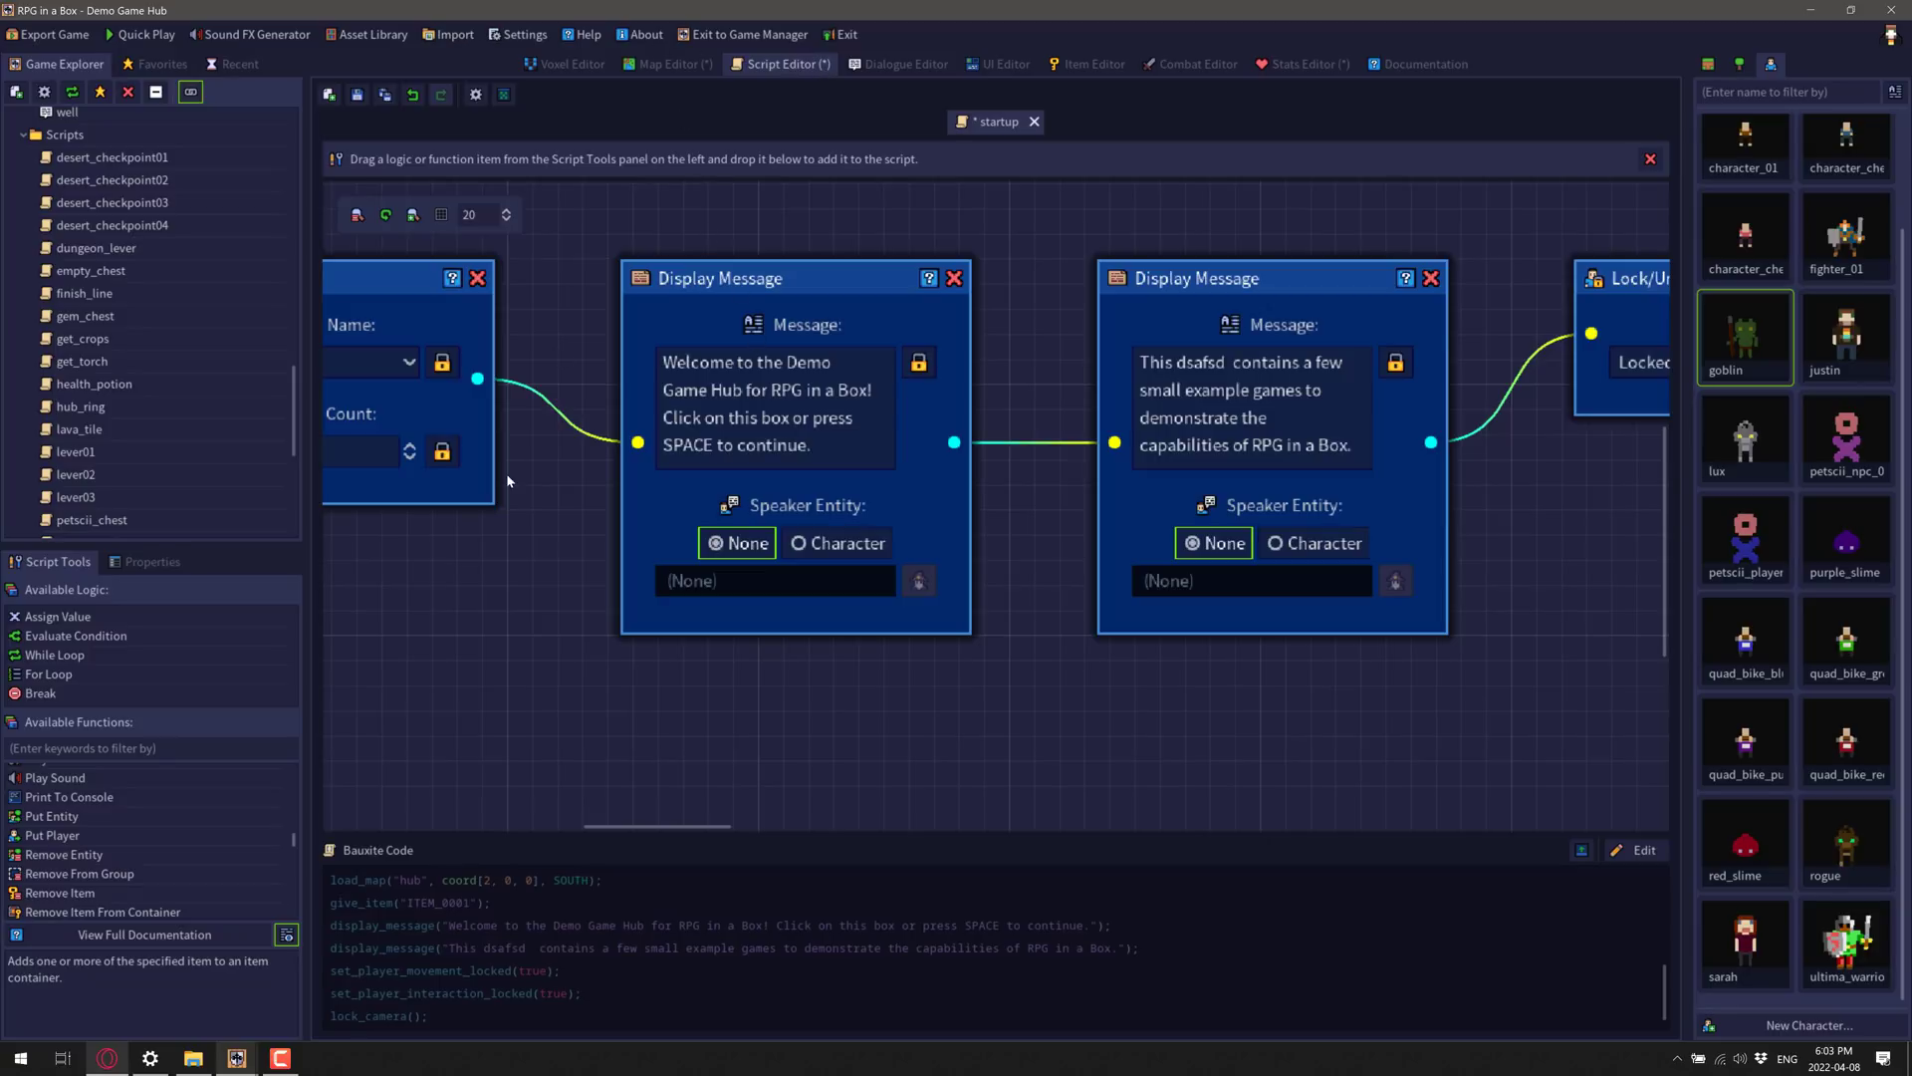
Step: Switch to the browser's Steam store page for RPG in a Box and examine it in full screen from its beginning
{"action": "key", "text": "alt+Tab"}
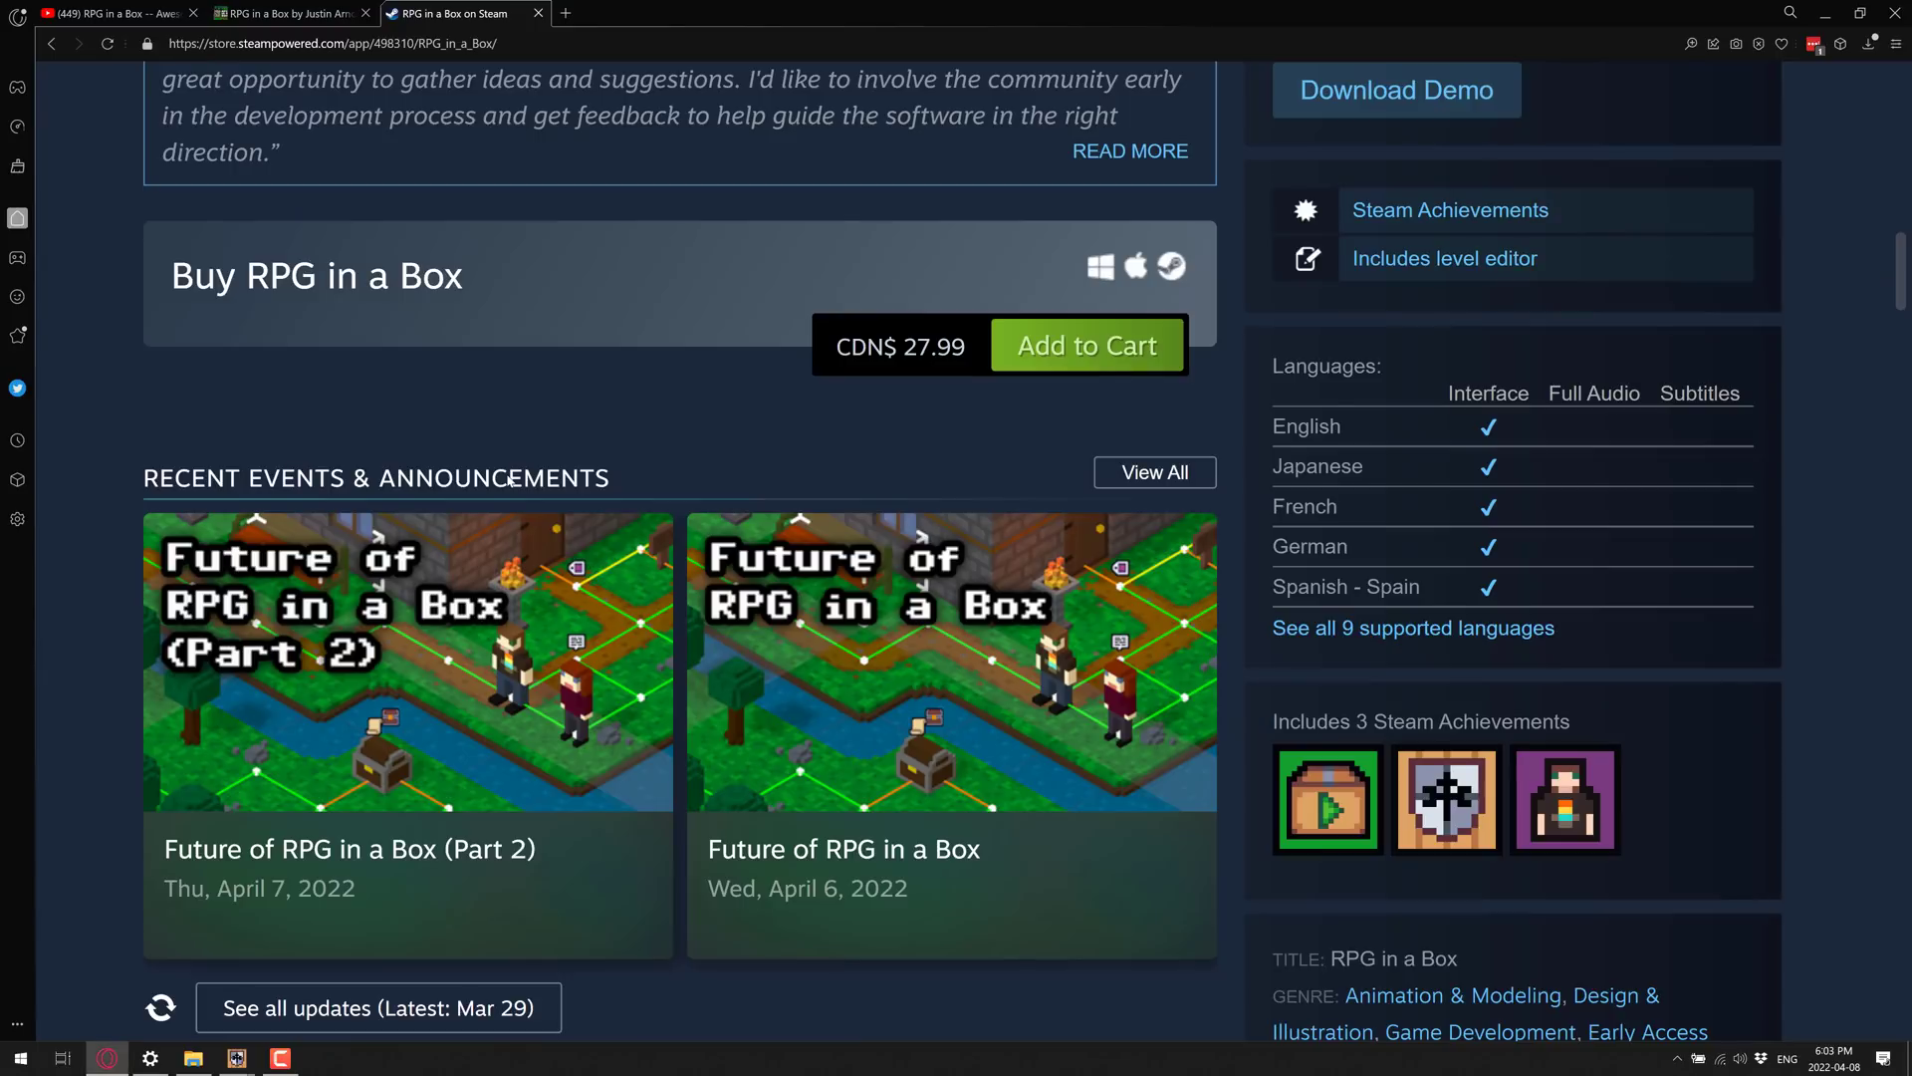
{"action": "key", "text": "F11"}
{"action": "key", "text": "Home"}
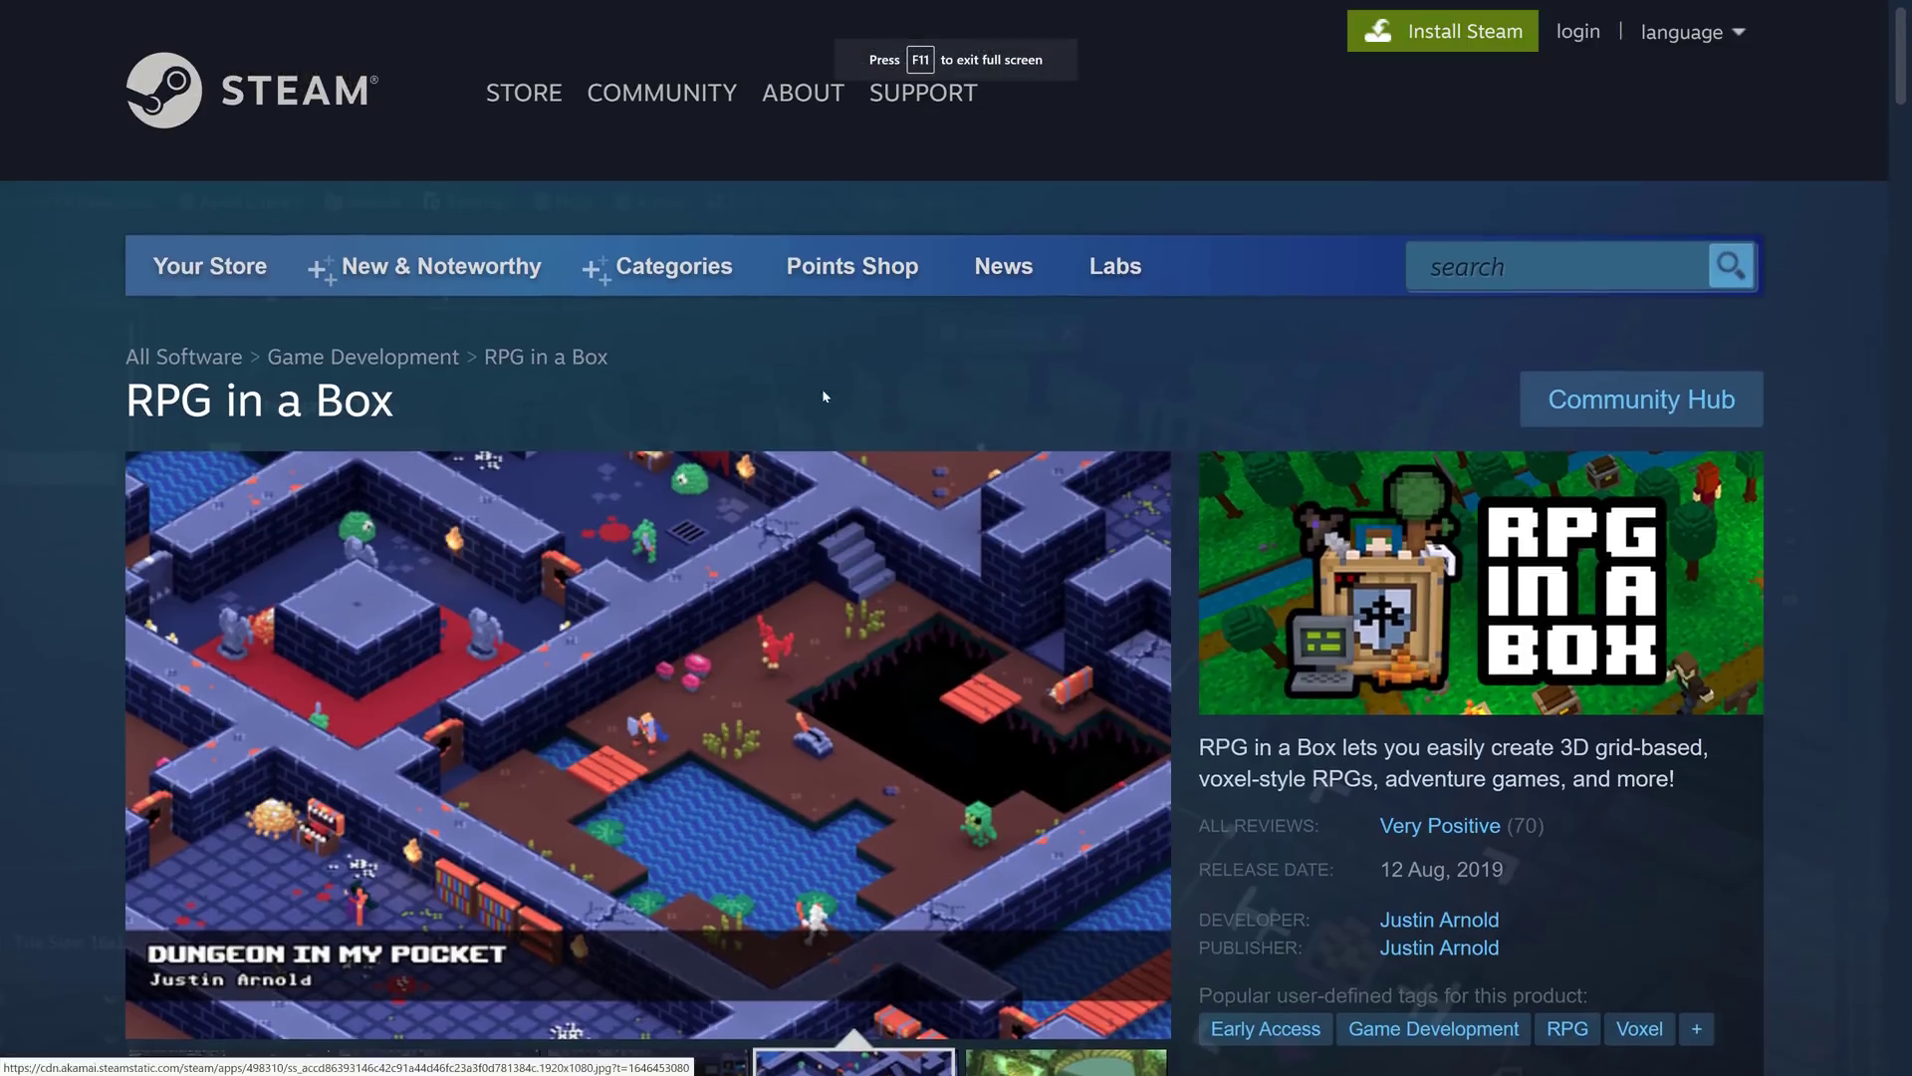
{"action": "scroll", "coordinate": [592, 408], "scroll_direction": "down", "scroll_amount": 1}
{"action": "scroll", "coordinate": [498, 376], "scroll_direction": "up", "scroll_amount": 1}
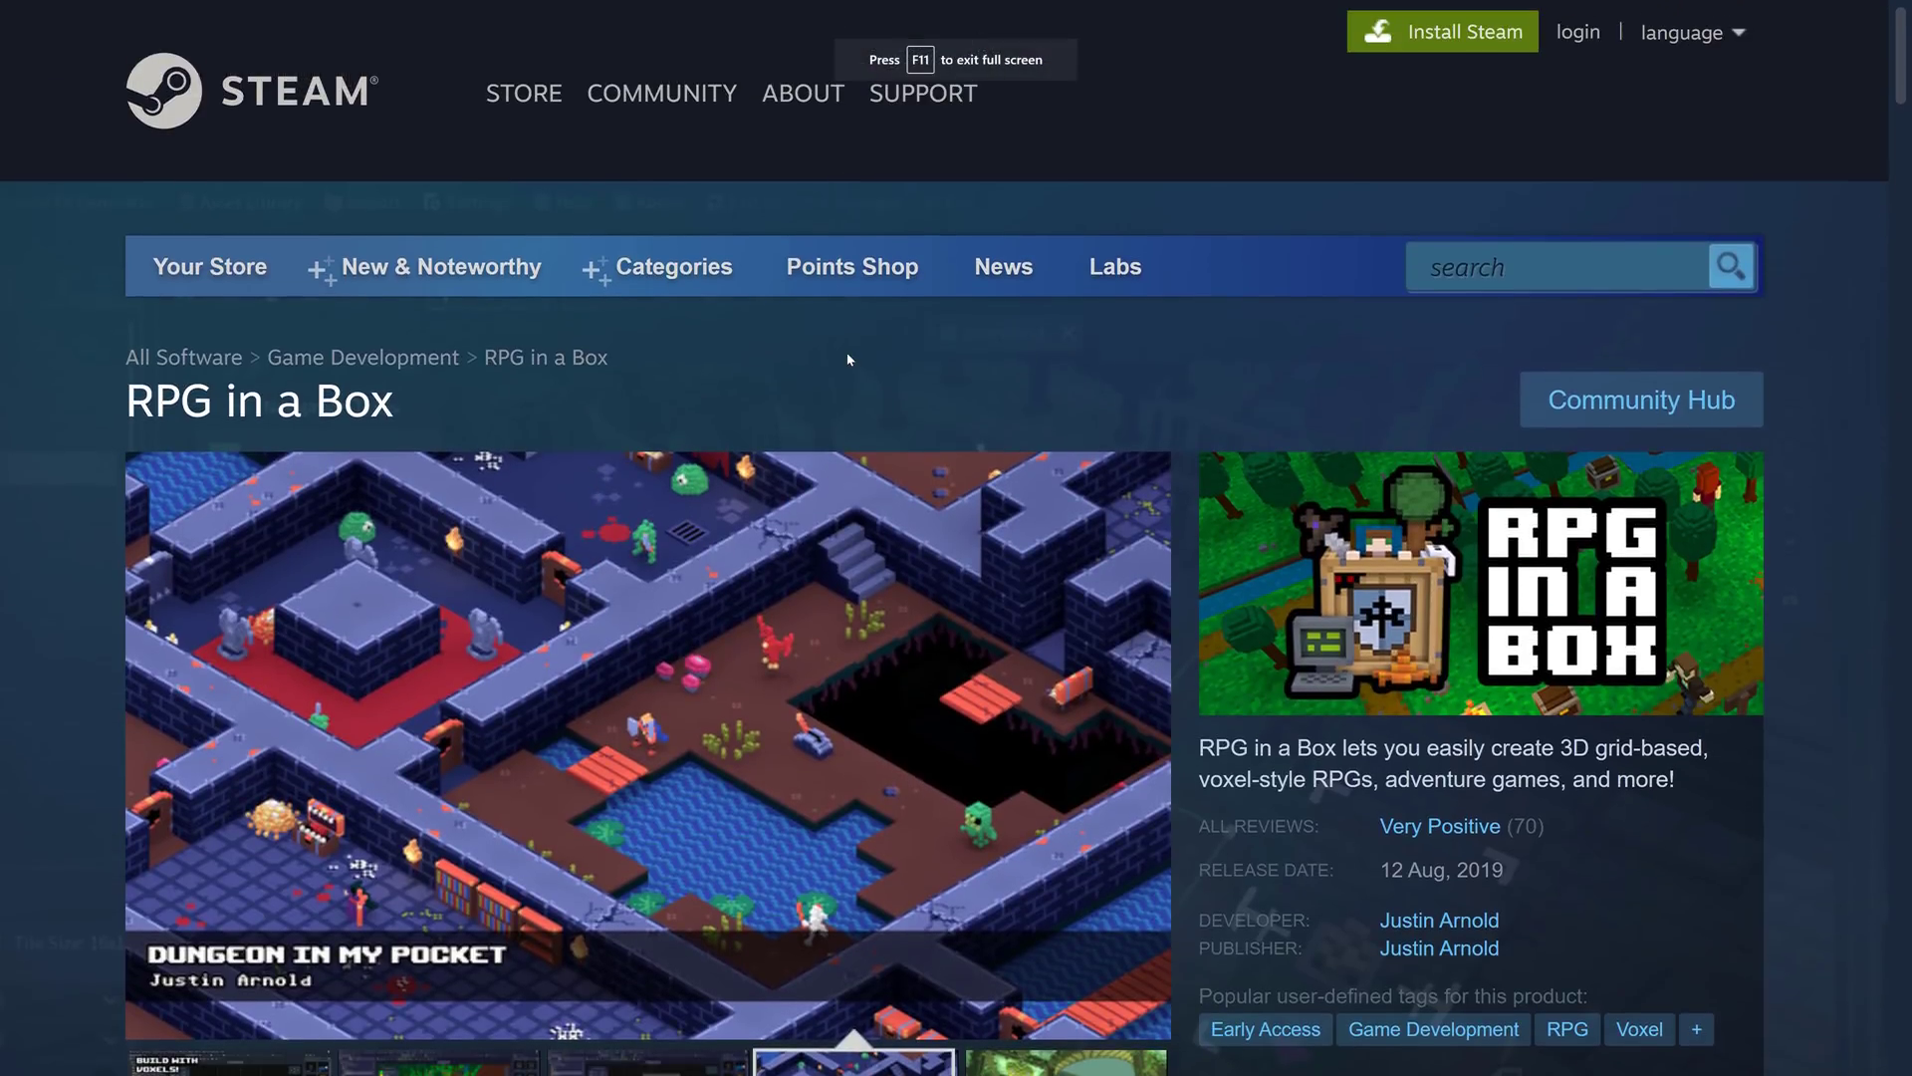
{"action": "scroll", "coordinate": [852, 364], "scroll_direction": "down", "scroll_amount": 10}
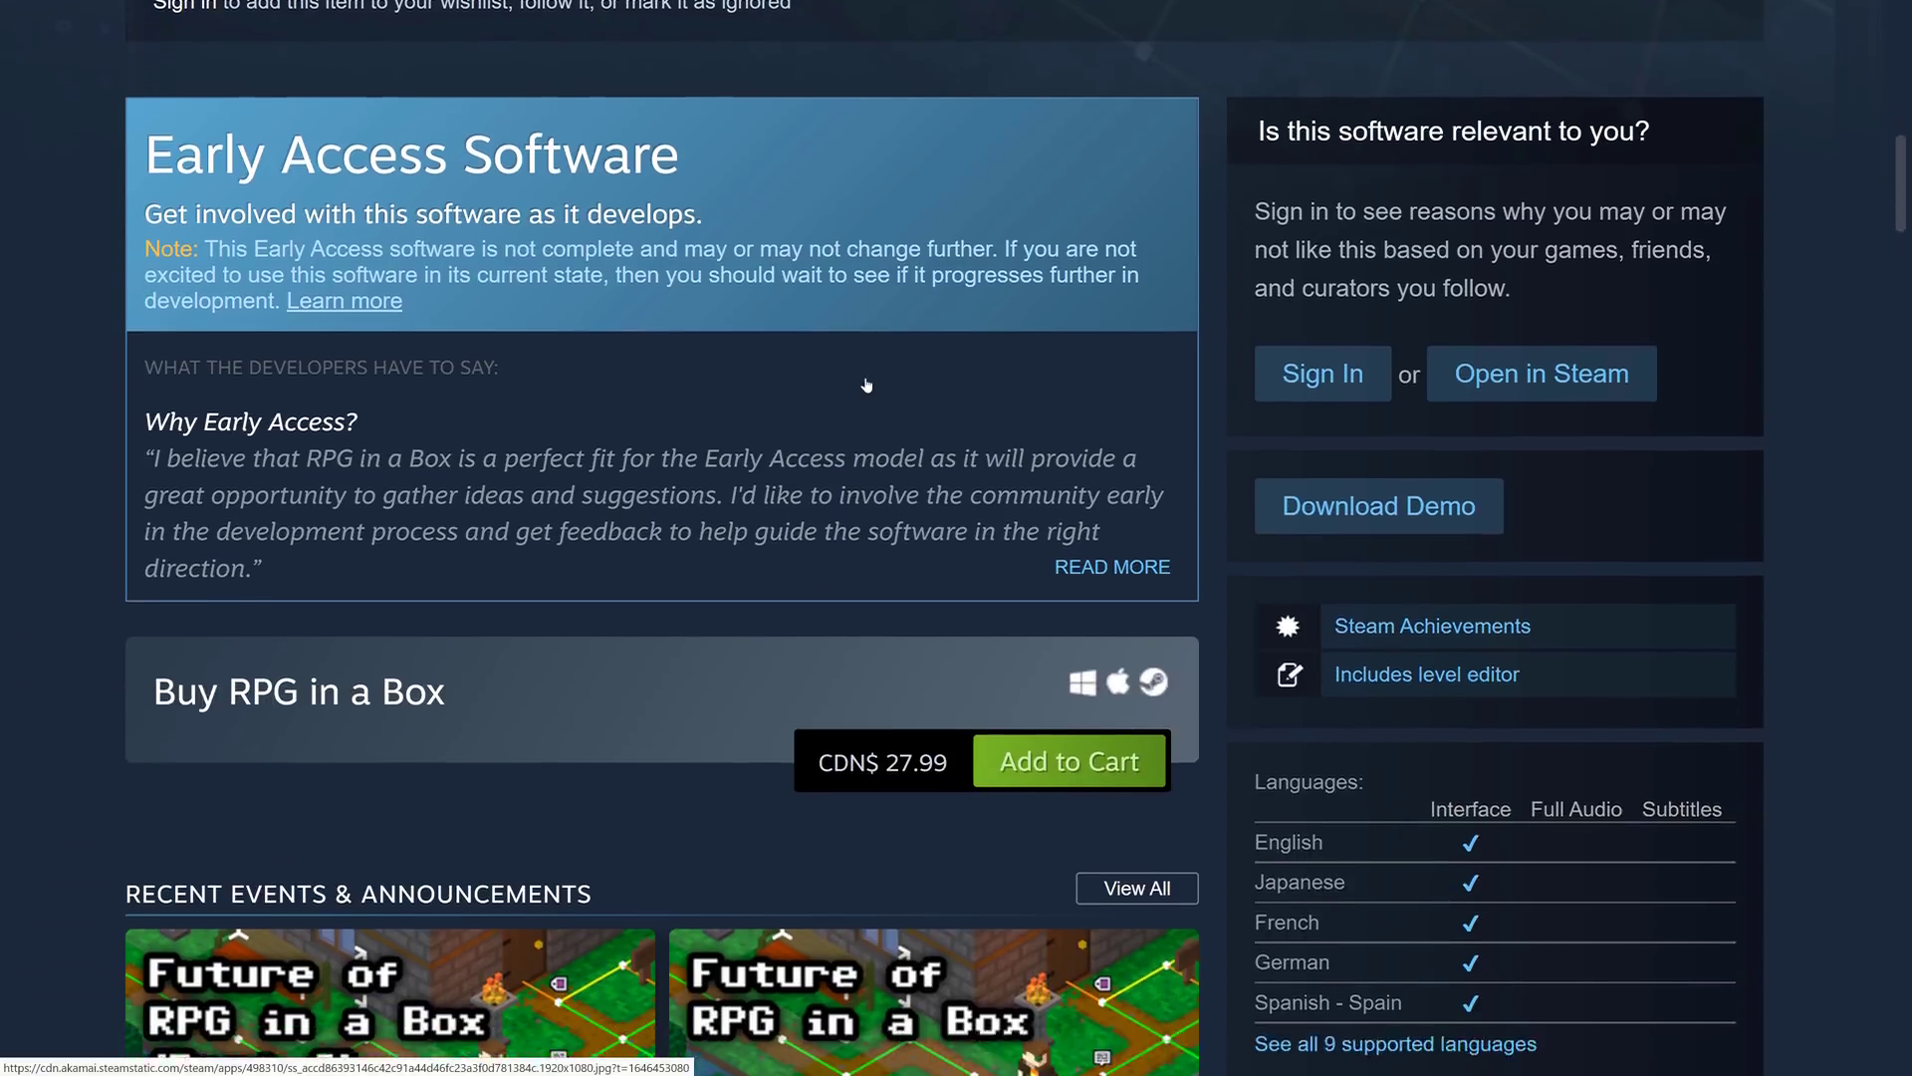
Step: Open the April 6 announcement "Future of RPG in a Box", read it through and close it
{"action": "scroll", "coordinate": [866, 386], "scroll_direction": "down", "scroll_amount": 4}
{"action": "left_click", "coordinate": [906, 570]}
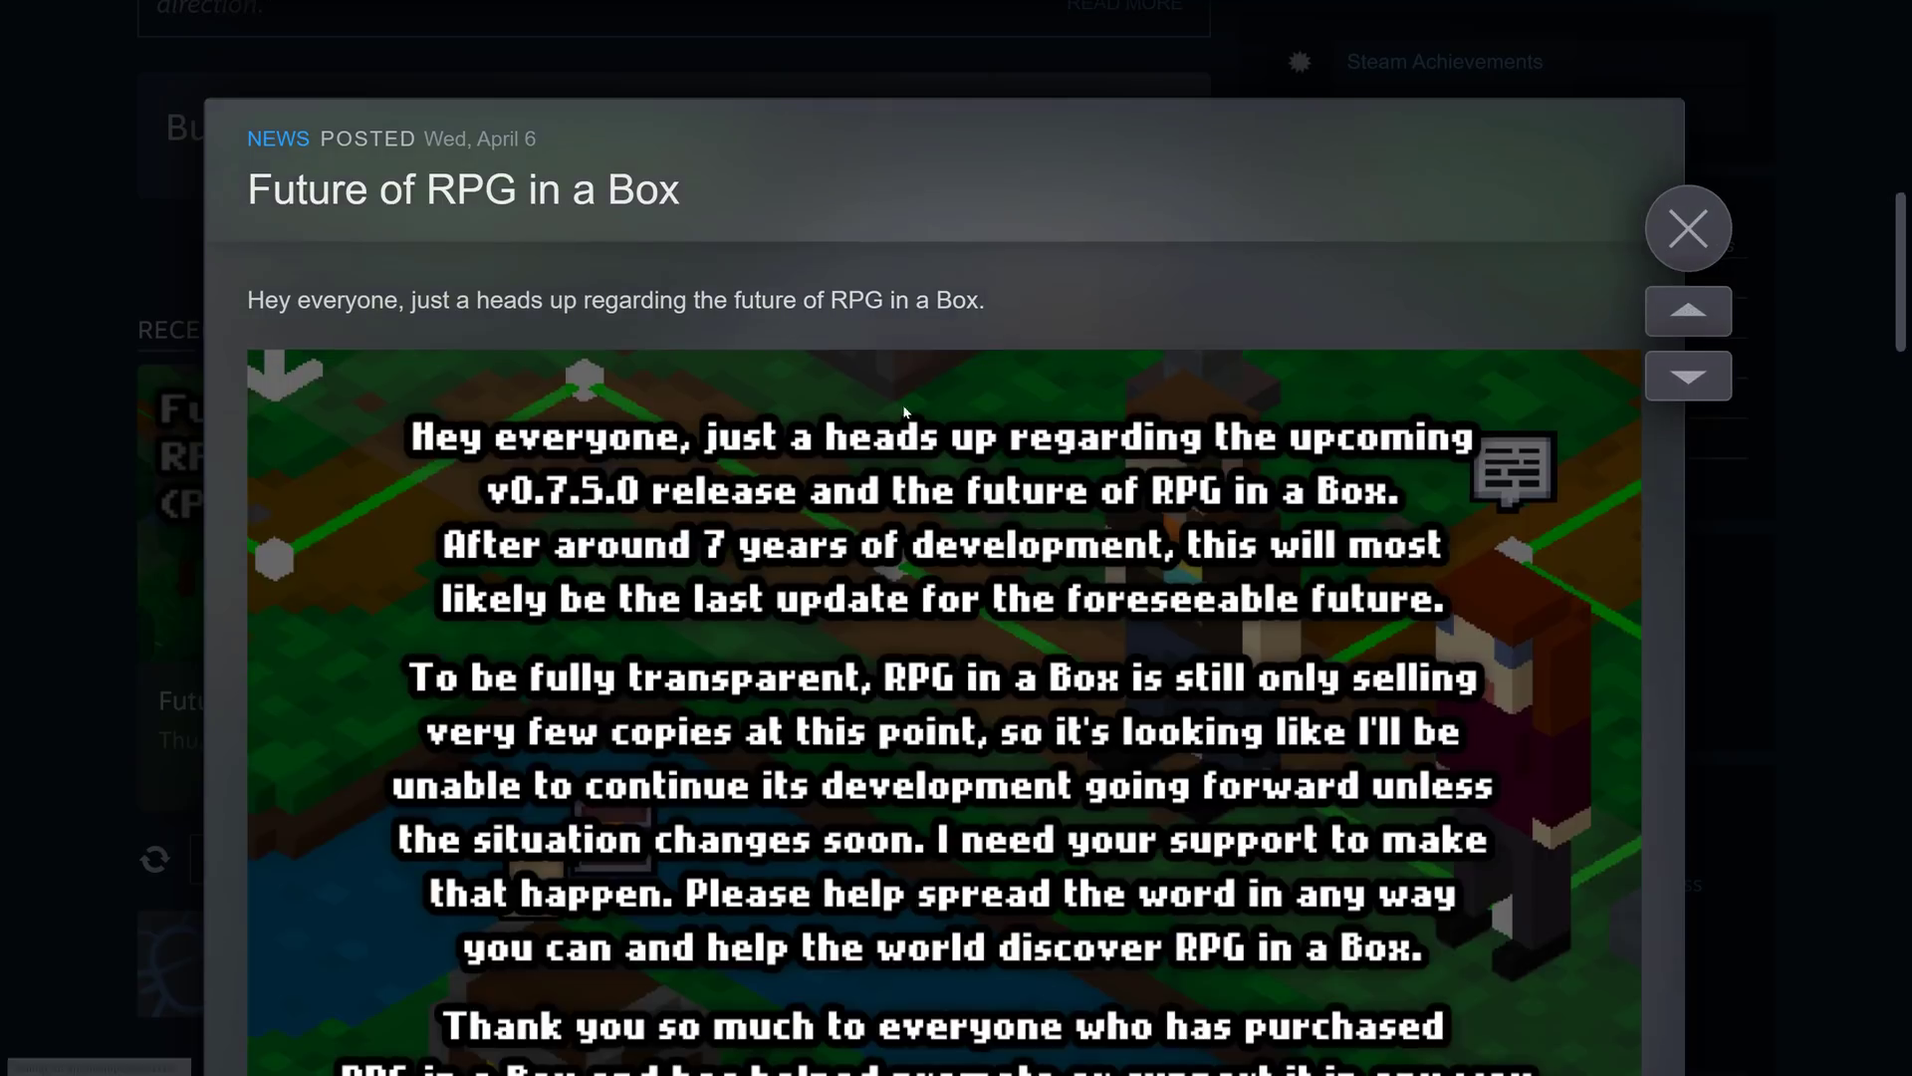
{"action": "scroll", "coordinate": [904, 412], "scroll_direction": "down", "scroll_amount": 3}
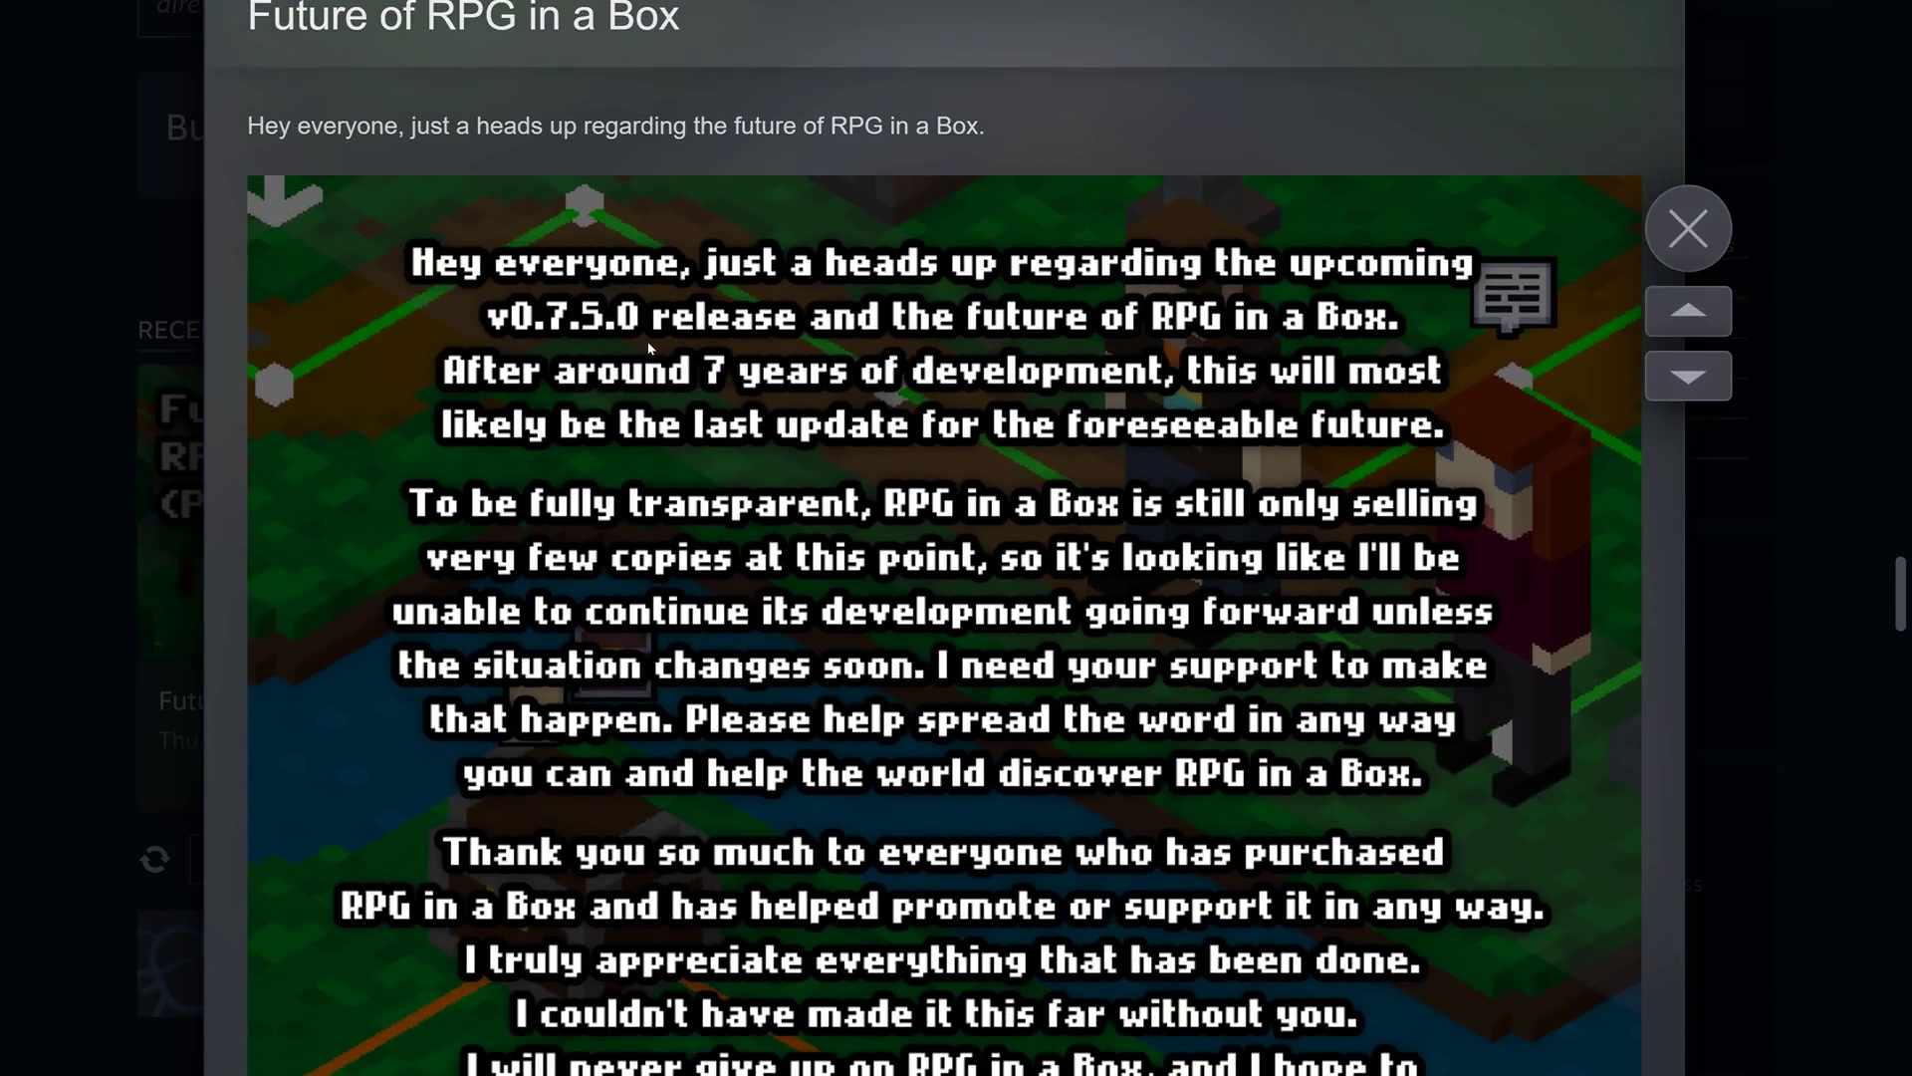
{"action": "scroll", "coordinate": [648, 347], "scroll_direction": "down", "scroll_amount": 2}
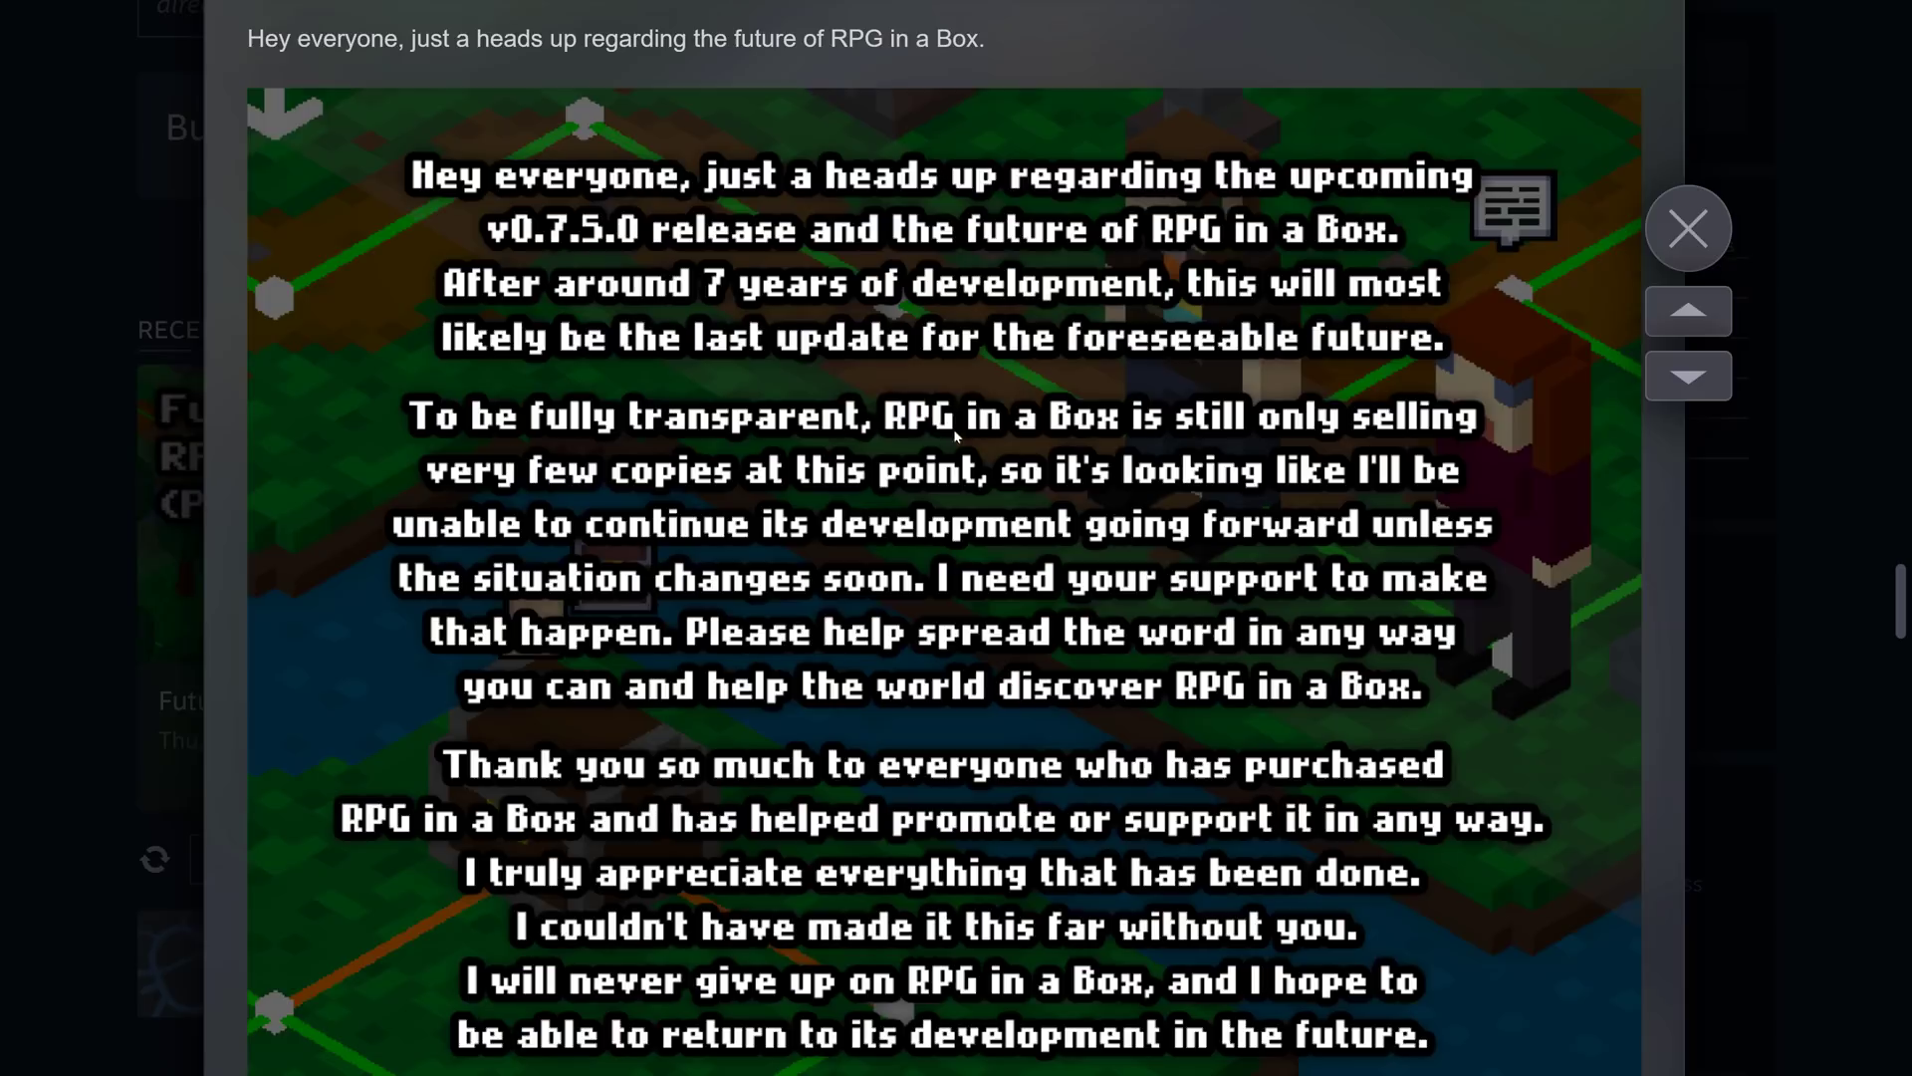
{"action": "scroll", "coordinate": [794, 446], "scroll_direction": "down", "scroll_amount": 2}
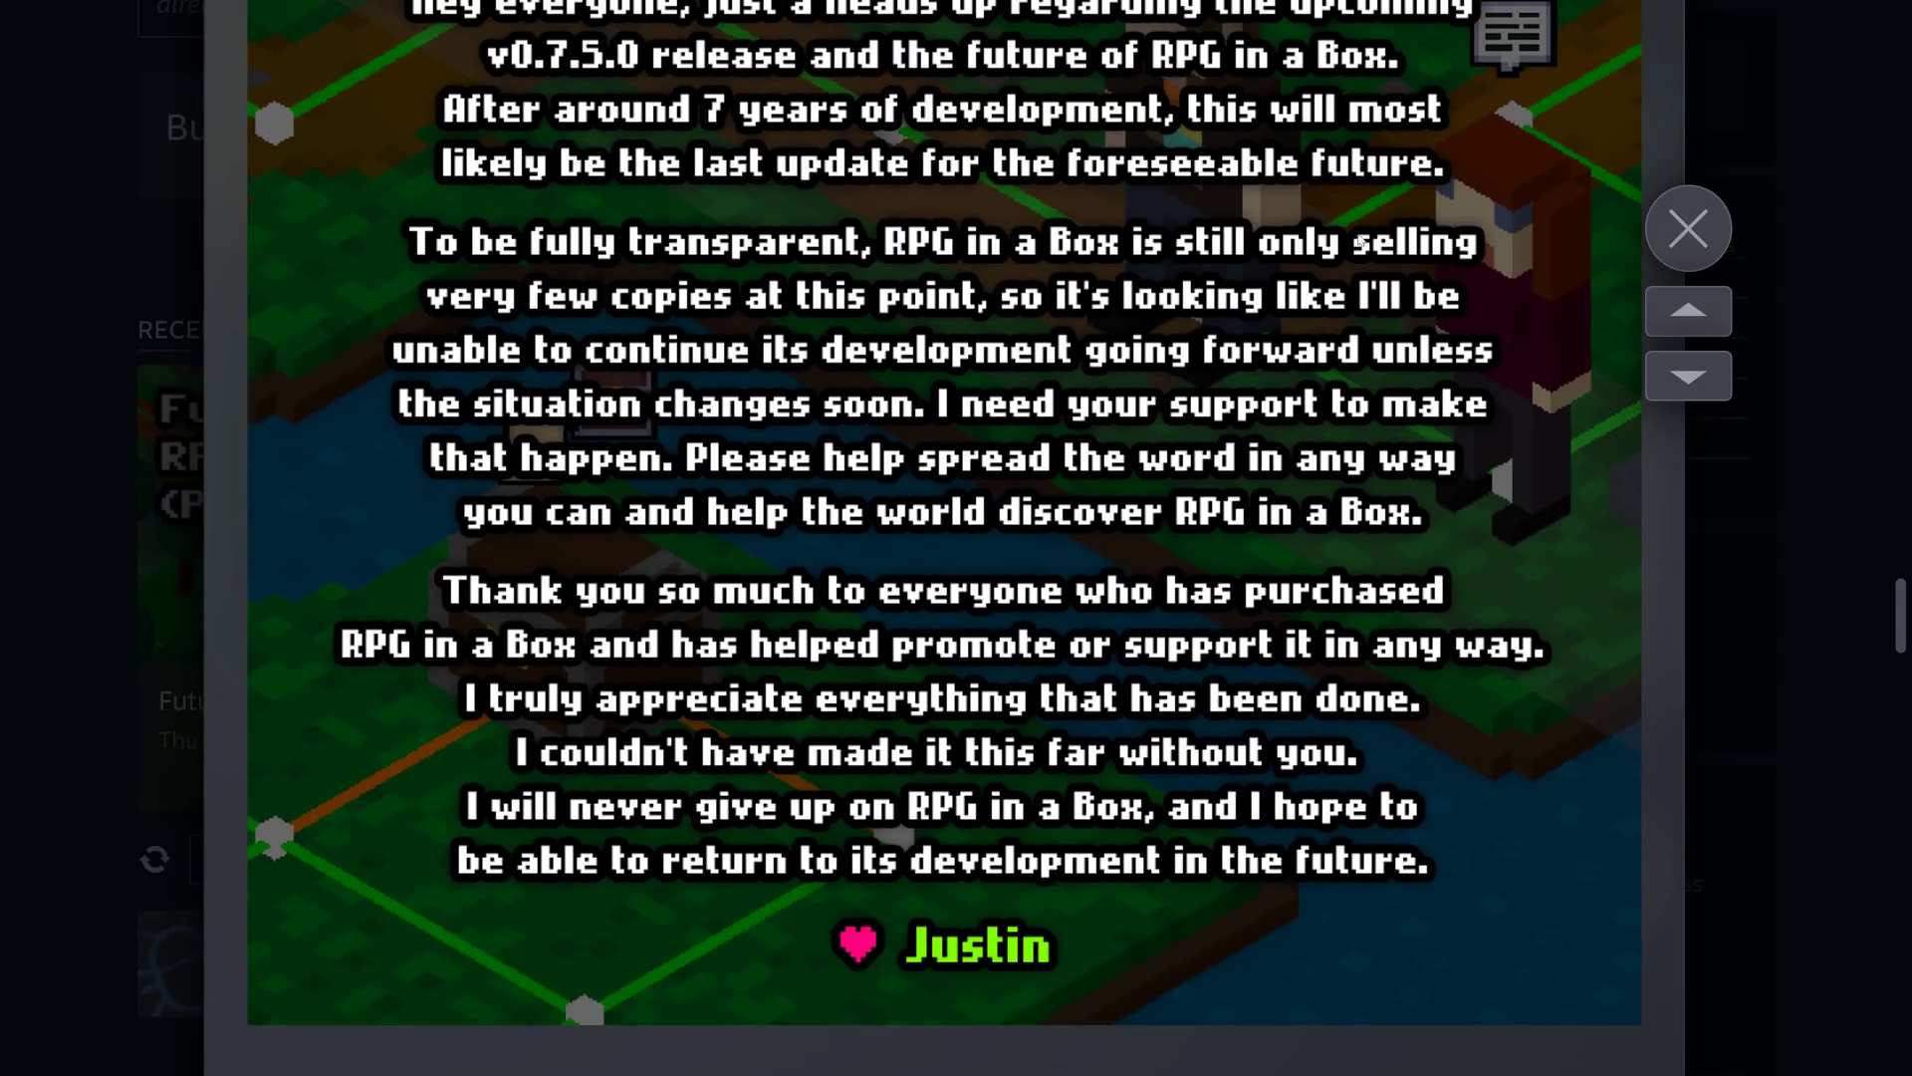
{"action": "scroll", "coordinate": [1579, 416], "scroll_direction": "up", "scroll_amount": 1}
{"action": "left_click", "coordinate": [1688, 228]}
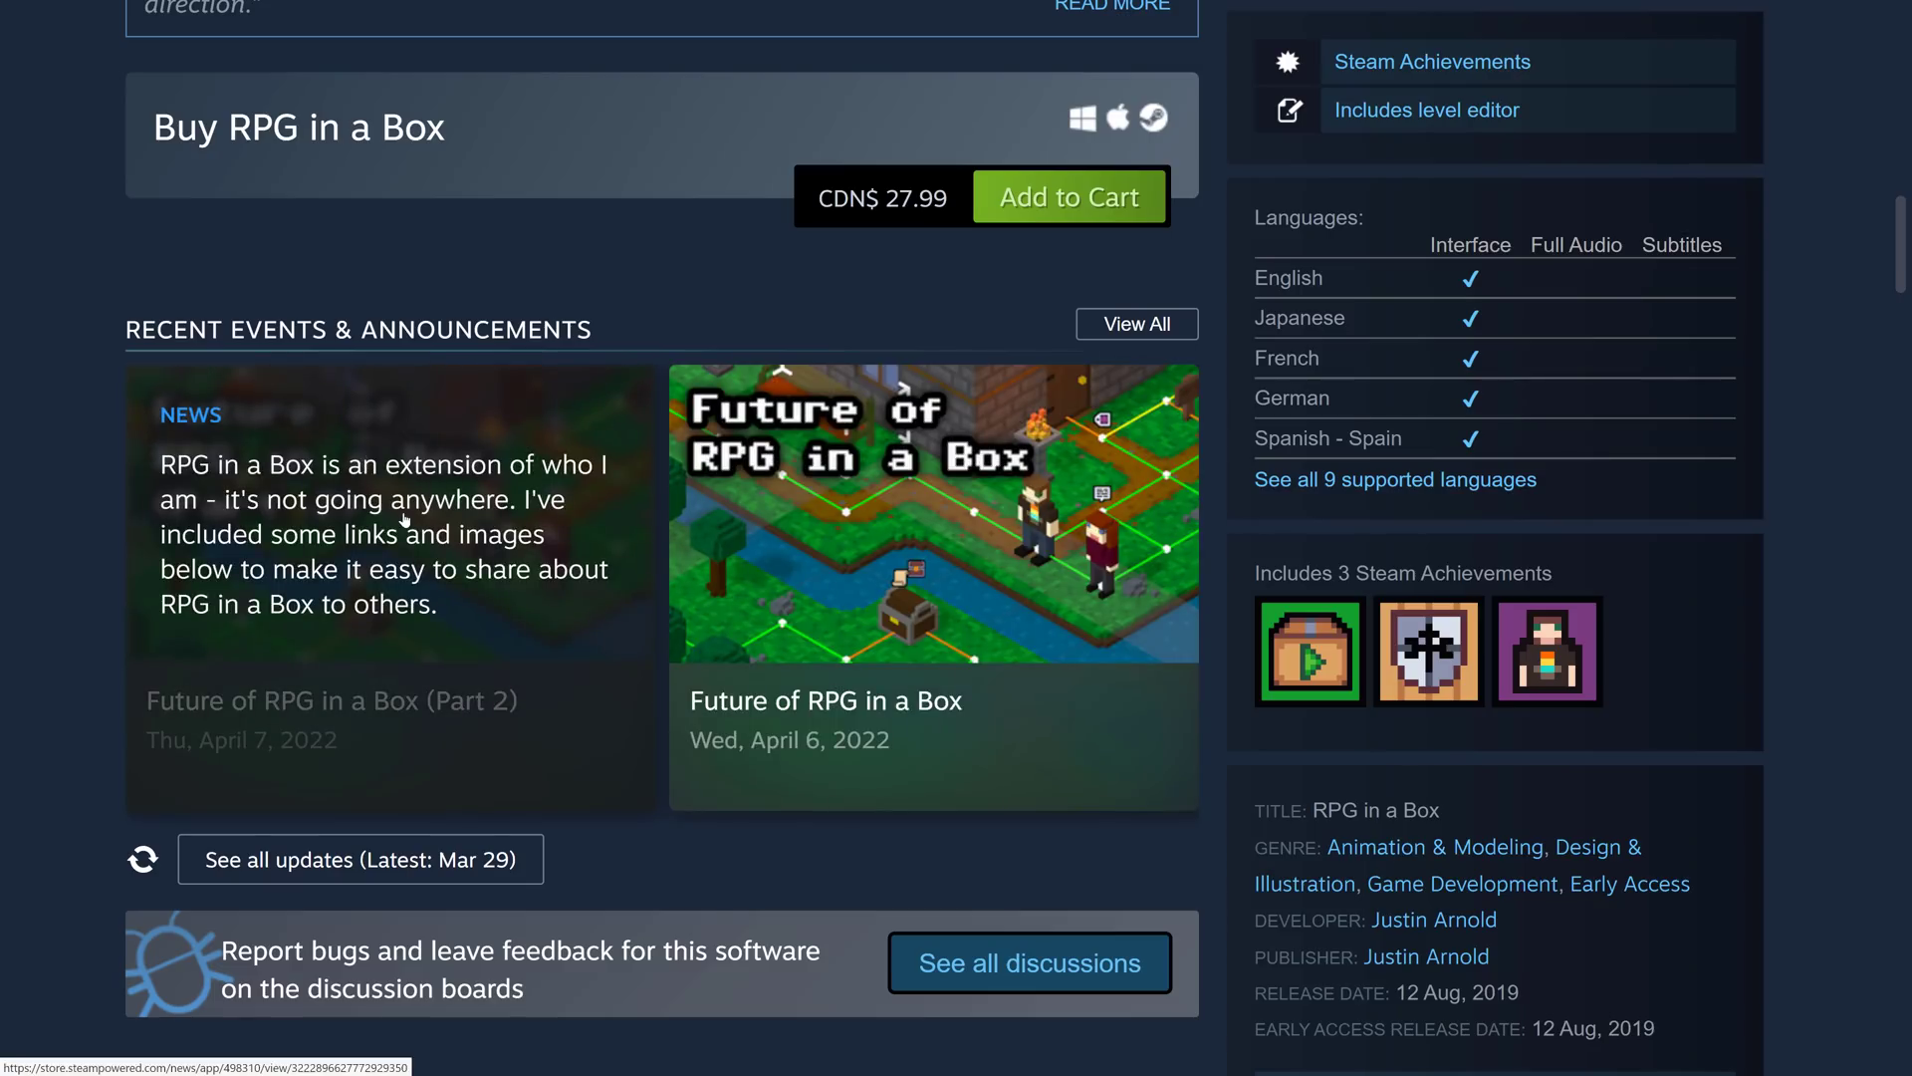
Step: Open the April 7 announcement "Future of RPG in a Box (Part 2)" and read its message
{"action": "left_click", "coordinate": [404, 520]}
{"action": "scroll", "coordinate": [1066, 530], "scroll_direction": "down", "scroll_amount": 2}
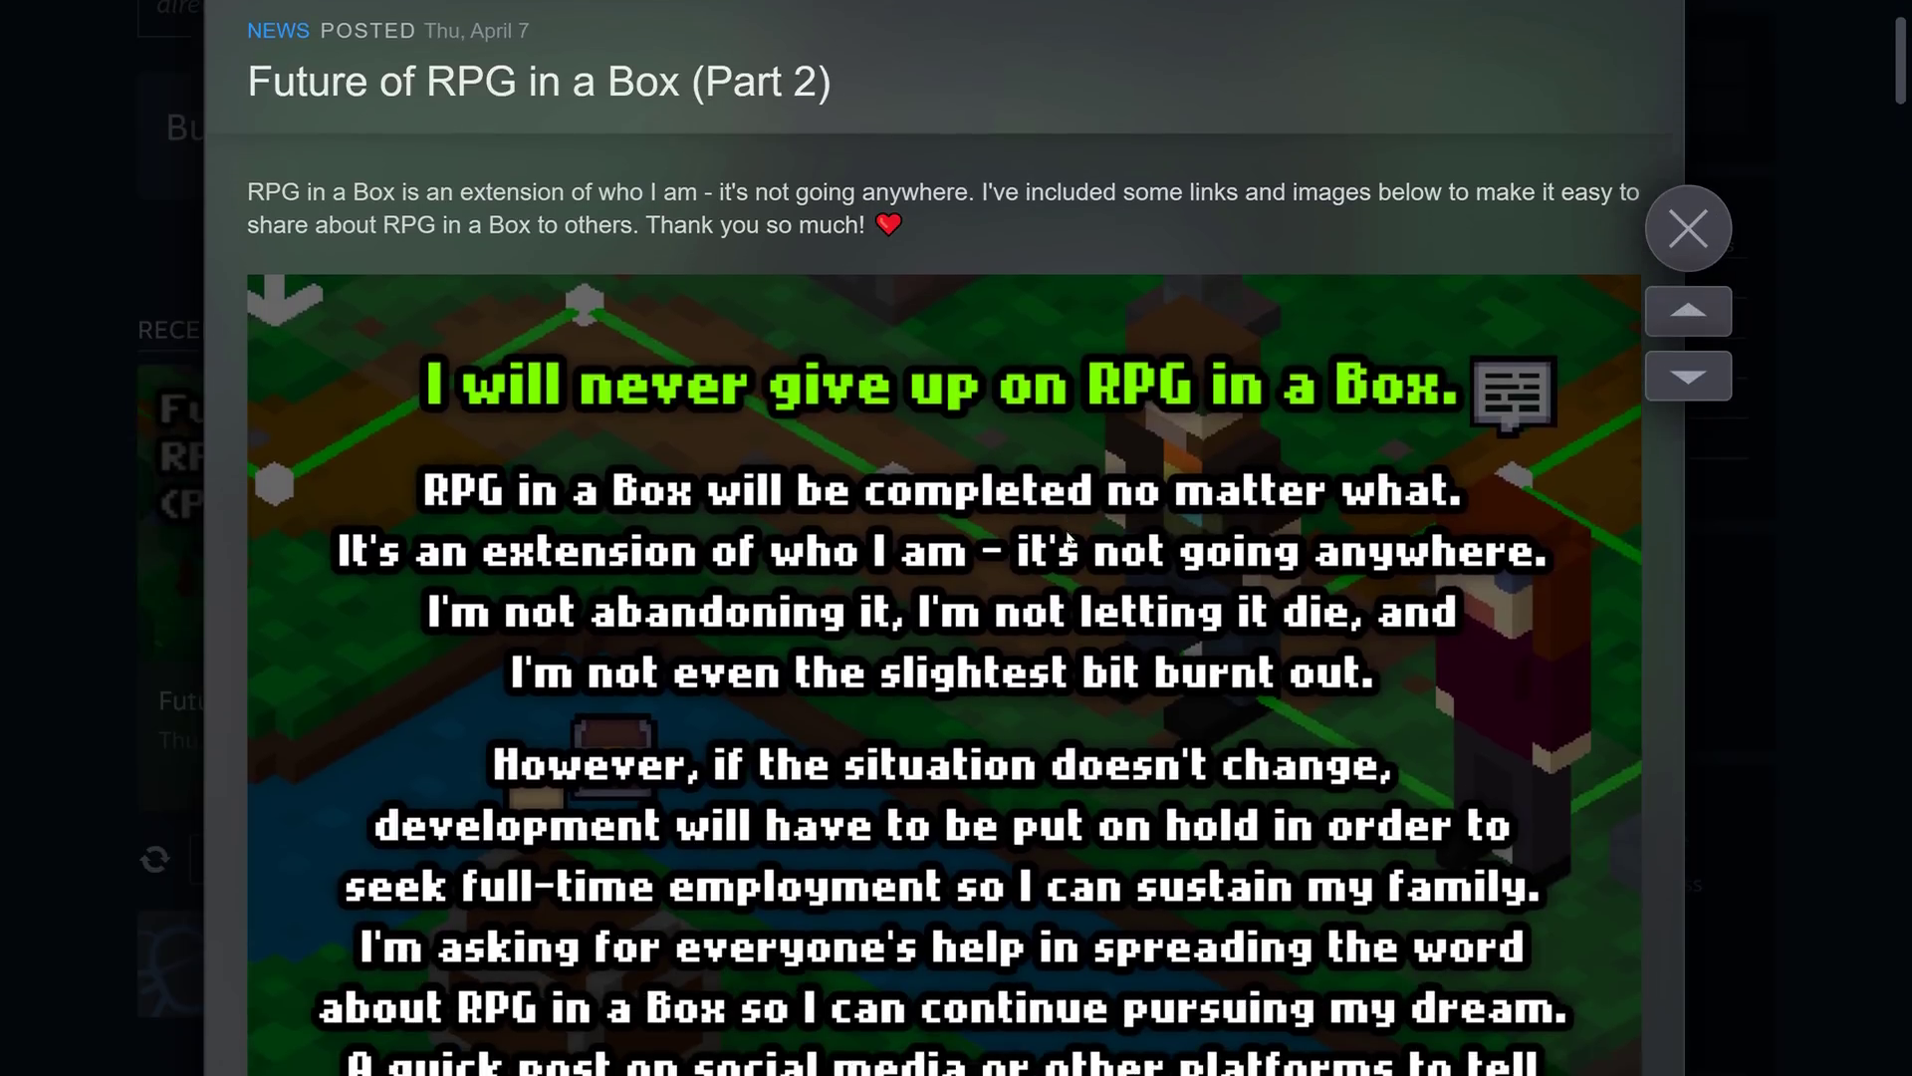
{"action": "scroll", "coordinate": [1066, 538], "scroll_direction": "down", "scroll_amount": 1}
{"action": "scroll", "coordinate": [1068, 538], "scroll_direction": "down", "scroll_amount": 1}
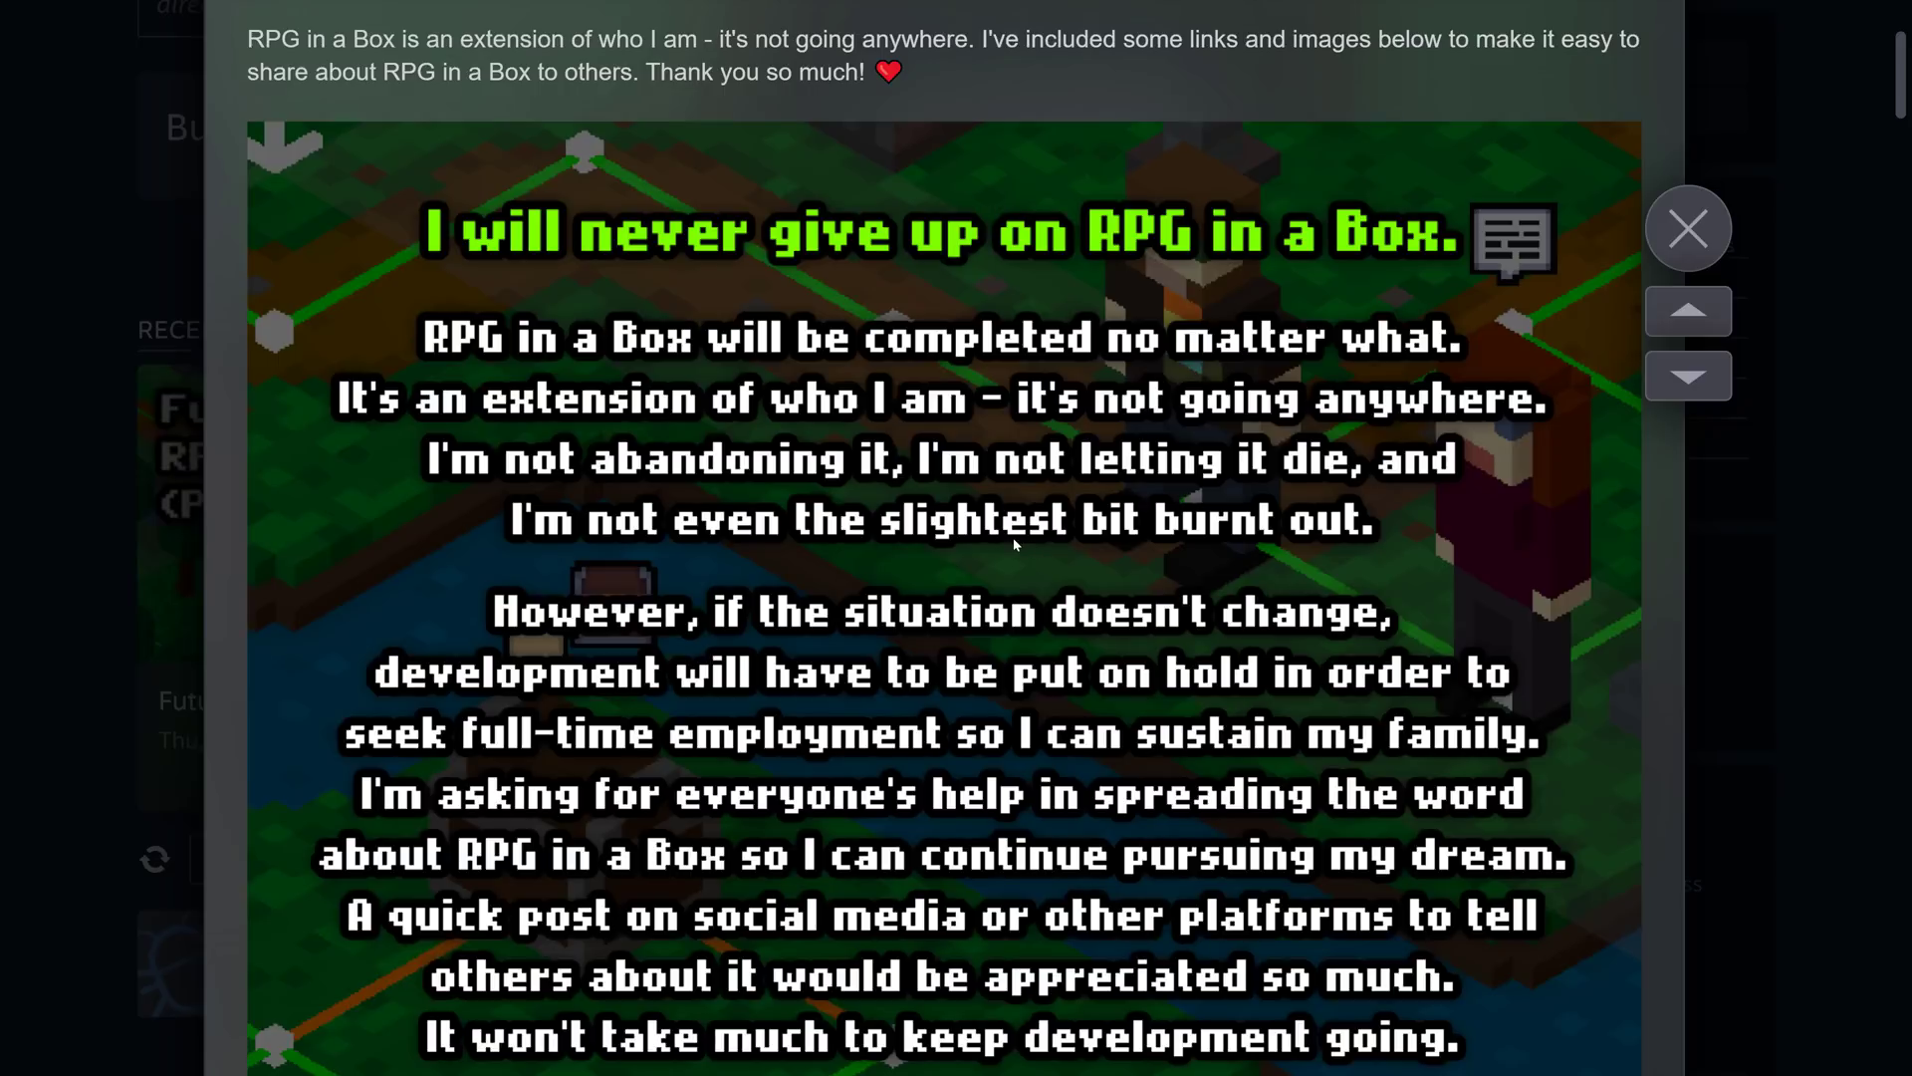
Step: Read the rest of the April 7 announcement, close it and look over the RPG in a Box store page up to its beginning
{"action": "scroll", "coordinate": [1067, 549], "scroll_direction": "down", "scroll_amount": 2}
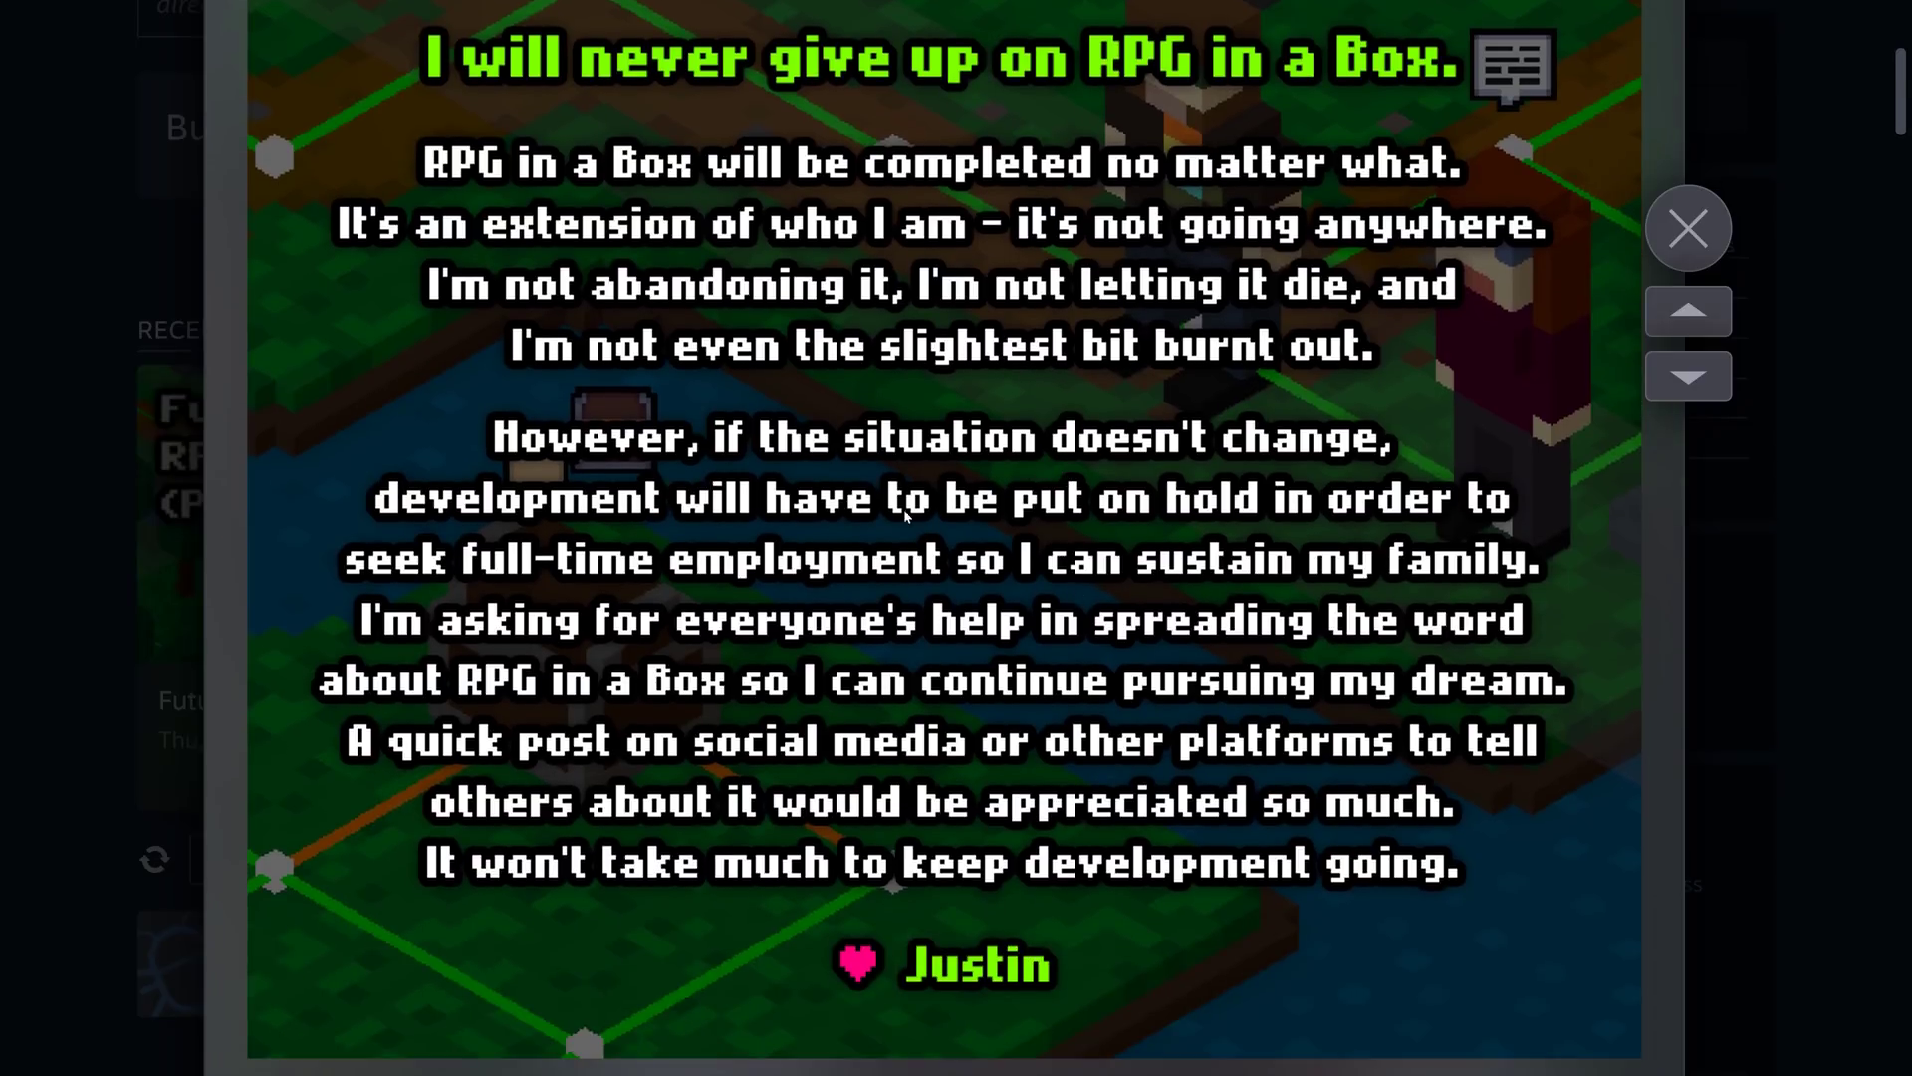
{"action": "left_click", "coordinate": [1689, 229]}
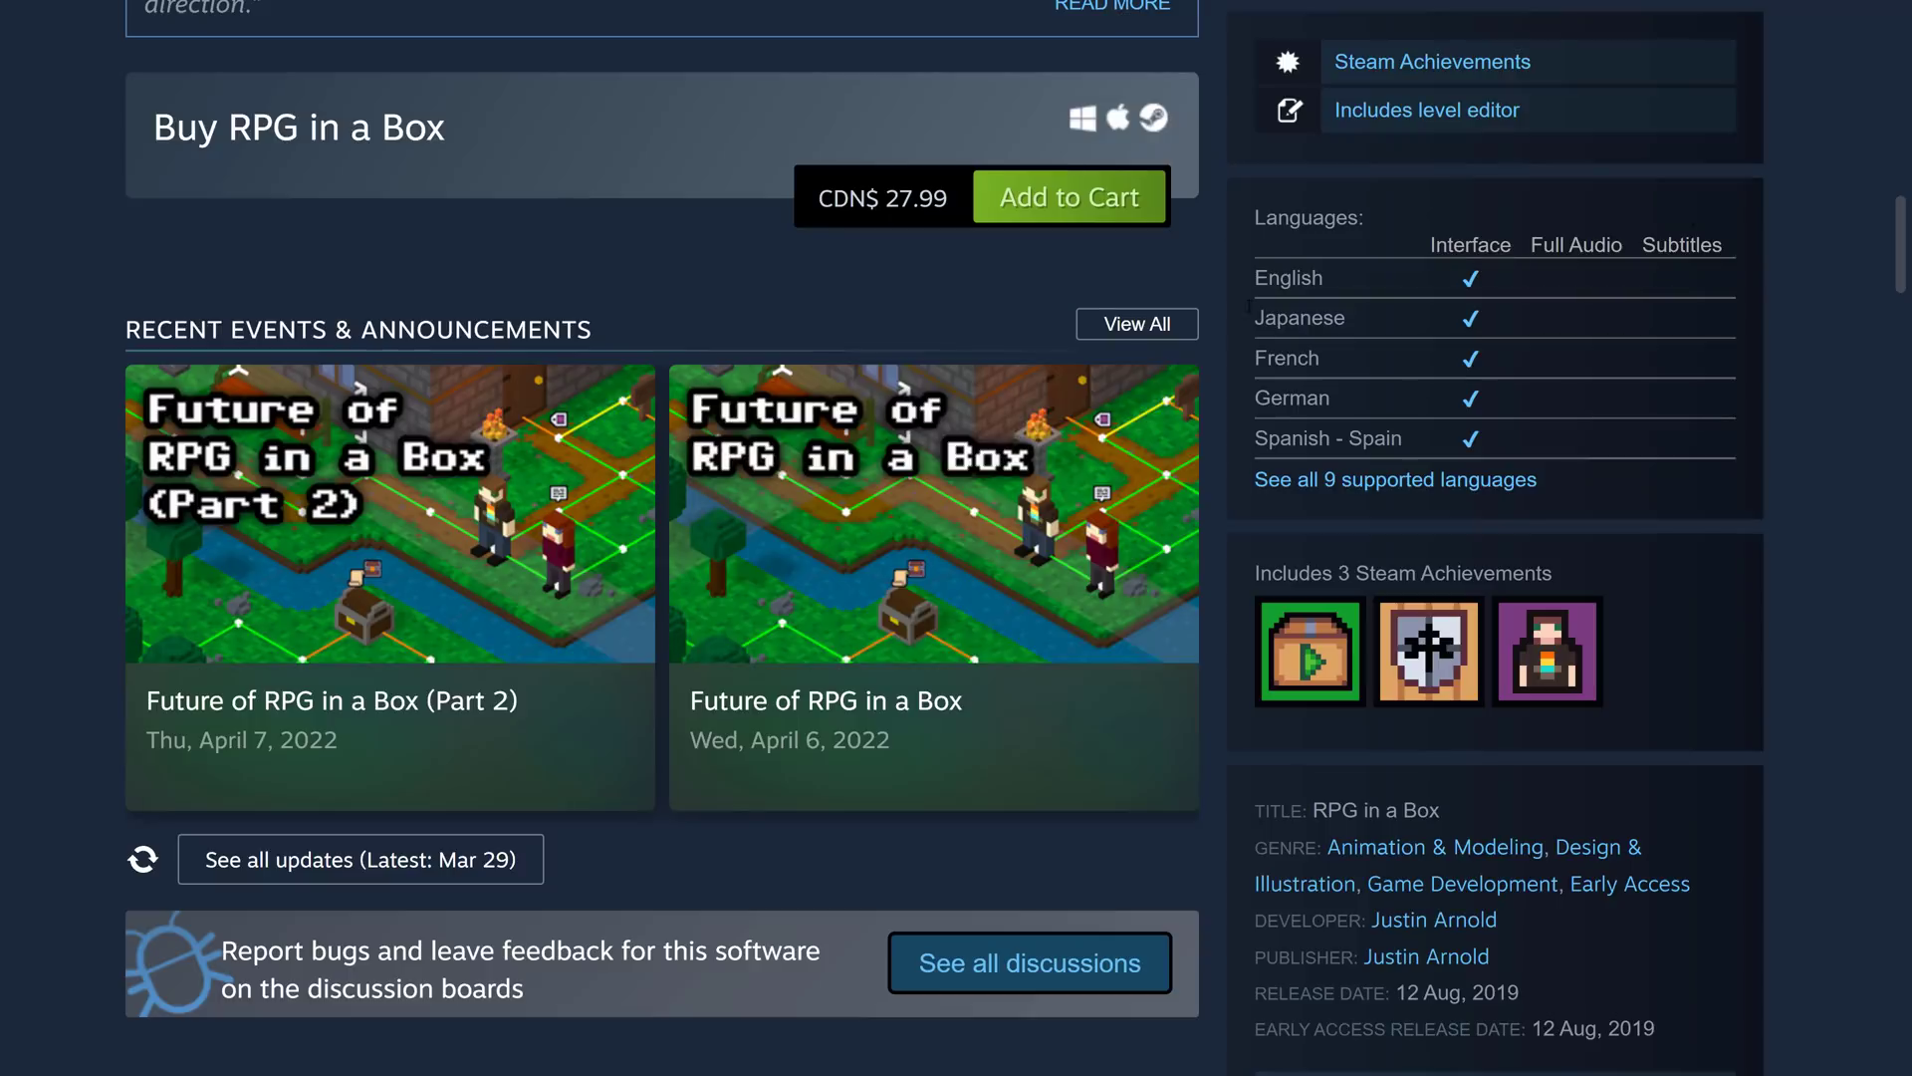
{"action": "scroll", "coordinate": [1221, 524], "scroll_direction": "up", "scroll_amount": 6}
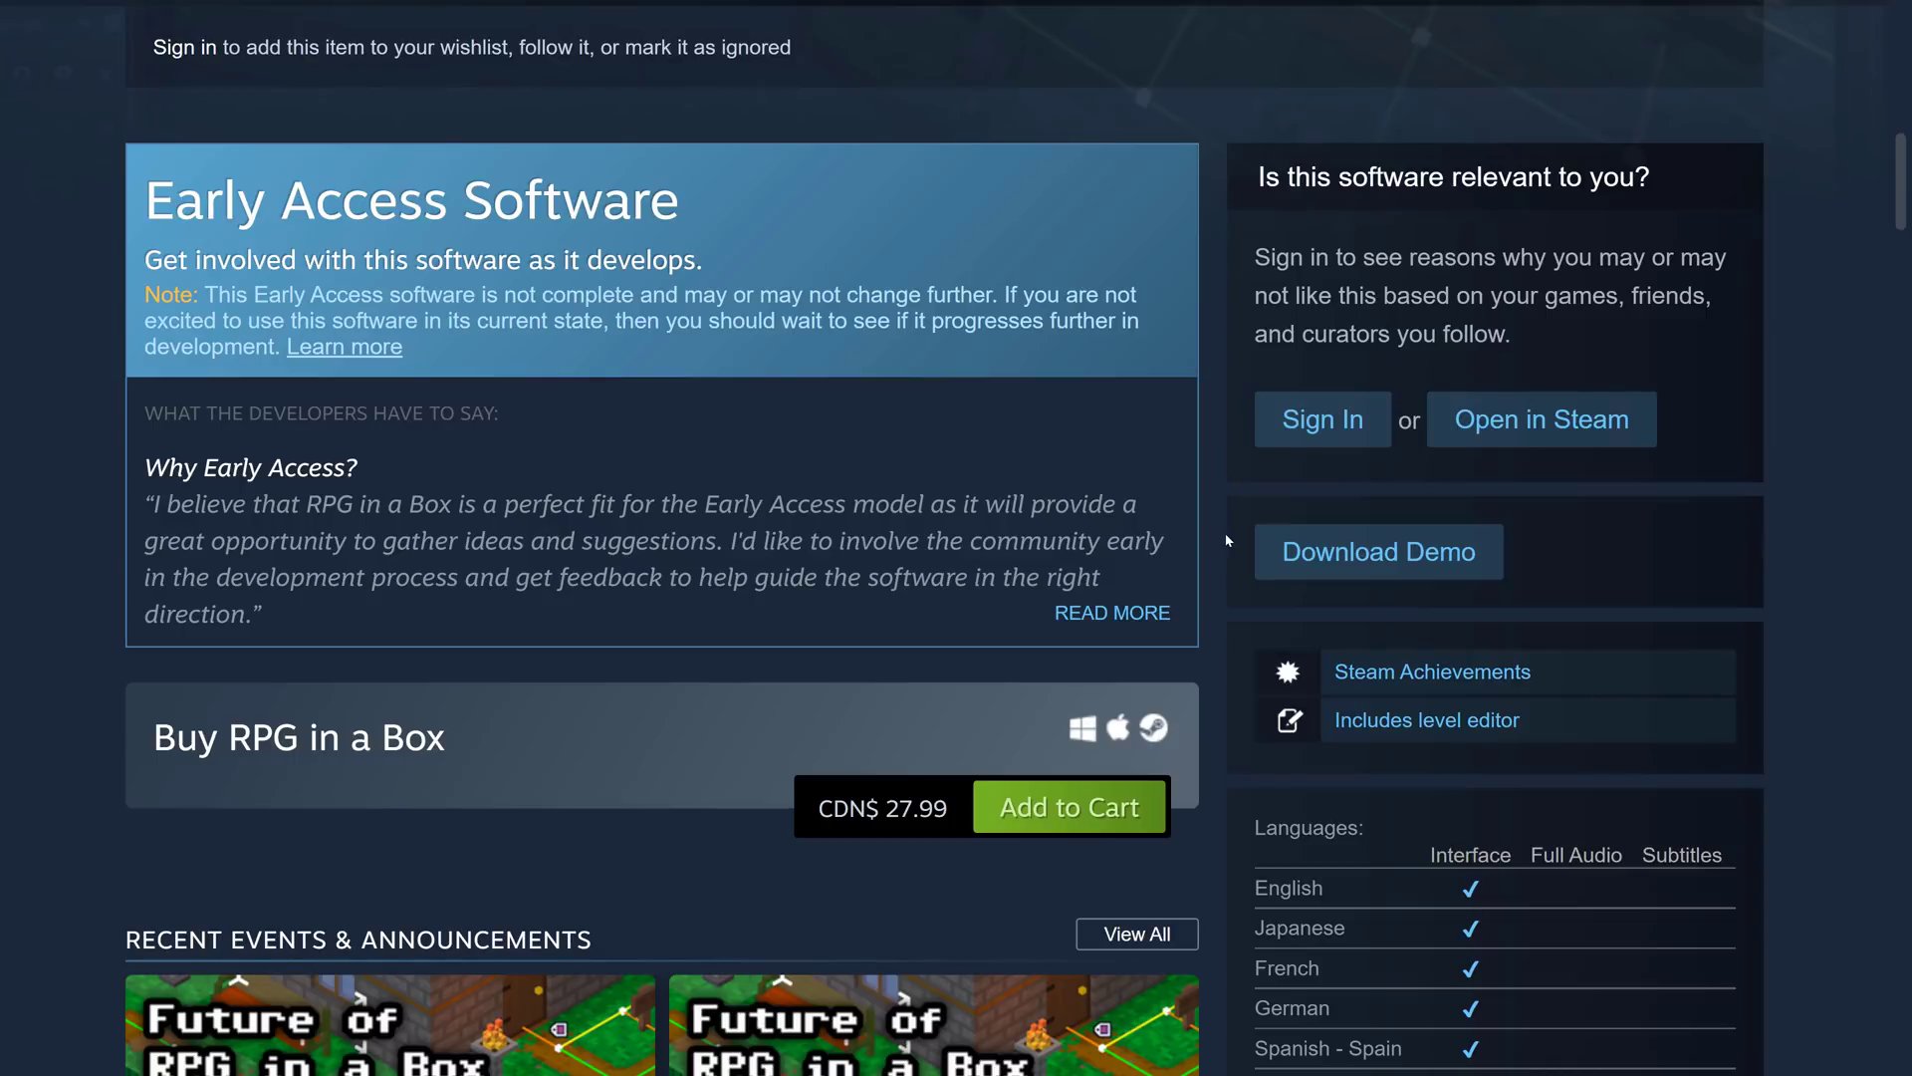
{"action": "scroll", "coordinate": [1229, 504], "scroll_direction": "up", "scroll_amount": 5}
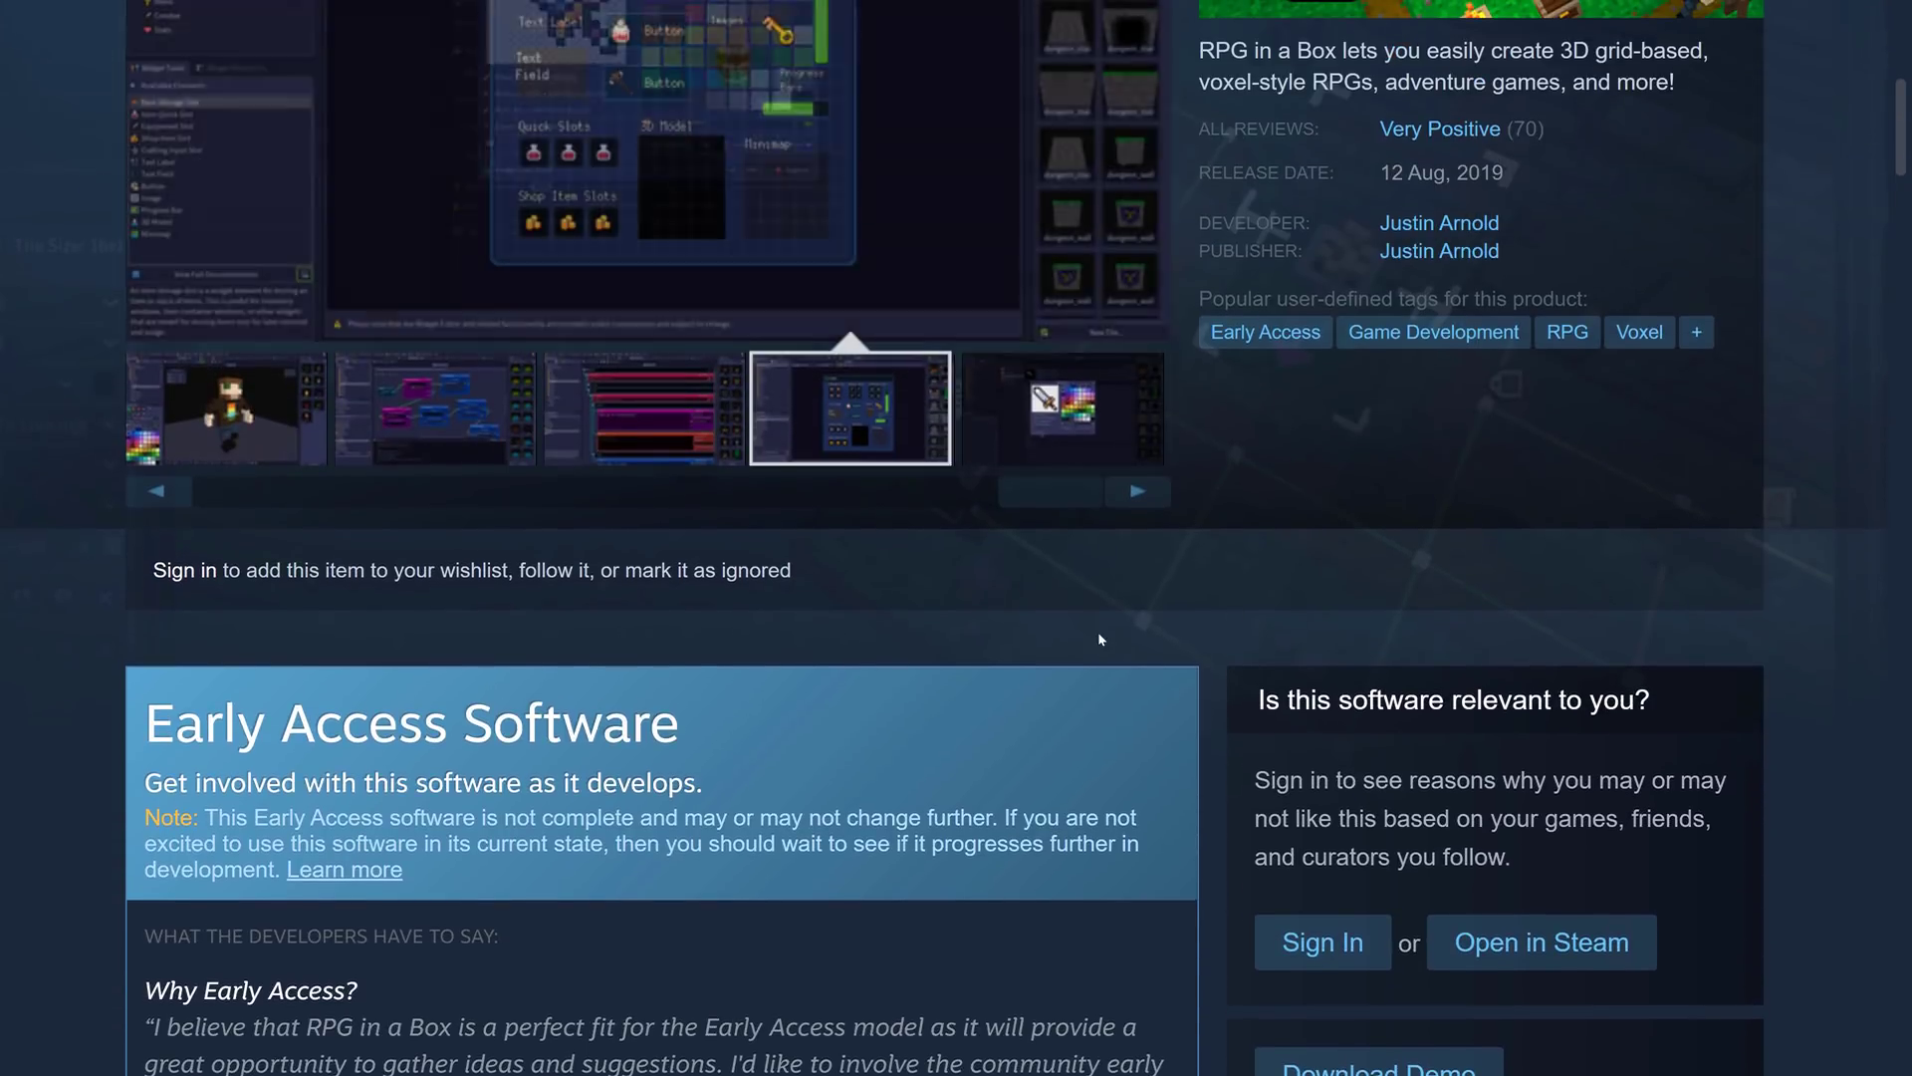
{"action": "scroll", "coordinate": [1097, 631], "scroll_direction": "up", "scroll_amount": 4}
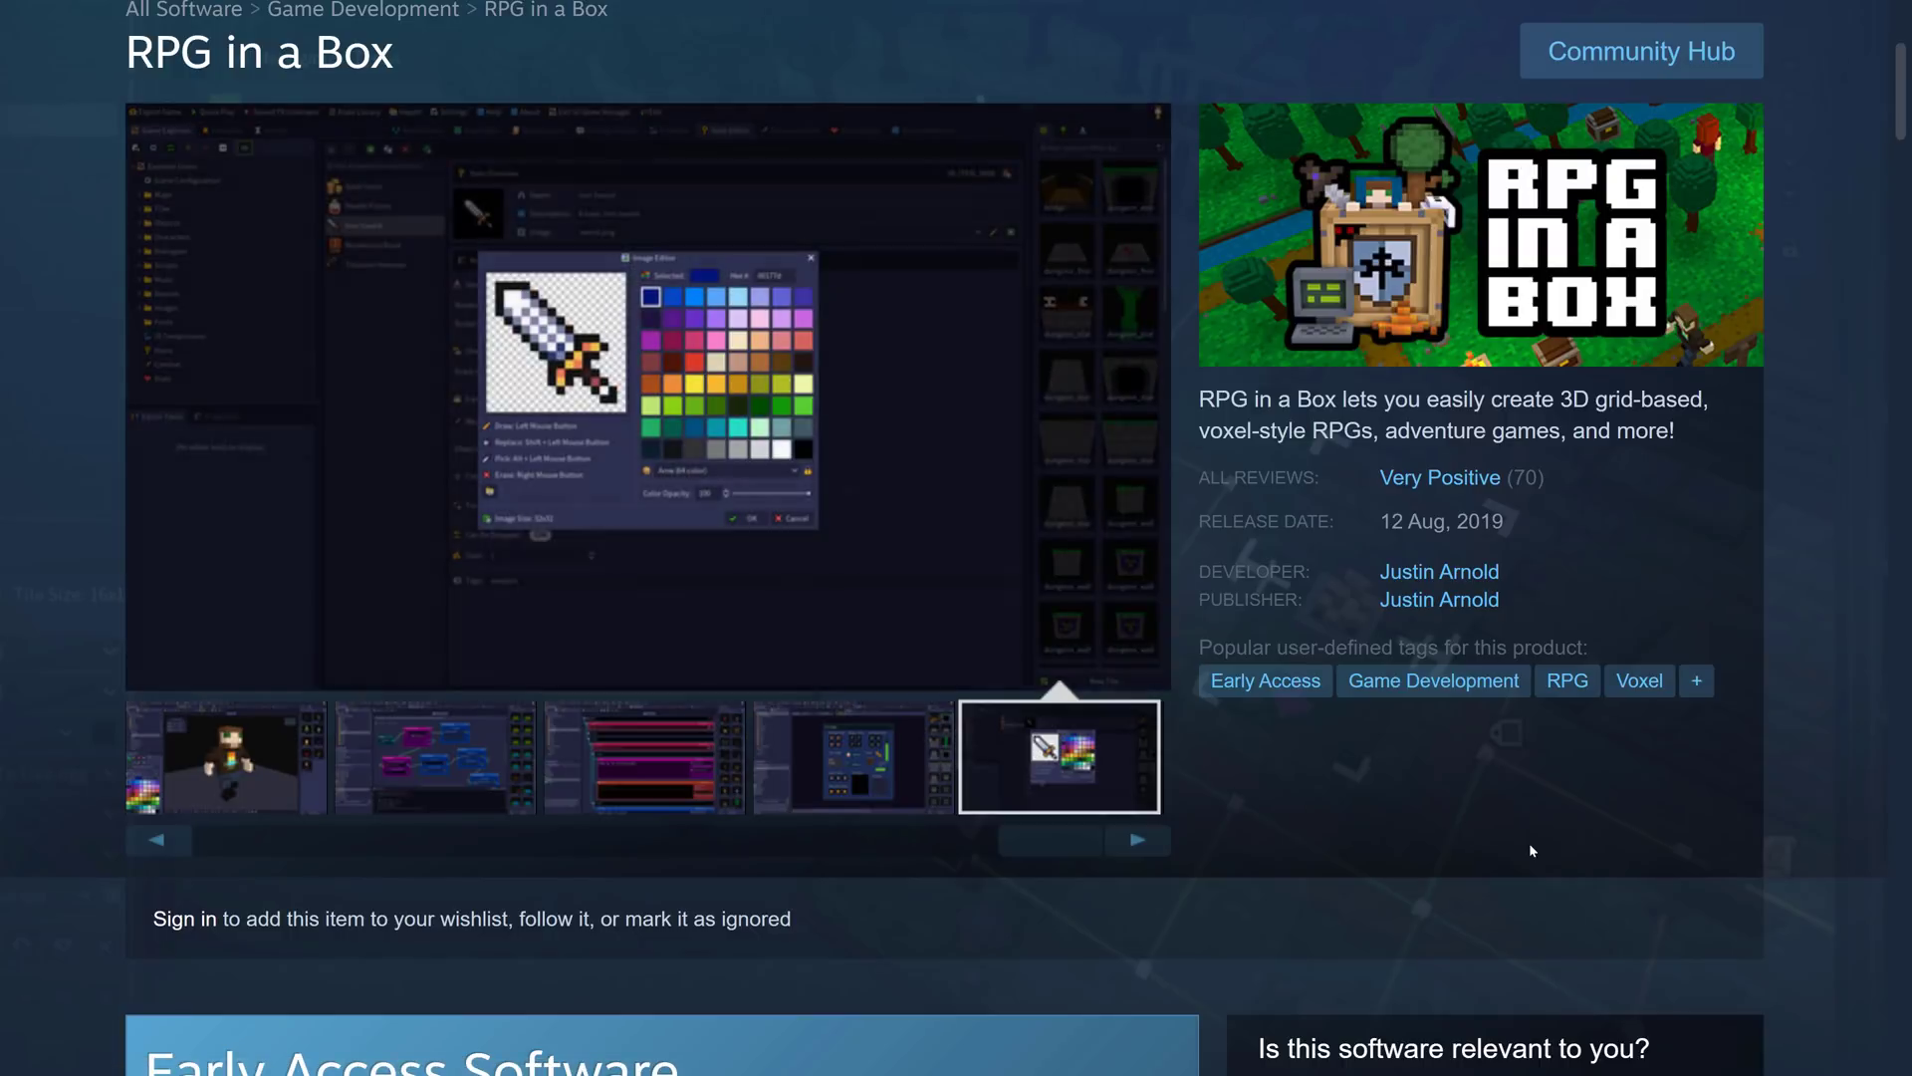
{"action": "scroll", "coordinate": [860, 642], "scroll_direction": "up", "scroll_amount": 3}
{"action": "scroll", "coordinate": [860, 642], "scroll_direction": "up", "scroll_amount": 1}
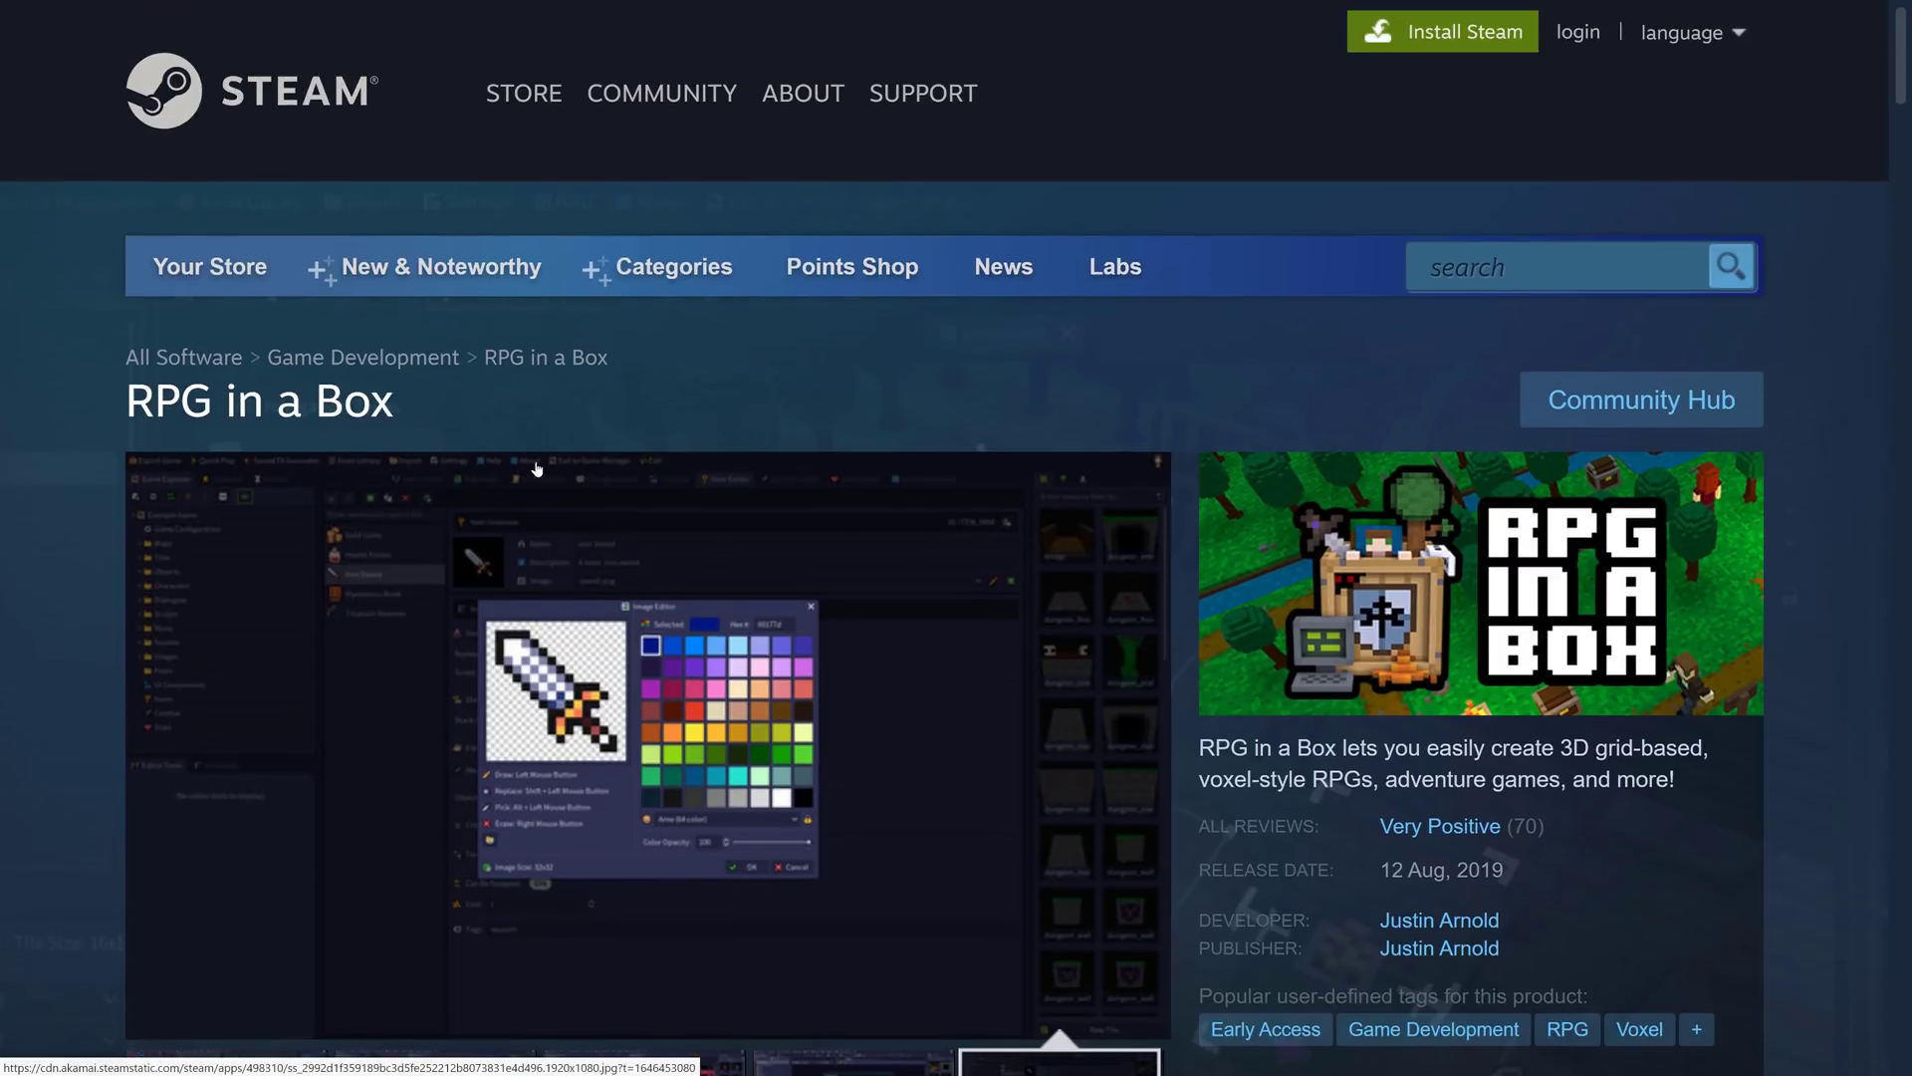
Step: Pause the trailer on the store page and switch back to the RPG in a Box editor with the startup script
{"action": "scroll", "coordinate": [799, 600], "scroll_direction": "down", "scroll_amount": 3}
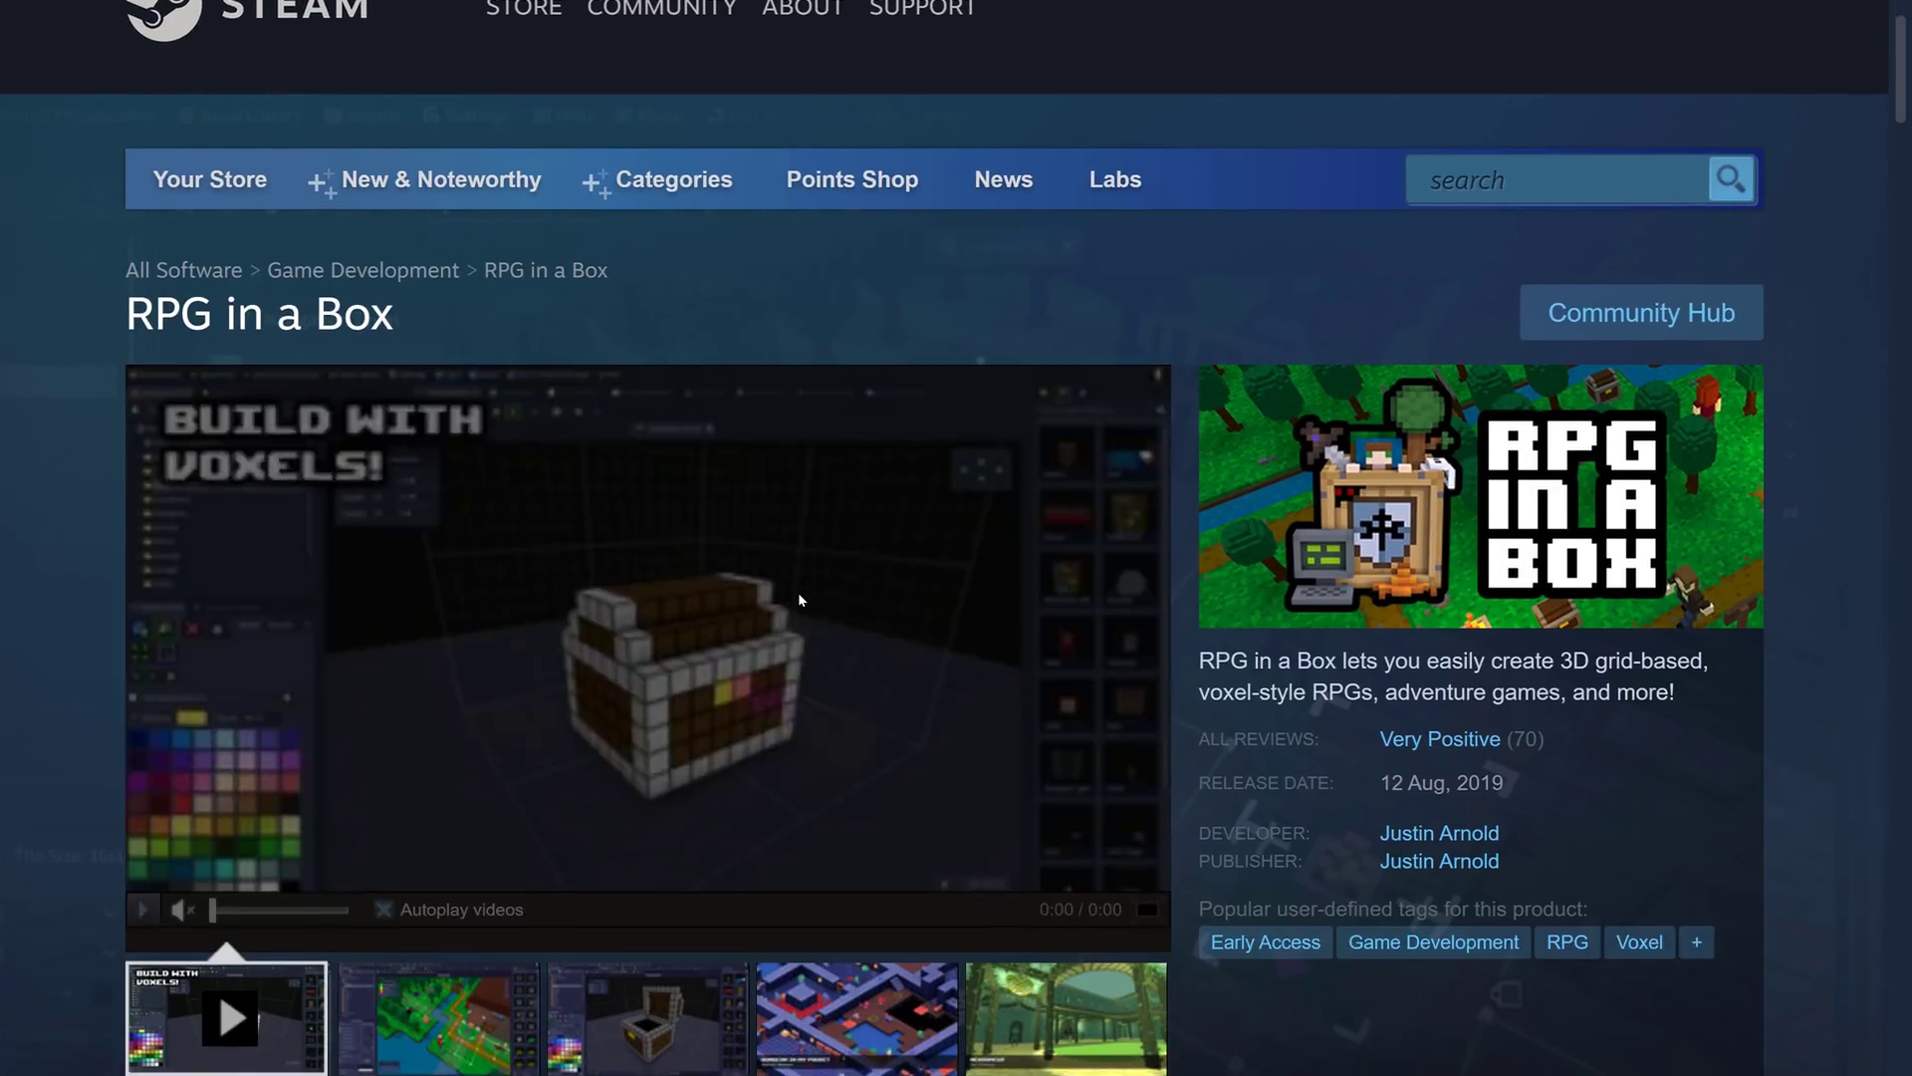
{"action": "left_click", "coordinate": [147, 738]}
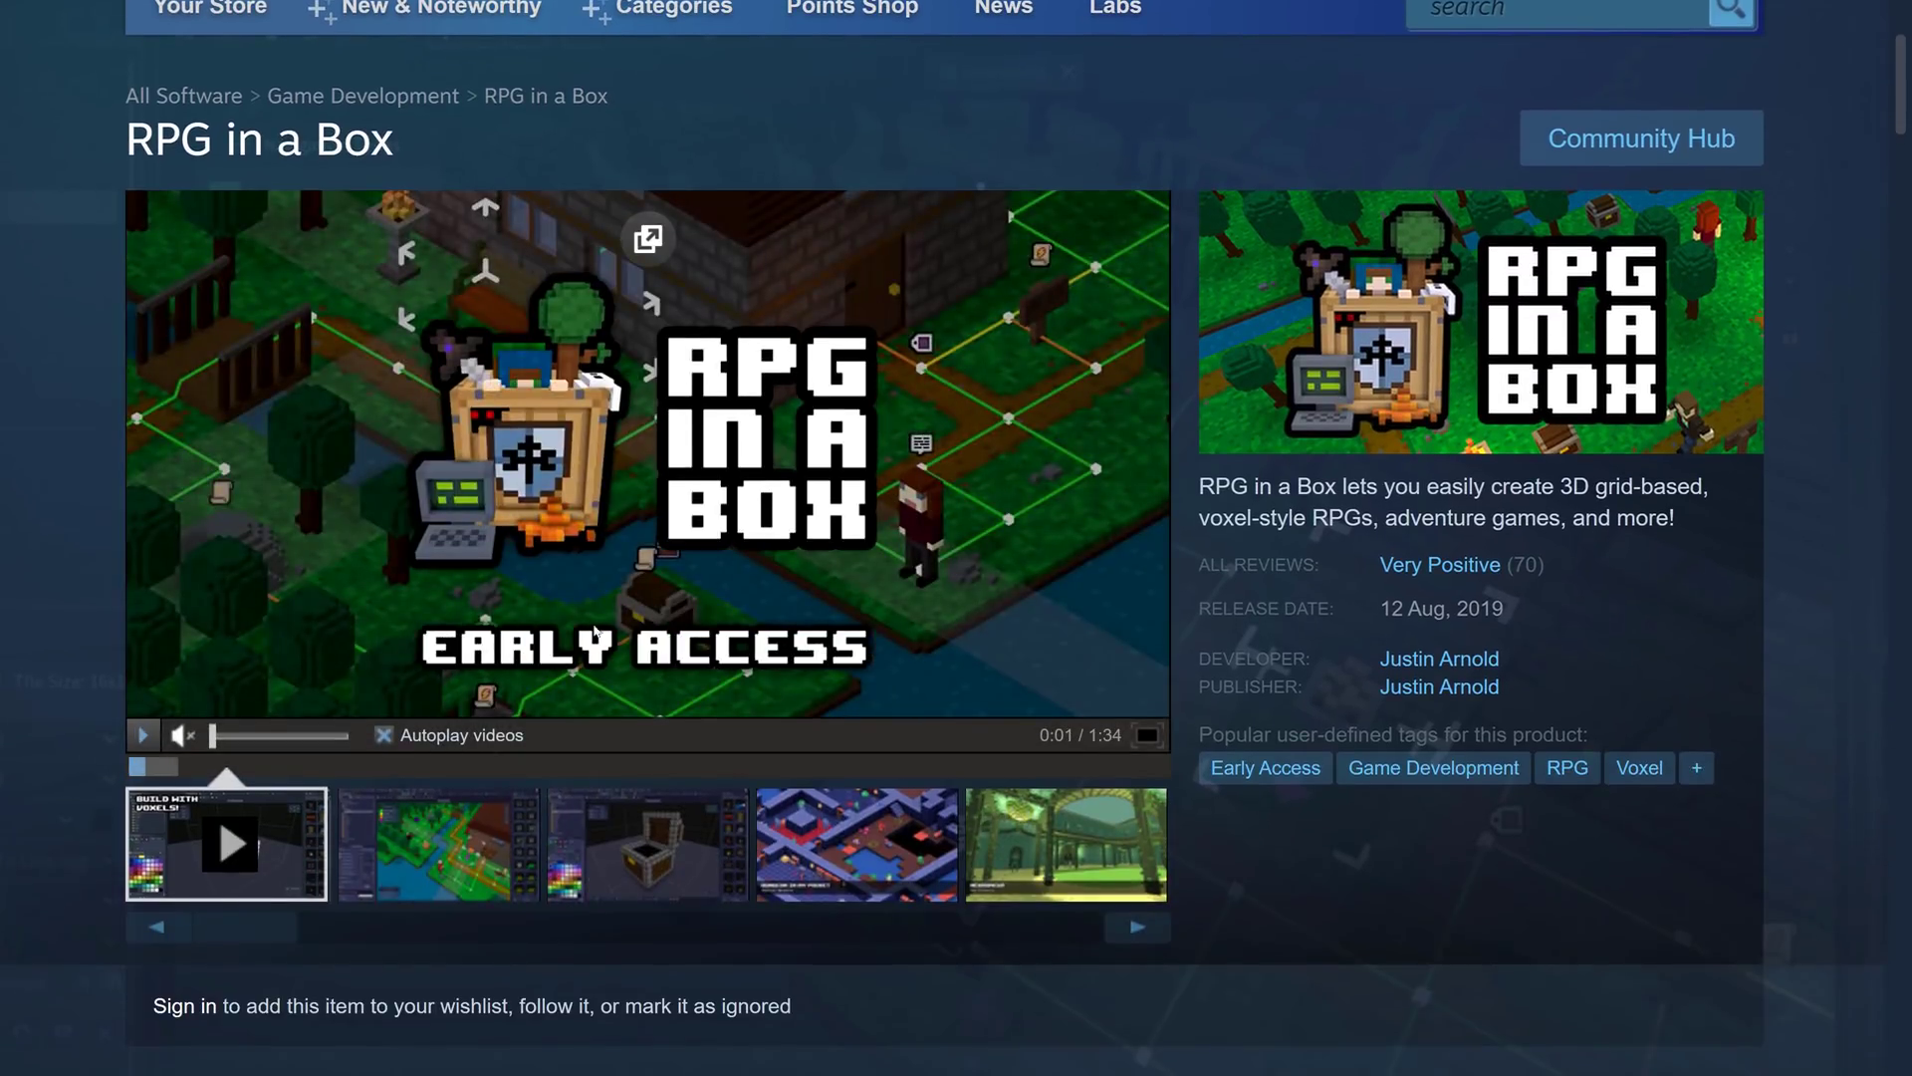
{"action": "scroll", "coordinate": [409, 782], "scroll_direction": "down", "scroll_amount": 4}
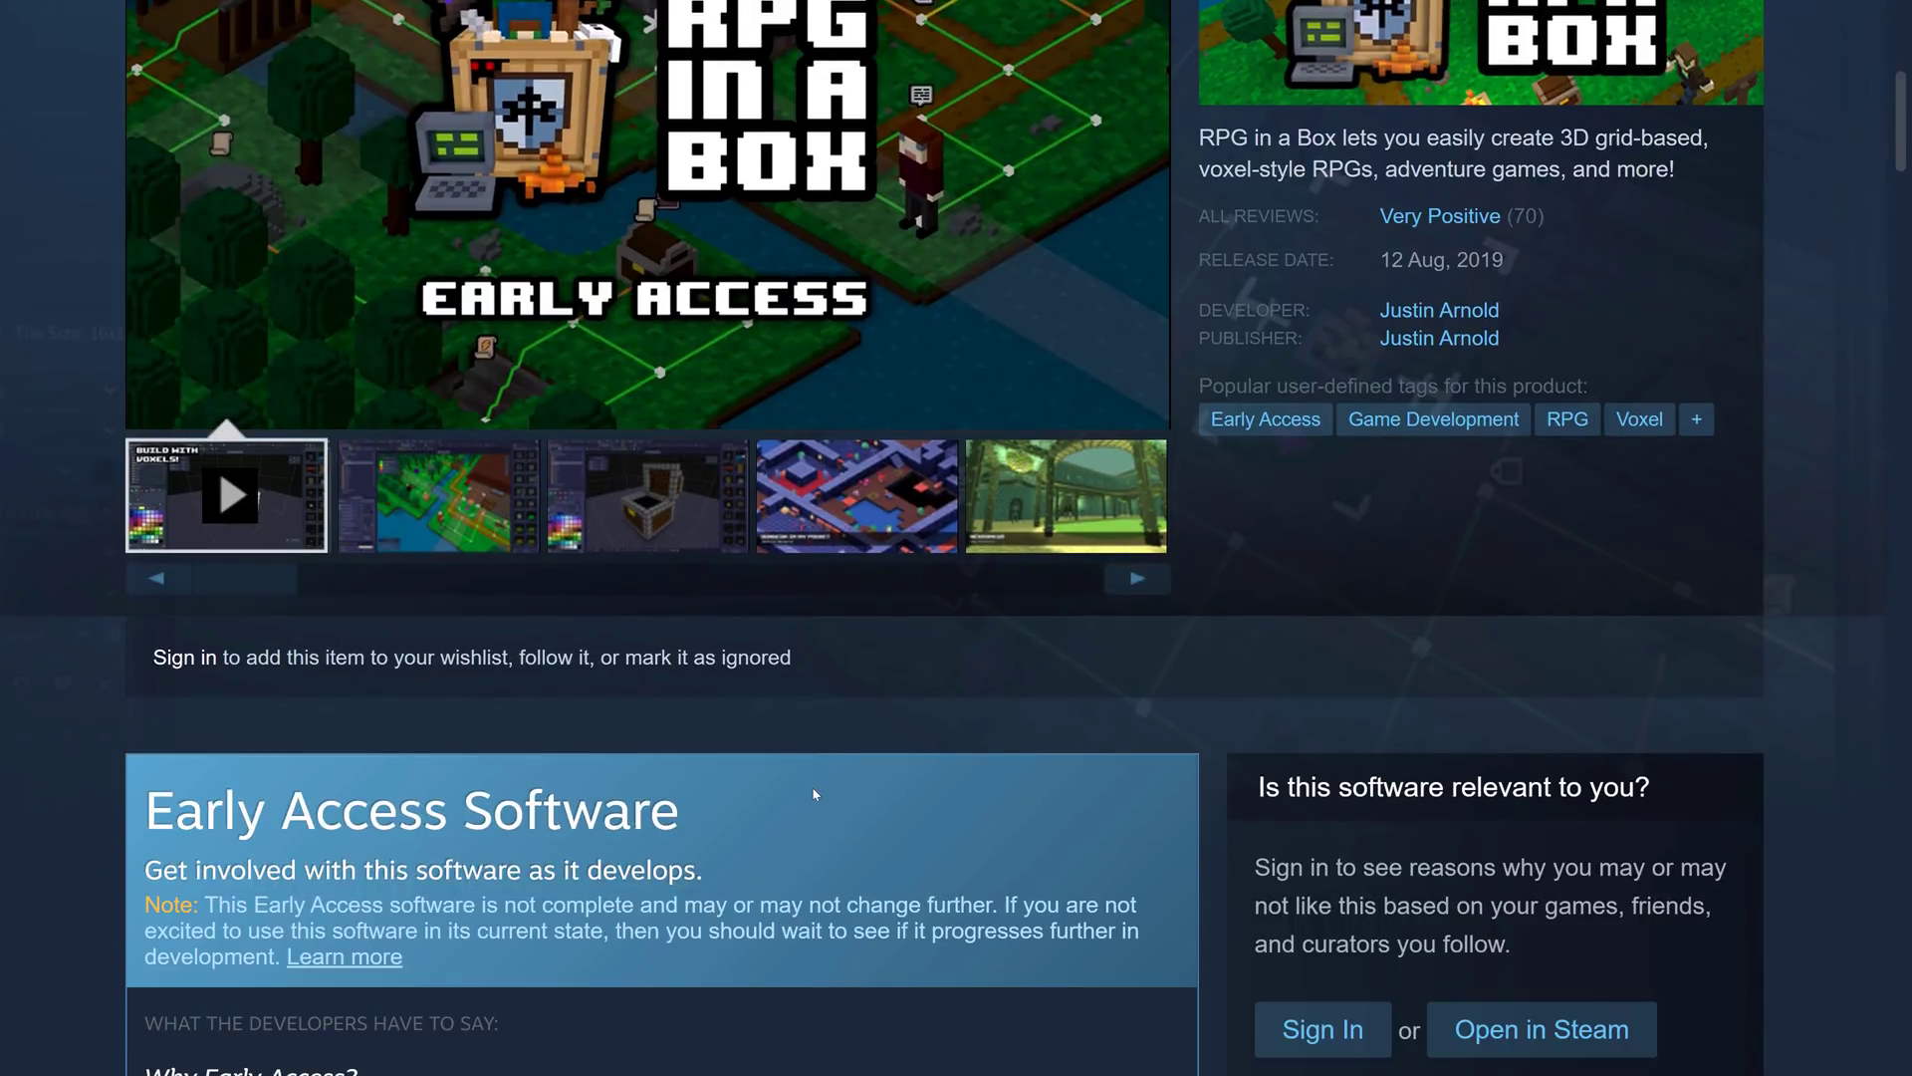
{"action": "key", "text": "alt+Tab"}
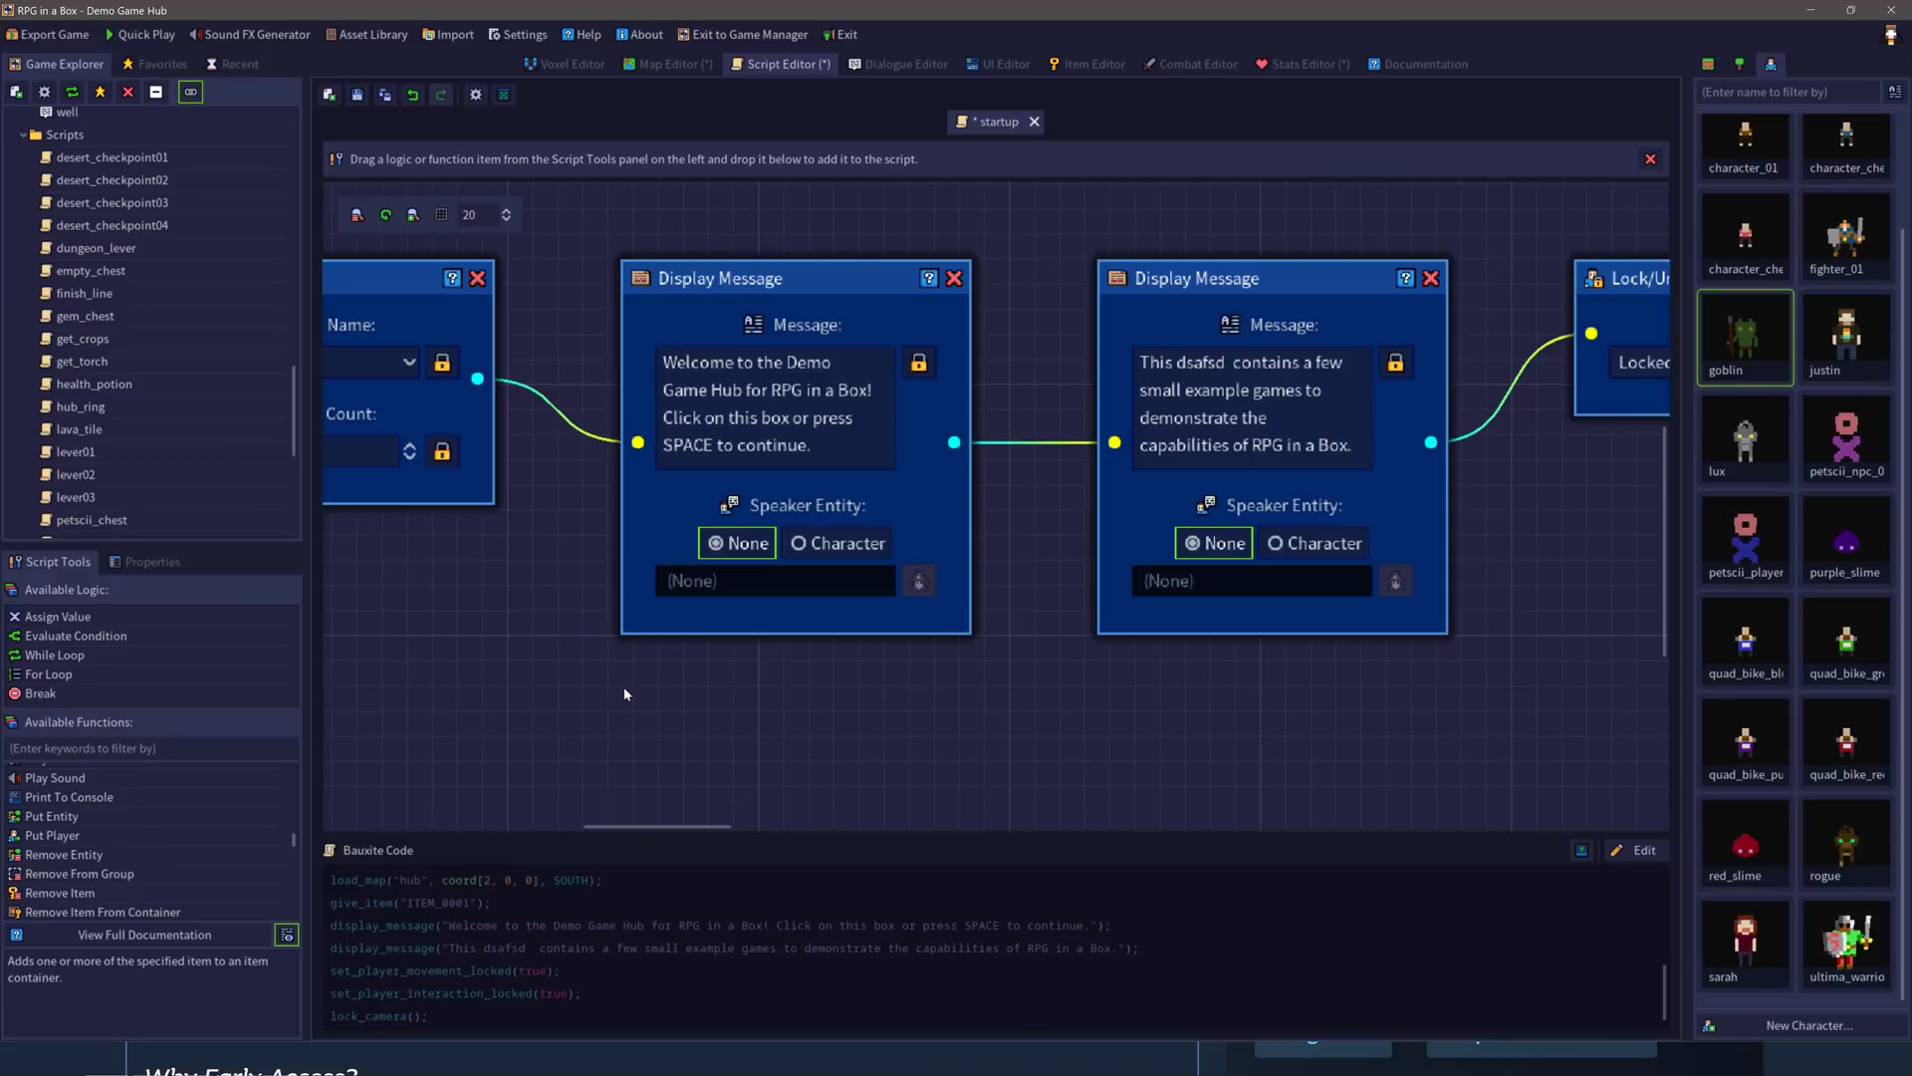